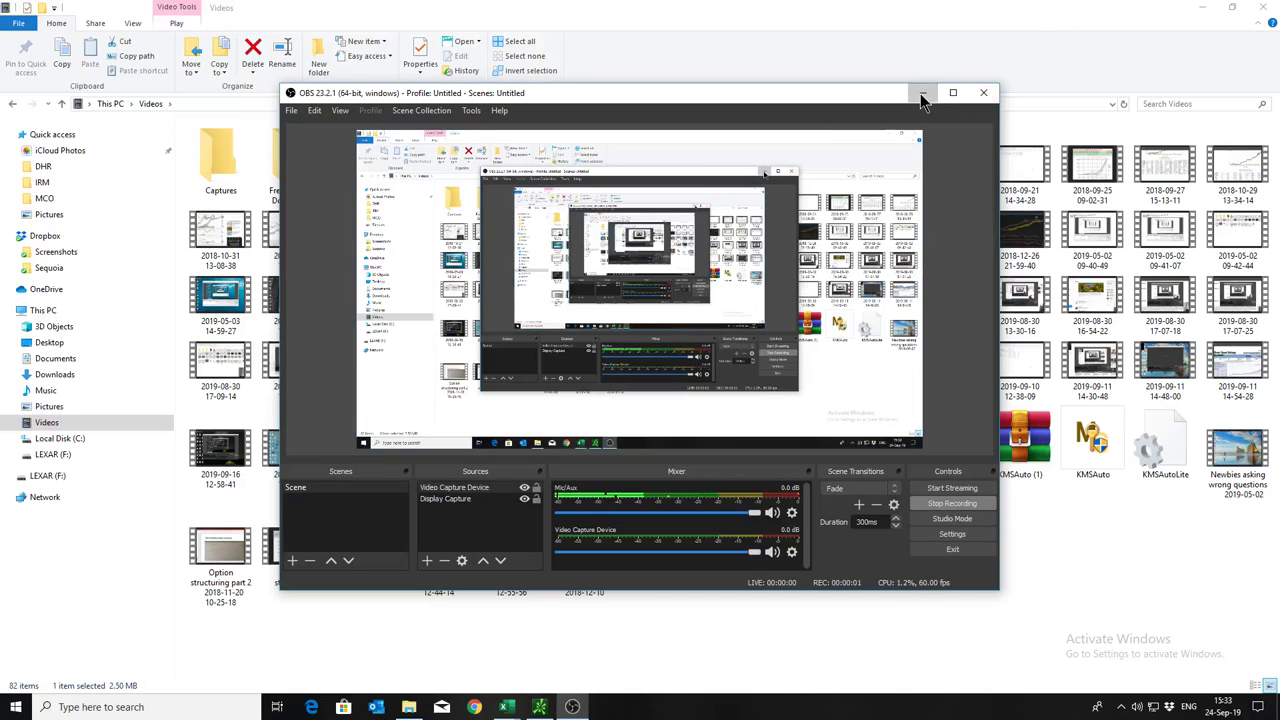
# Step: Minimize the OBS recording window and switch to the thinkorswim platform to view the weekly MCO chart
pyautogui.click(922, 94)
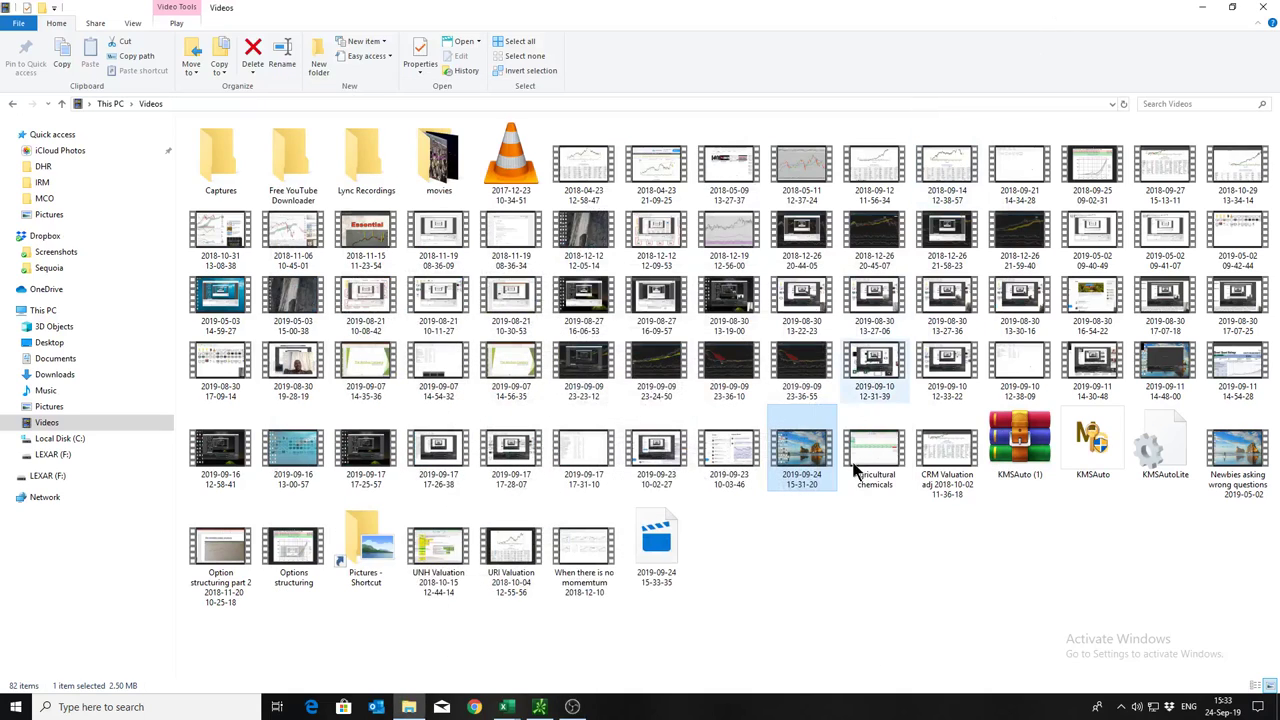
pyautogui.click(539, 707)
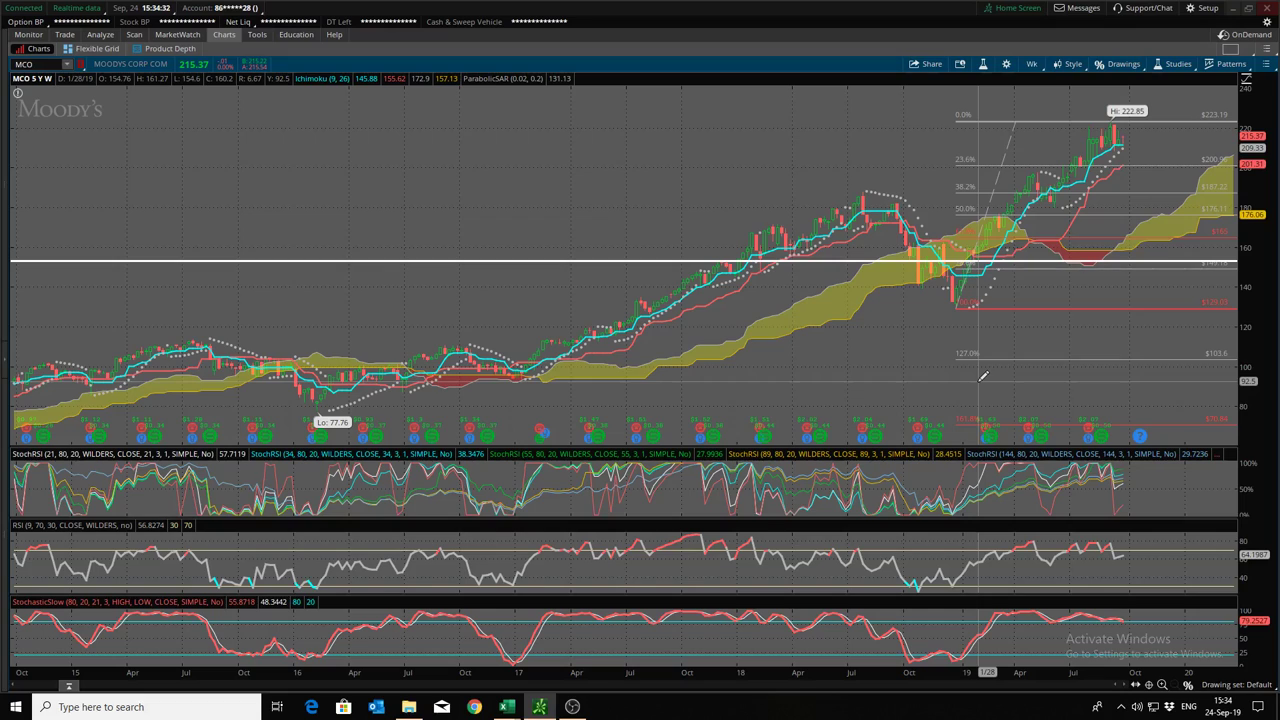
pyautogui.click(572, 707)
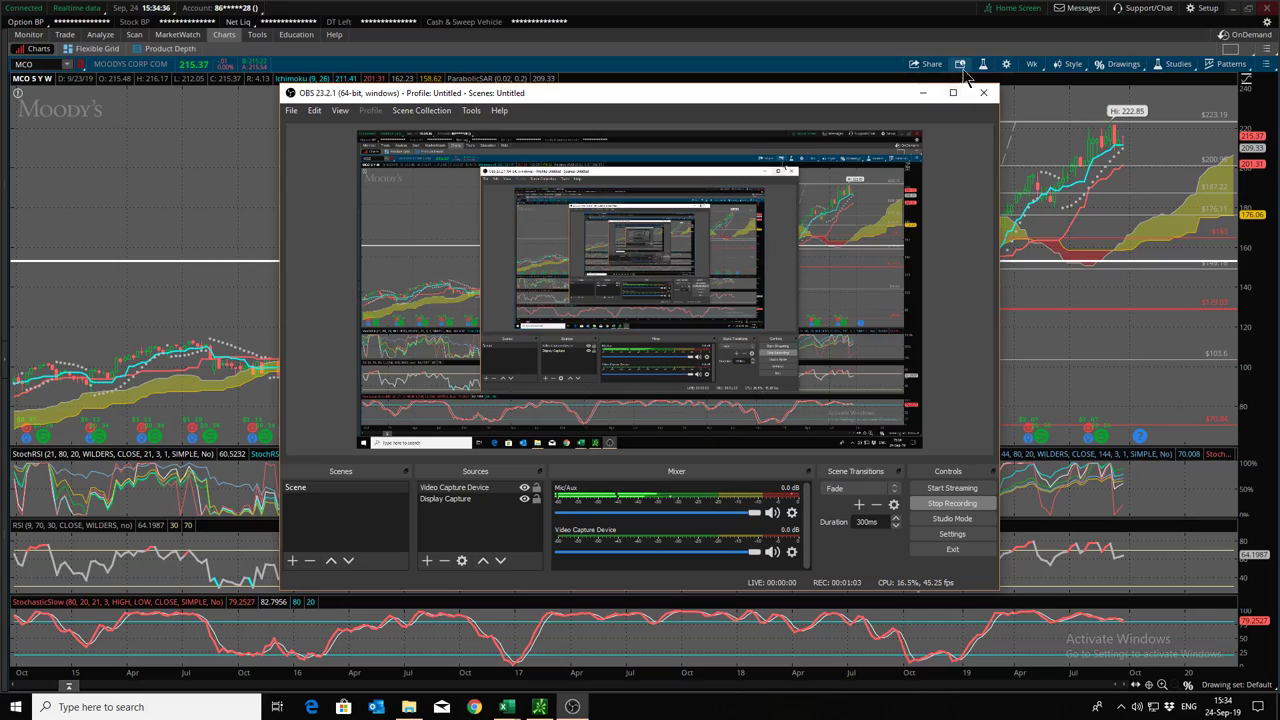
pyautogui.click(920, 94)
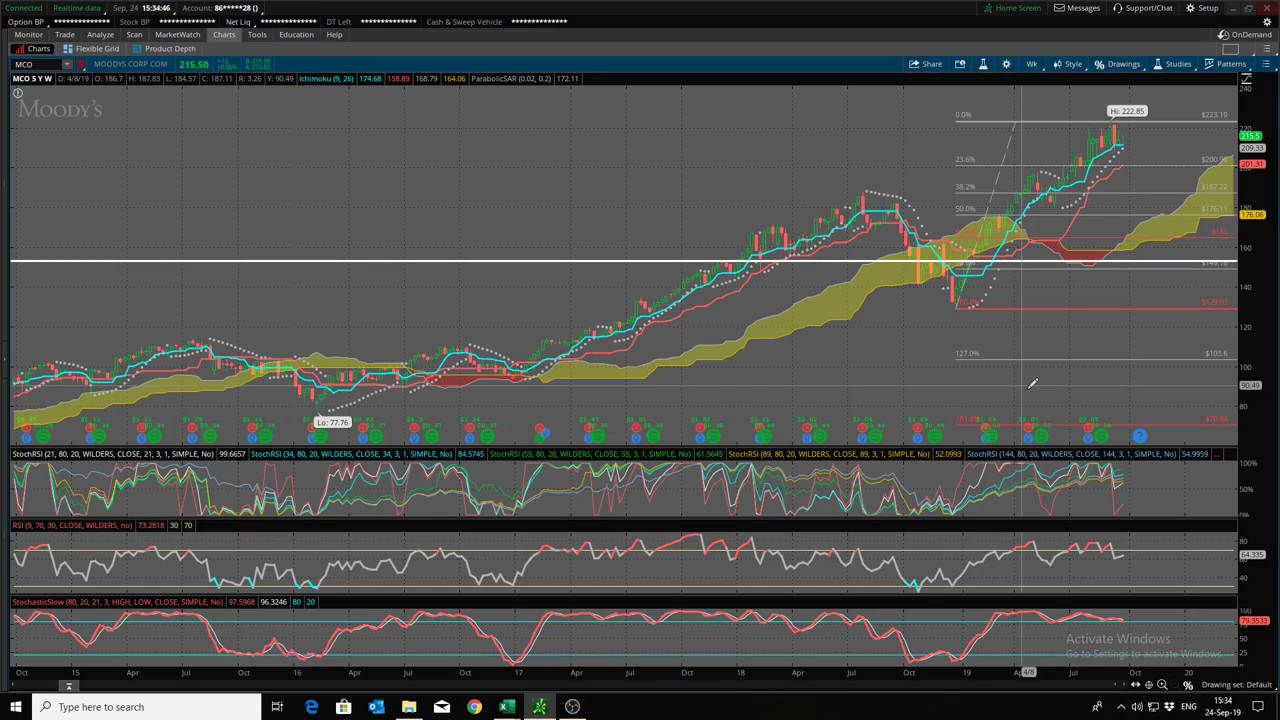
pyautogui.click(475, 707)
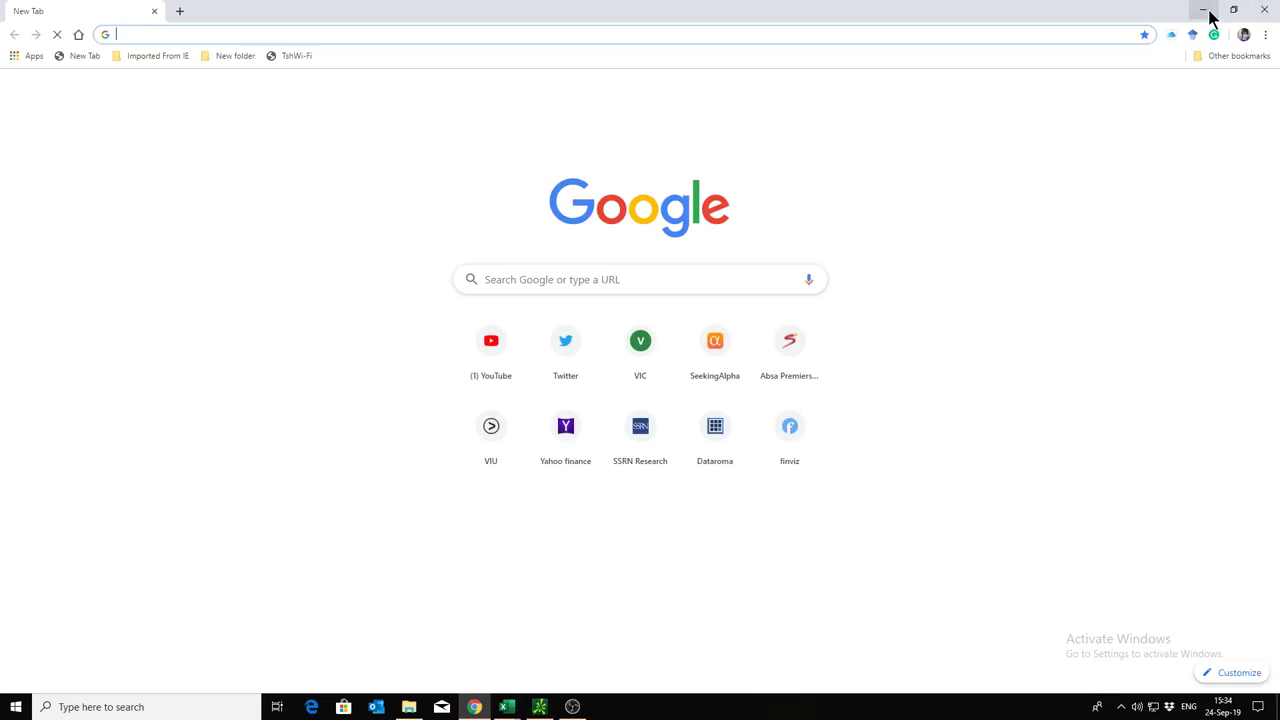
pyautogui.click(1204, 10)
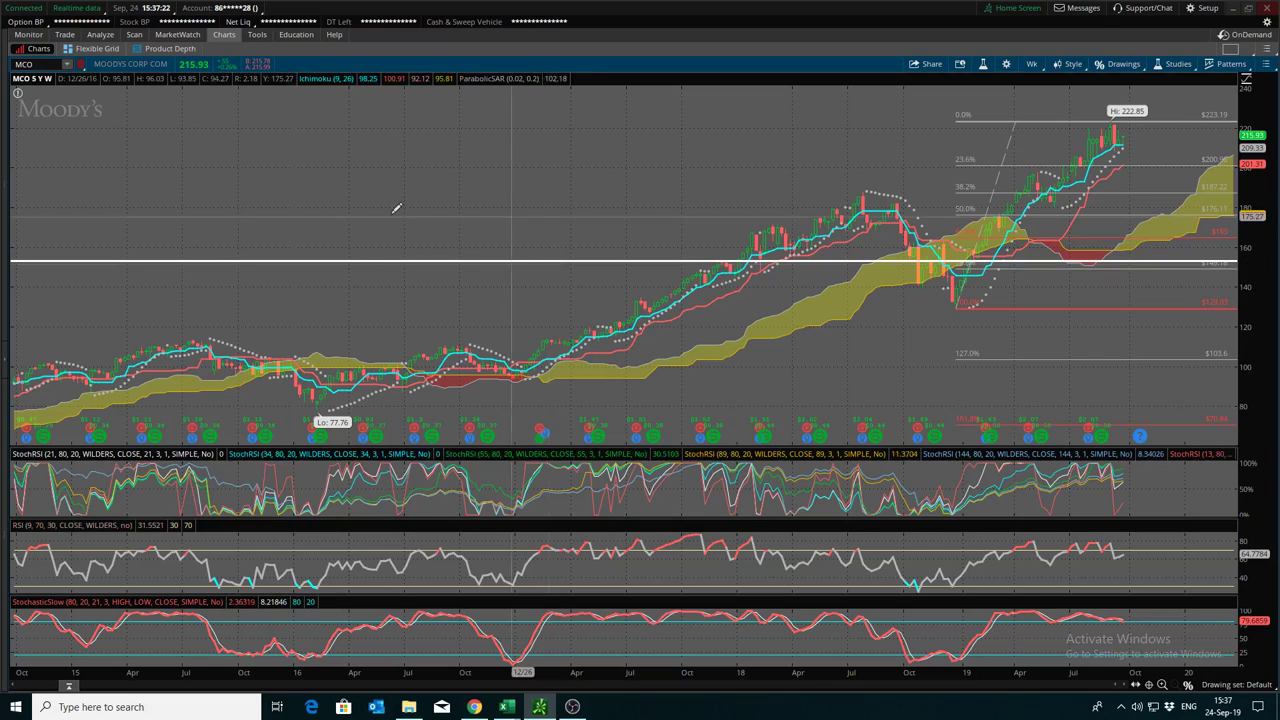
# Step: View the Inputs sheet of the MCOcapstru workbook in Excel, and return to the MCO chart in thinkorswim
pyautogui.moveTo(505, 712)
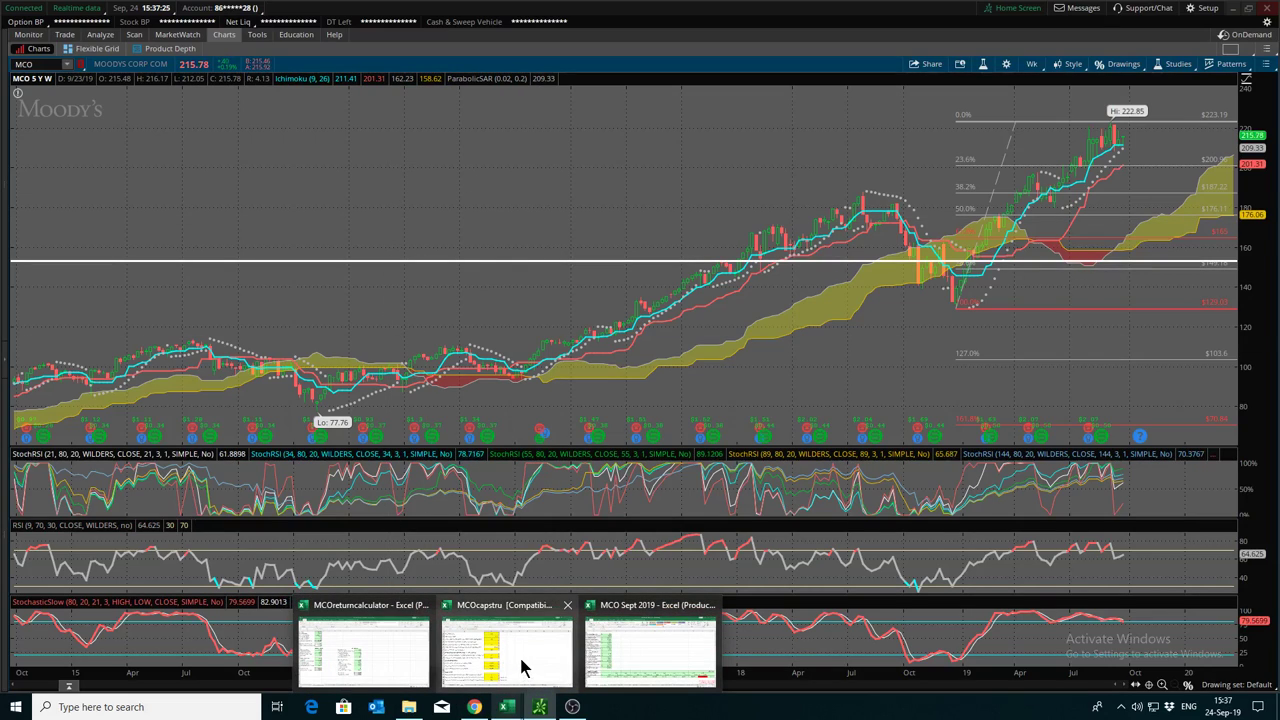
pyautogui.click(522, 665)
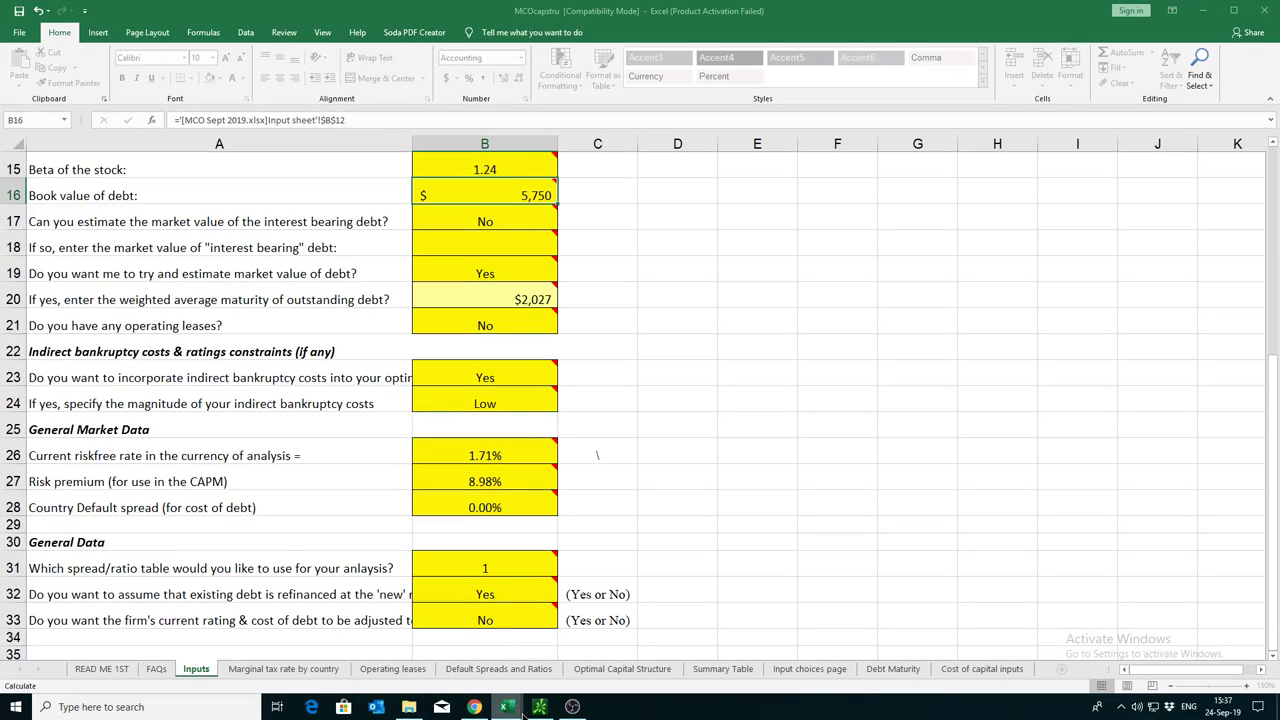
pyautogui.moveTo(507, 708)
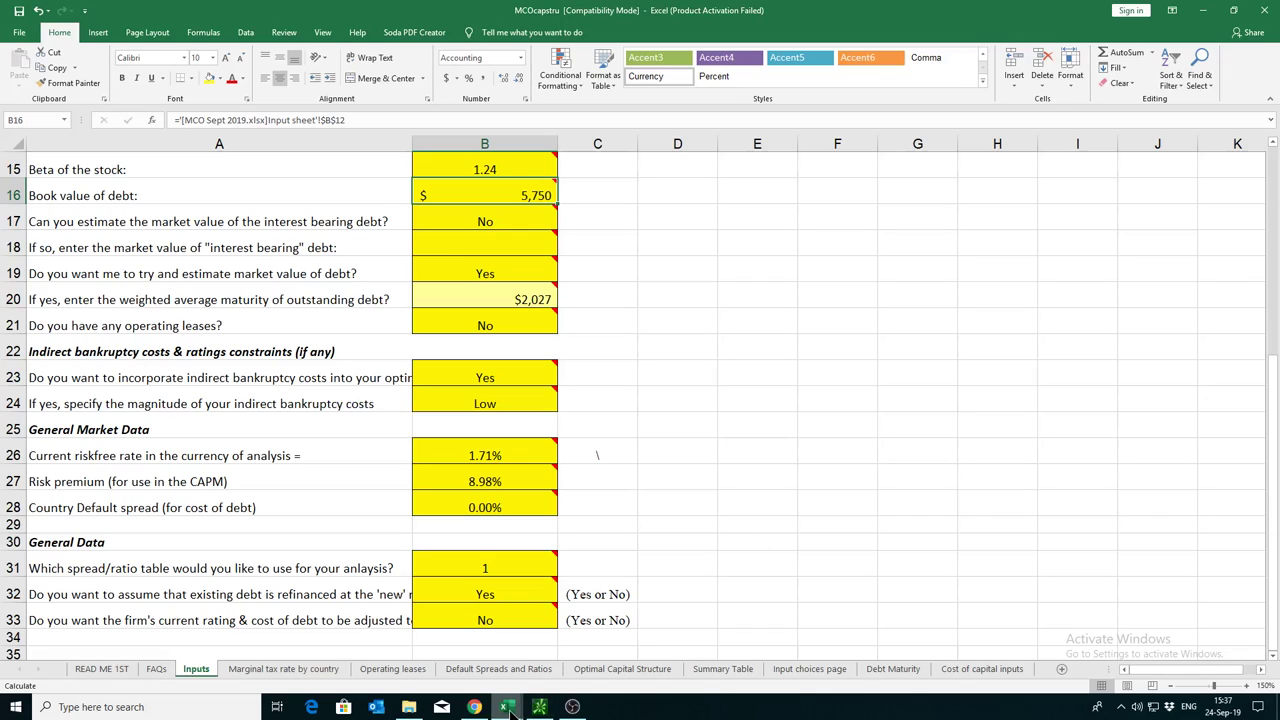
pyautogui.click(539, 707)
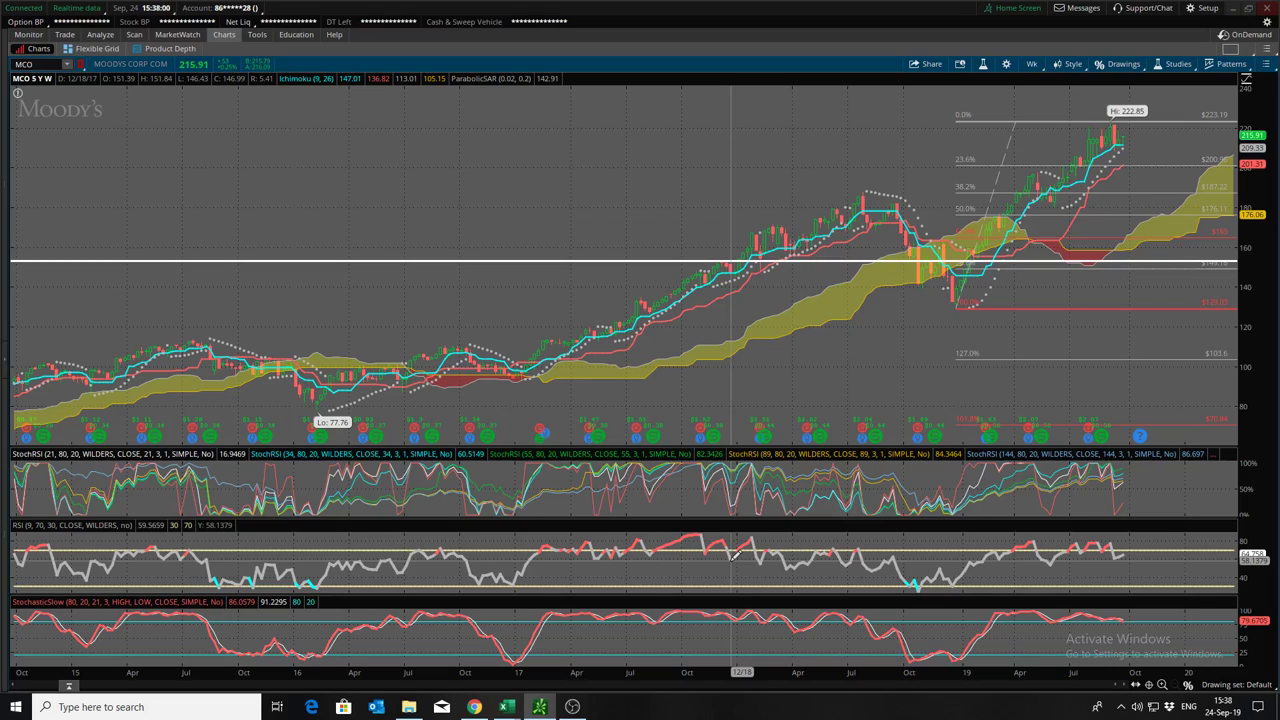
# Step: Switch to Chrome, open the finviz site and look up the ticker mco
pyautogui.click(478, 707)
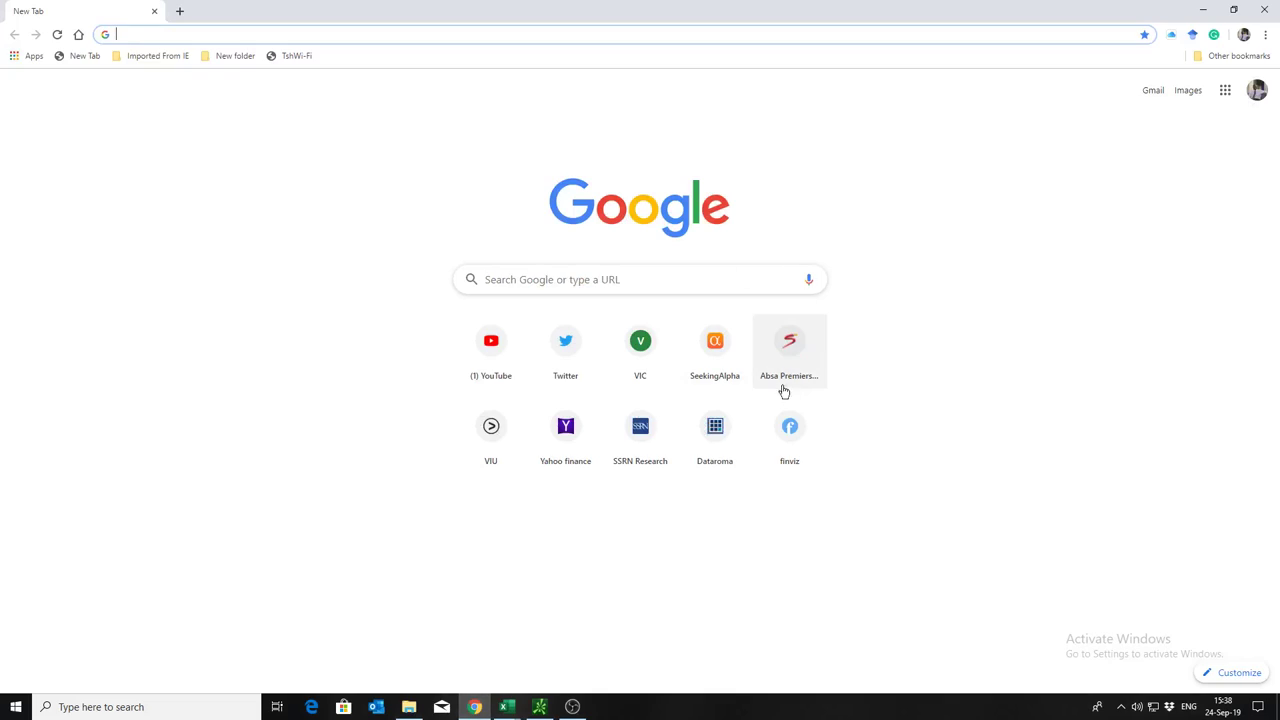
pyautogui.click(790, 428)
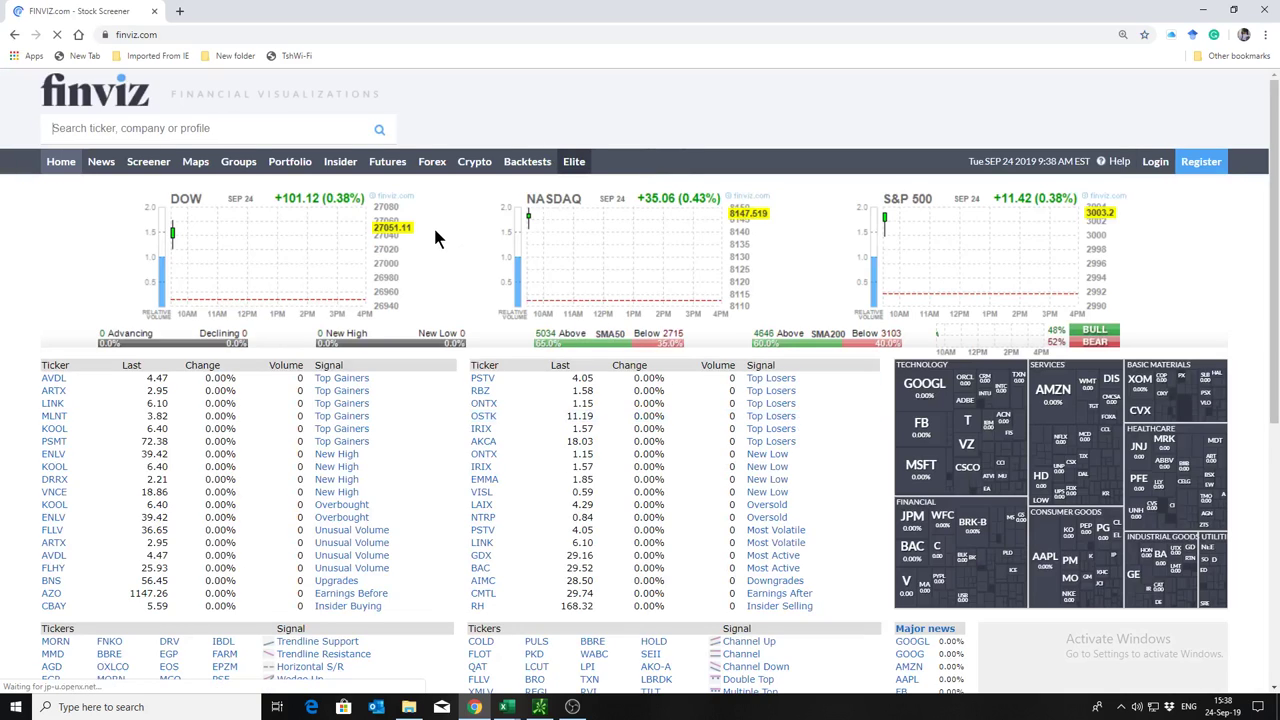
pyautogui.write('m')
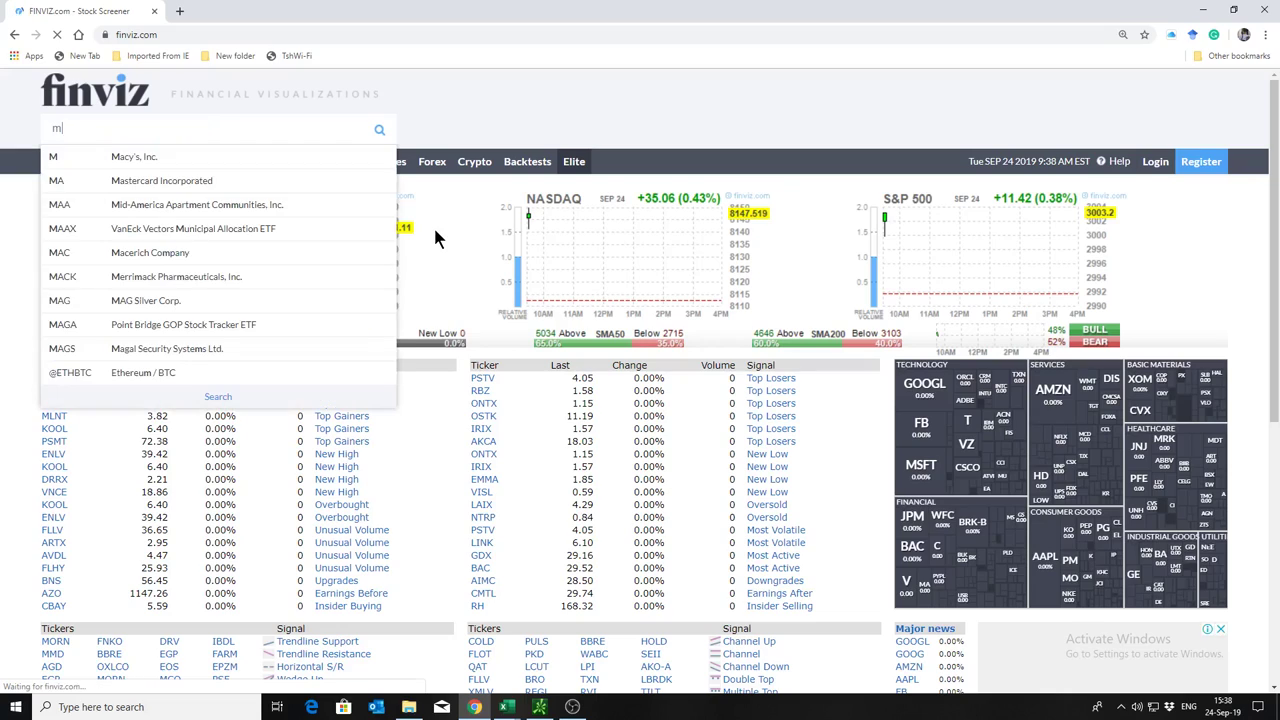
pyautogui.write('co')
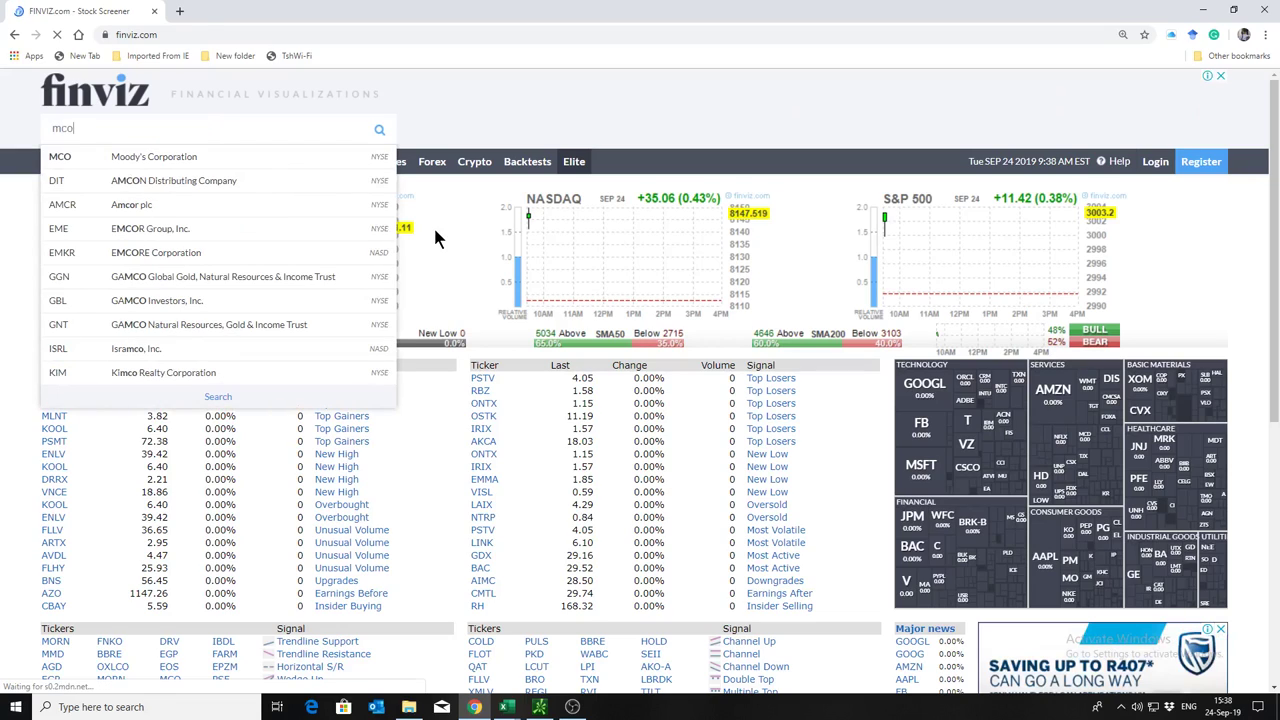
pyautogui.press('Return')
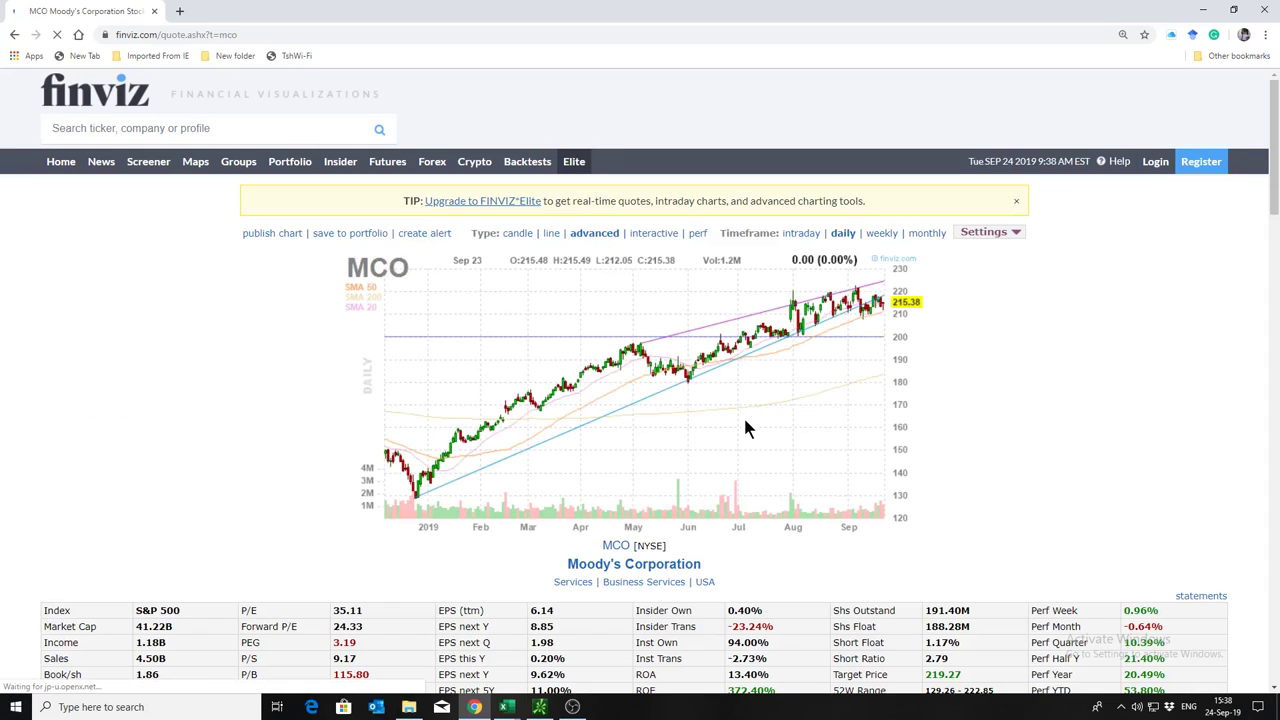
# Step: Examine the fundamentals table on the Moody's quote page and close the floating video ad
pyautogui.scroll(-7, 743, 415)
pyautogui.scroll(3, 743, 415)
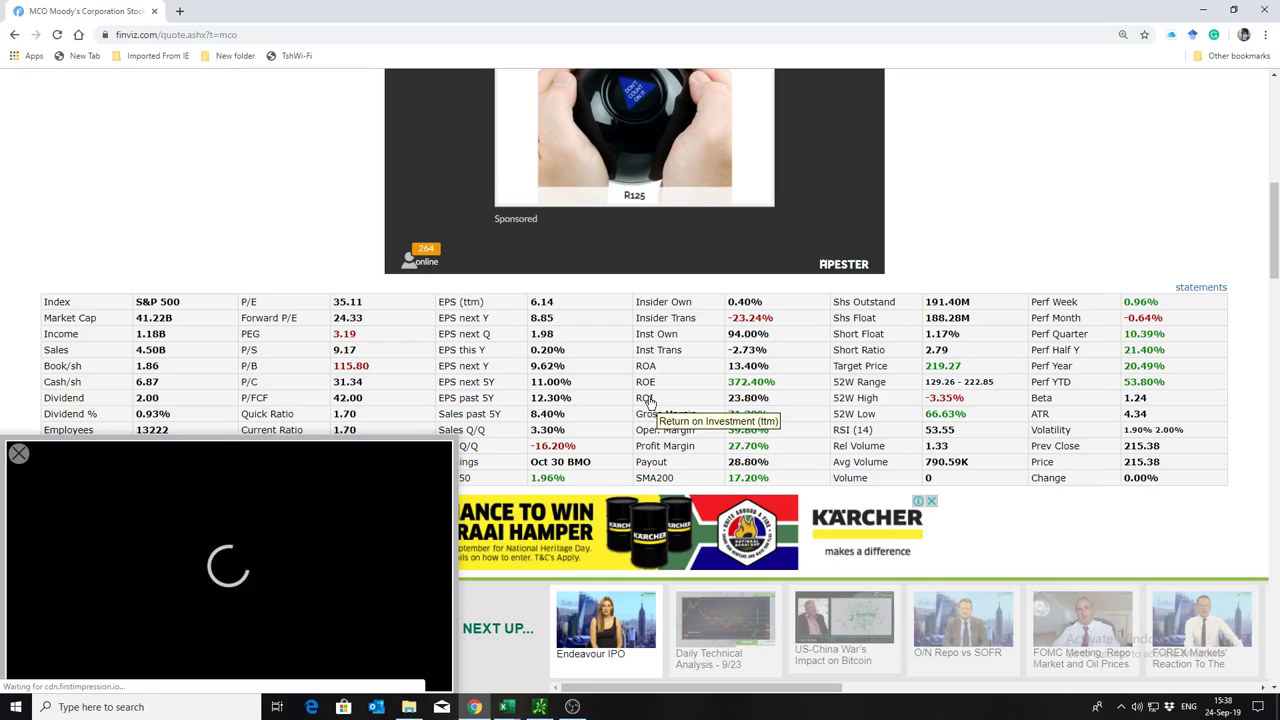
pyautogui.click(19, 455)
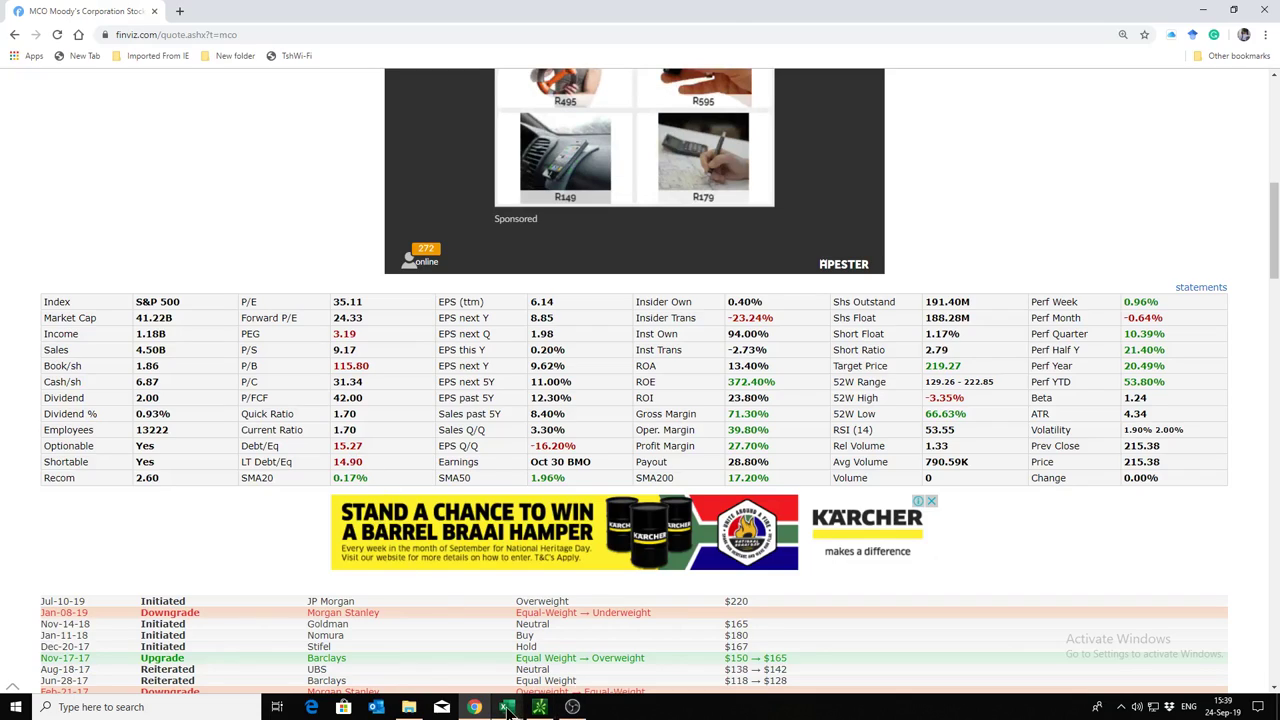
# Step: Switch to the MCOcapstru workbook in Excel and view the analysis results on the Optimal Capital Structure sheet
pyautogui.moveTo(509, 708)
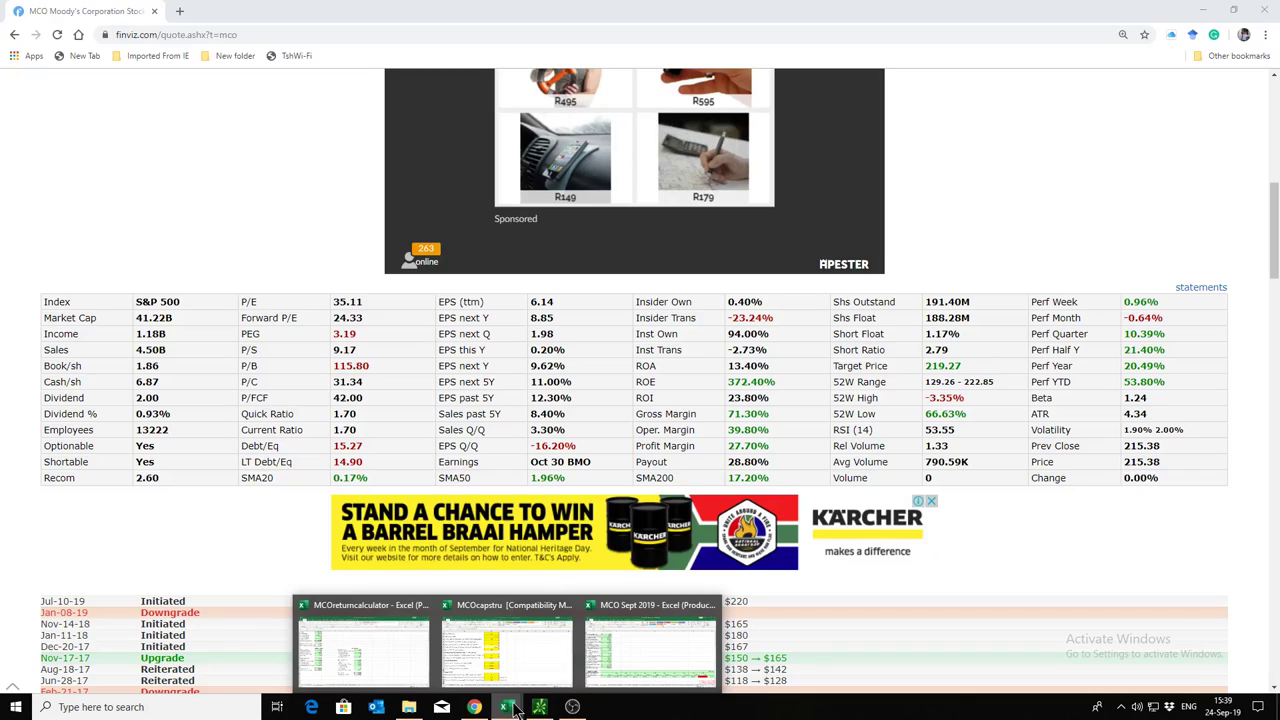
pyautogui.click(680, 655)
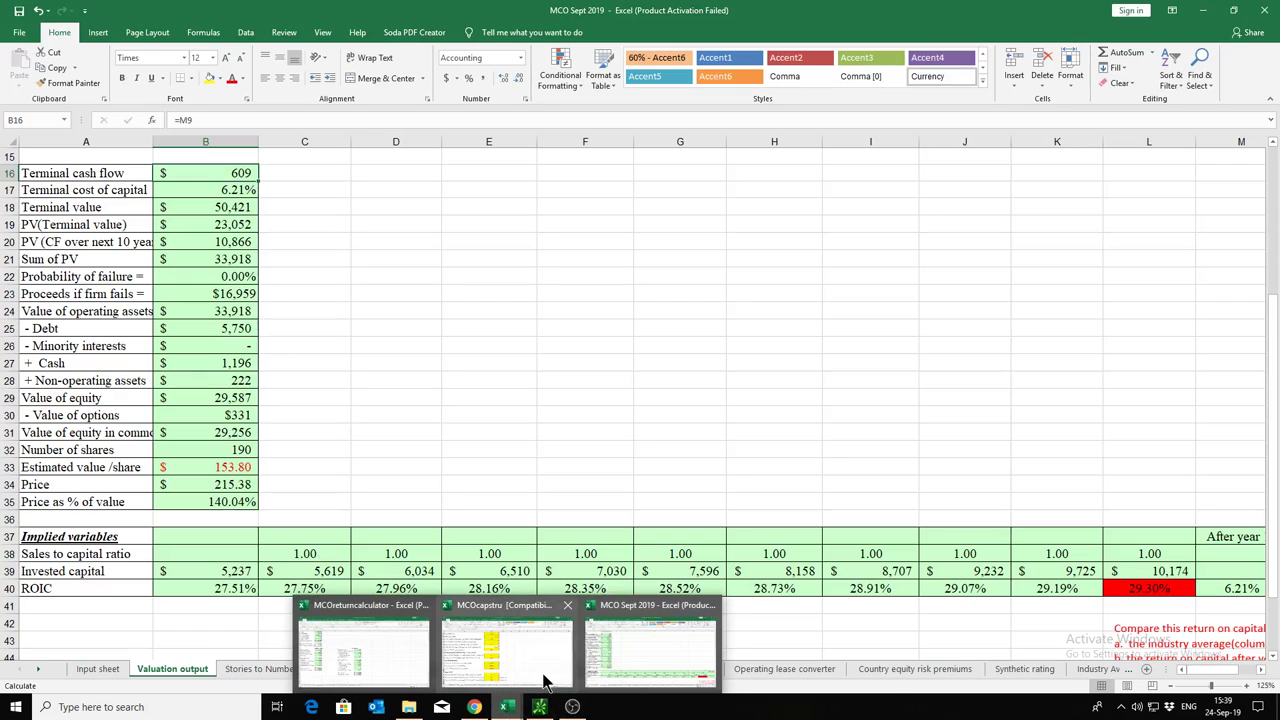
pyautogui.click(495, 655)
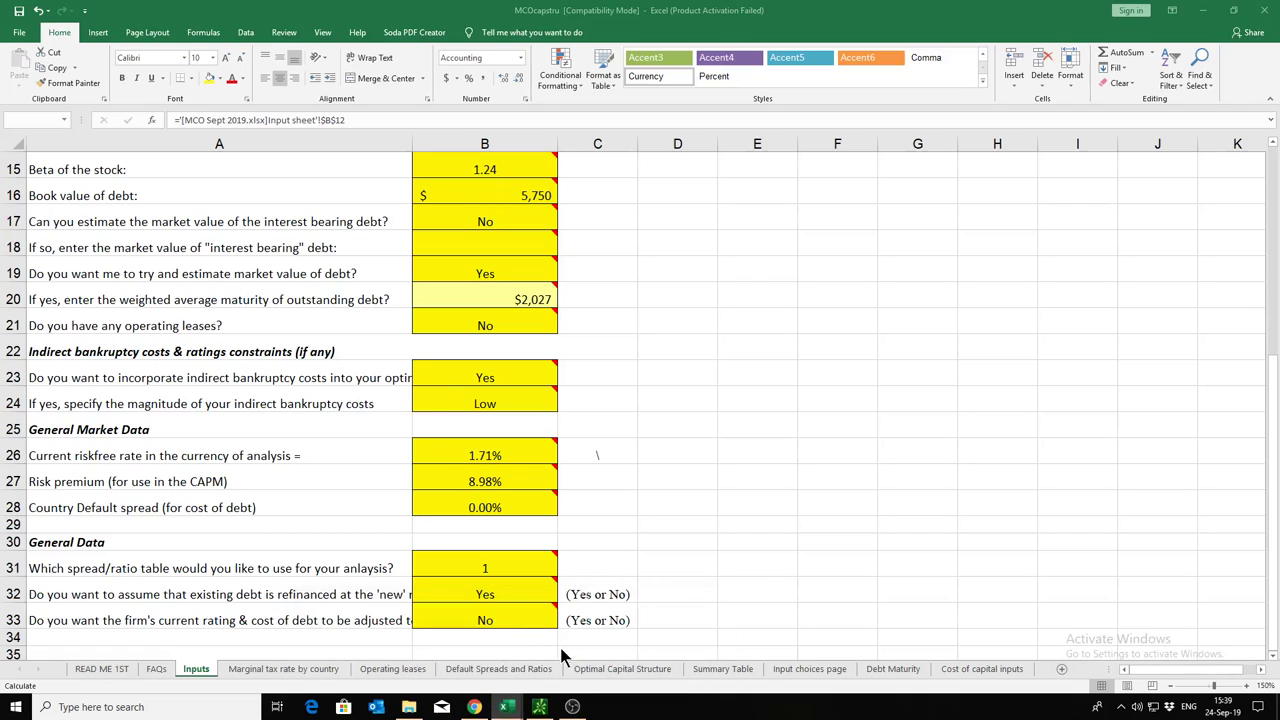
pyautogui.click(630, 669)
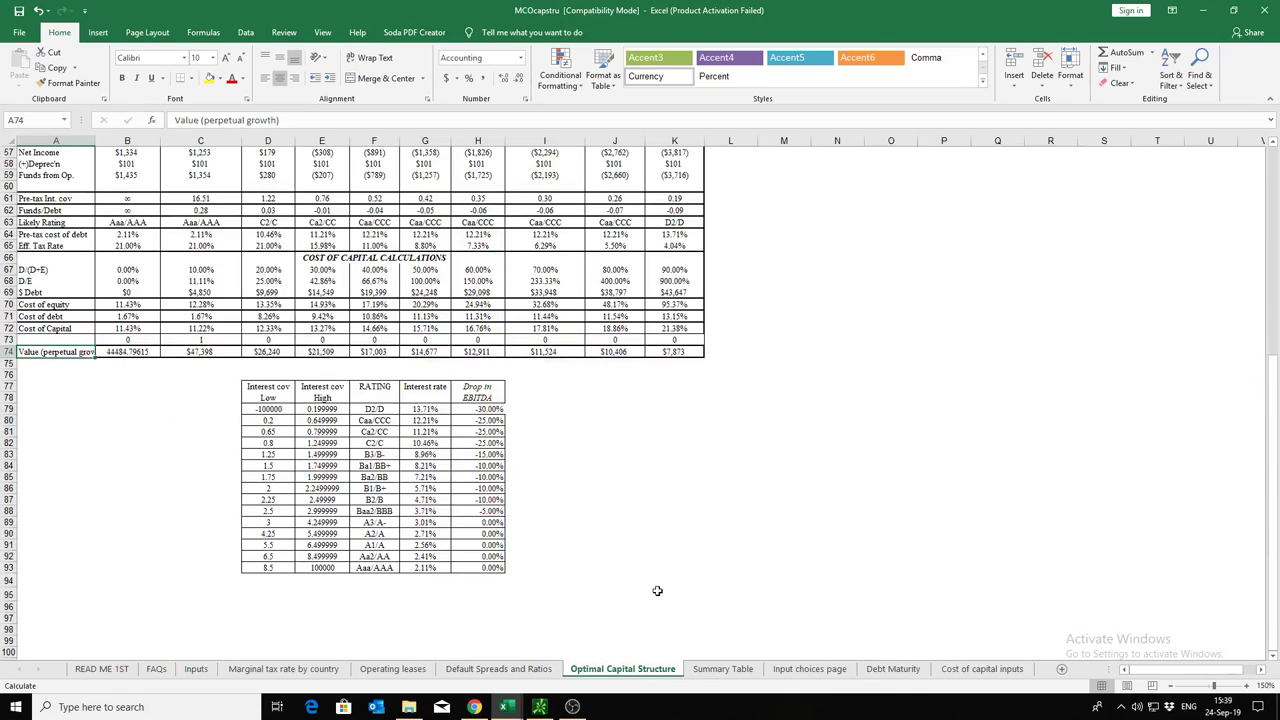
pyautogui.moveTo(572, 706)
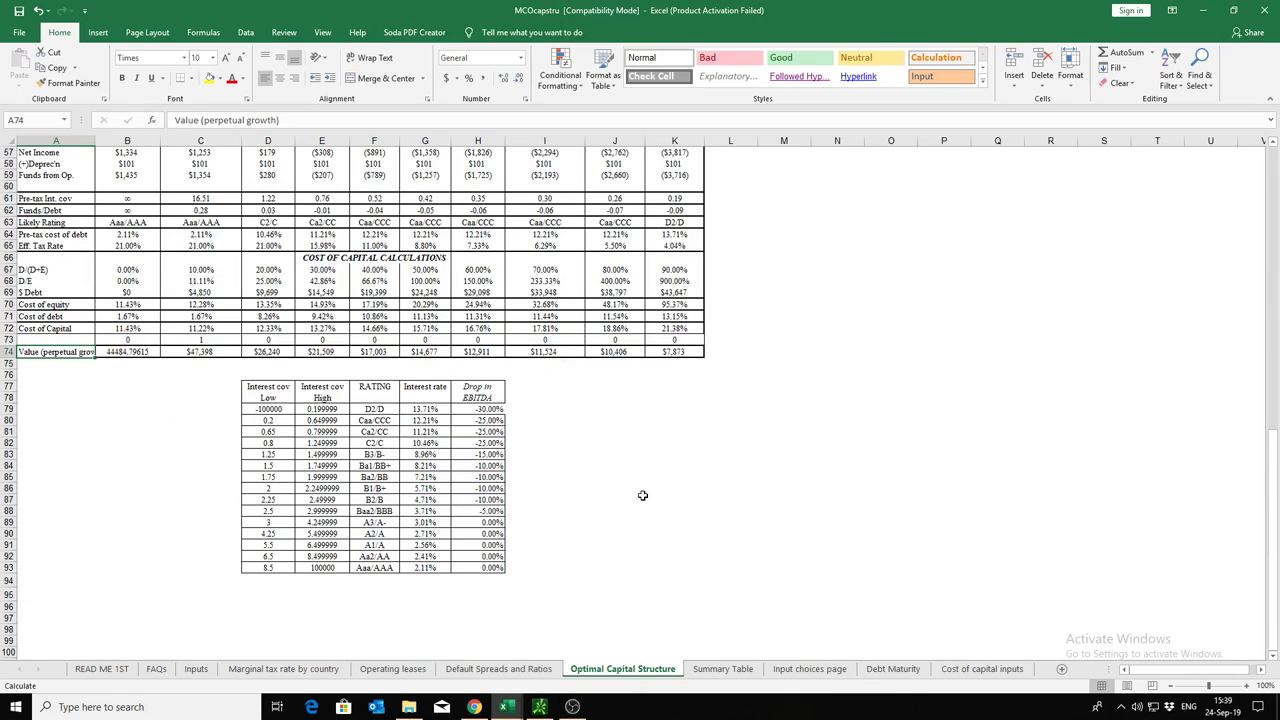
pyautogui.scroll(9, 1276, 156)
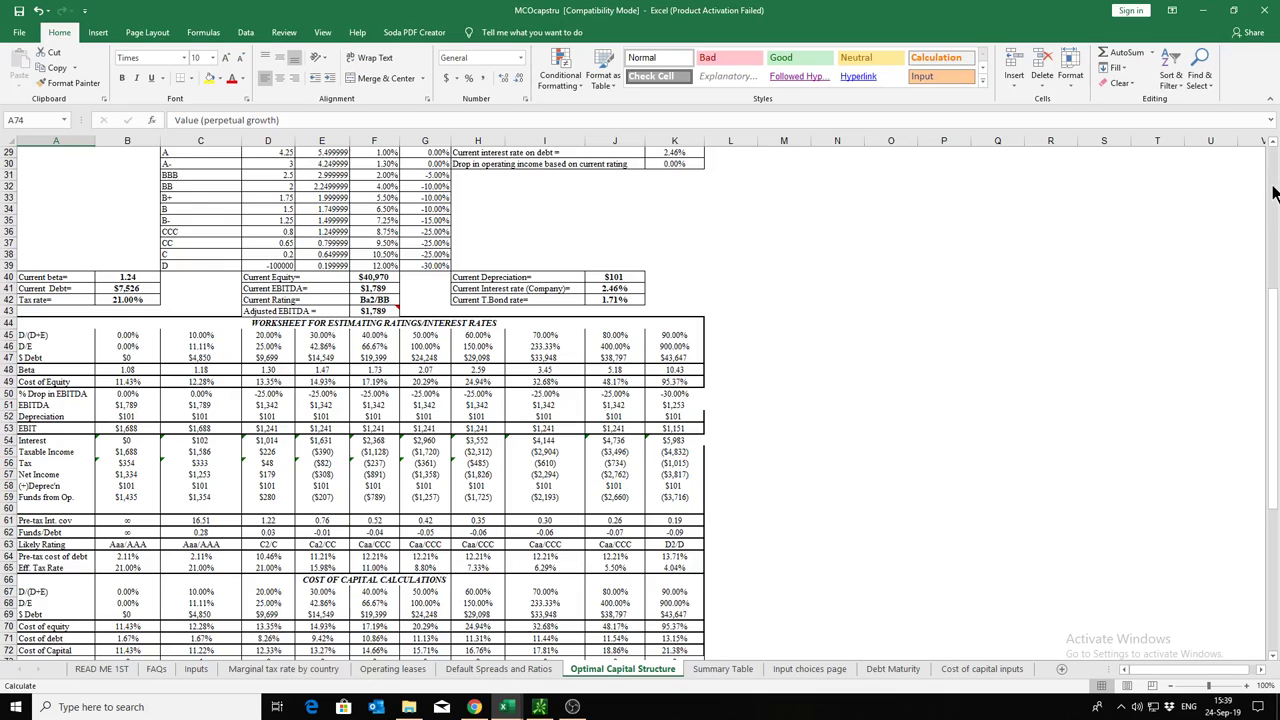
pyautogui.scroll(9, 1274, 192)
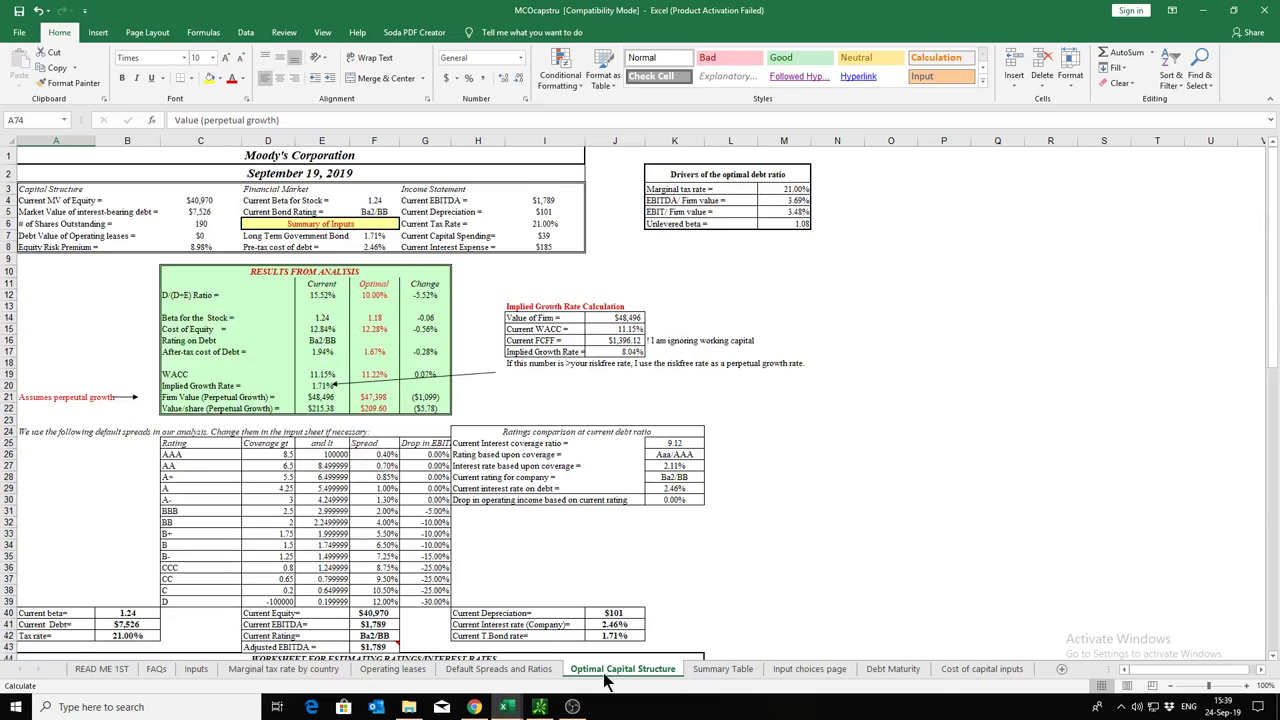
# Step: Switch to the MCOreturncalculator workbook to examine the return on invested capital on the Accounting Return Output sheet
pyautogui.moveTo(507, 707)
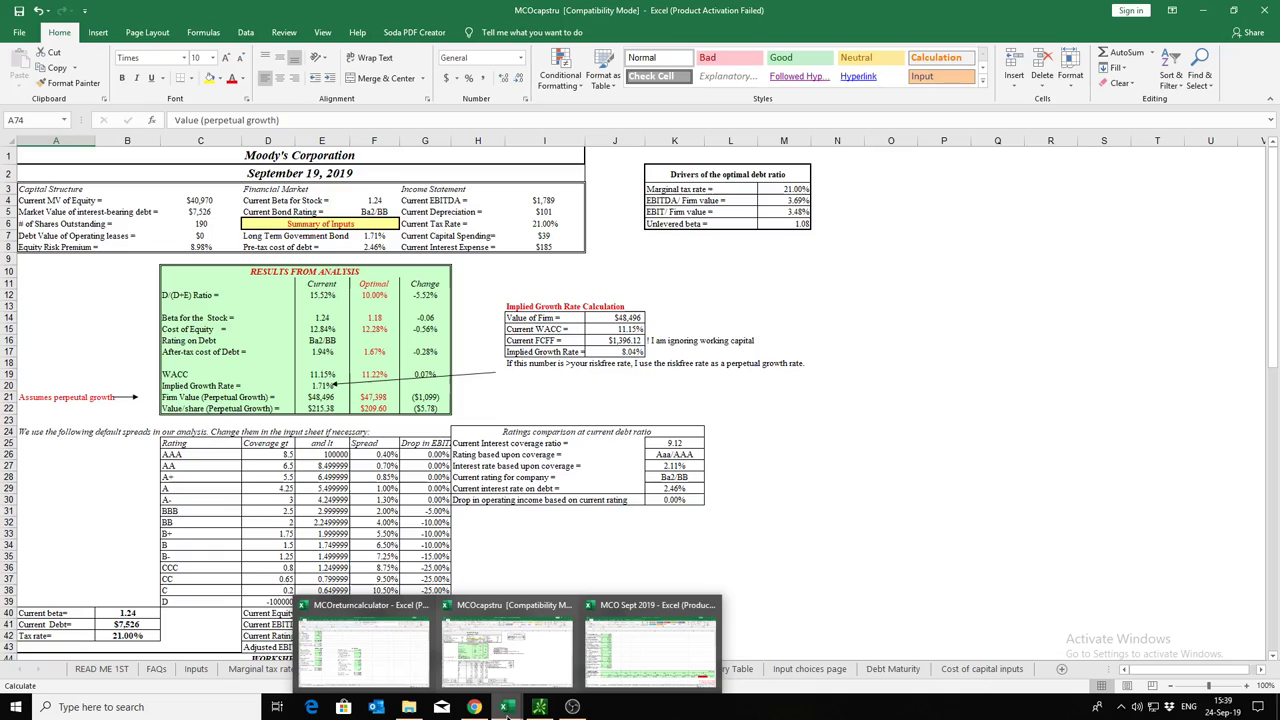
pyautogui.click(407, 672)
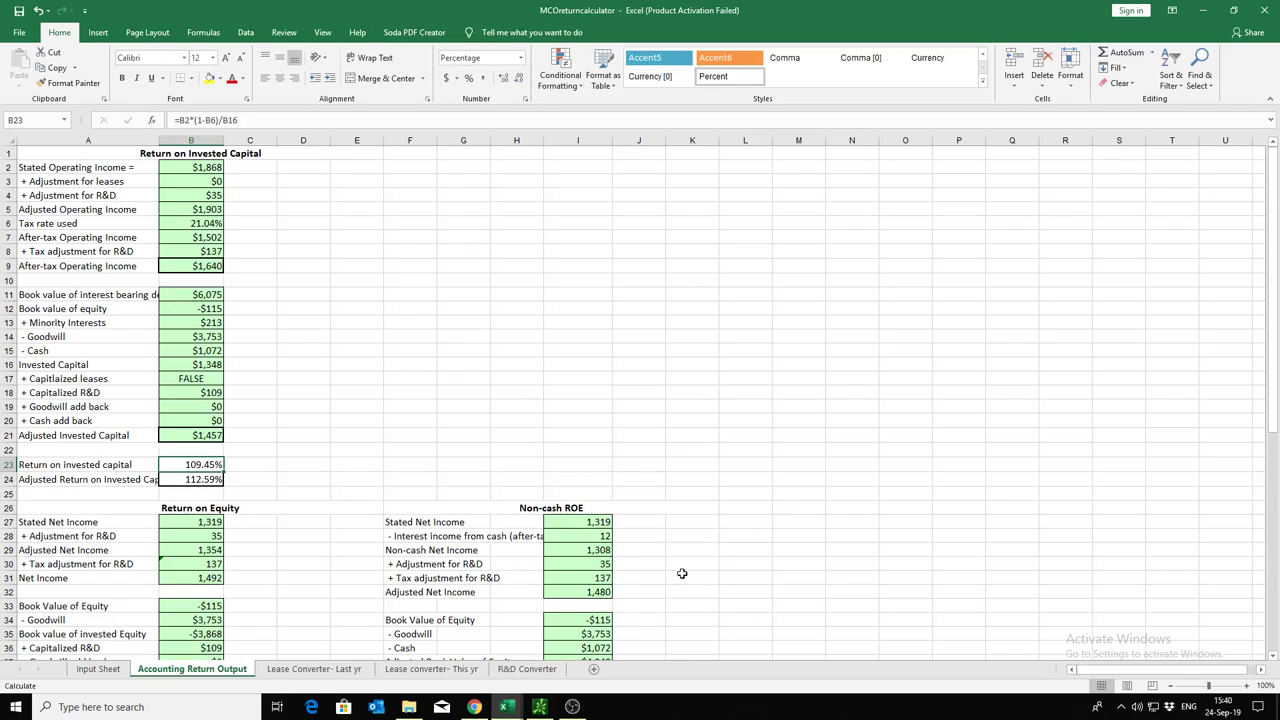
# Step: Return to the finviz page in Chrome and examine Moody's debt ratios, price chart and fundamentals table
pyautogui.moveTo(505, 710)
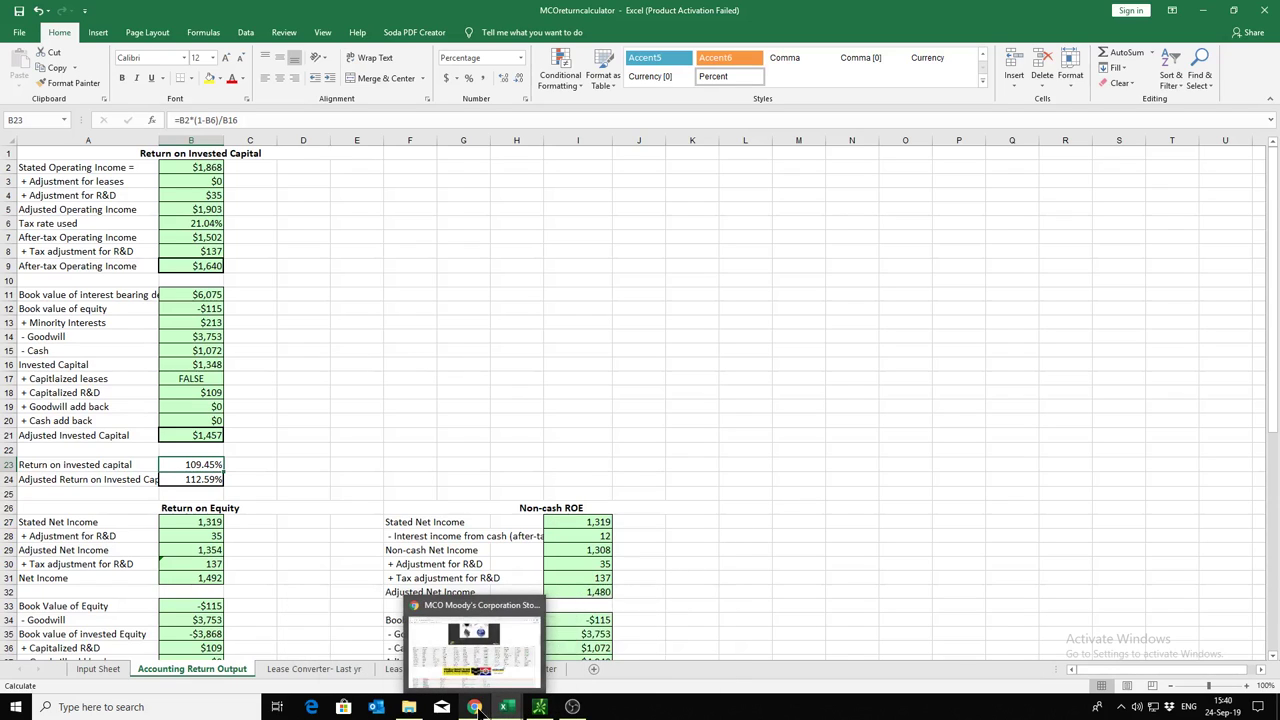
pyautogui.click(476, 707)
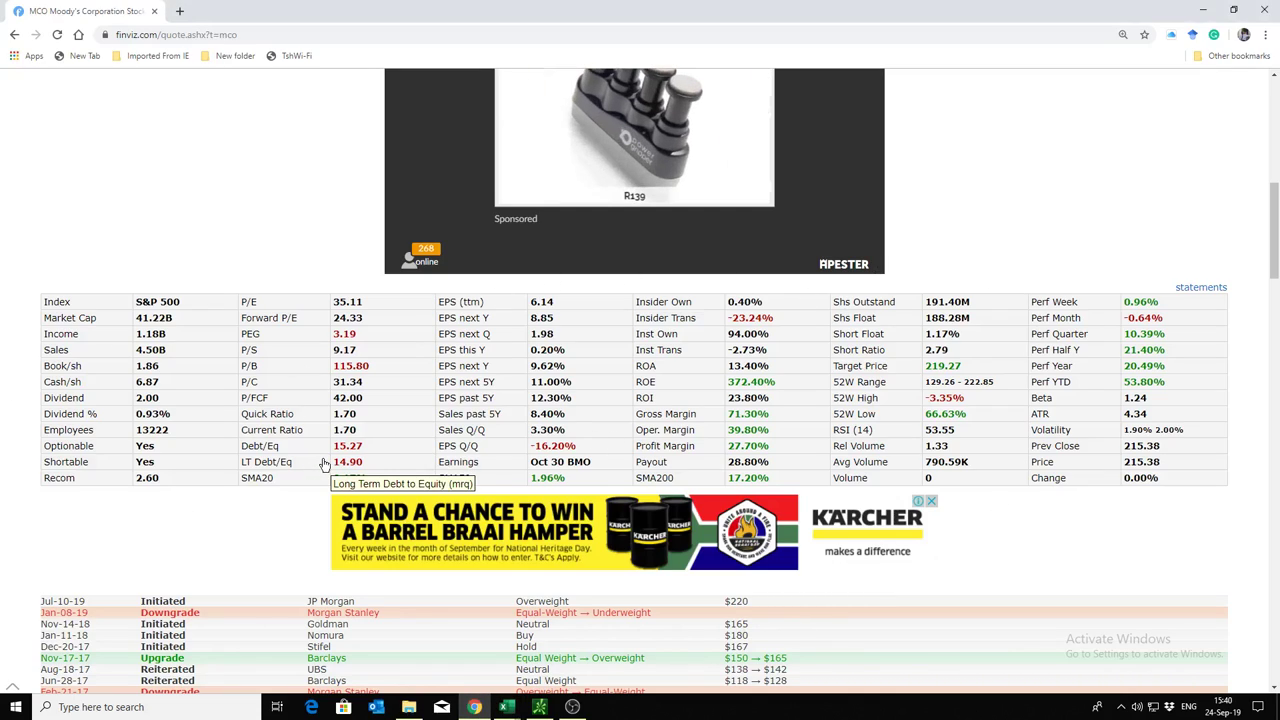
pyautogui.scroll(5, 388, 443)
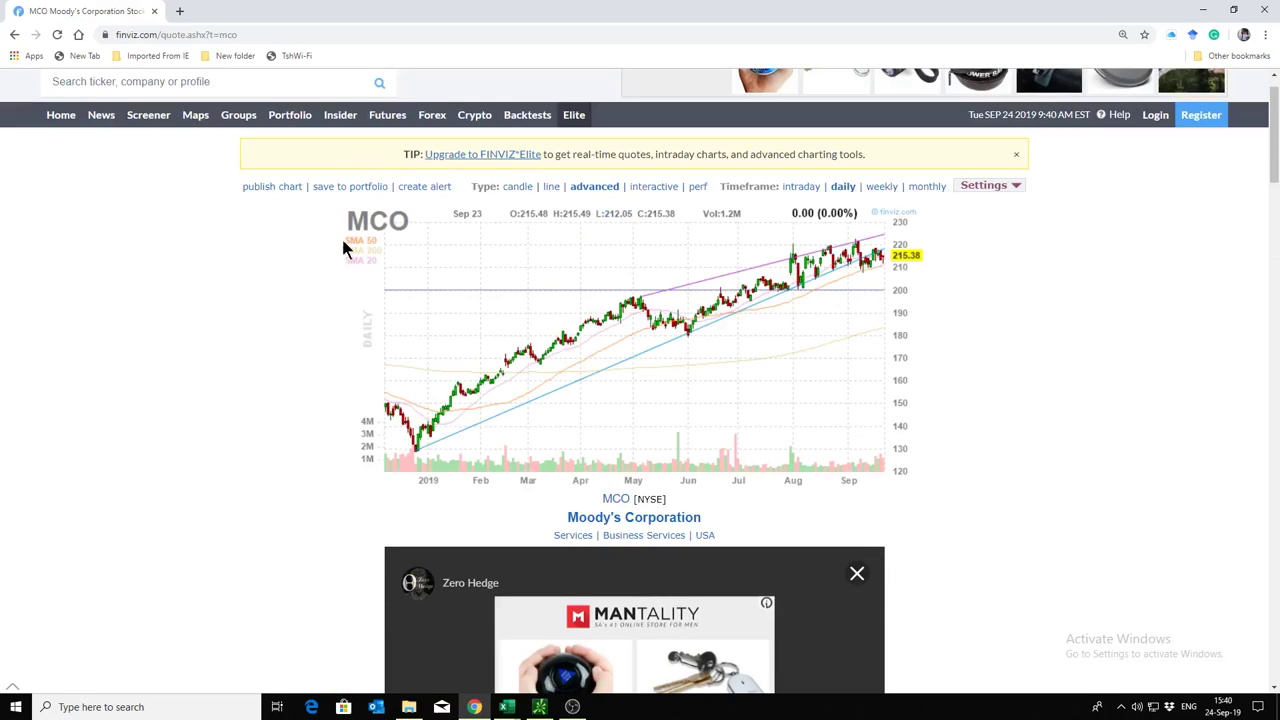
pyautogui.scroll(-5, 379, 463)
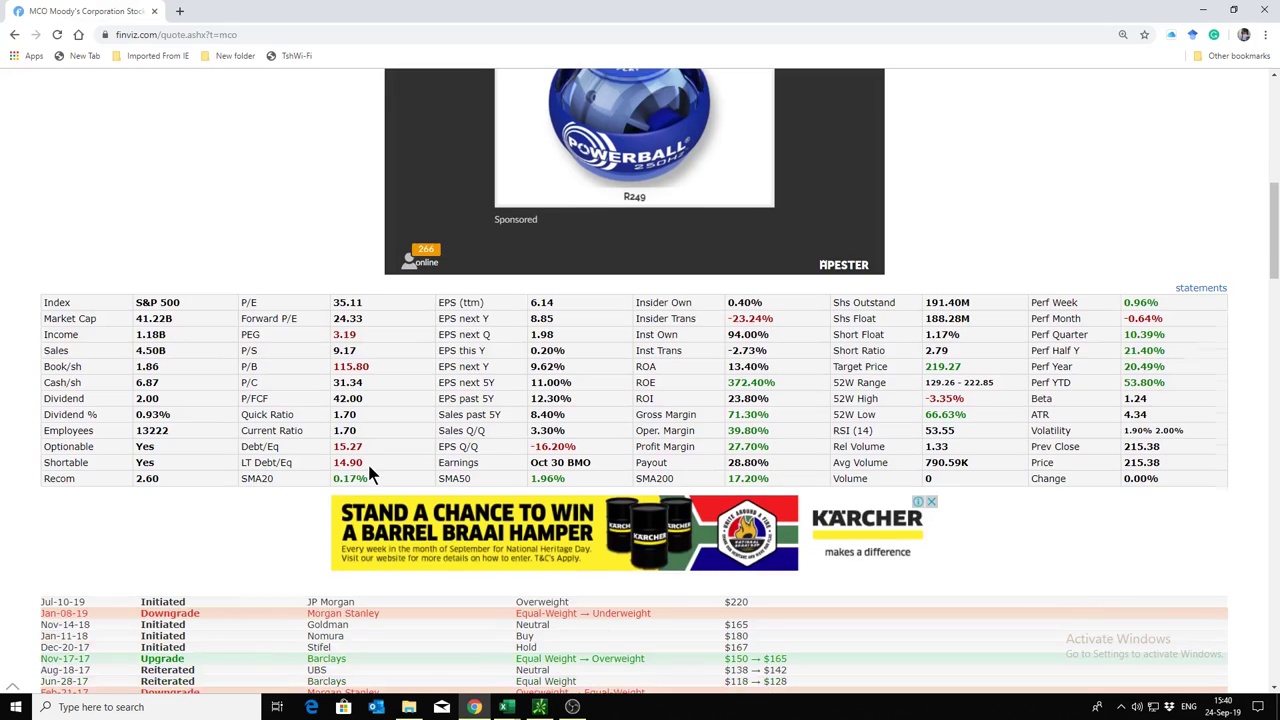
pyautogui.scroll(5, 368, 468)
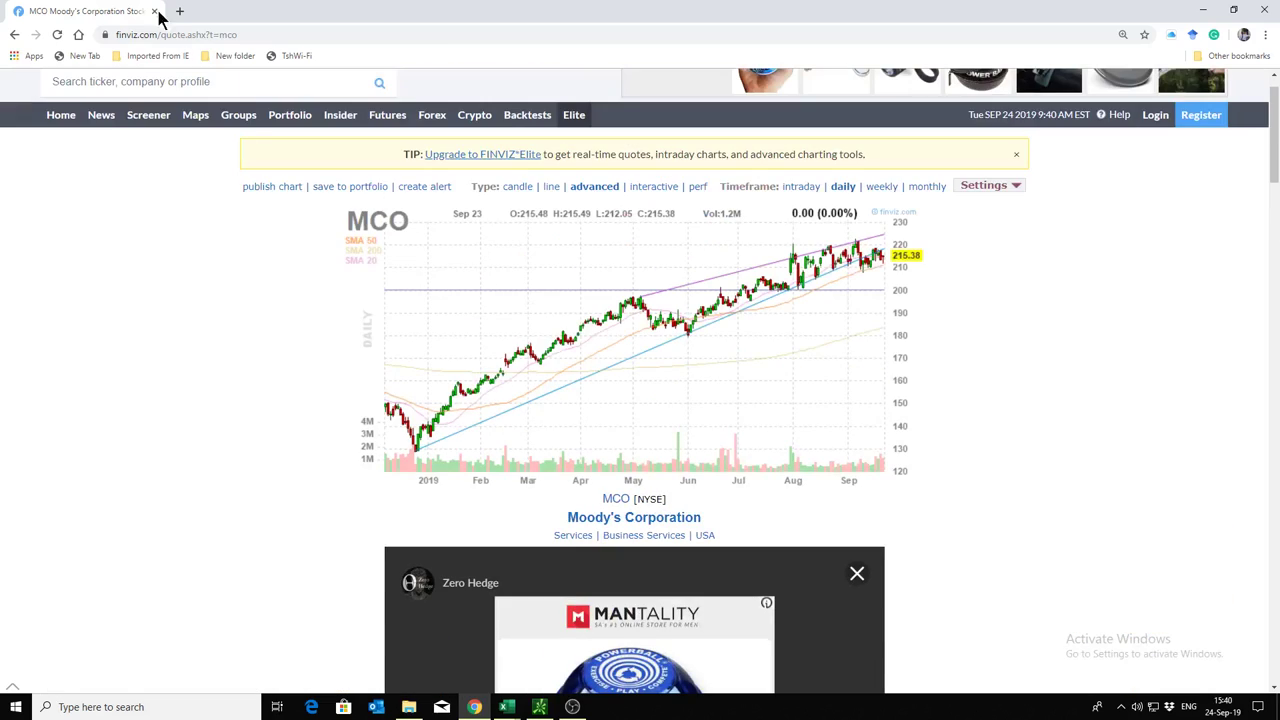
pyautogui.scroll(-5, 172, 413)
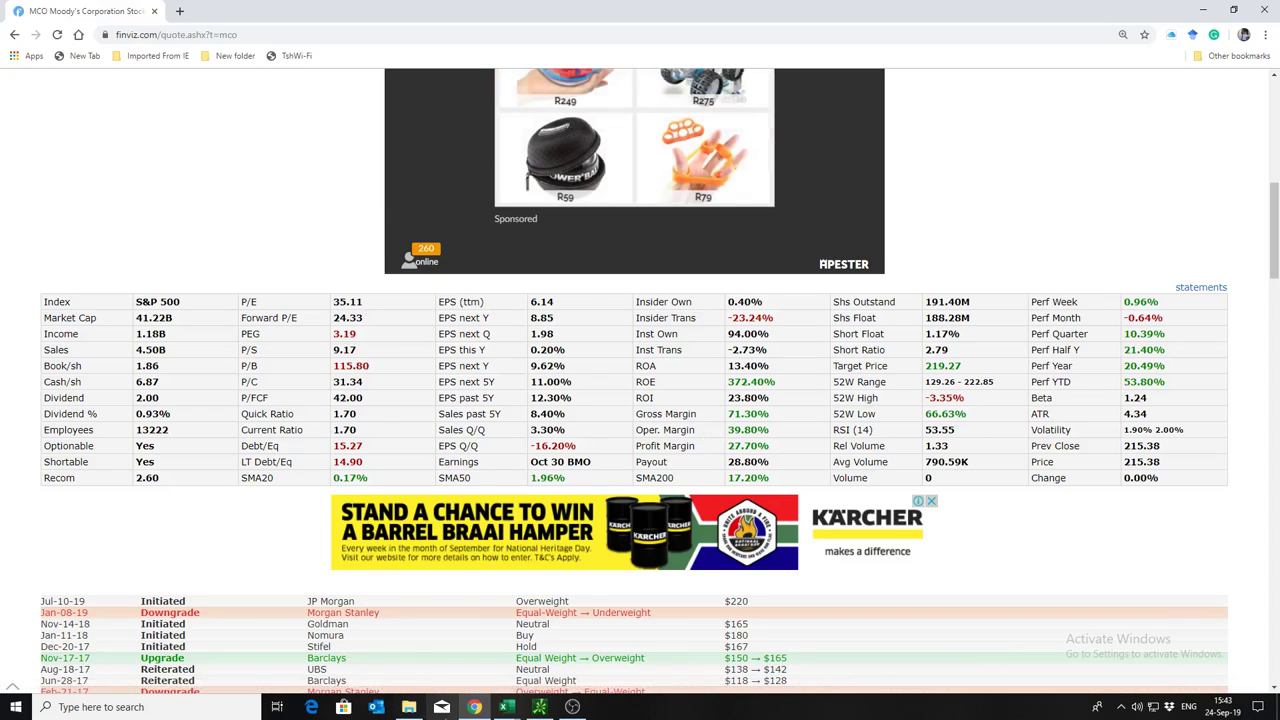
# Step: Switch to the MCO Sept 2019 workbook in Excel and open its Input sheet to review the valuation assumptions
pyautogui.moveTo(511, 709)
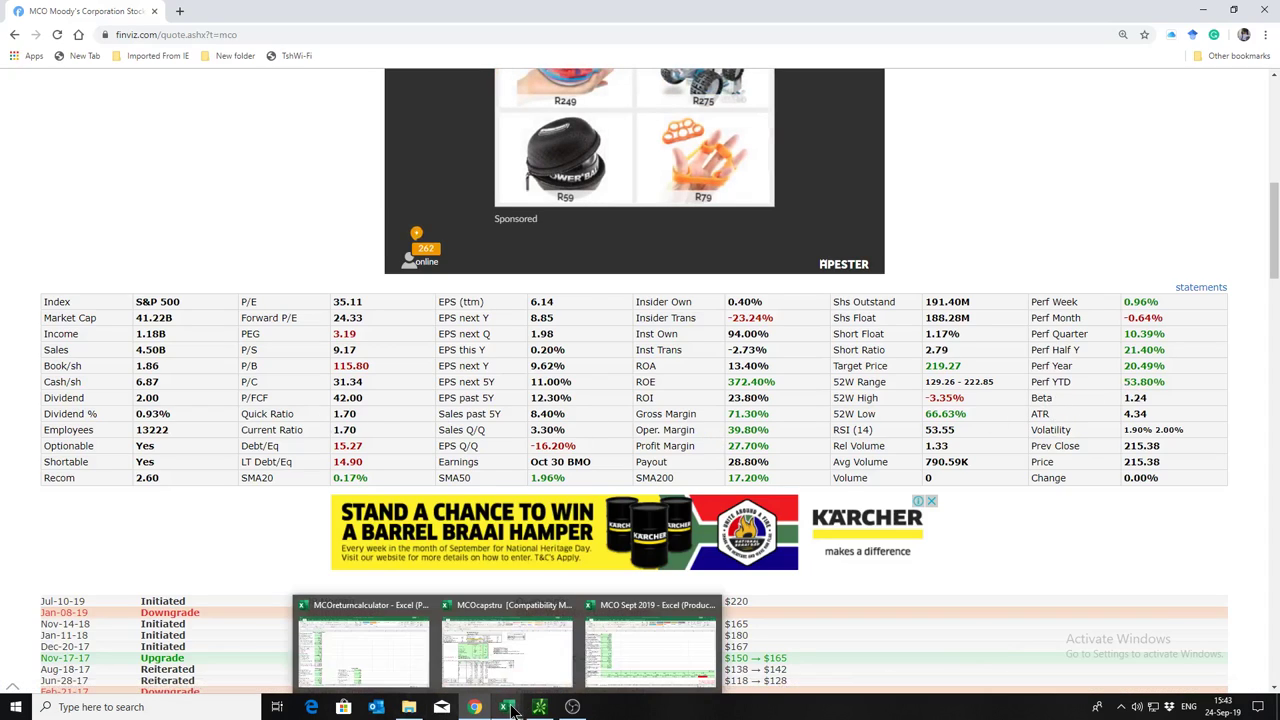
pyautogui.click(645, 660)
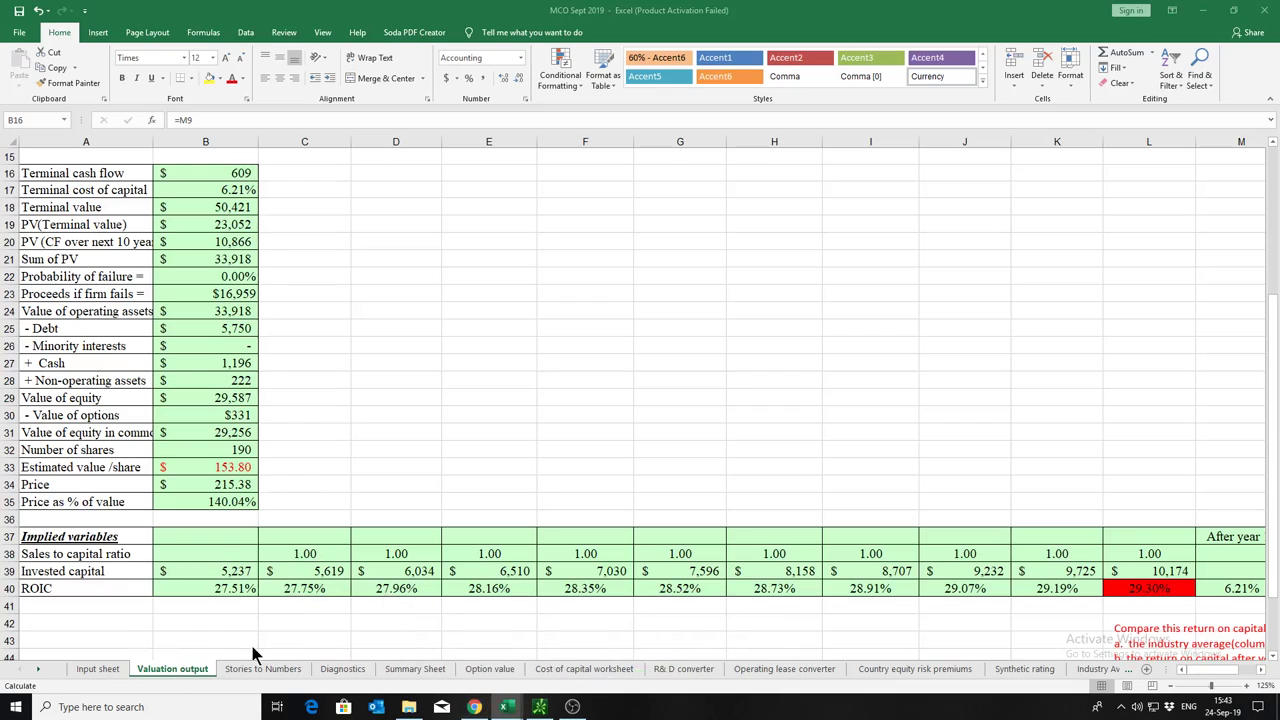
pyautogui.click(97, 669)
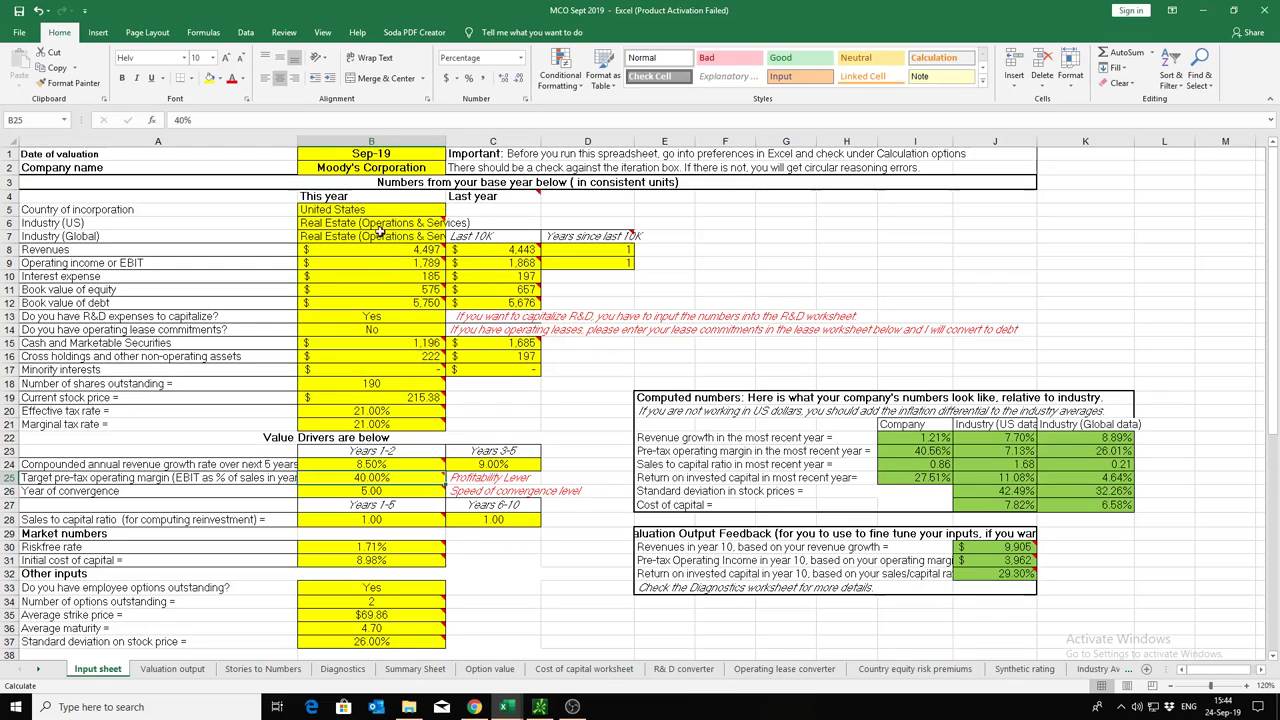
# Step: Review the revenues, operating lease, current stock price and tax rate inputs for Moody's on the Input sheet
pyautogui.click(381, 252)
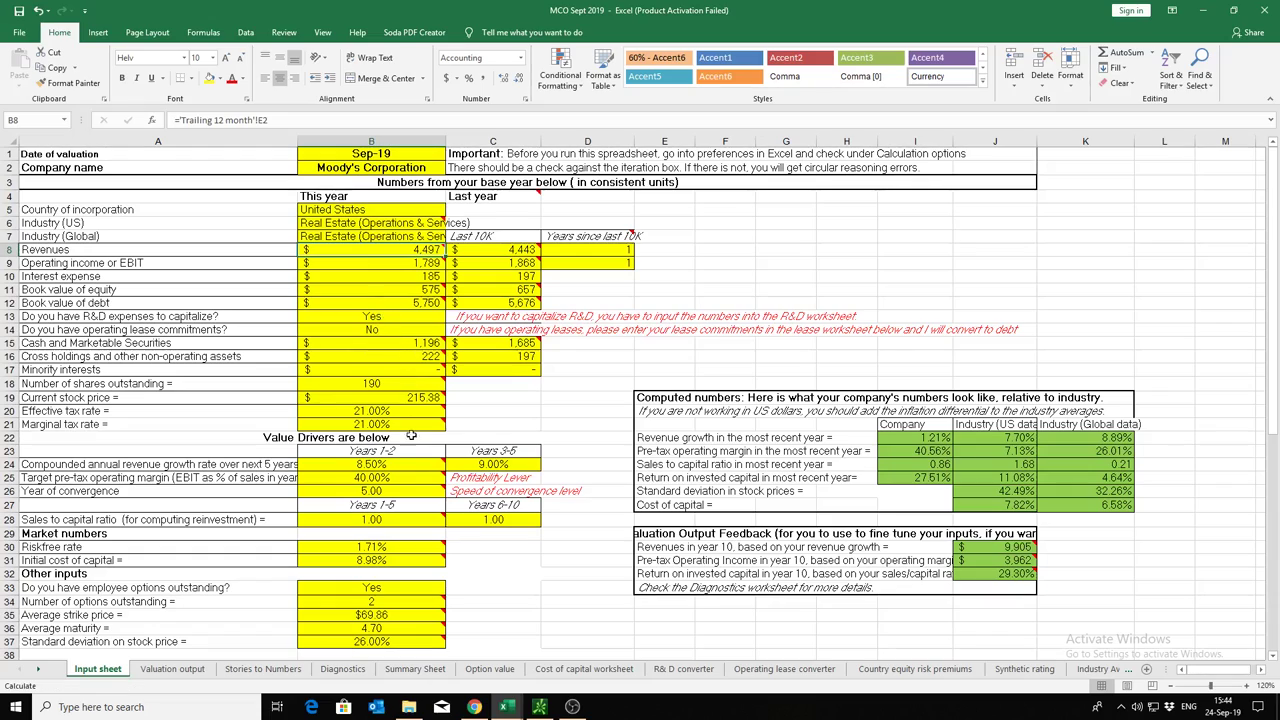
pyautogui.click(389, 331)
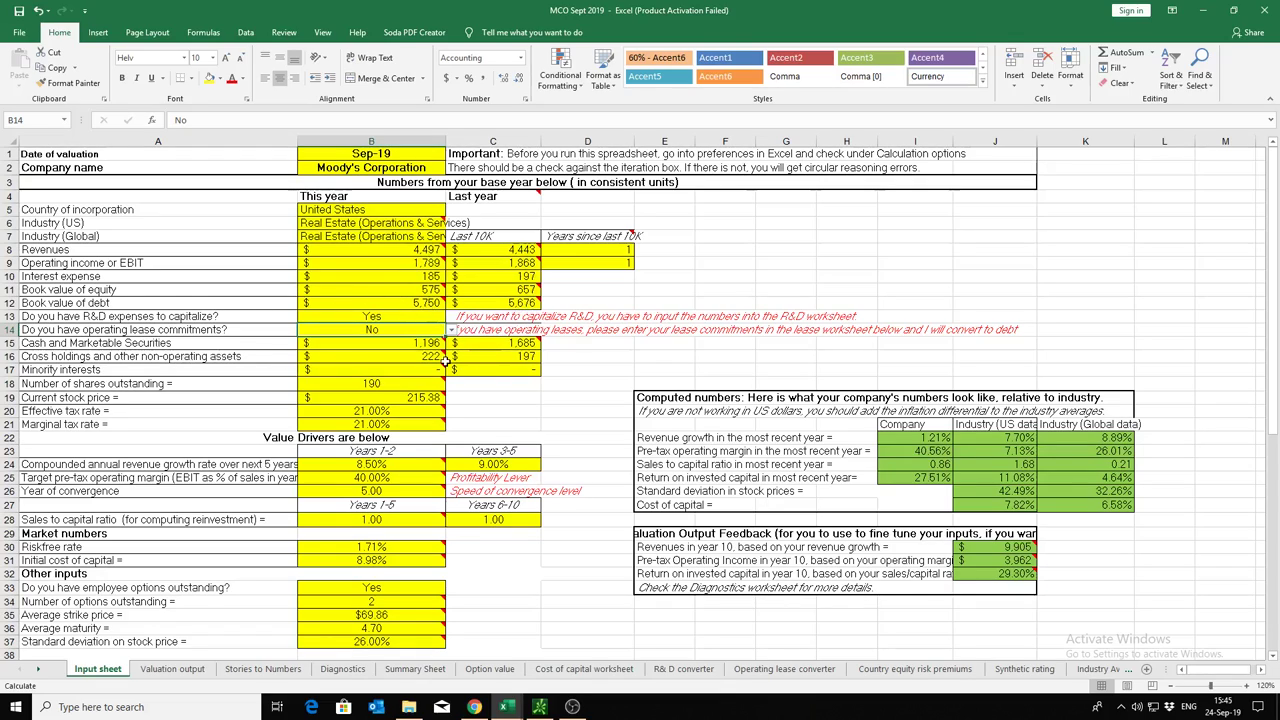
pyautogui.moveTo(395, 387)
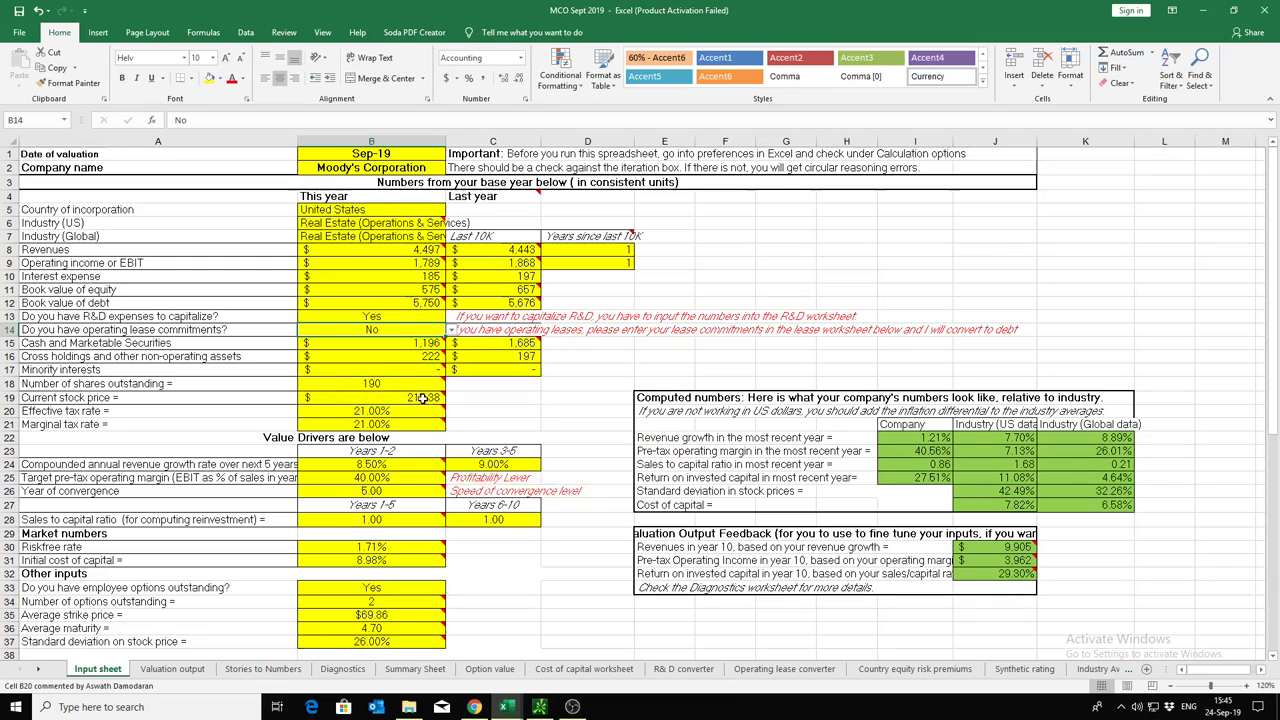
pyautogui.click(427, 397)
pyautogui.moveTo(320, 420)
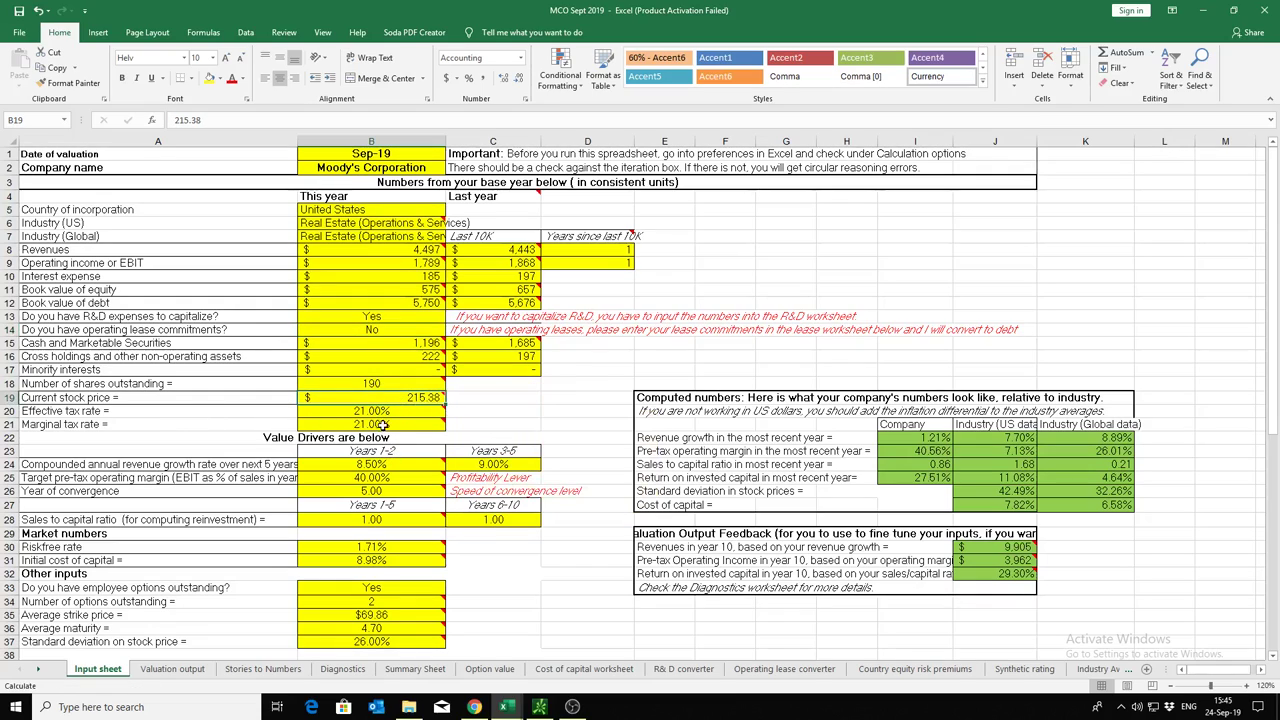
pyautogui.moveTo(384, 424)
# Step: Check the compounded annual revenue growth input for years 1-2 against the past five-year sales growth on the finviz page in Chrome
pyautogui.moveTo(375, 464)
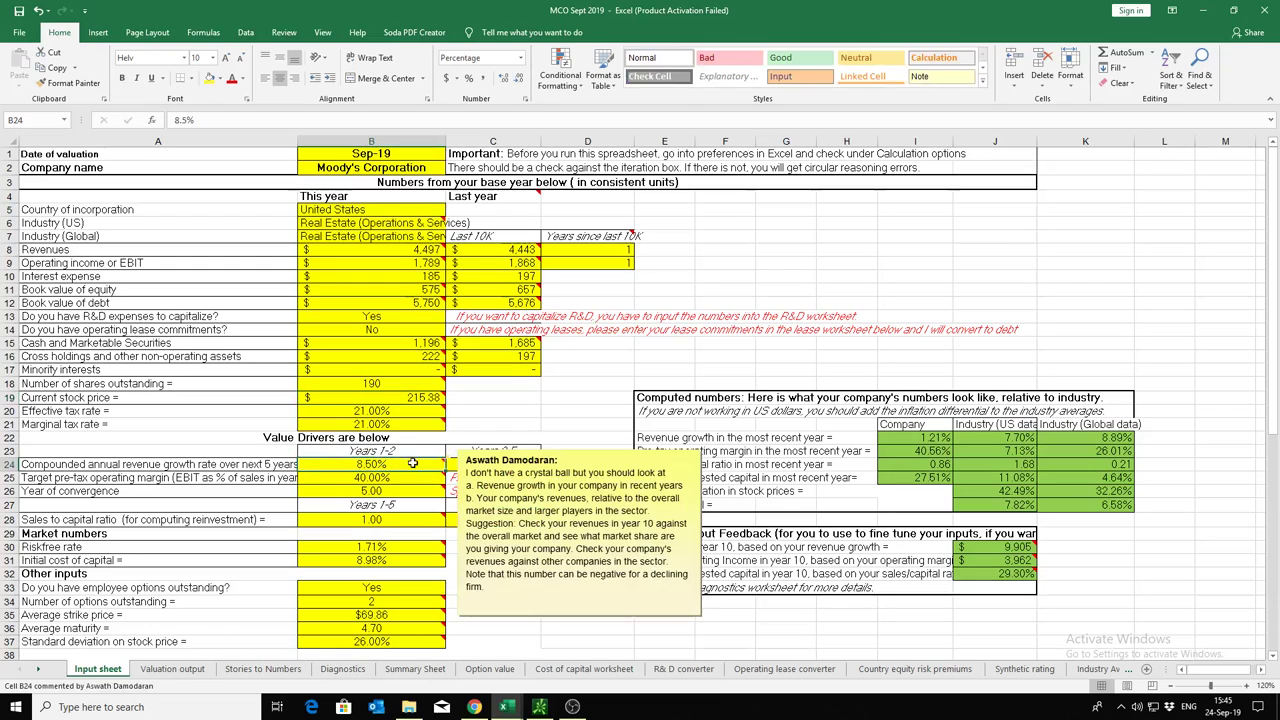
pyautogui.click(395, 464)
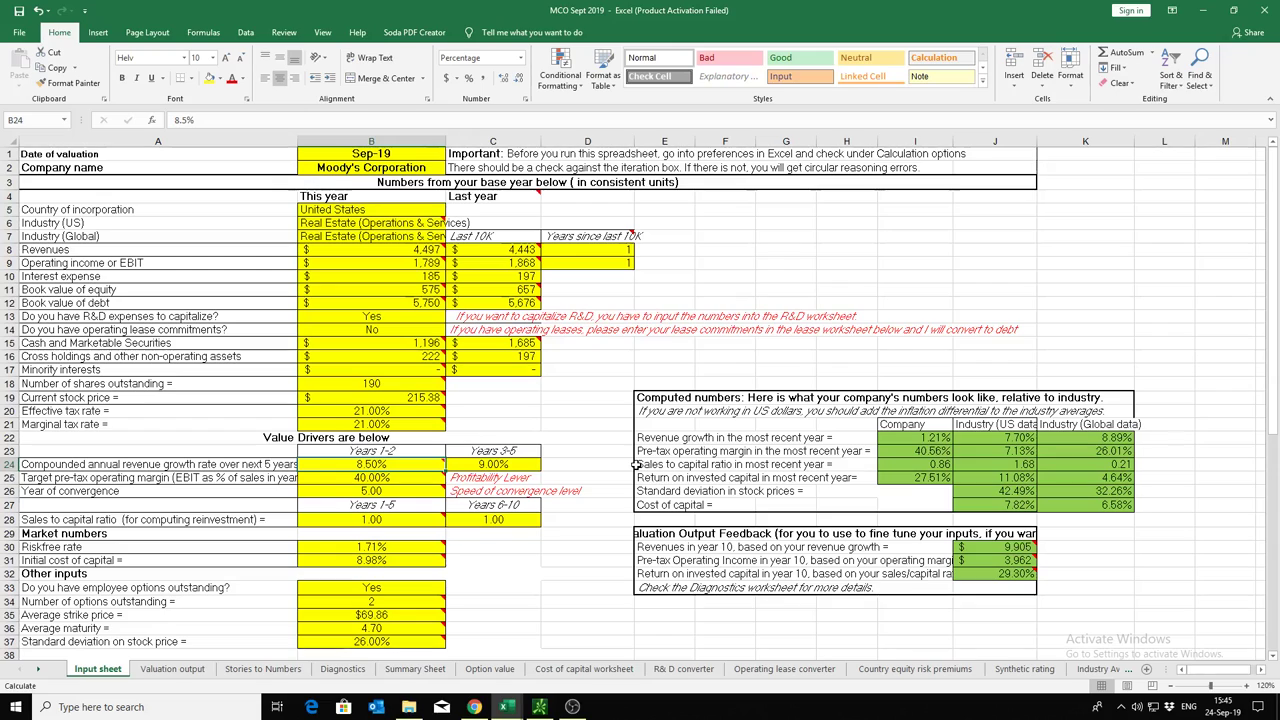
pyautogui.click(475, 707)
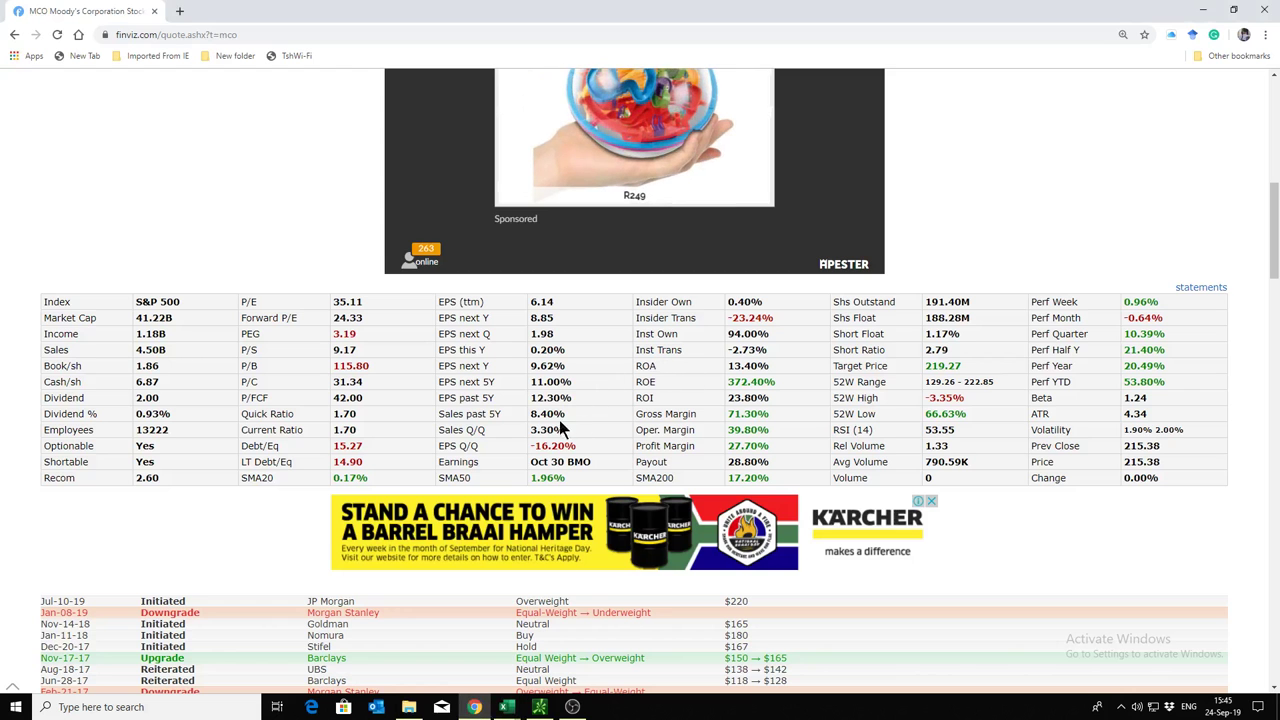
pyautogui.moveTo(510, 420)
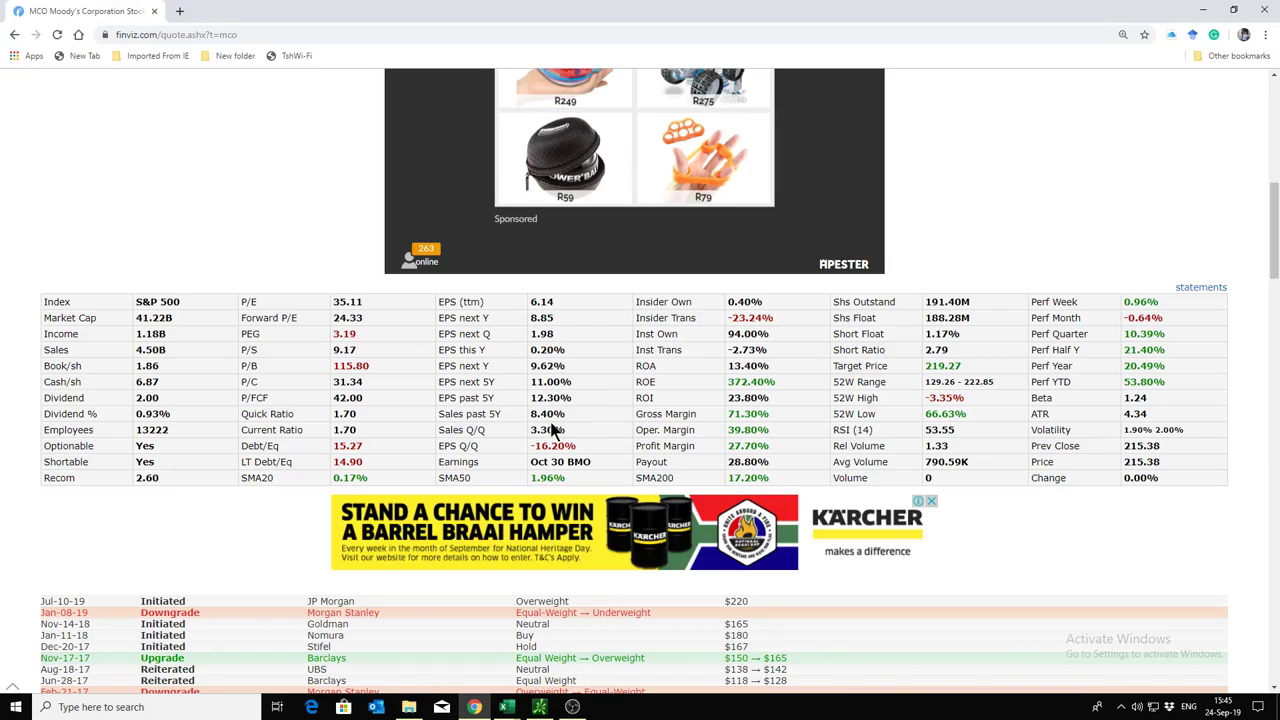
# Step: Open the Yahoo Finance ANALYSIS PDF from the MCO folder on the LEXAR (F:) drive and view its earnings and revenue estimates
pyautogui.click(409, 707)
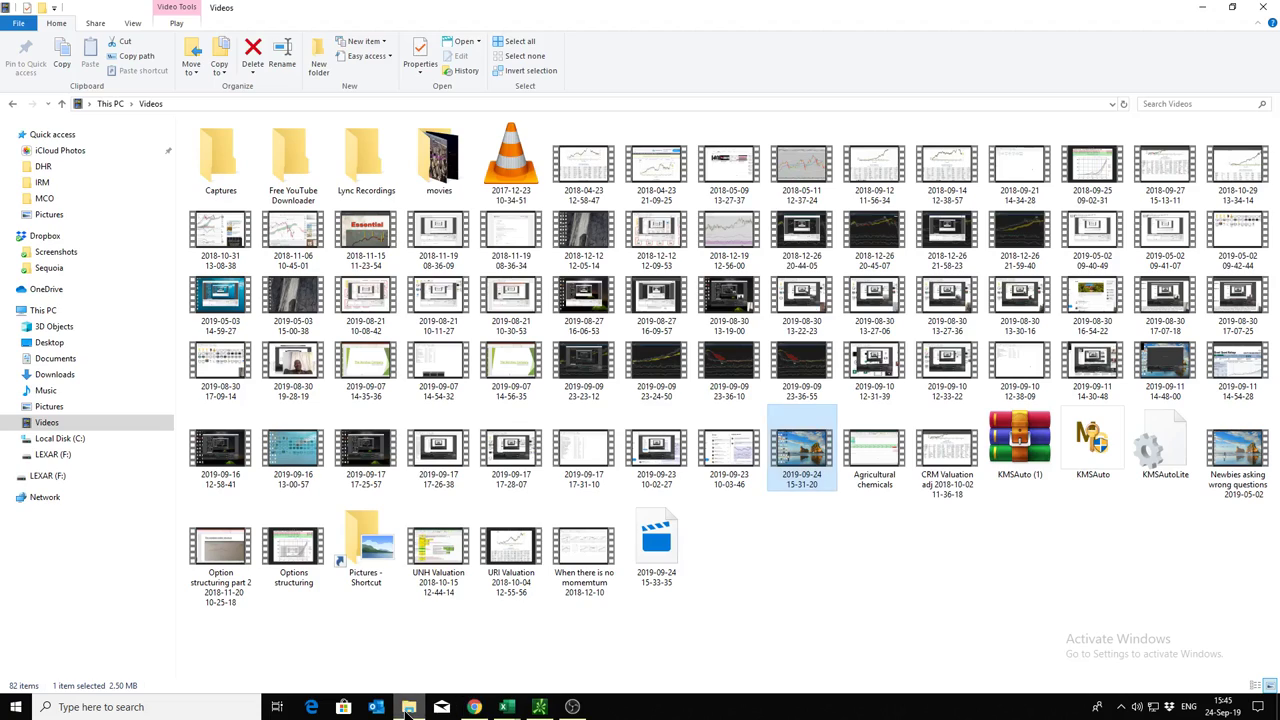
pyautogui.click(48, 455)
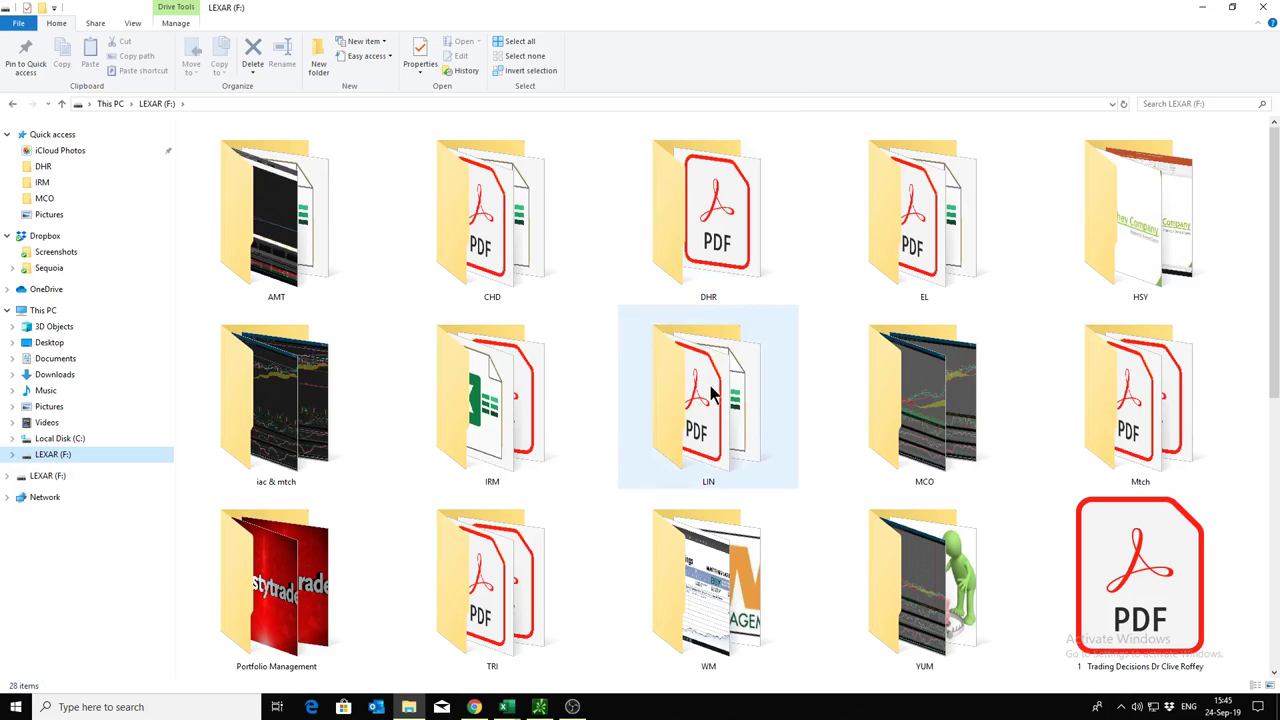
pyautogui.doubleClick(957, 420)
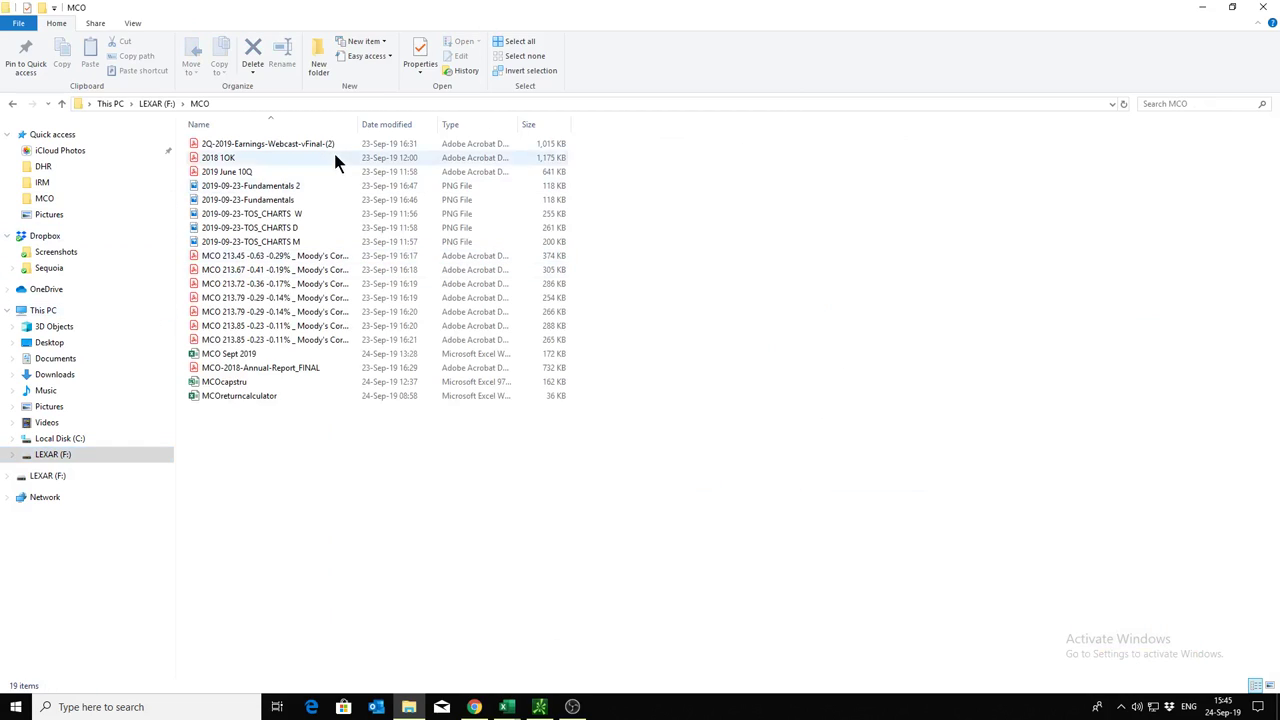
pyautogui.moveTo(359, 119); pyautogui.dragTo(552, 144)
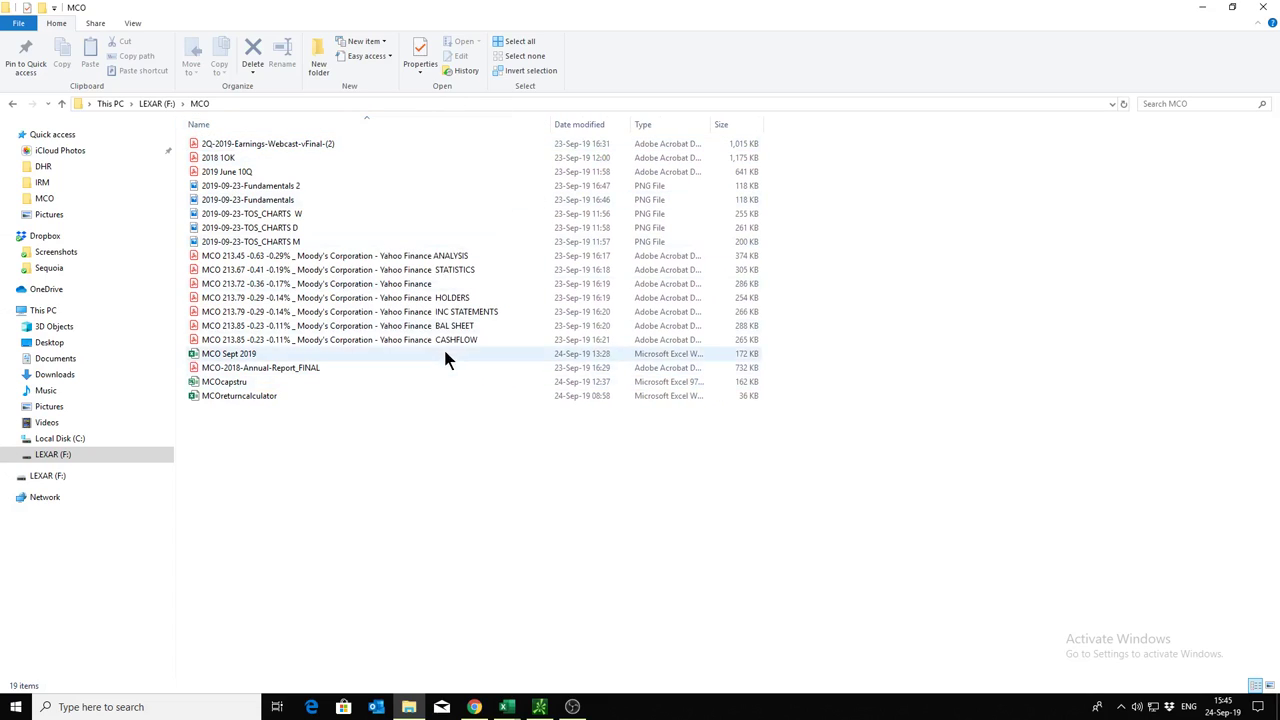
pyautogui.click(459, 257)
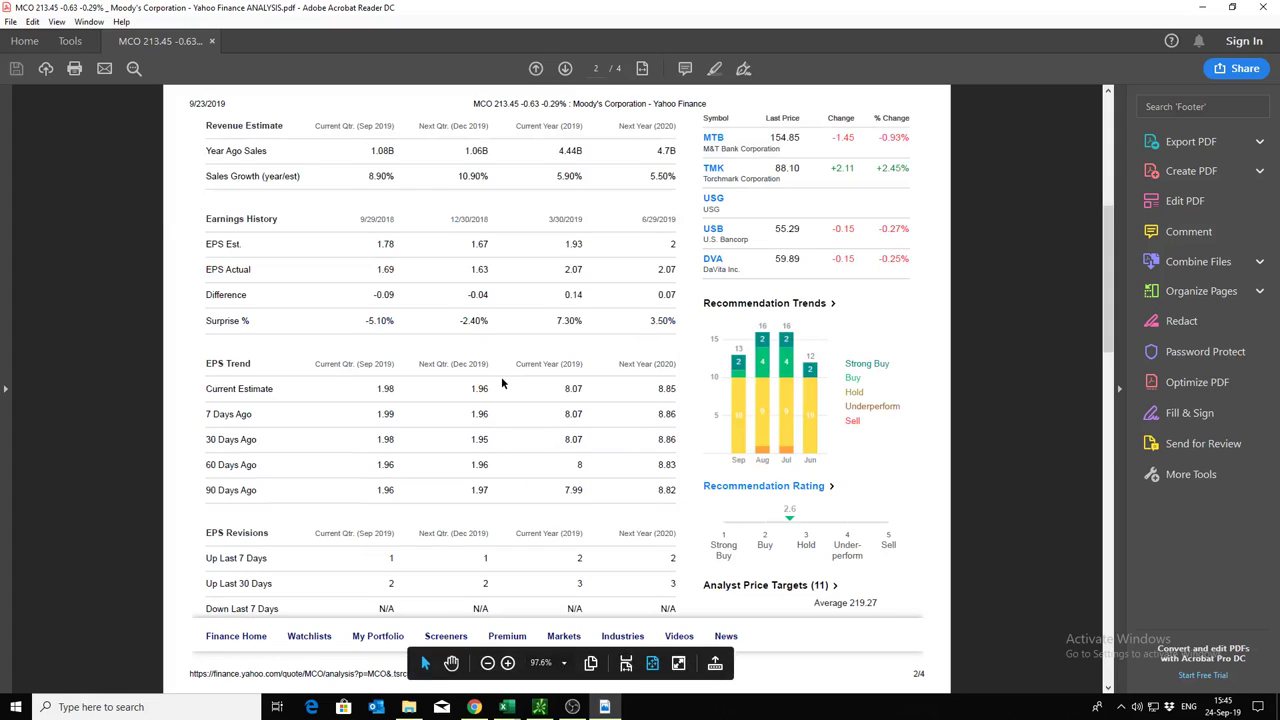
pyautogui.scroll(10, 501, 376)
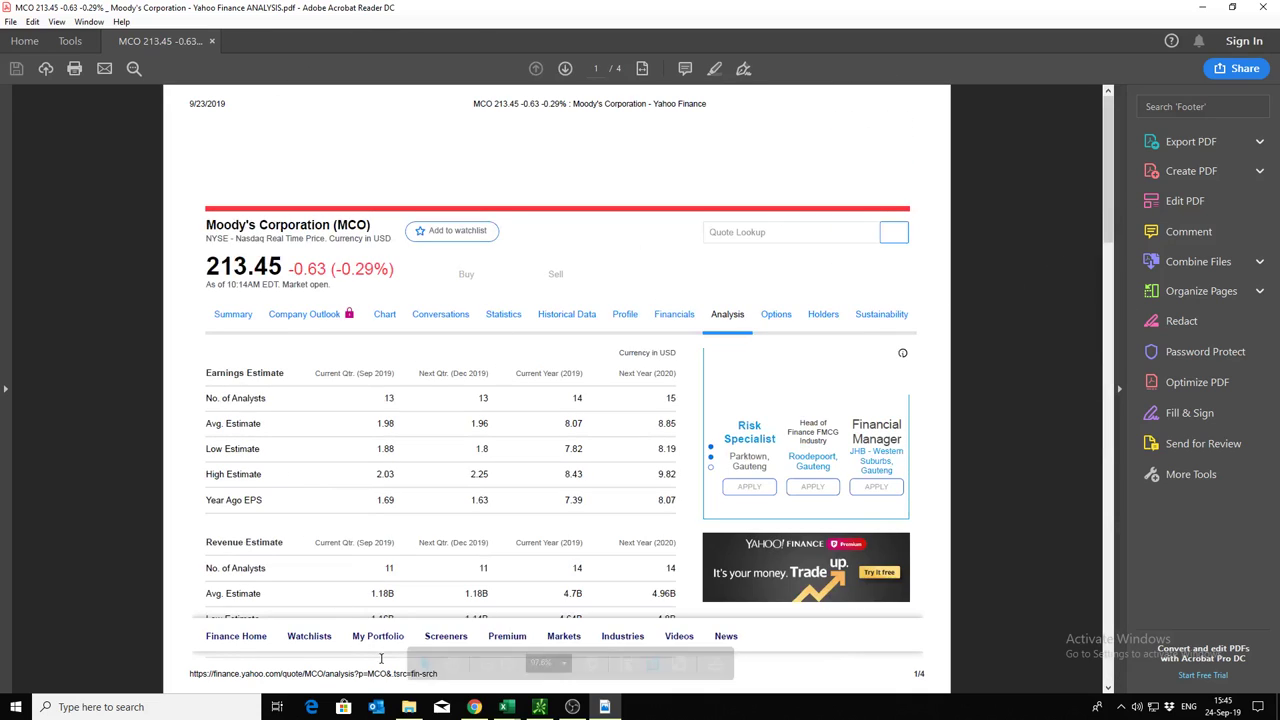
# Step: Open the Yahoo Finance STATISTICS PDF from the MCO folder and examine the valuation measures and financial highlights
pyautogui.click(409, 707)
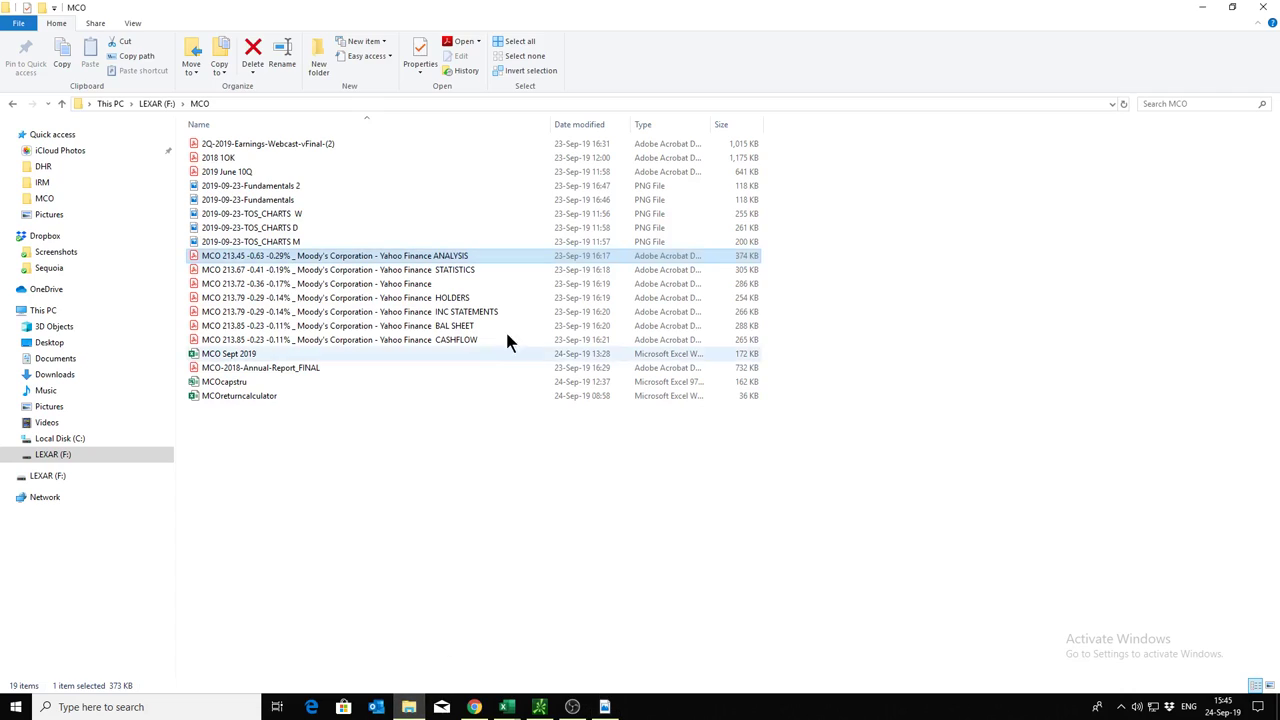
pyautogui.click(459, 269)
pyautogui.click(459, 269)
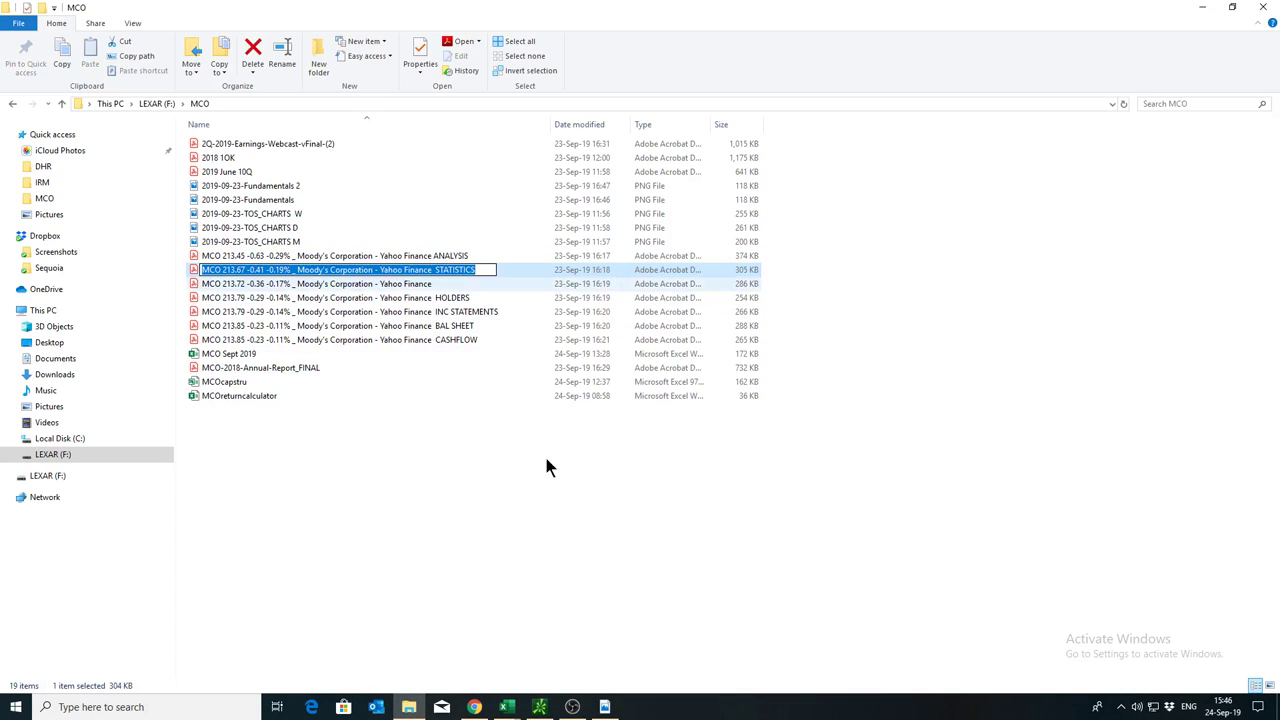
pyautogui.press('Escape')
pyautogui.doubleClick(372, 278)
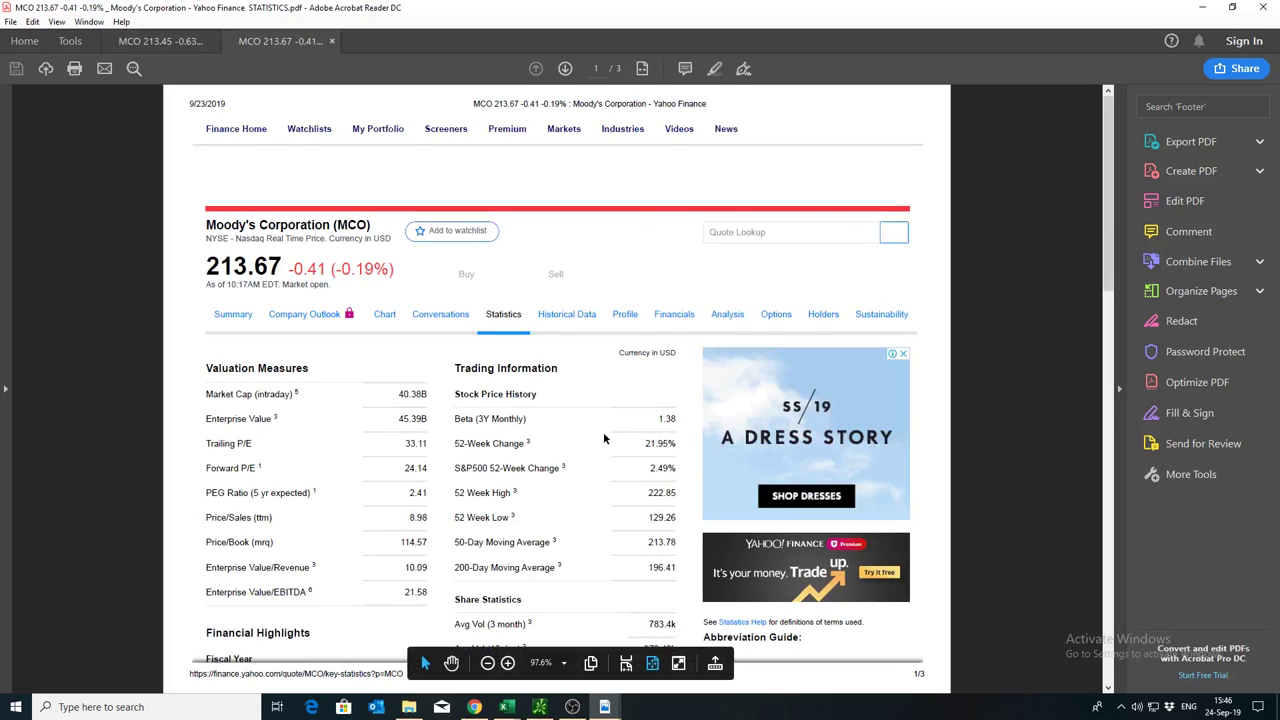
pyautogui.scroll(-2, 603, 435)
pyautogui.scroll(1, 603, 435)
pyautogui.scroll(1, 603, 437)
pyautogui.click(565, 71)
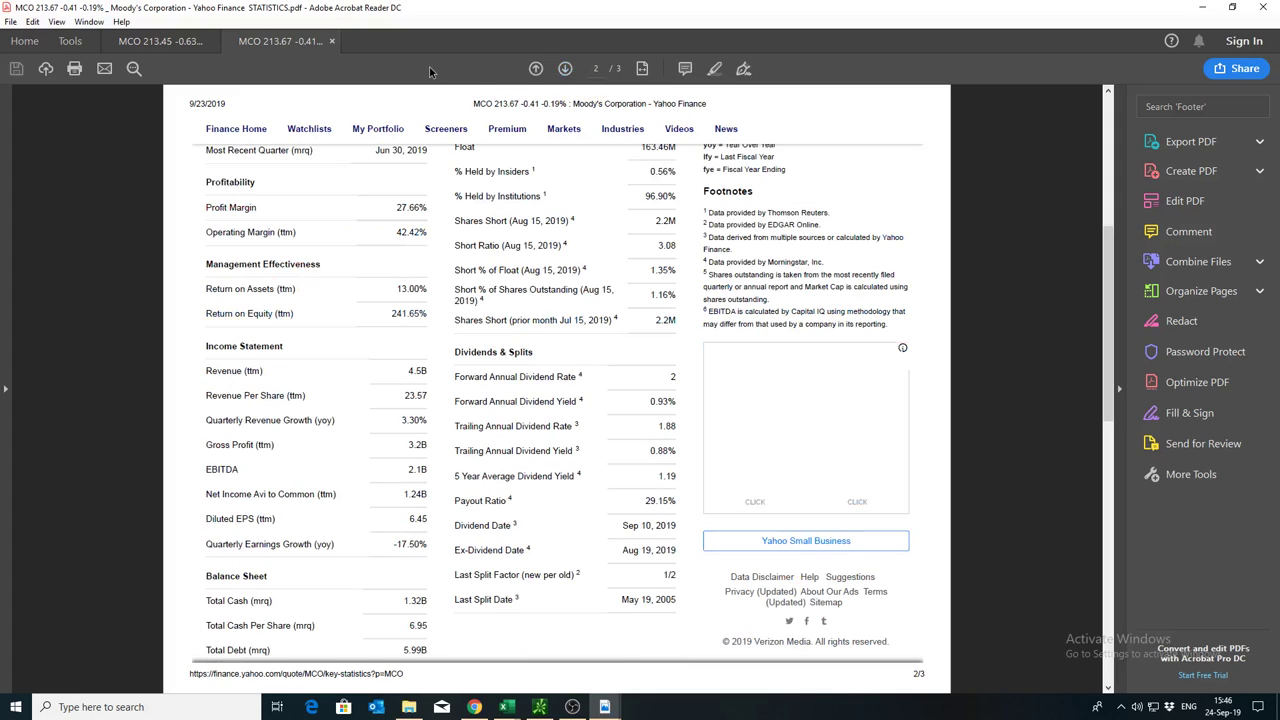
# Step: Open the MCO 213.72 Yahoo Finance PDF from the MCO folder and look through the company profile pages
pyautogui.click(409, 708)
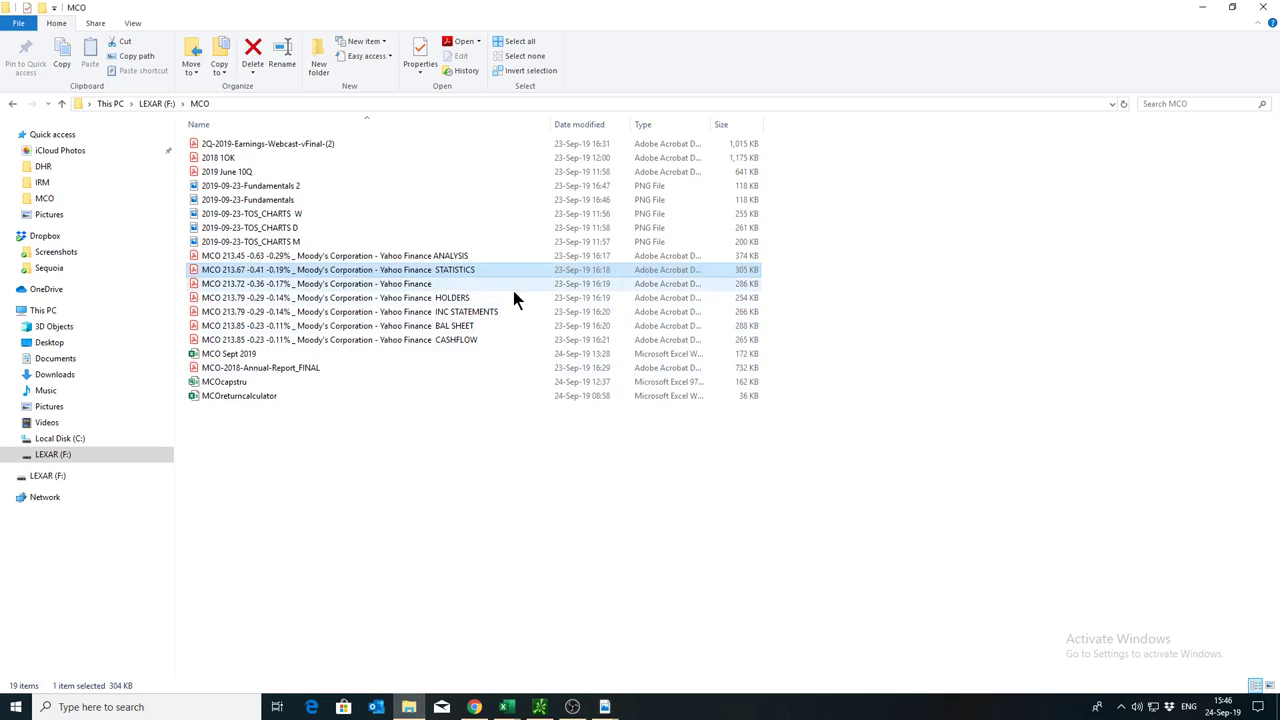
pyautogui.click(412, 287)
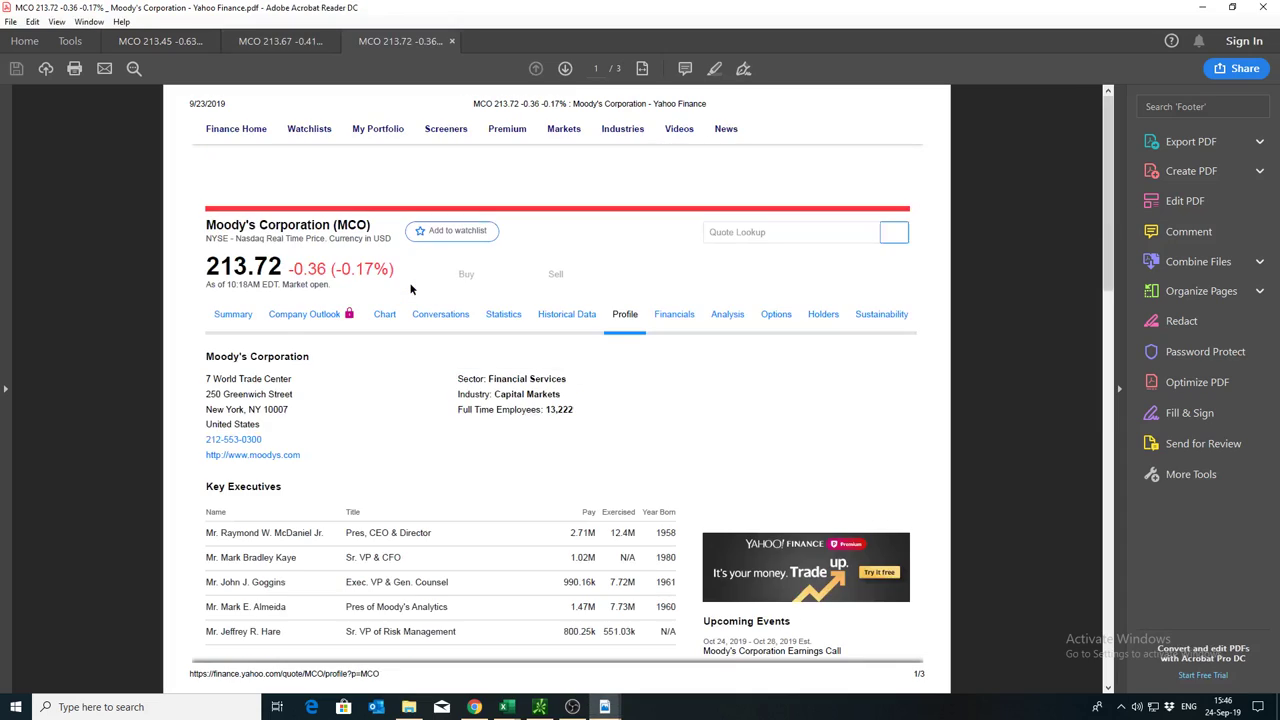
pyautogui.scroll(-10, 454, 370)
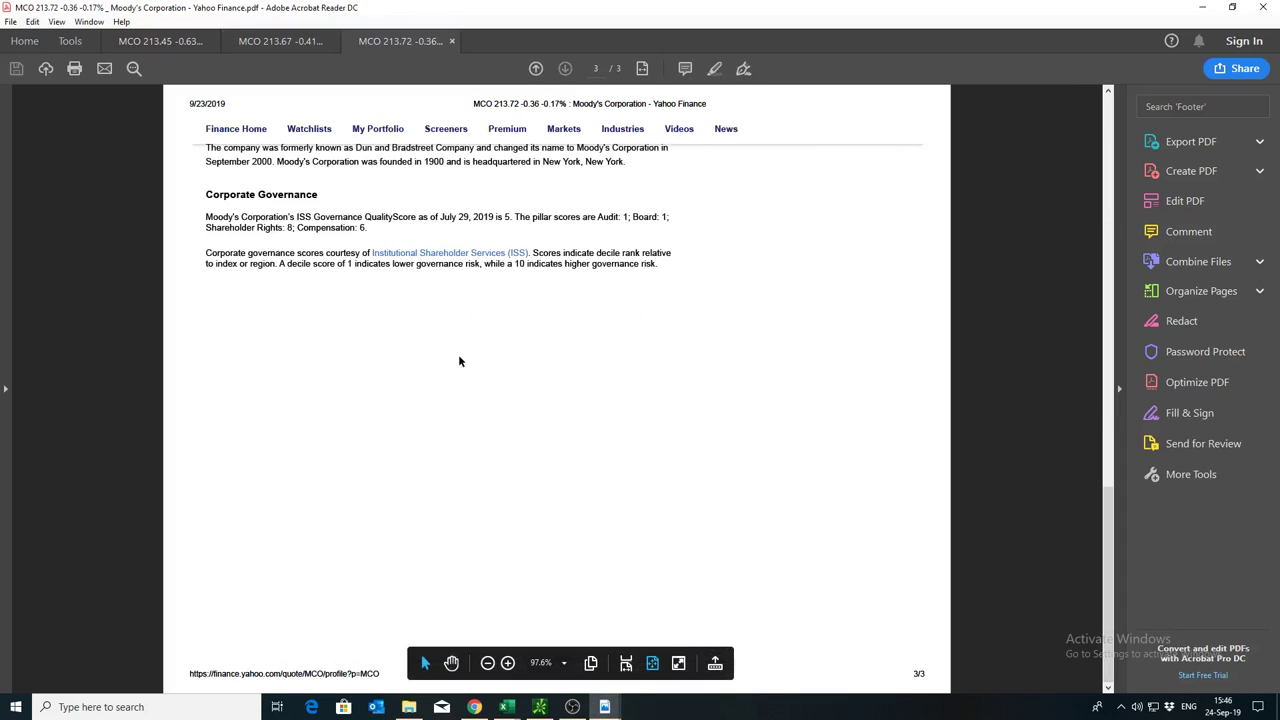
pyautogui.scroll(10, 462, 357)
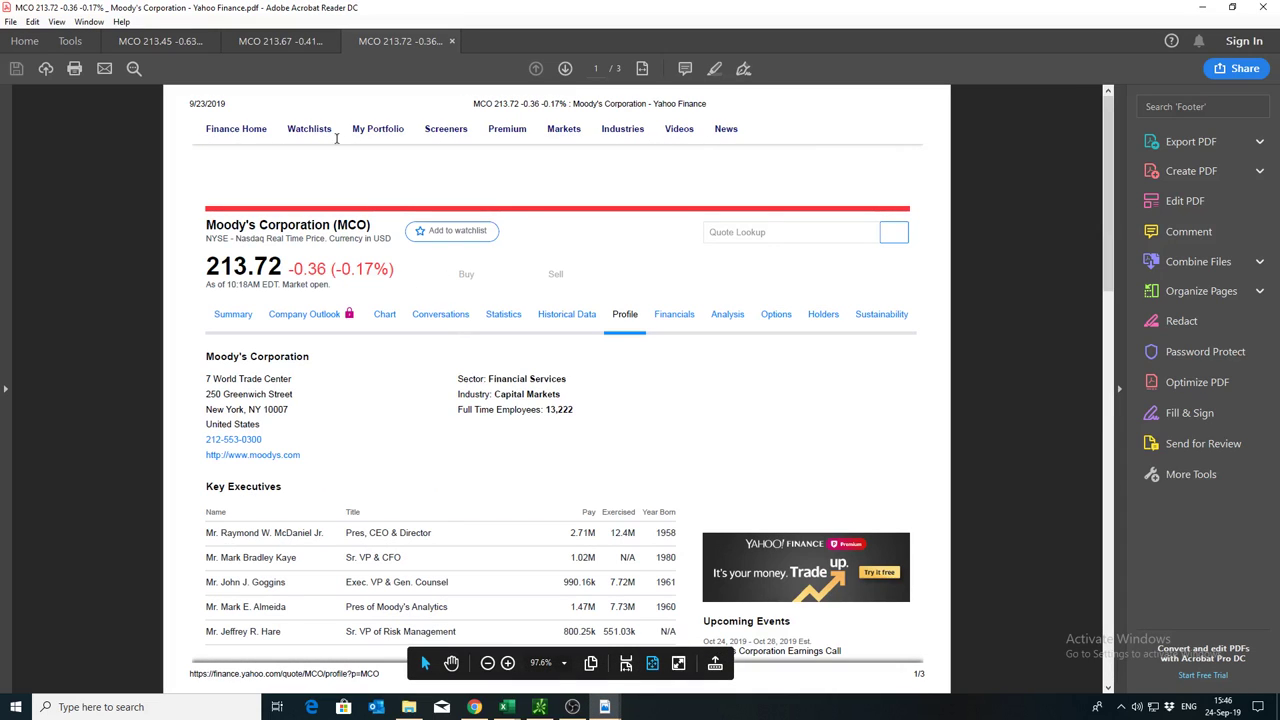
# Step: In a new Chrome tab, look up mco on Yahoo Finance and view the Analysis page's earnings and revenue estimates
pyautogui.click(483, 708)
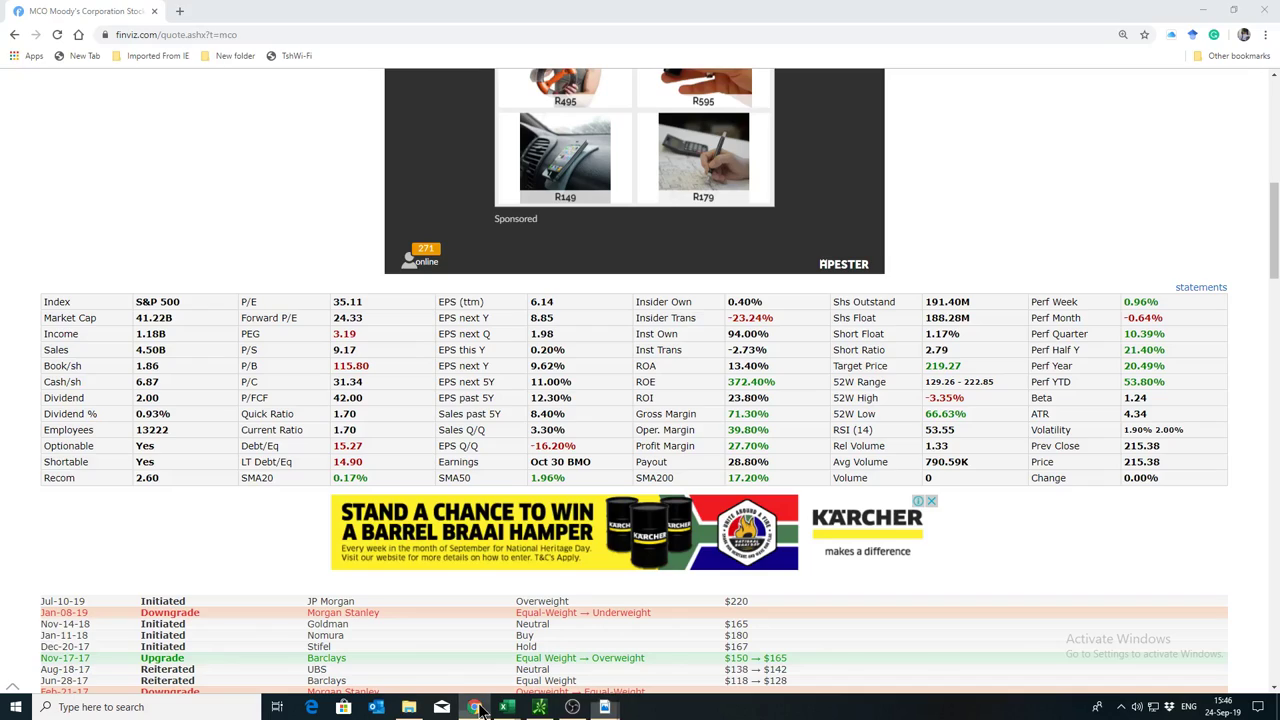
pyautogui.click(181, 14)
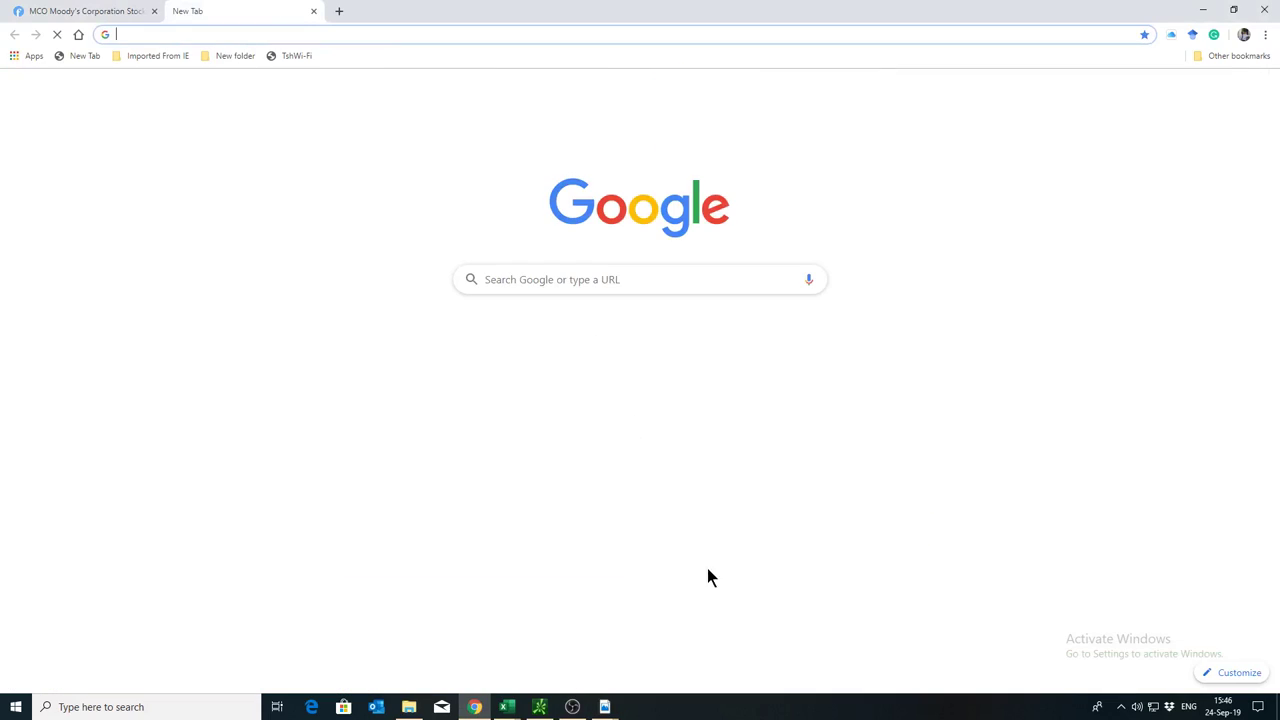
pyautogui.click(565, 432)
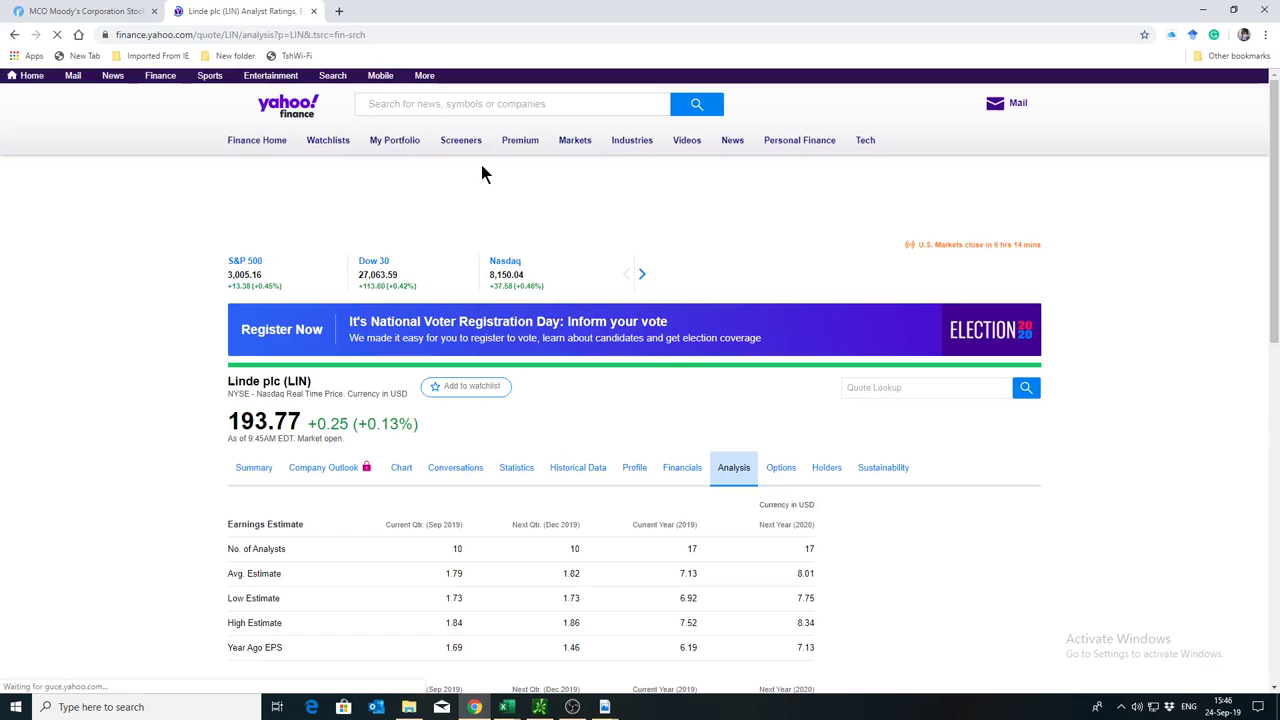
pyautogui.click(540, 104)
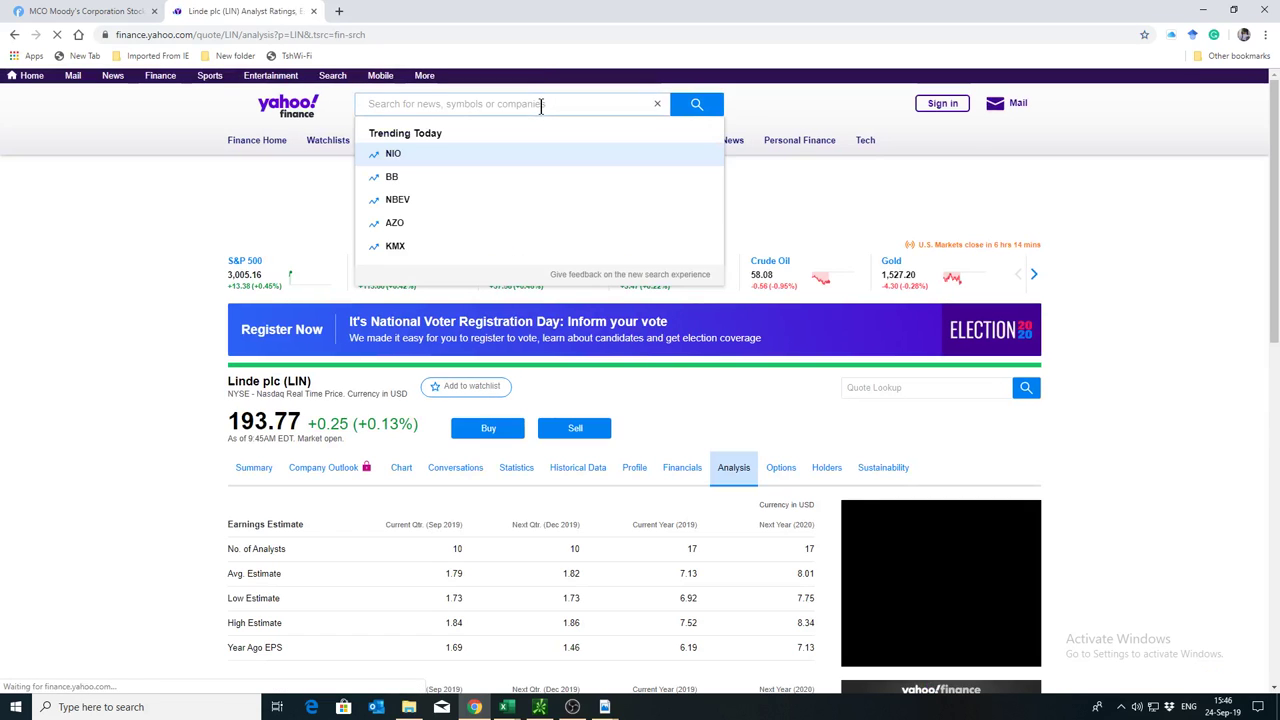
pyautogui.write('mc')
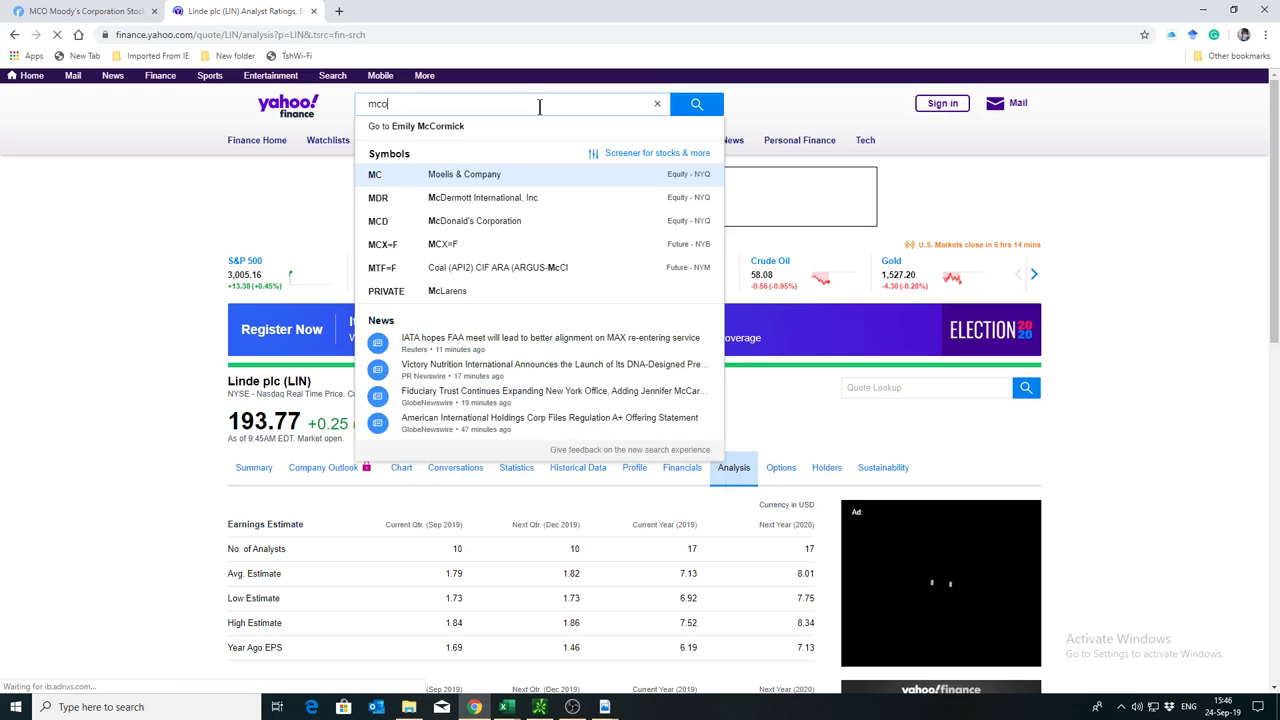
pyautogui.write('o')
pyautogui.click(460, 175)
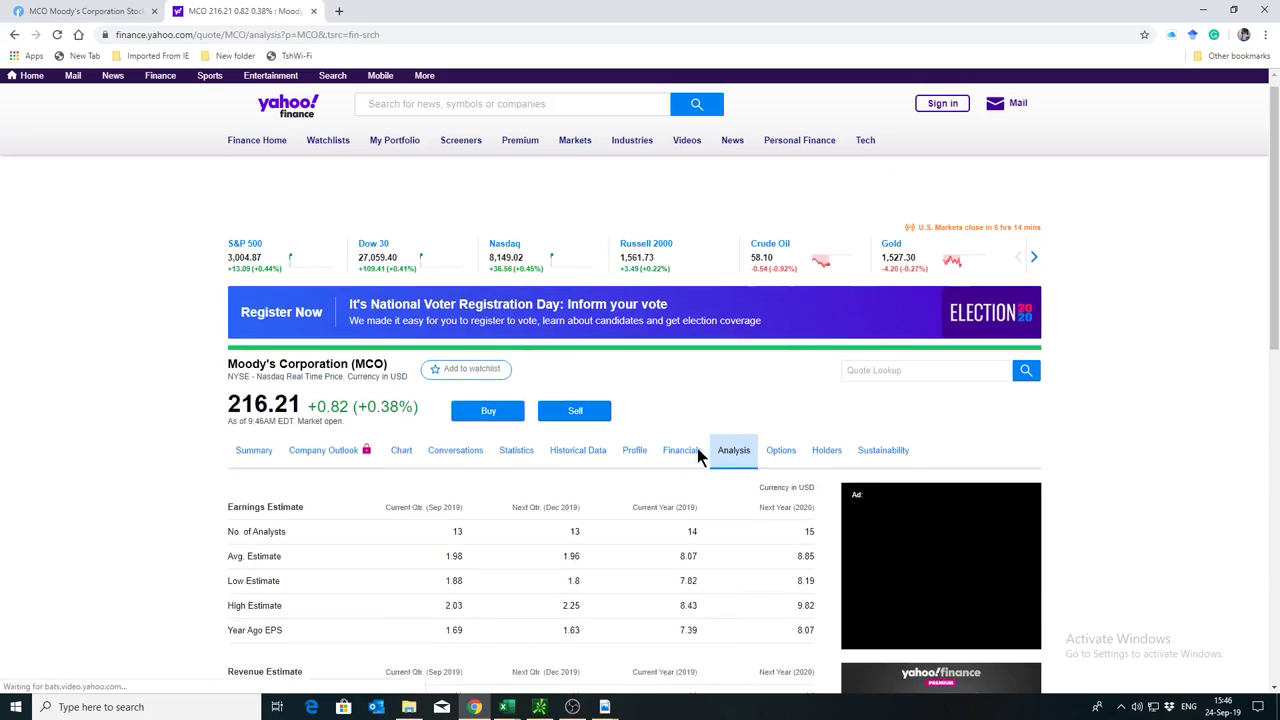
pyautogui.scroll(-3, 697, 448)
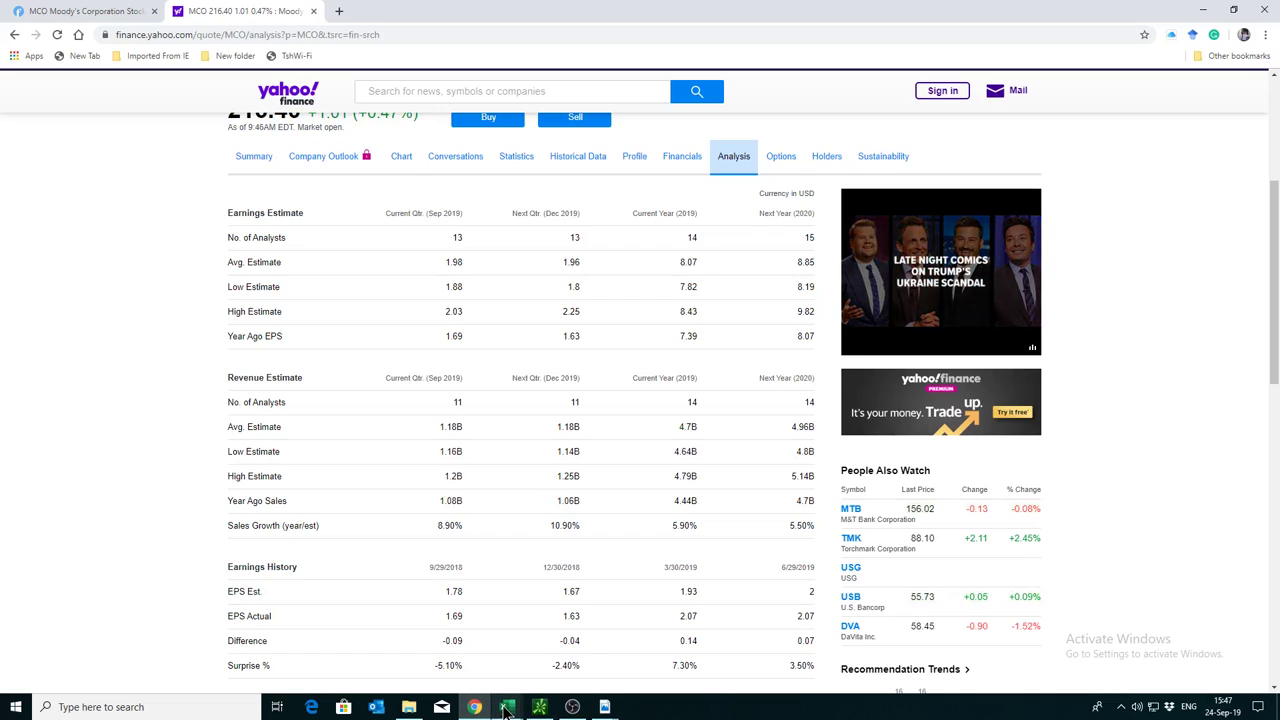
# Step: Return to the MCO Sept 2019 workbook in Excel and review the annual revenue growth rate input for years 1-2
pyautogui.moveTo(506, 709)
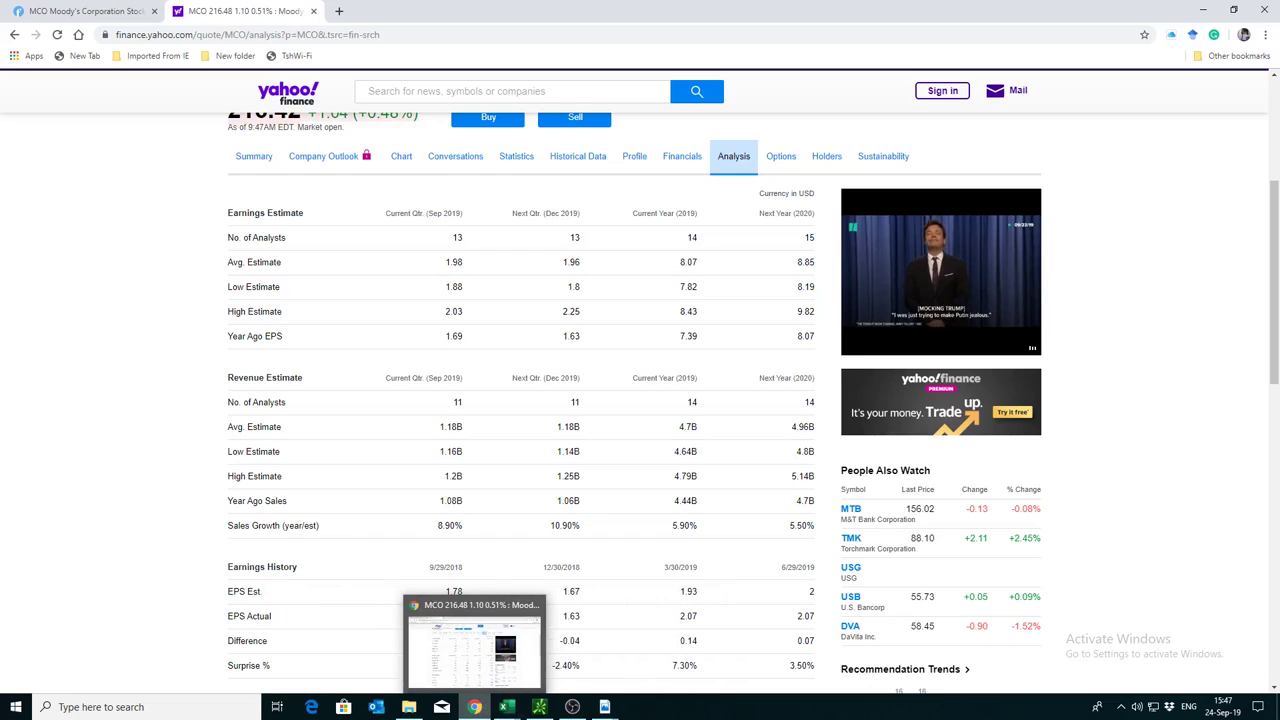
pyautogui.click(409, 707)
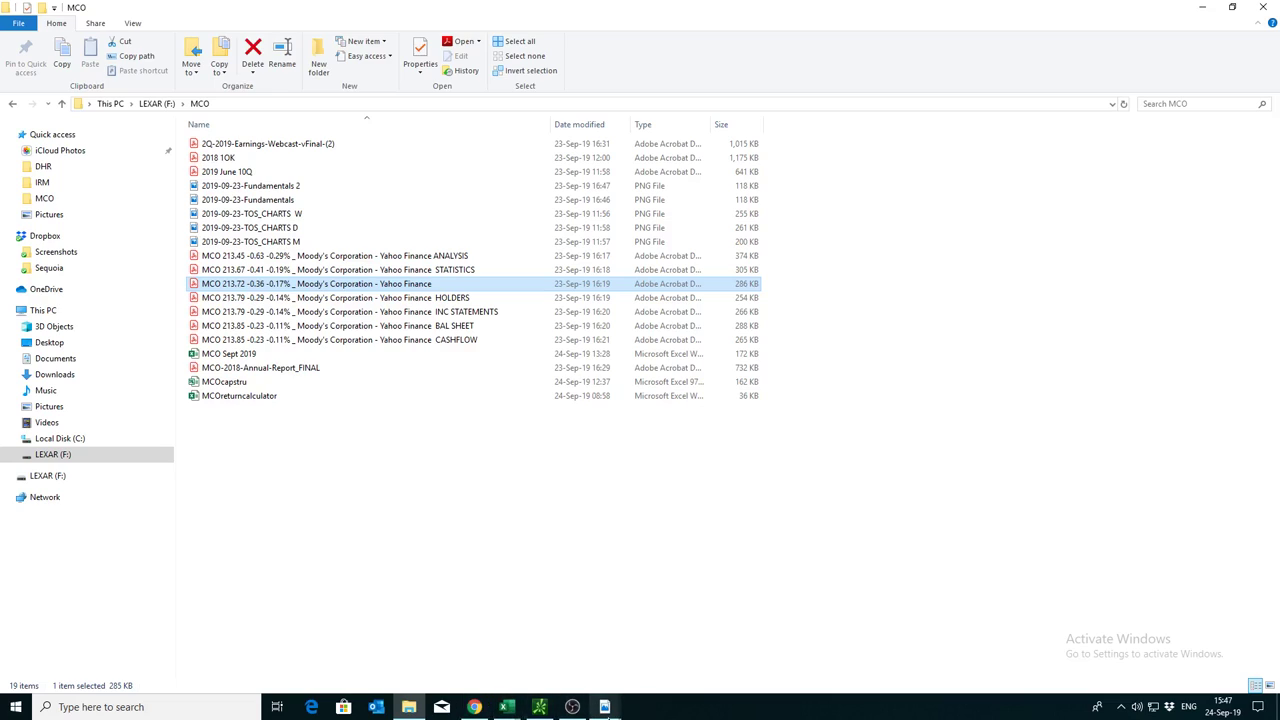
pyautogui.moveTo(510, 710)
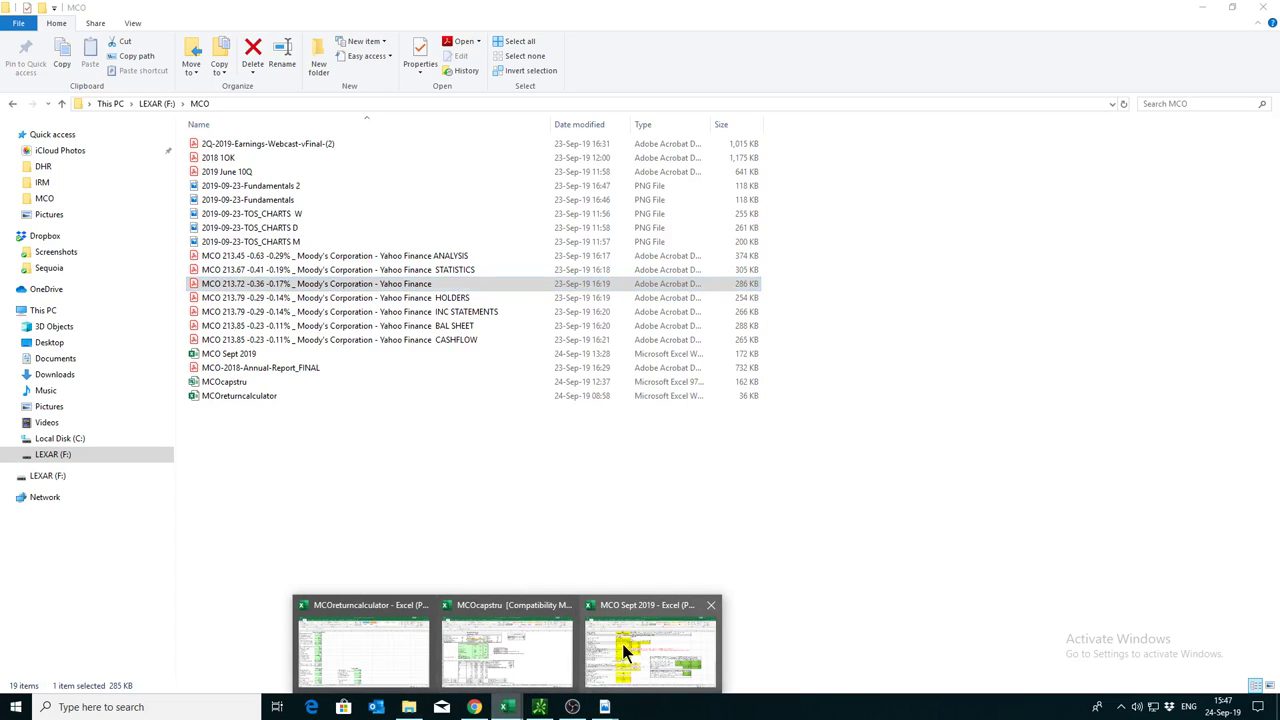
pyautogui.moveTo(622, 654)
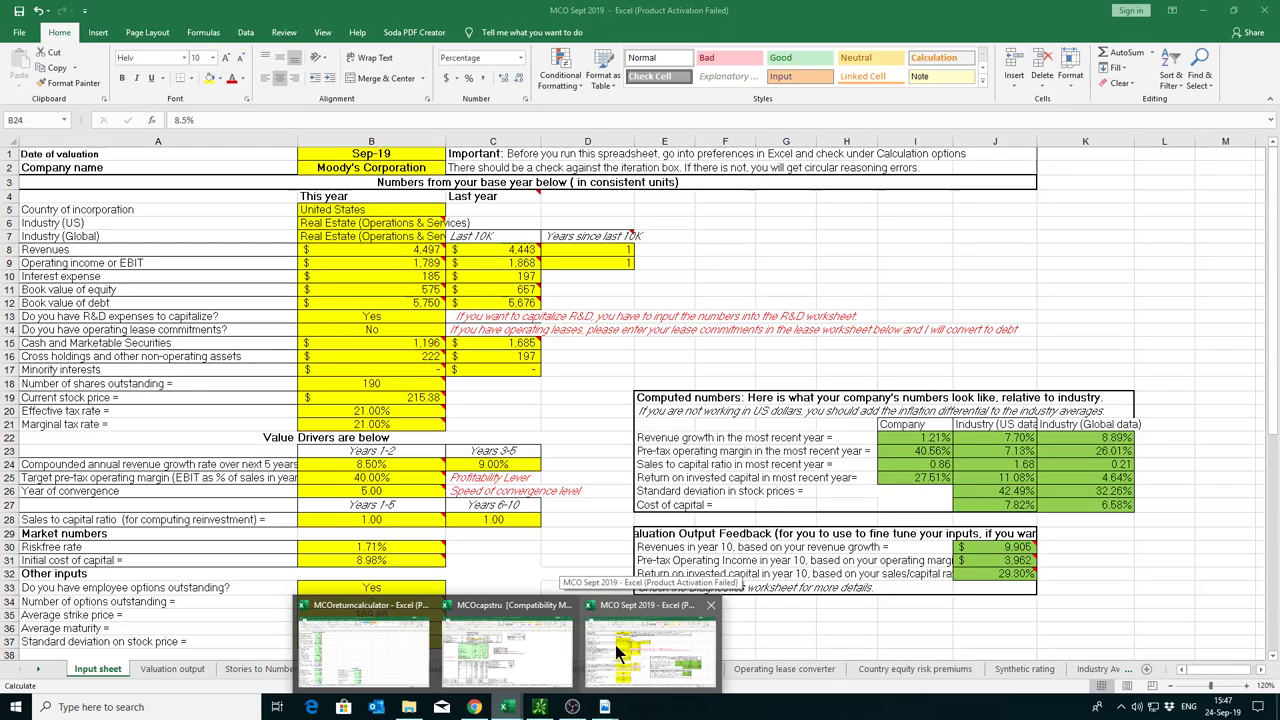
pyautogui.click(617, 652)
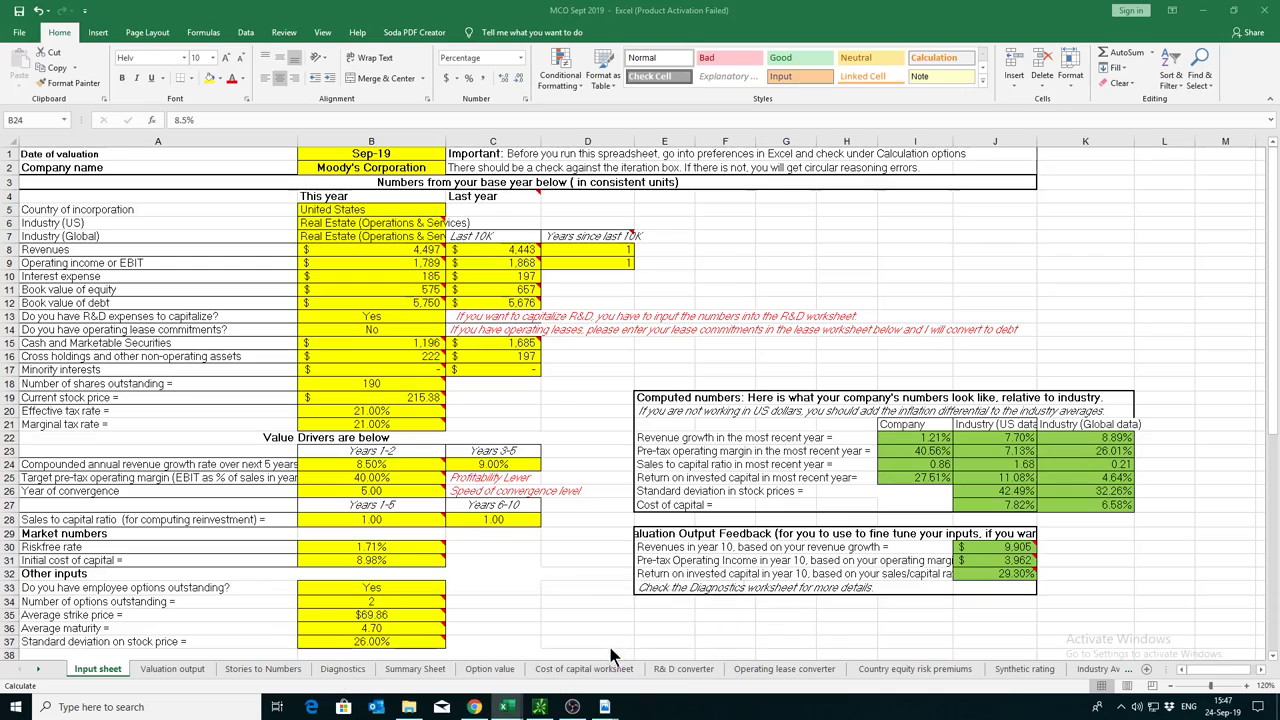
pyautogui.click(408, 466)
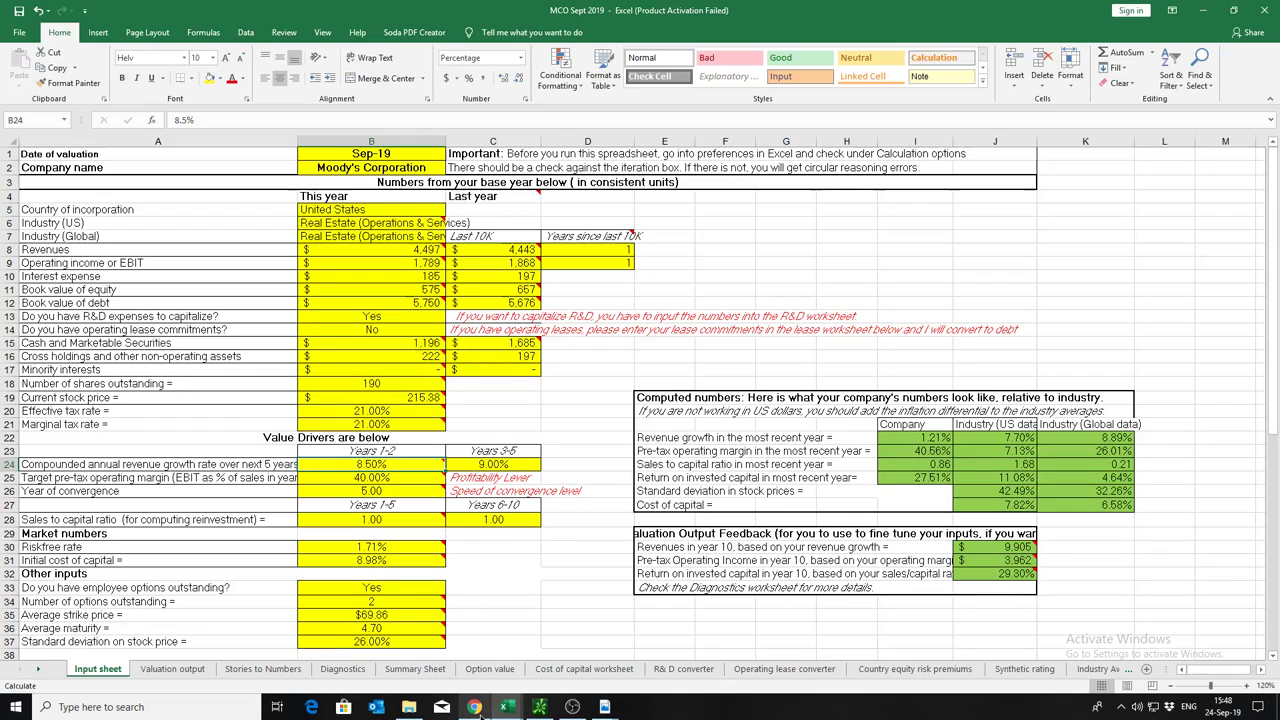
# Step: Switch to Chrome and check MCO's Yahoo Finance analyst estimates, followed by its fundamentals table on finviz
pyautogui.click(476, 707)
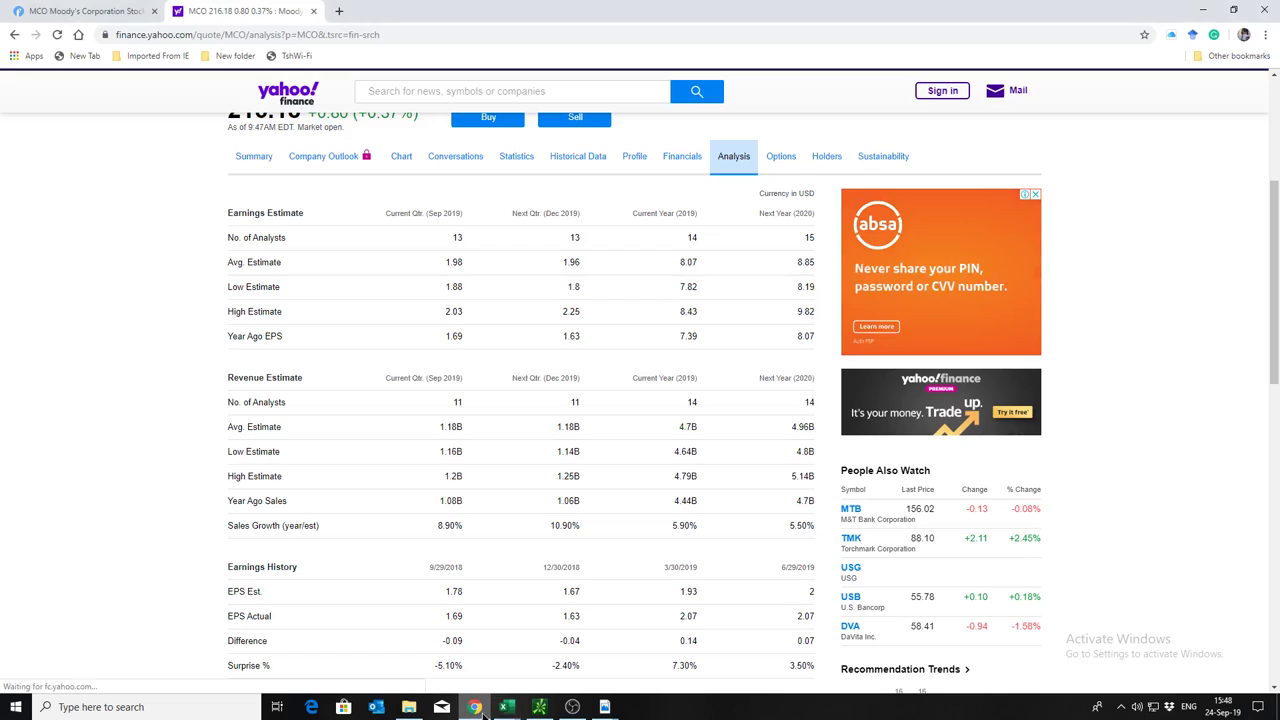
pyautogui.click(100, 12)
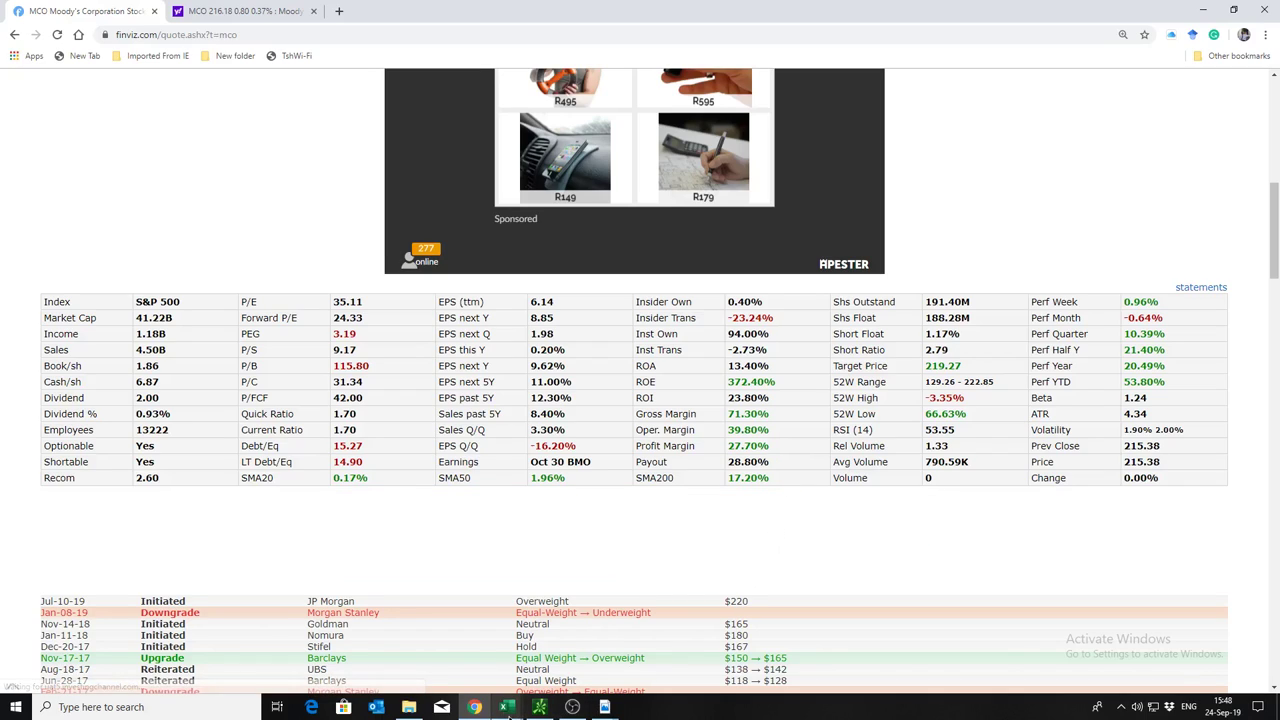
# Step: Return to the MCO Sept 2019 workbook in Excel and review the value drivers down to the sales to capital ratio for years 1-5
pyautogui.moveTo(507, 707)
pyautogui.click(643, 657)
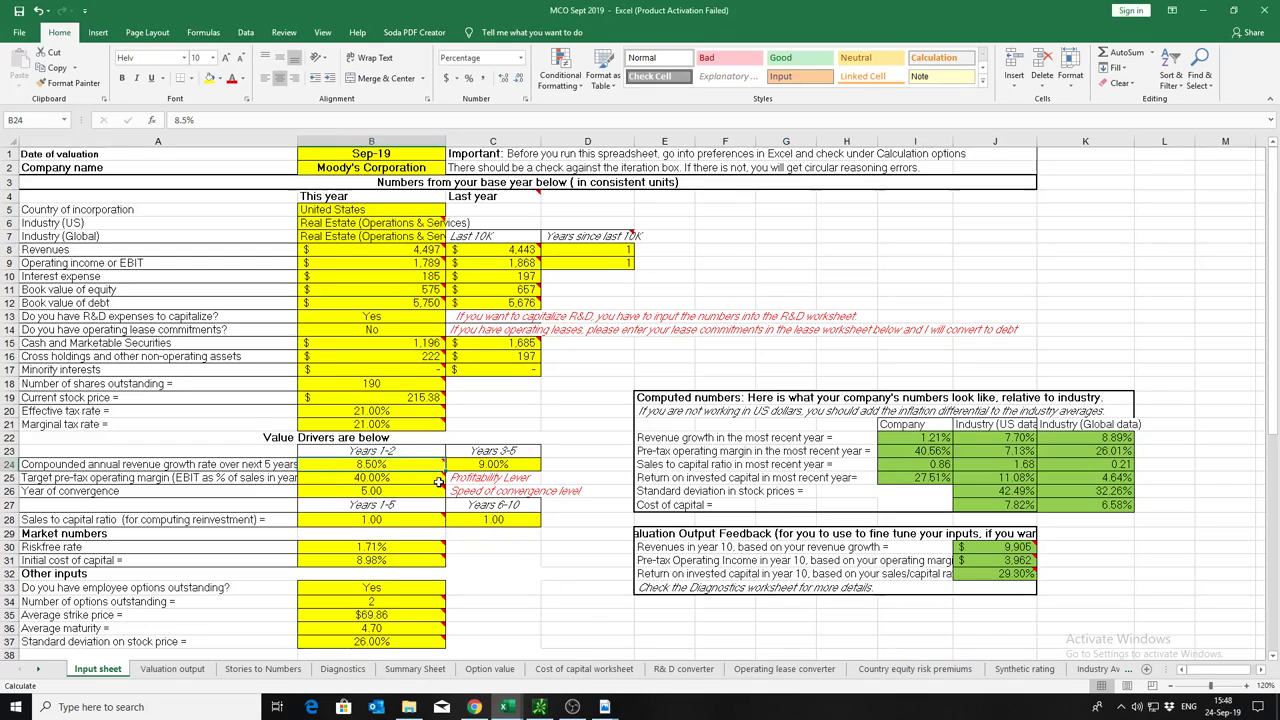
pyautogui.moveTo(440, 481)
pyautogui.moveTo(352, 521)
pyautogui.press('Down')
pyautogui.press('Down')
pyautogui.press('Down')
pyautogui.press('Down')
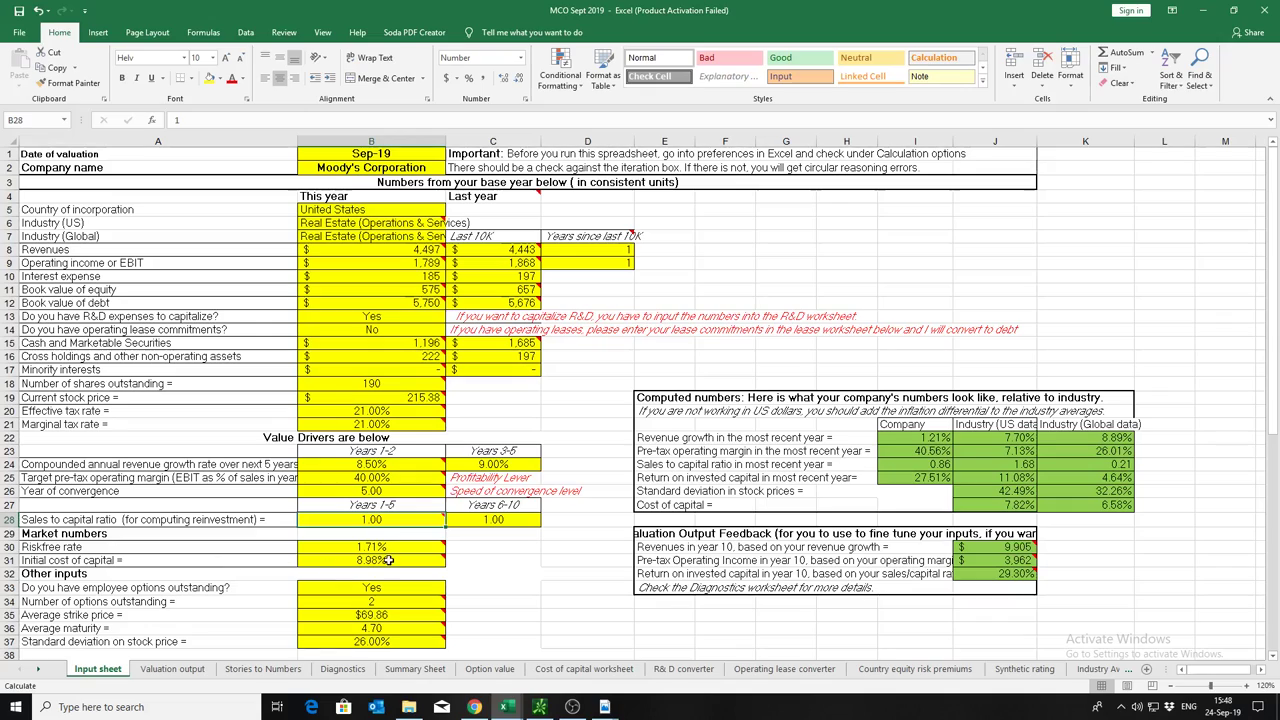
# Step: Review the riskfree rate input, and in Chrome open the finviz home page to check the 10-Year Treasury yield against it
pyautogui.moveTo(388, 561)
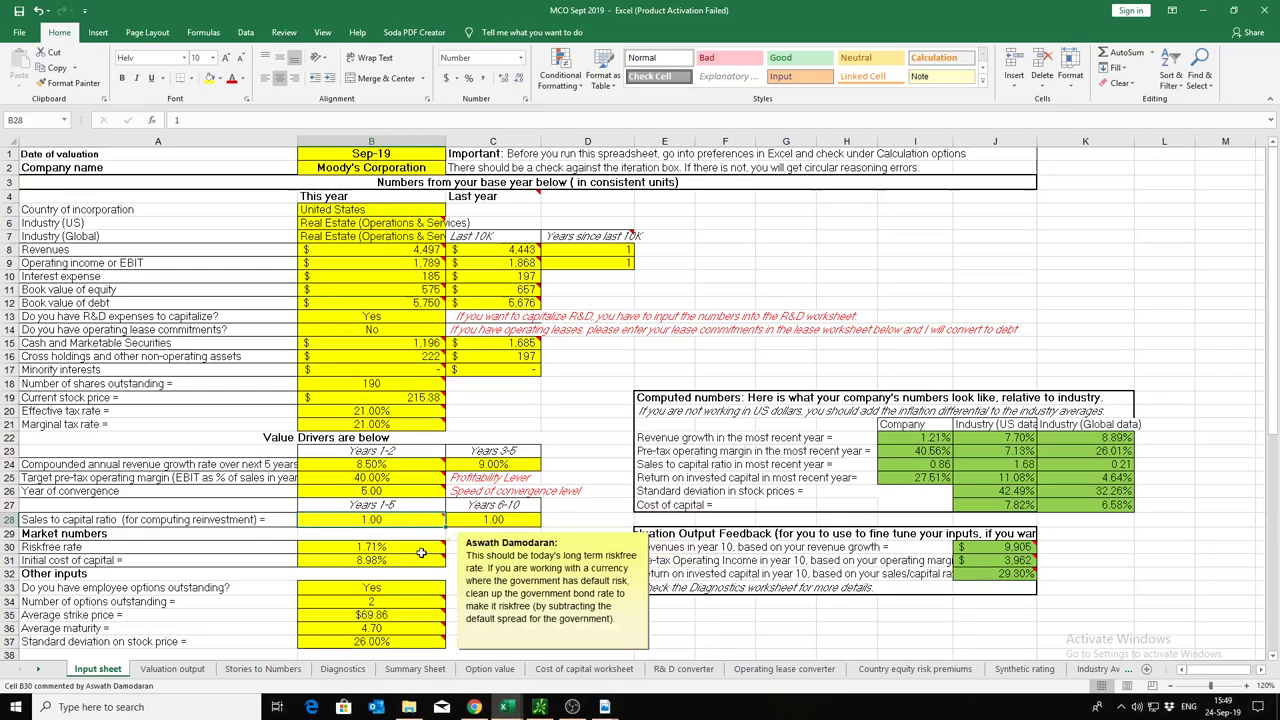
pyautogui.click(379, 549)
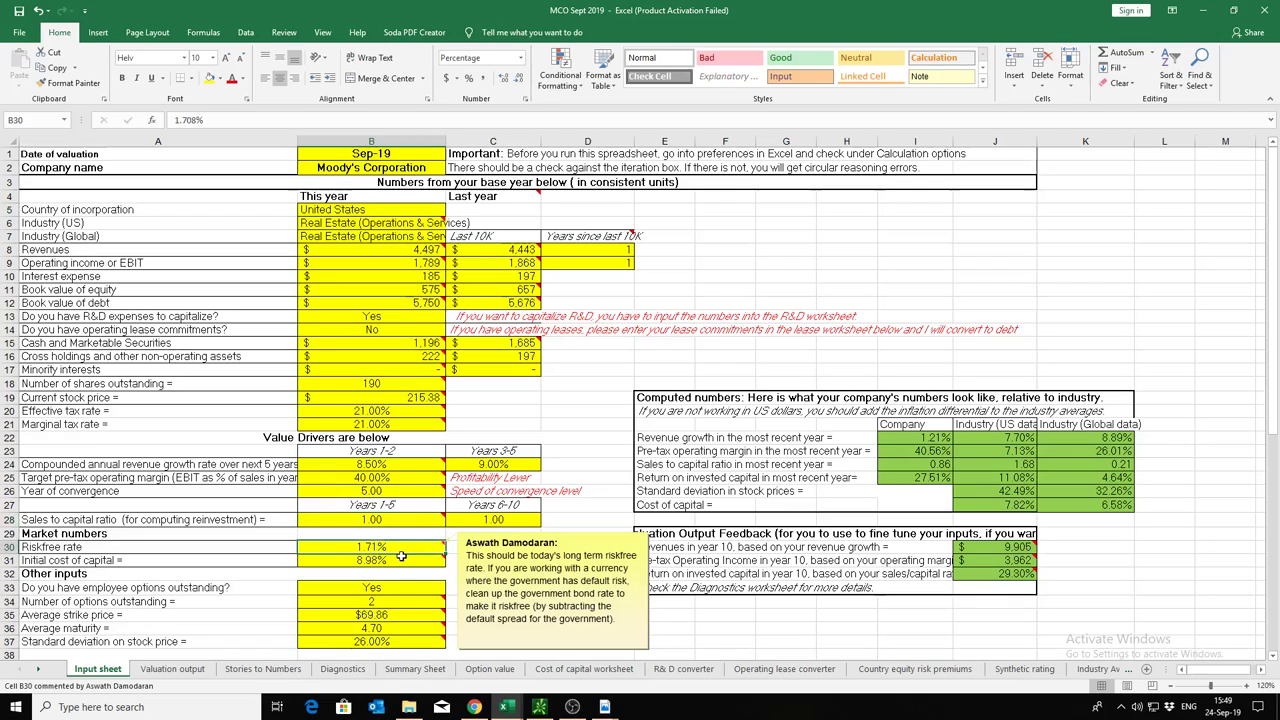
pyautogui.click(474, 707)
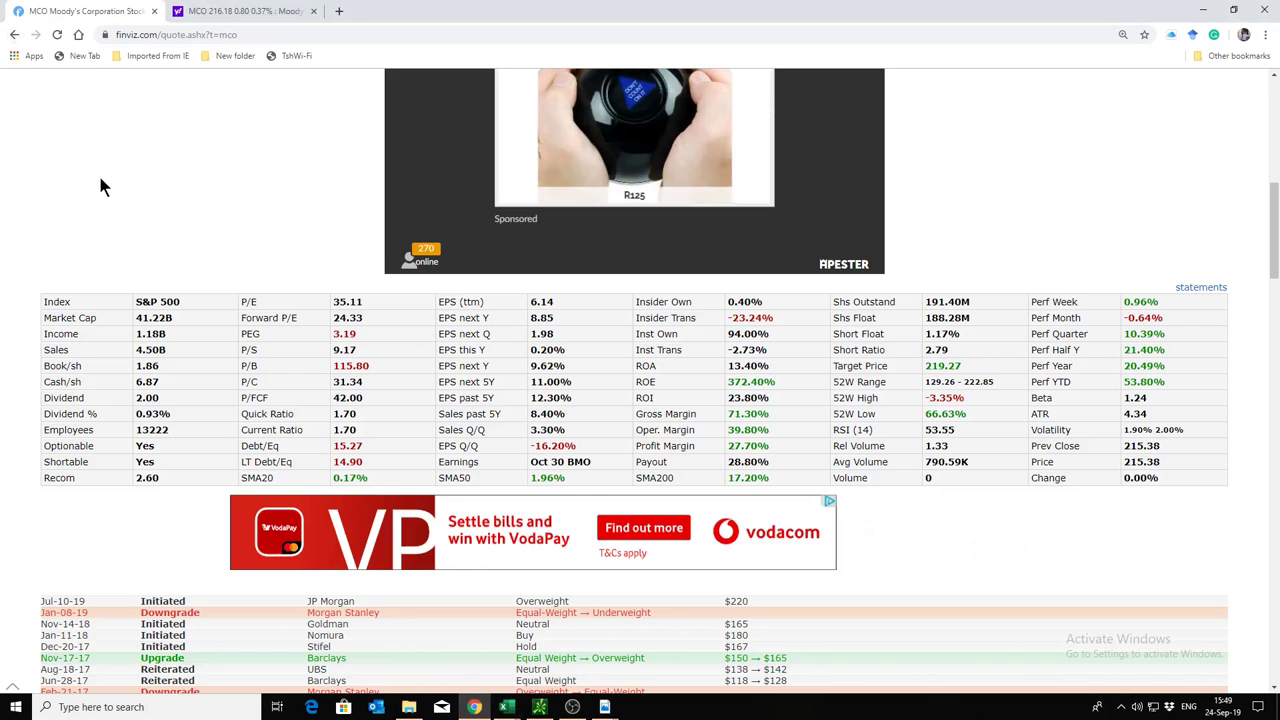
pyautogui.scroll(5, 100, 183)
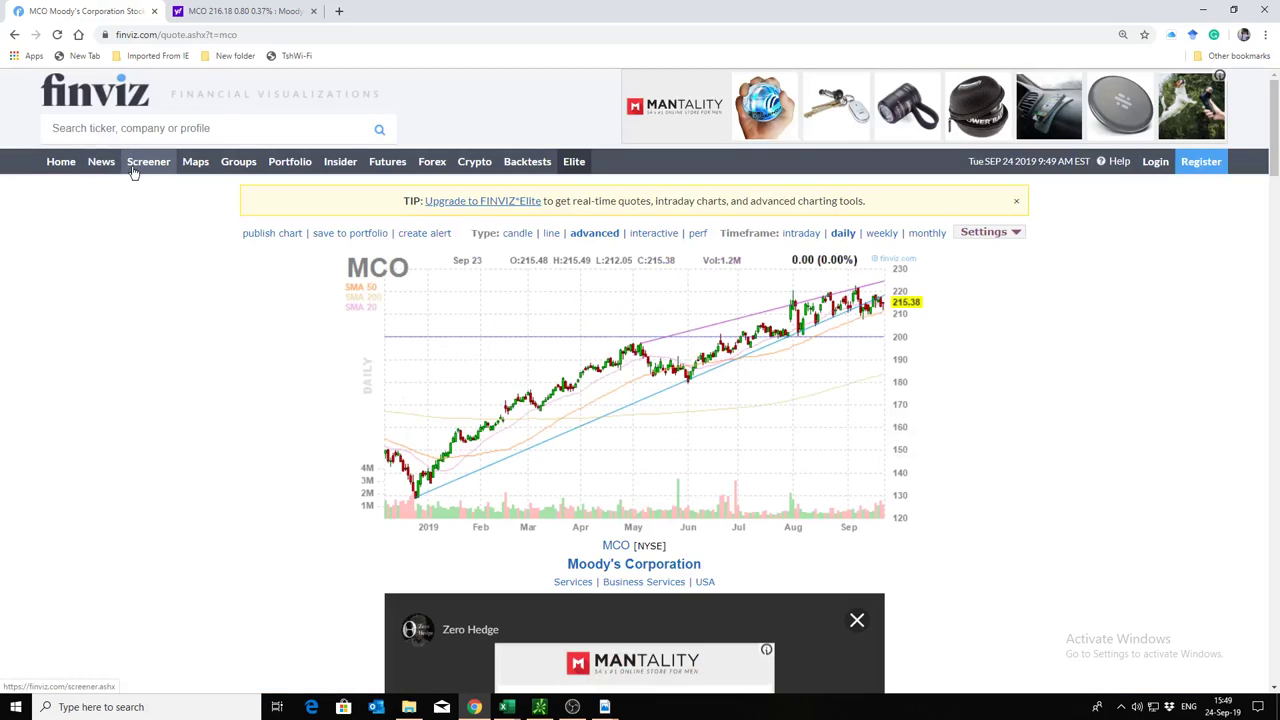
pyautogui.click(62, 168)
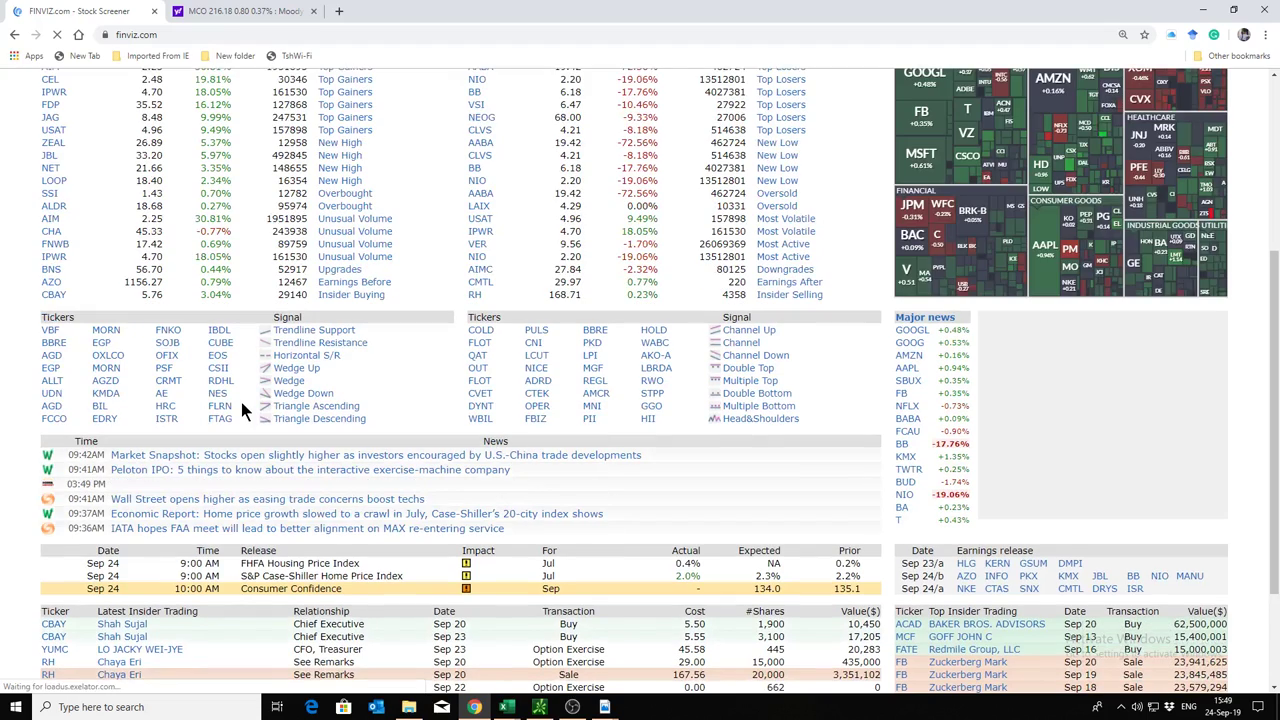
pyautogui.scroll(-2, 241, 402)
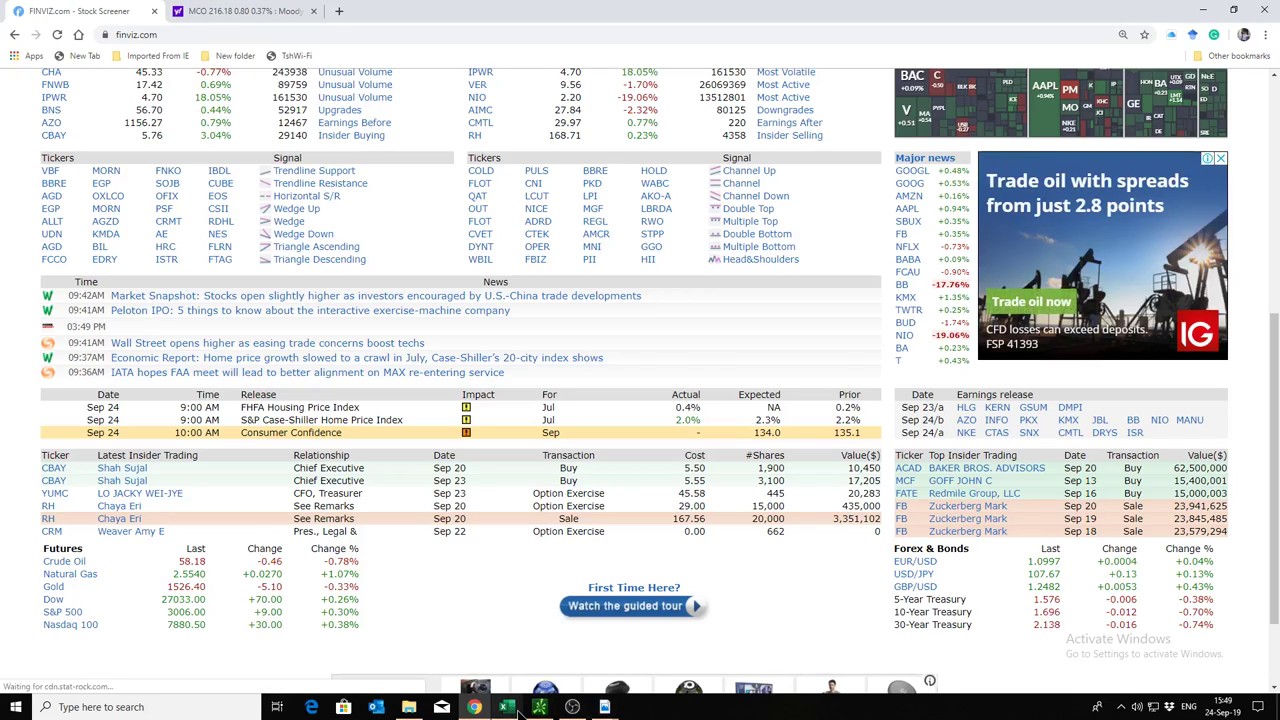
# Step: Back in the MCO Sept 2019 workbook, inspect the initial cost of capital input and open its source, the Cost of capital worksheet
pyautogui.moveTo(507, 707)
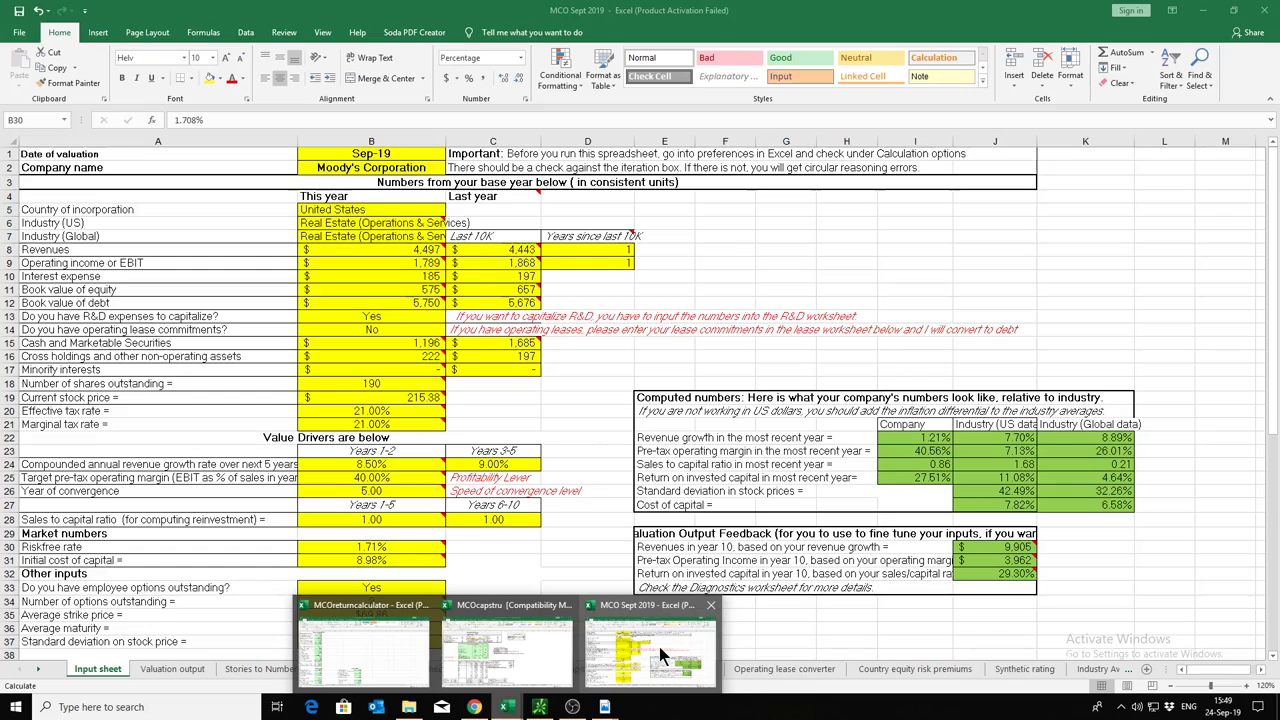
pyautogui.click(659, 646)
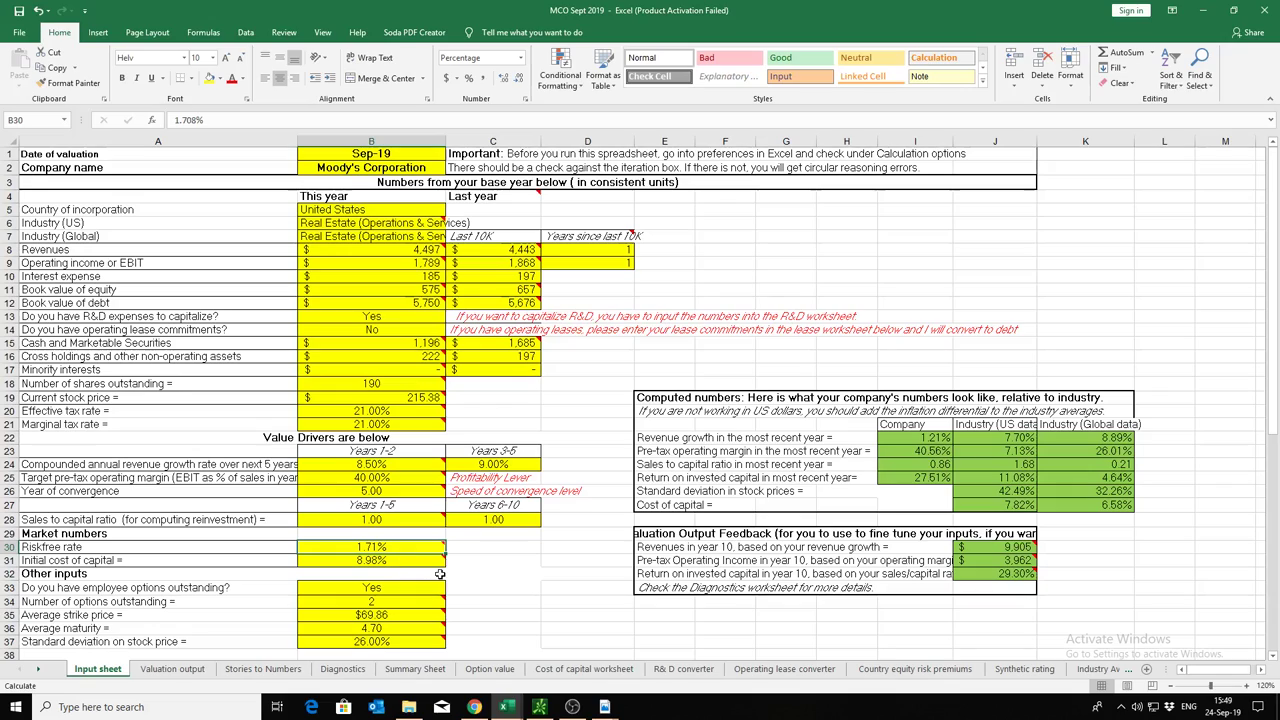
pyautogui.press('Down')
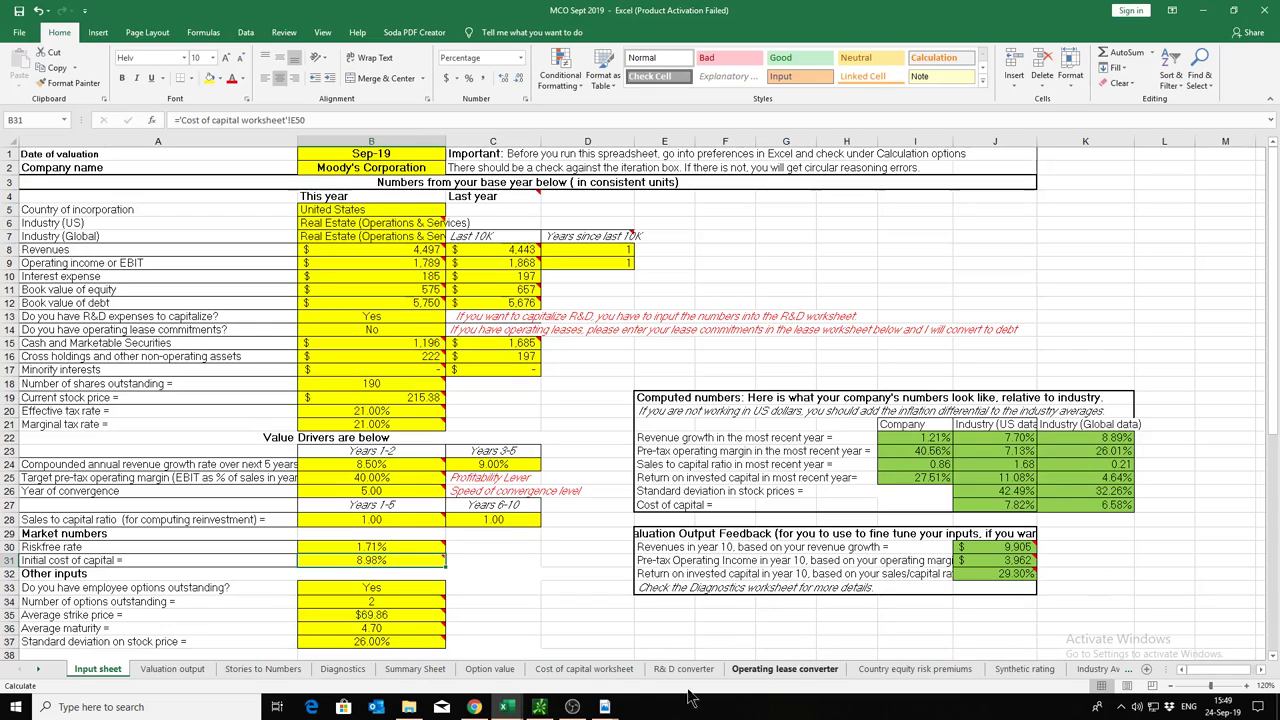
pyautogui.click(612, 672)
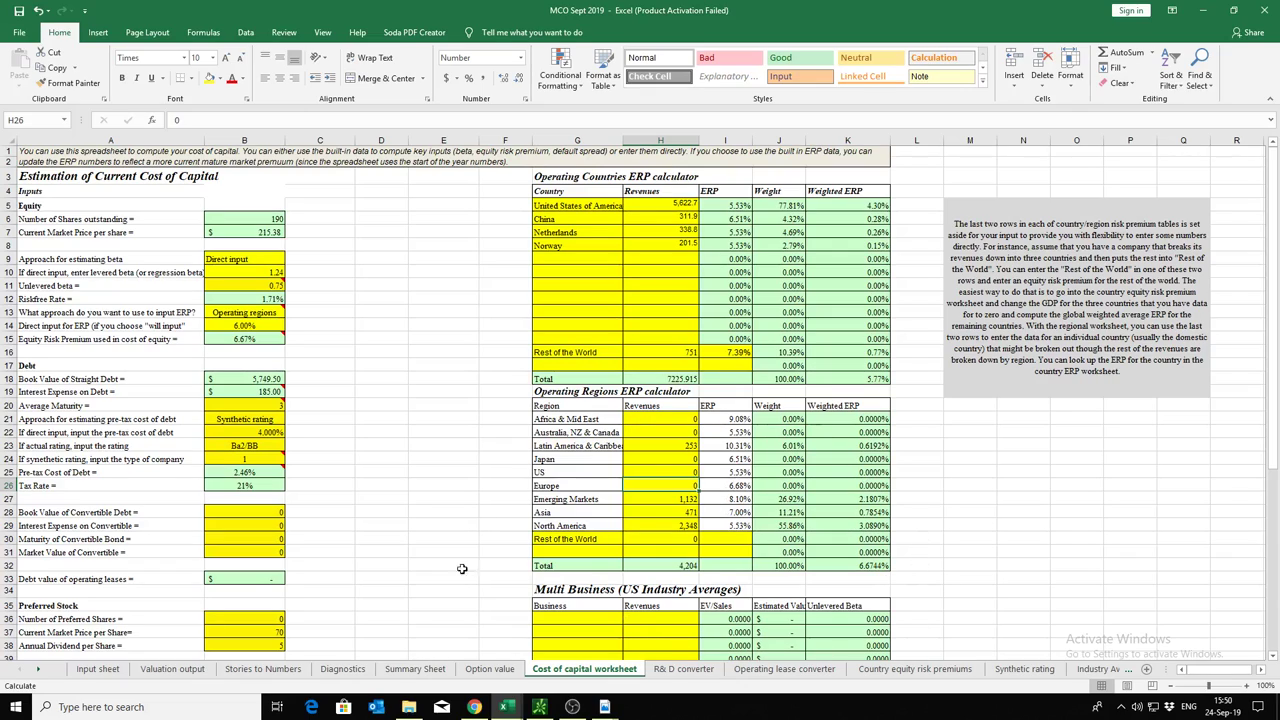
# Step: Inspect the total weighted ERP for operating regions, the equity risk premium used in cost of equity and the levered beta input
pyautogui.click(862, 565)
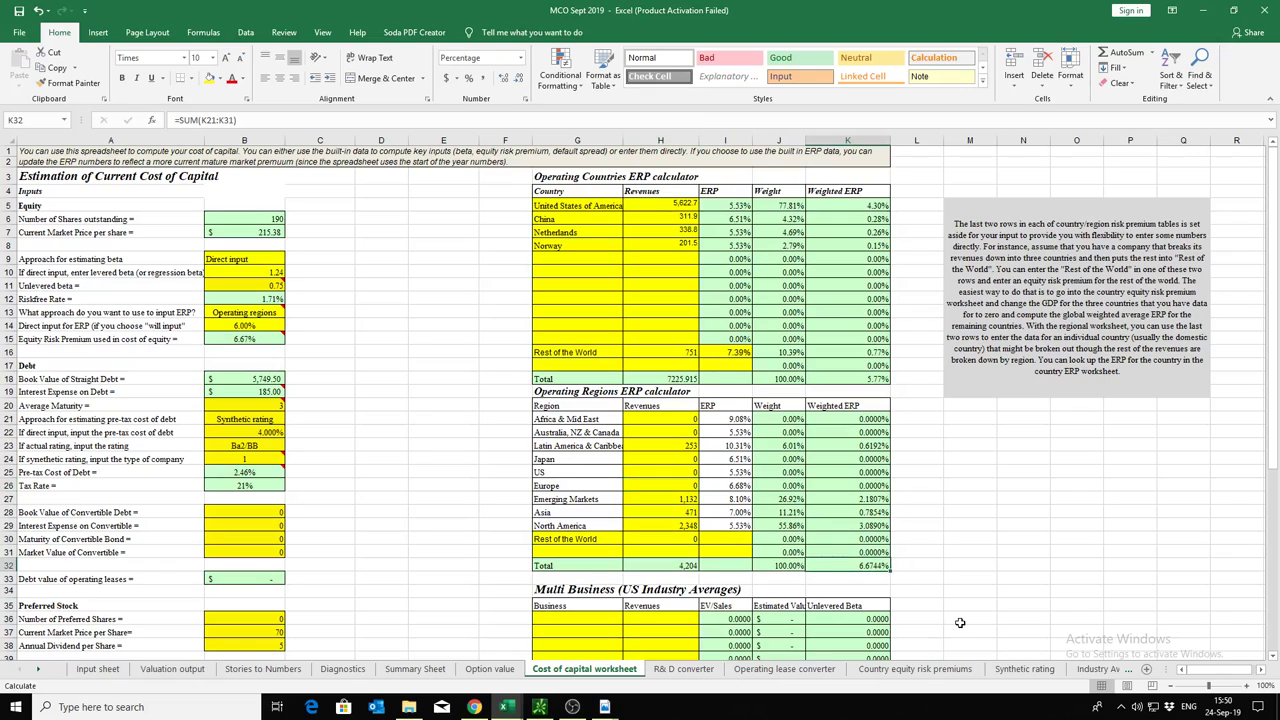
pyautogui.click(263, 341)
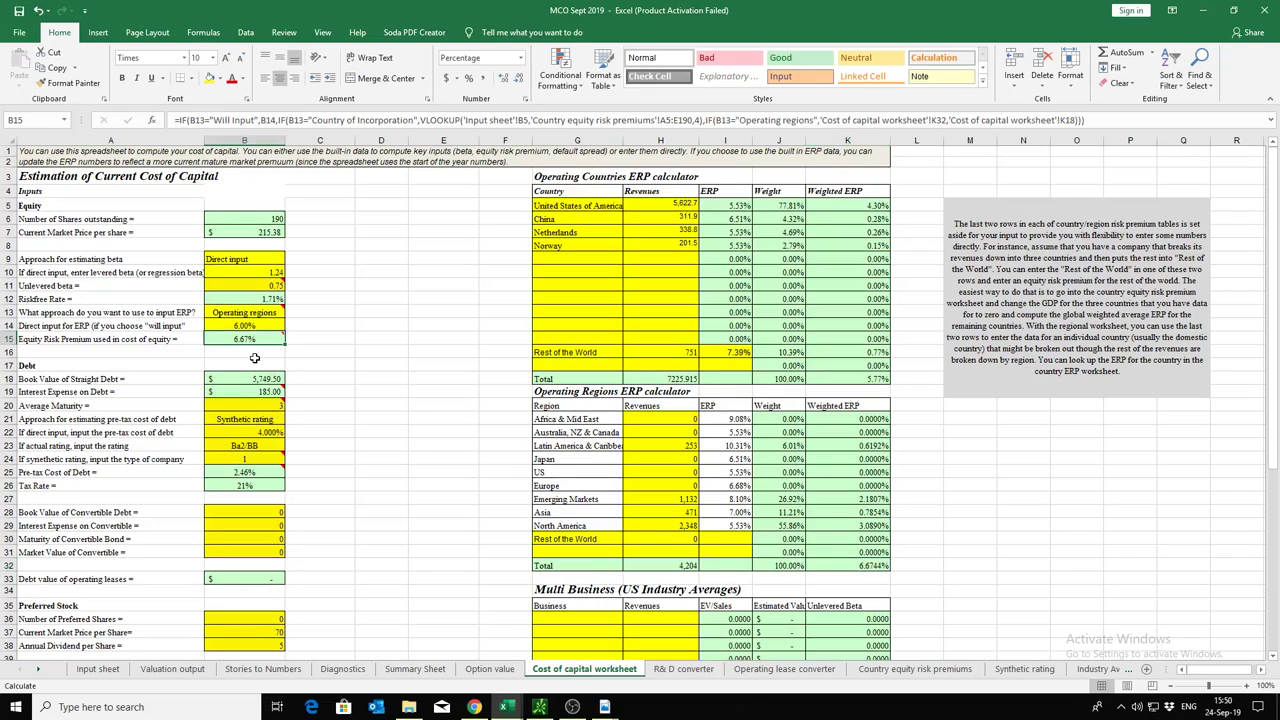
pyautogui.click(266, 270)
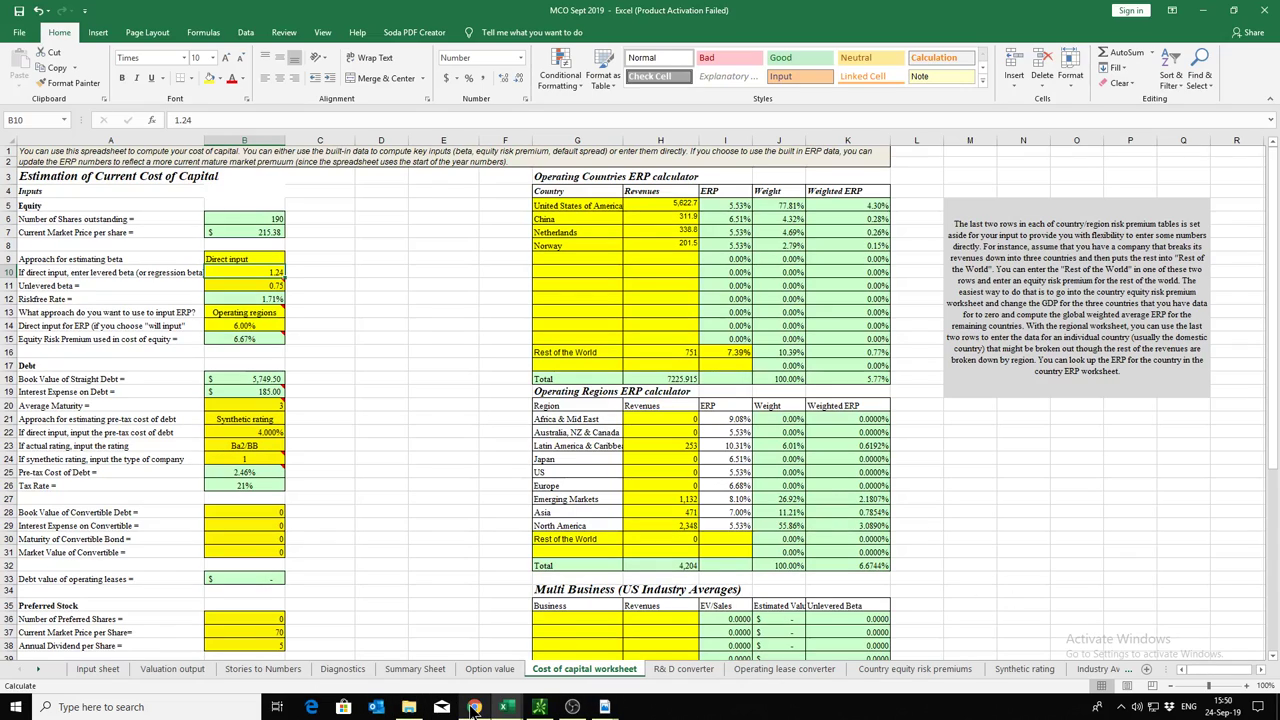
# Step: Switch to Chrome, look up mco on finviz and check the stock's beta in the fundamentals table
pyautogui.moveTo(474, 707)
pyautogui.click(481, 632)
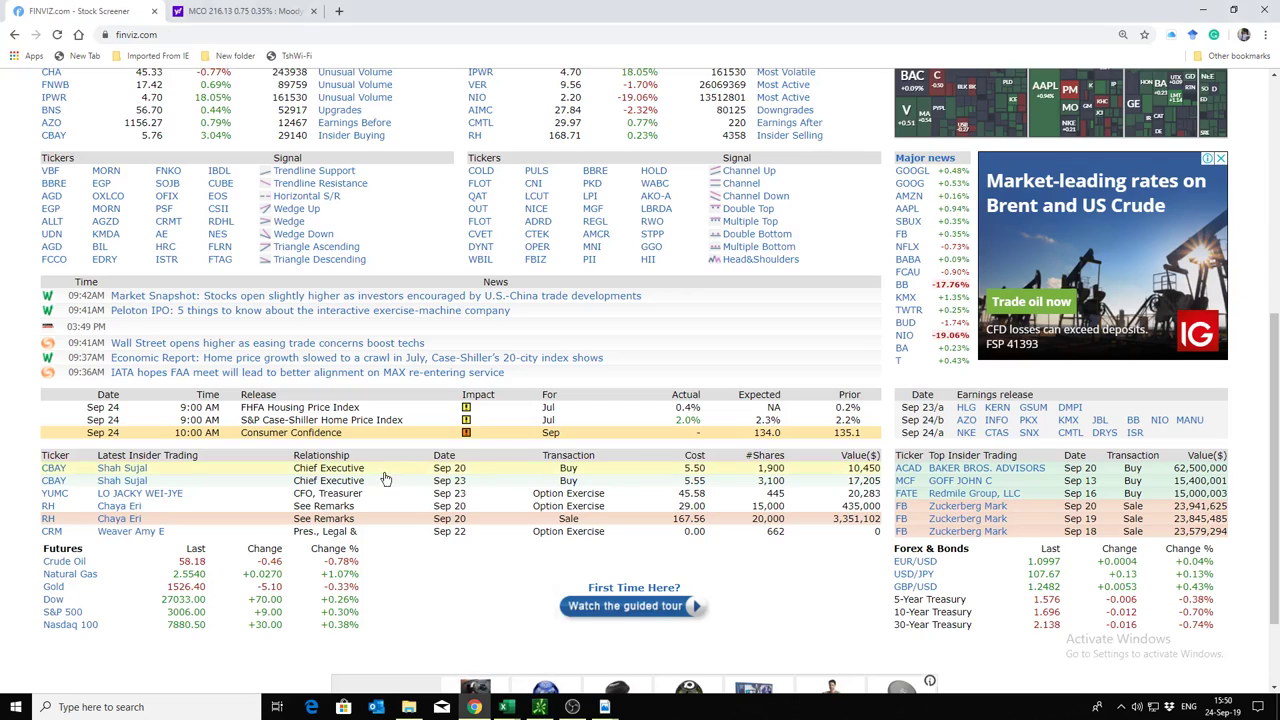
pyautogui.scroll(5, 388, 440)
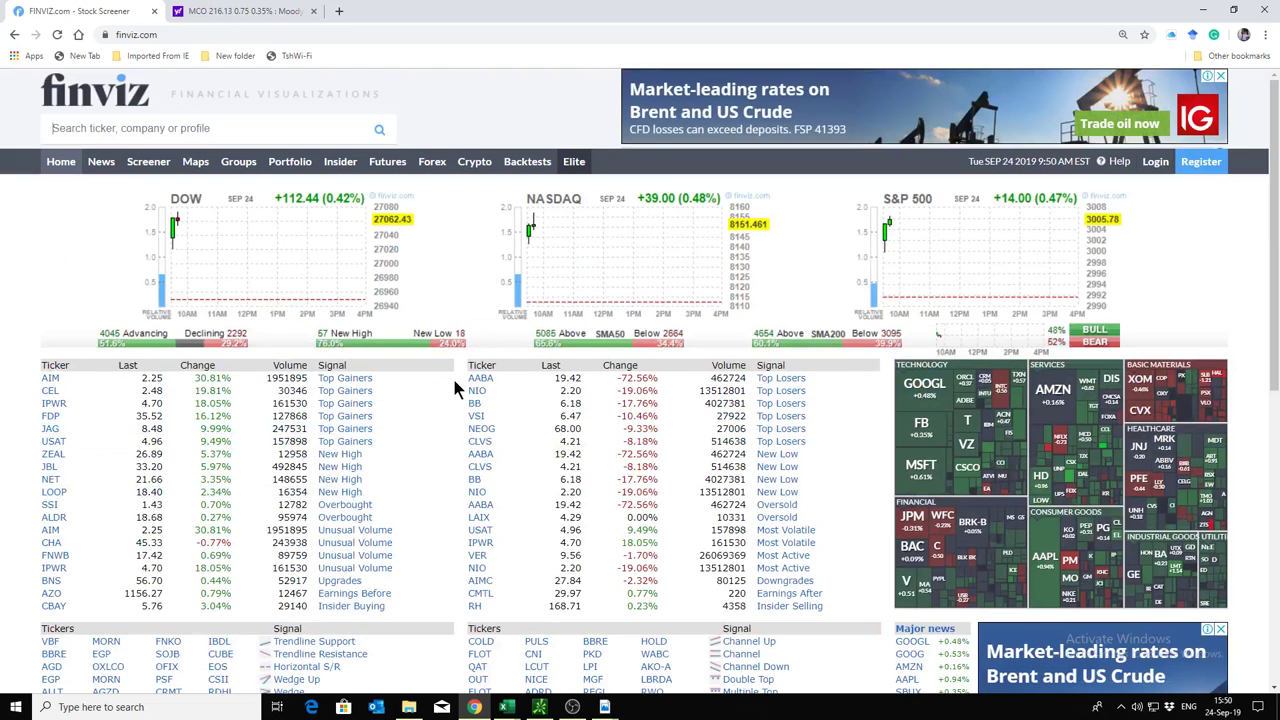
pyautogui.write('mco')
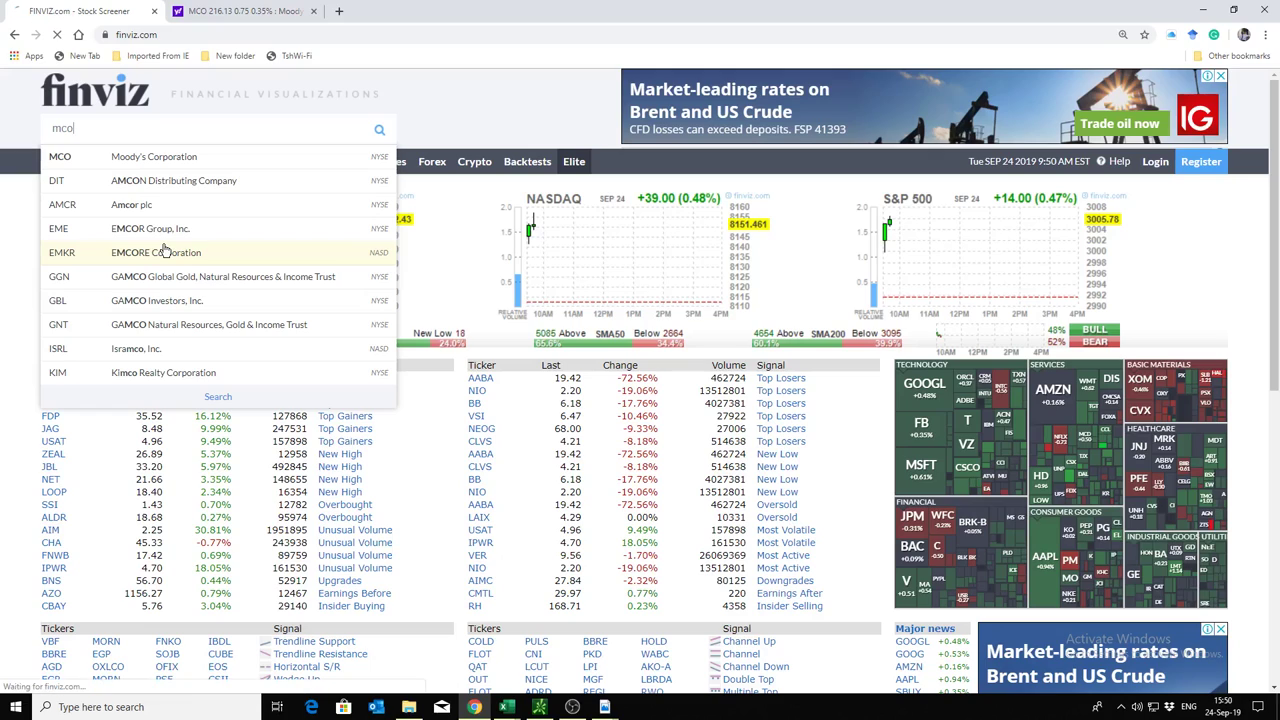
pyautogui.press('Return')
pyautogui.scroll(-3, 153, 580)
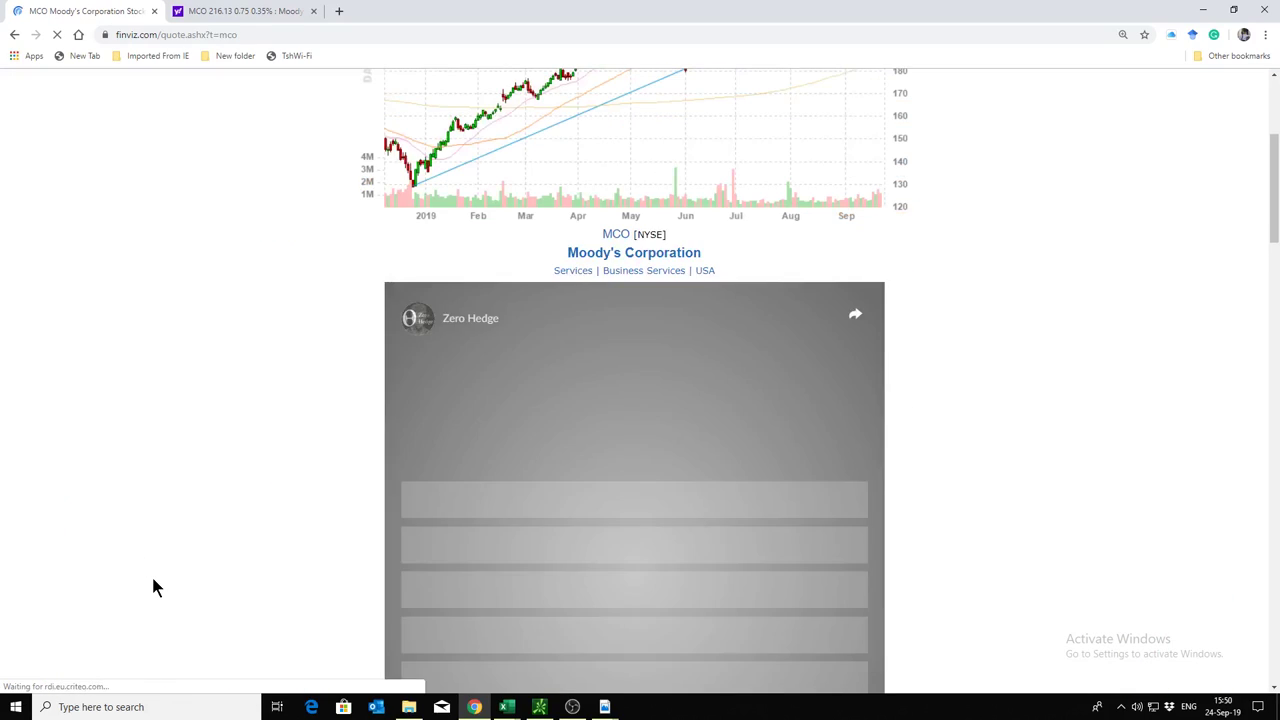
pyautogui.scroll(-7, 153, 587)
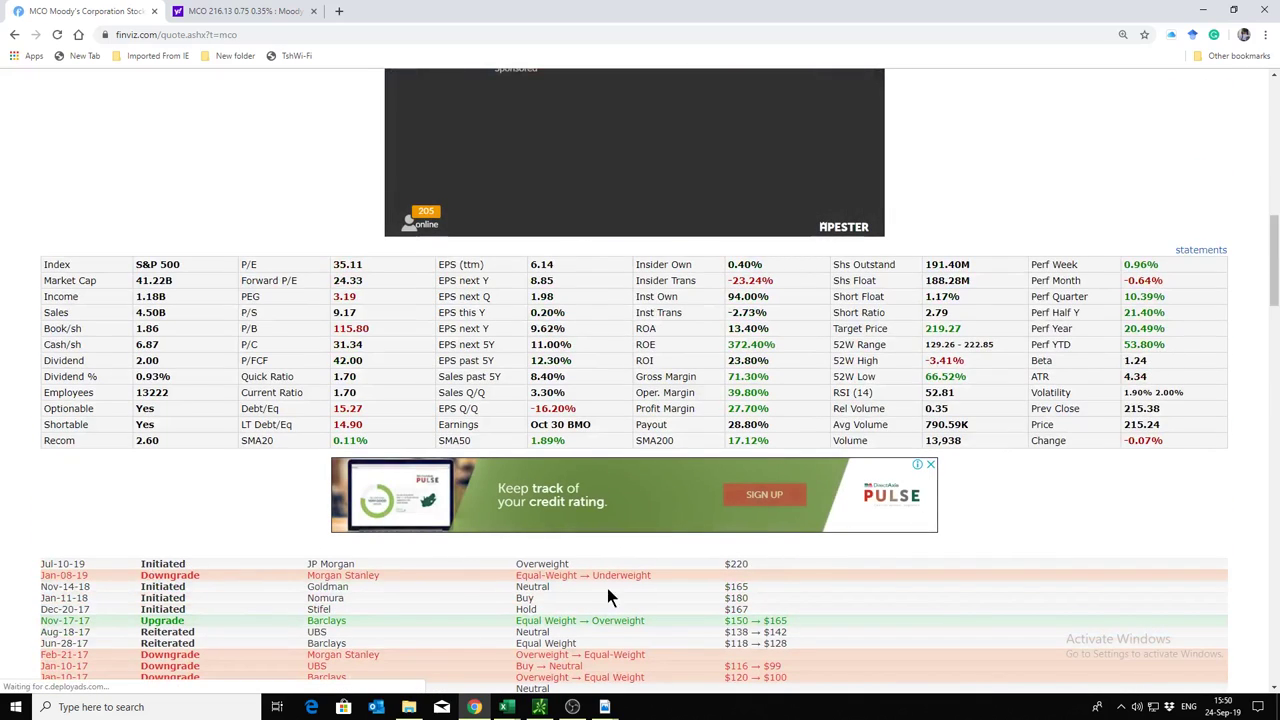
# Step: Return to the Cost of capital worksheet in Excel and examine the debt inputs and the output table of component weights and costs
pyautogui.moveTo(509, 706)
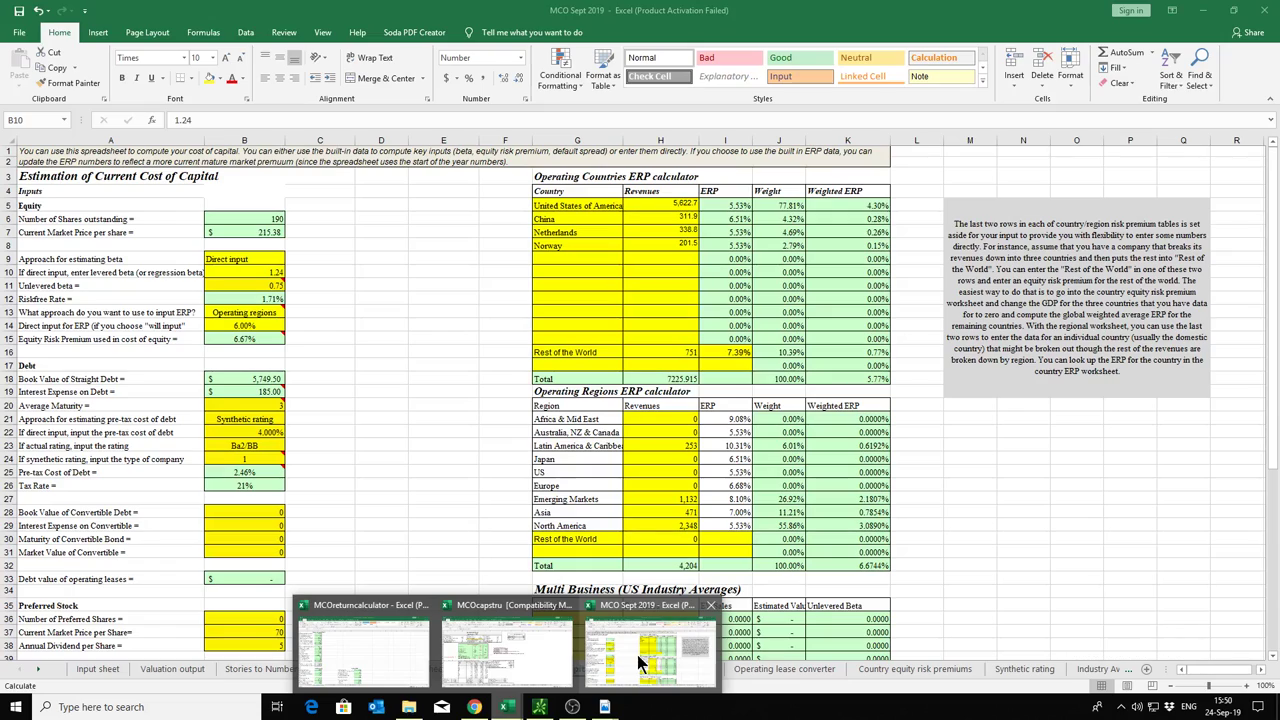
pyautogui.click(640, 660)
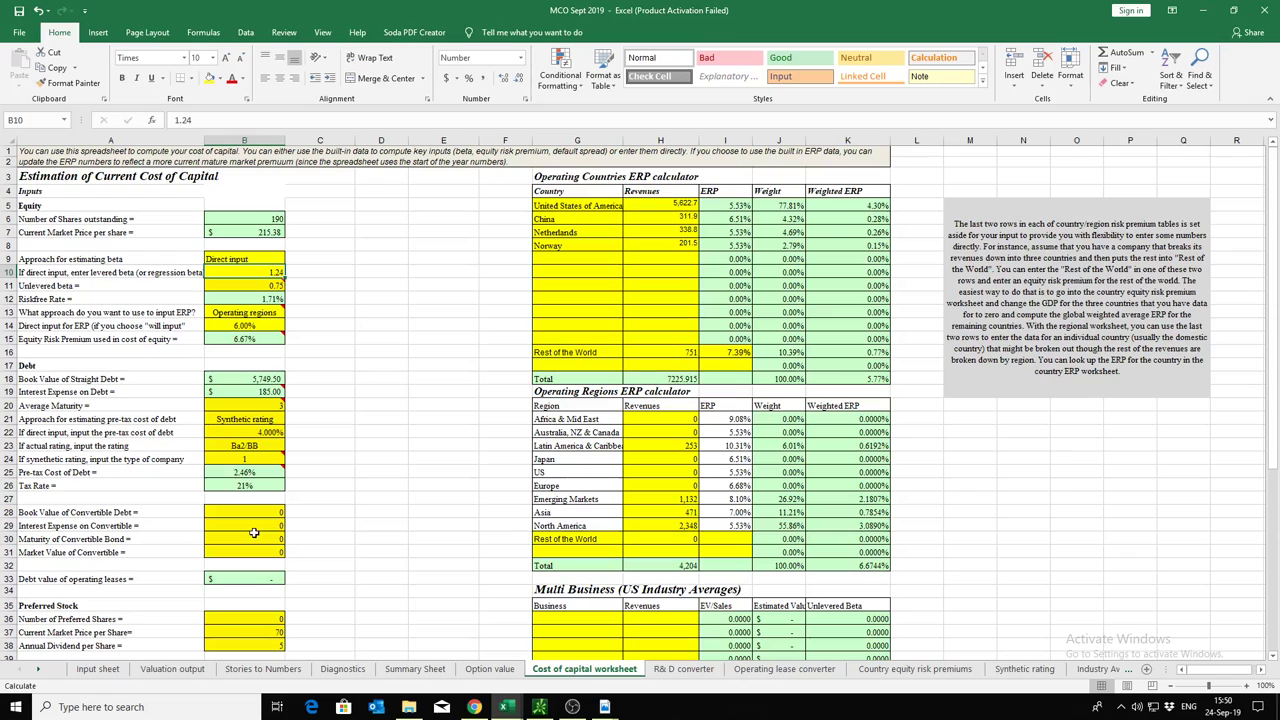
pyautogui.scroll(-9, 256, 530)
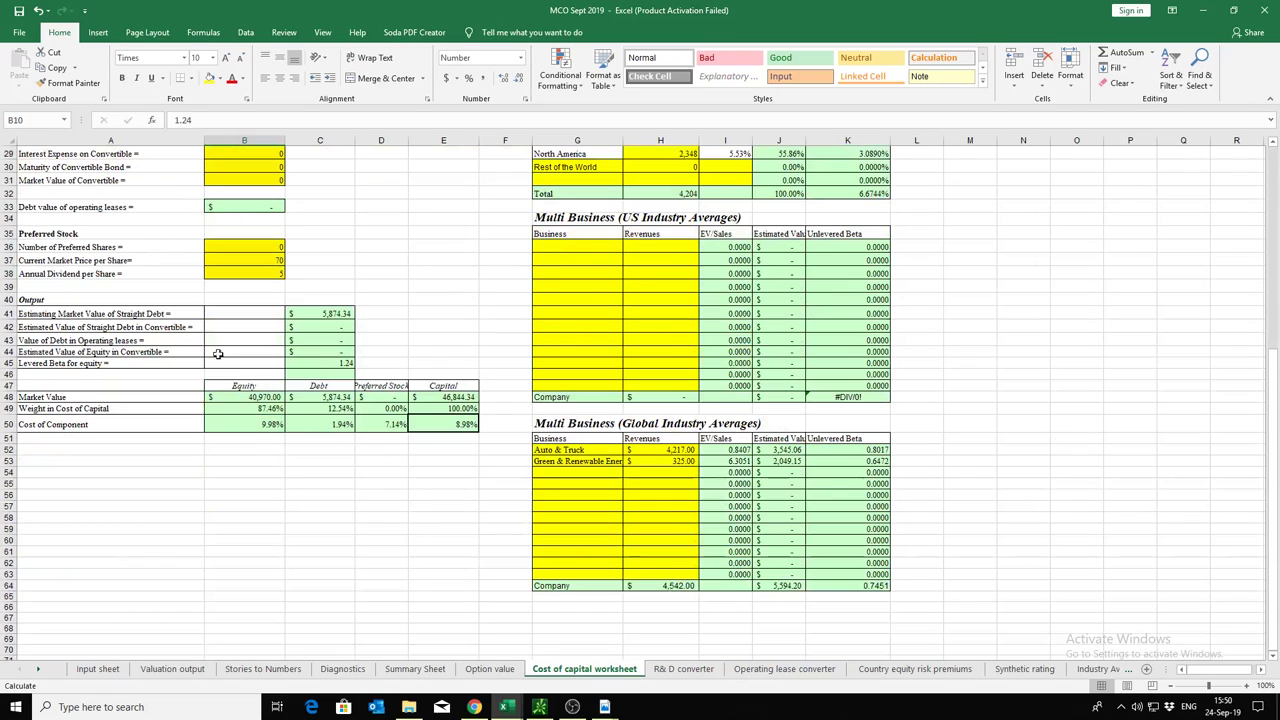
pyautogui.scroll(-20, 240, 405)
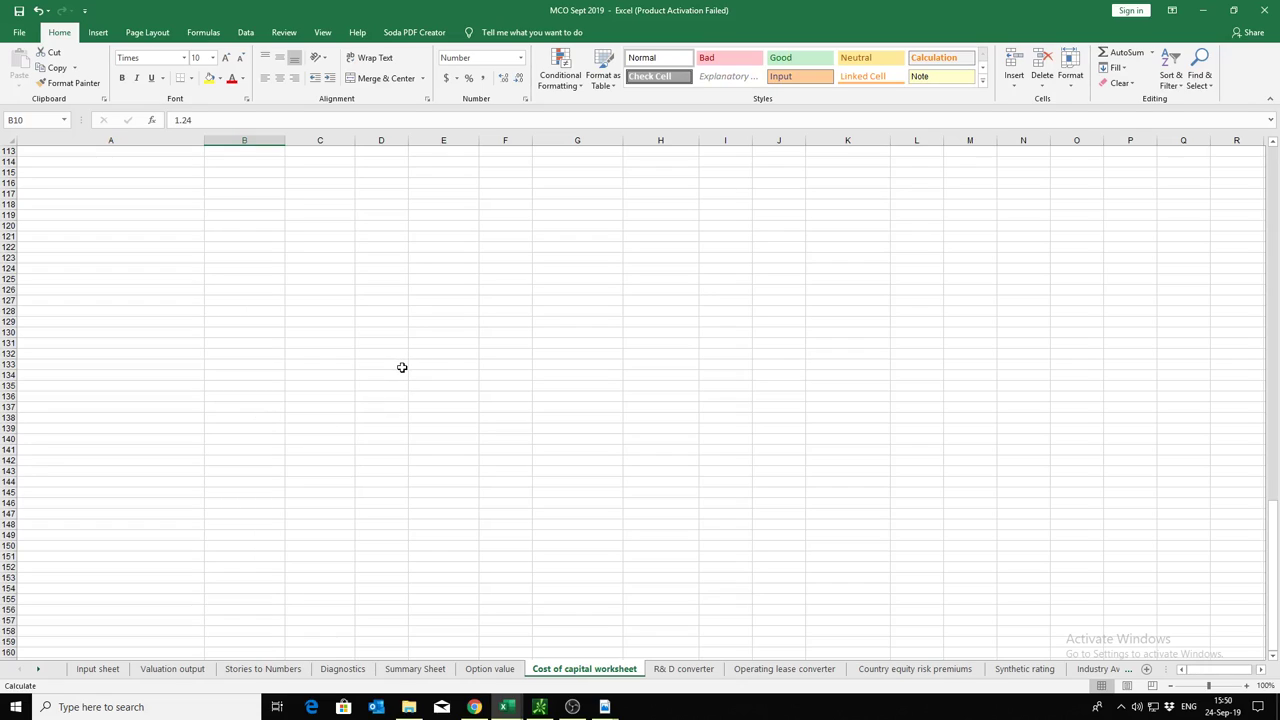
pyautogui.scroll(9, 402, 367)
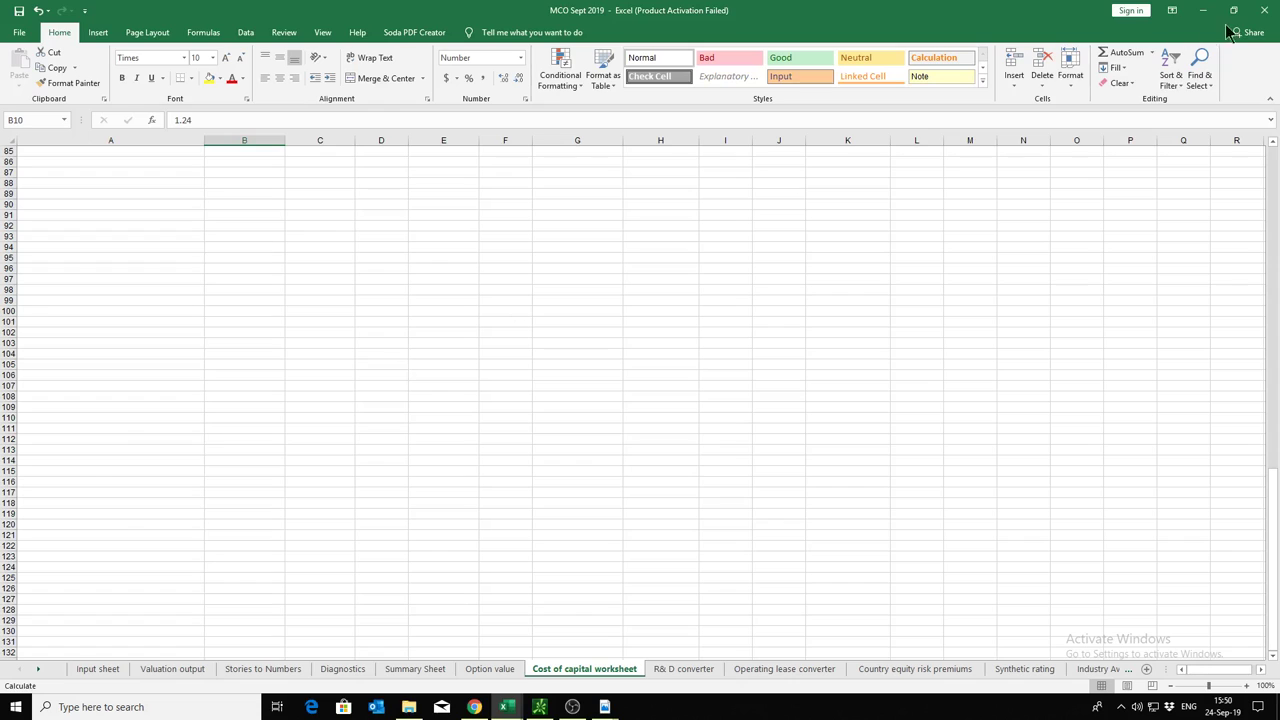
pyautogui.moveTo(1272, 478); pyautogui.dragTo(1270, 140)
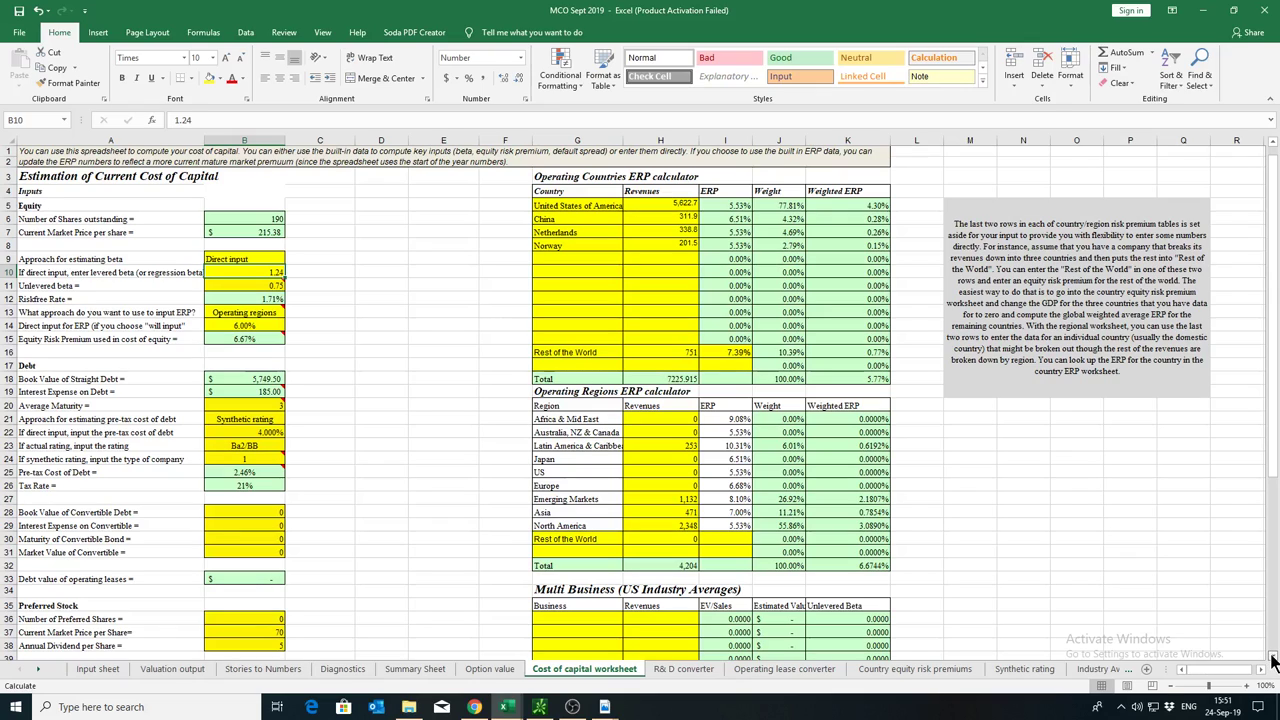
pyautogui.click(1273, 662)
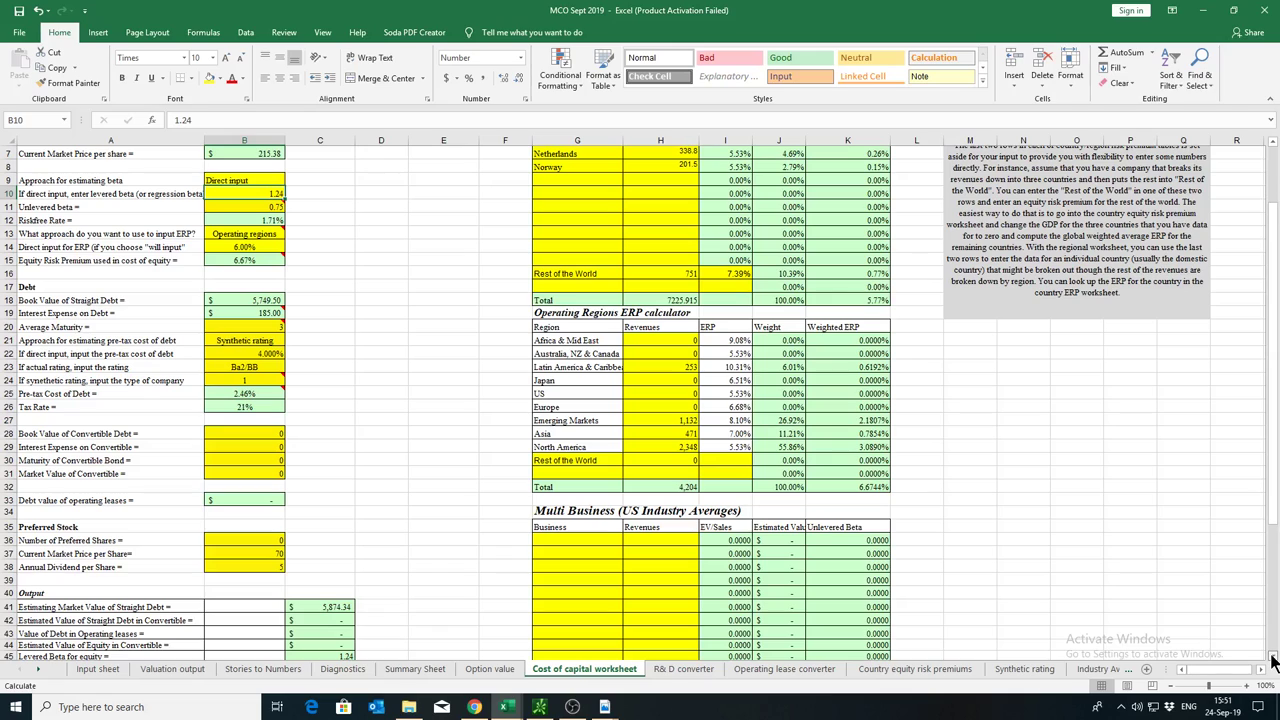
pyautogui.click(1273, 662)
pyautogui.click(1273, 662)
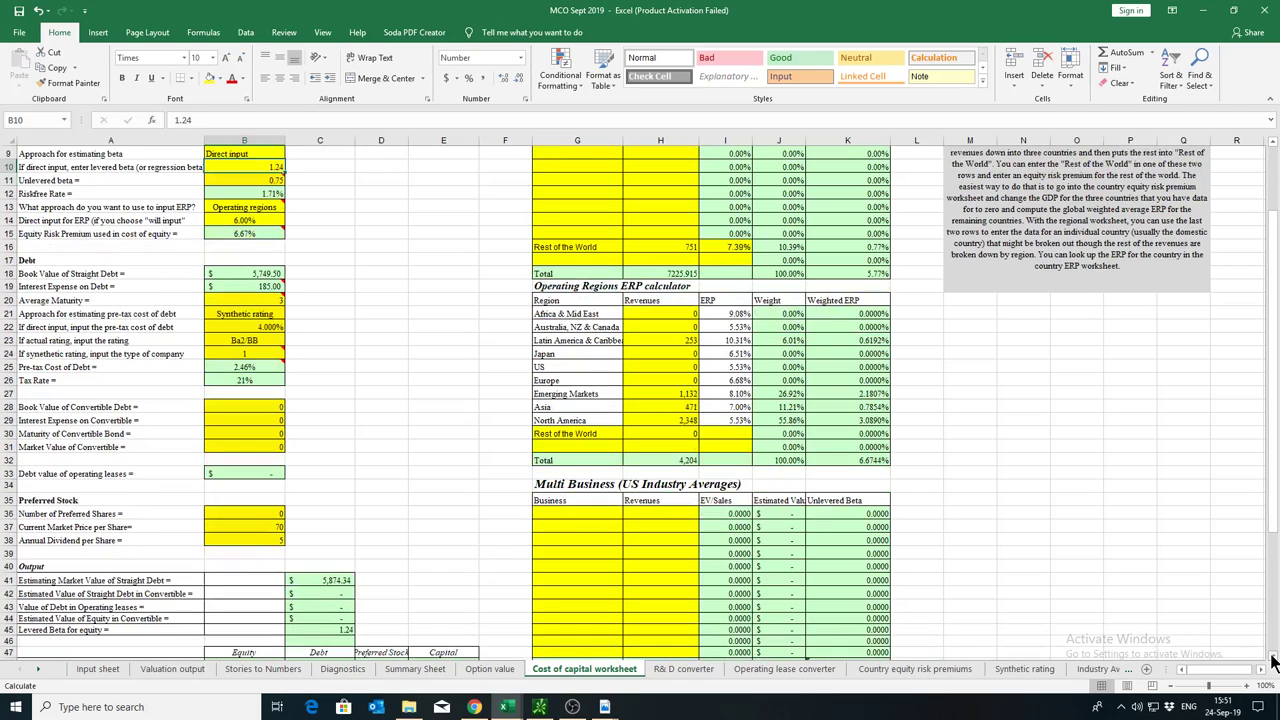
pyautogui.click(1273, 662)
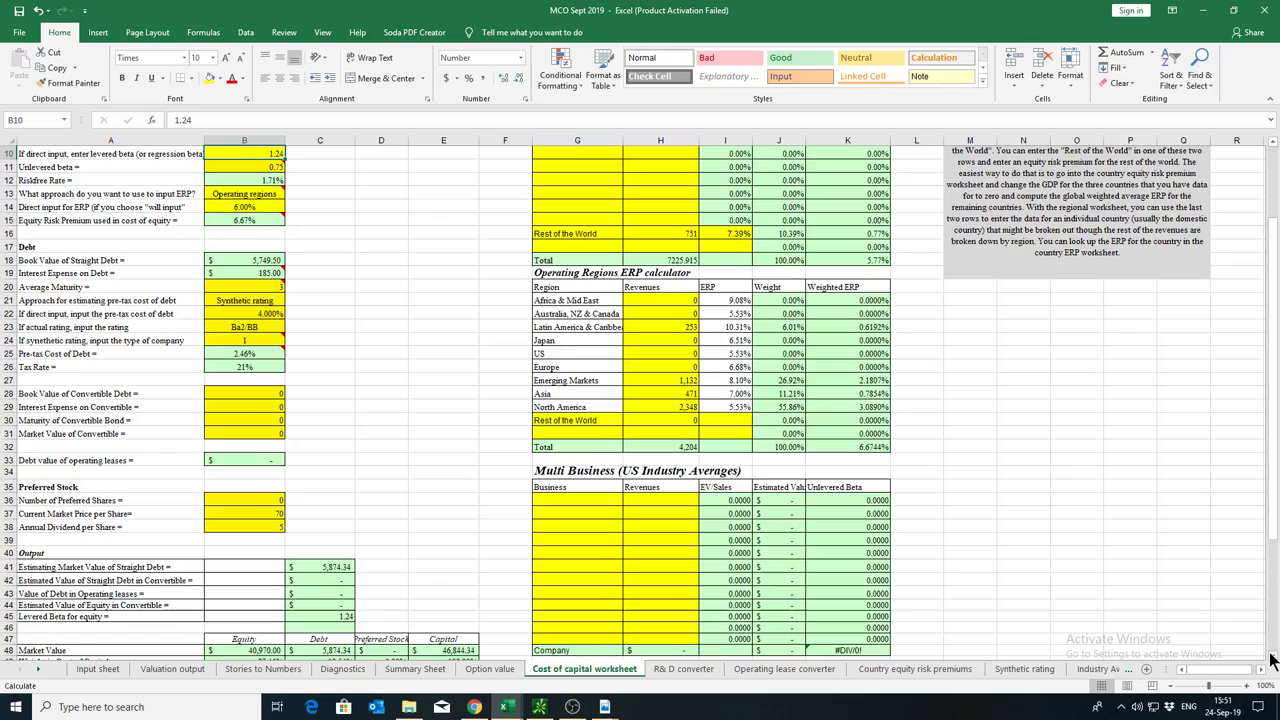
pyautogui.click(1273, 660)
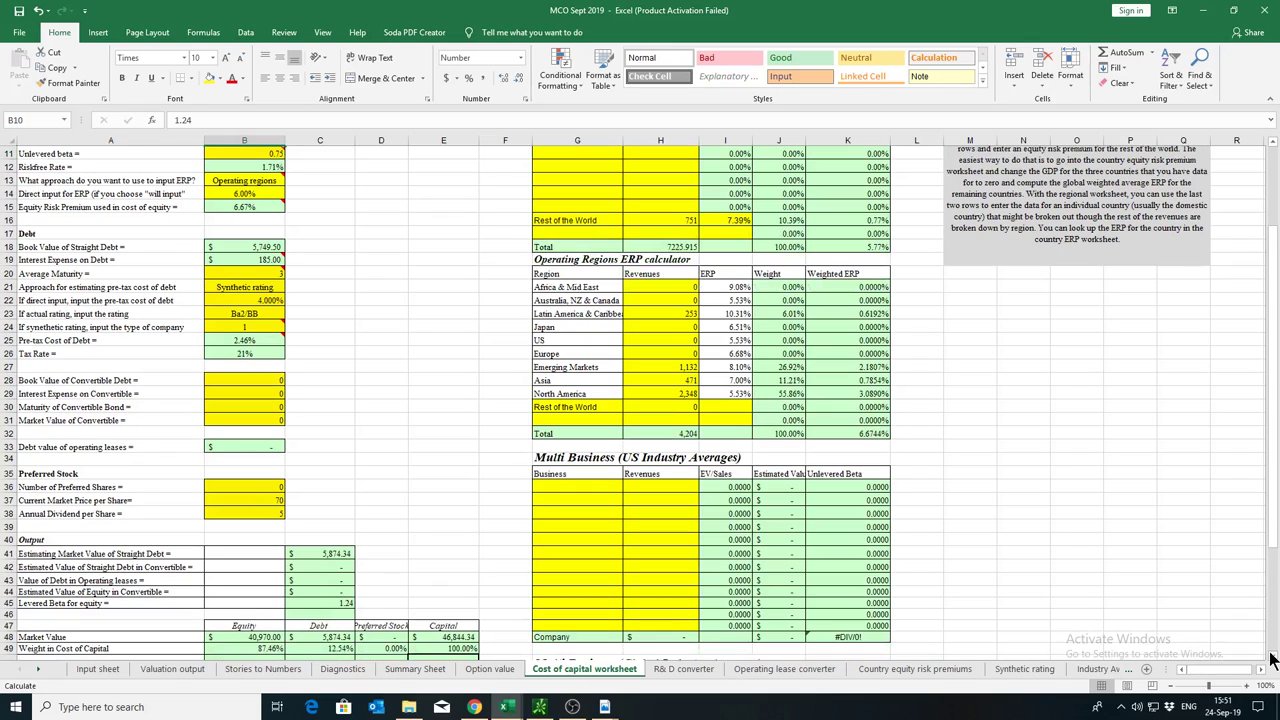
pyautogui.click(1273, 661)
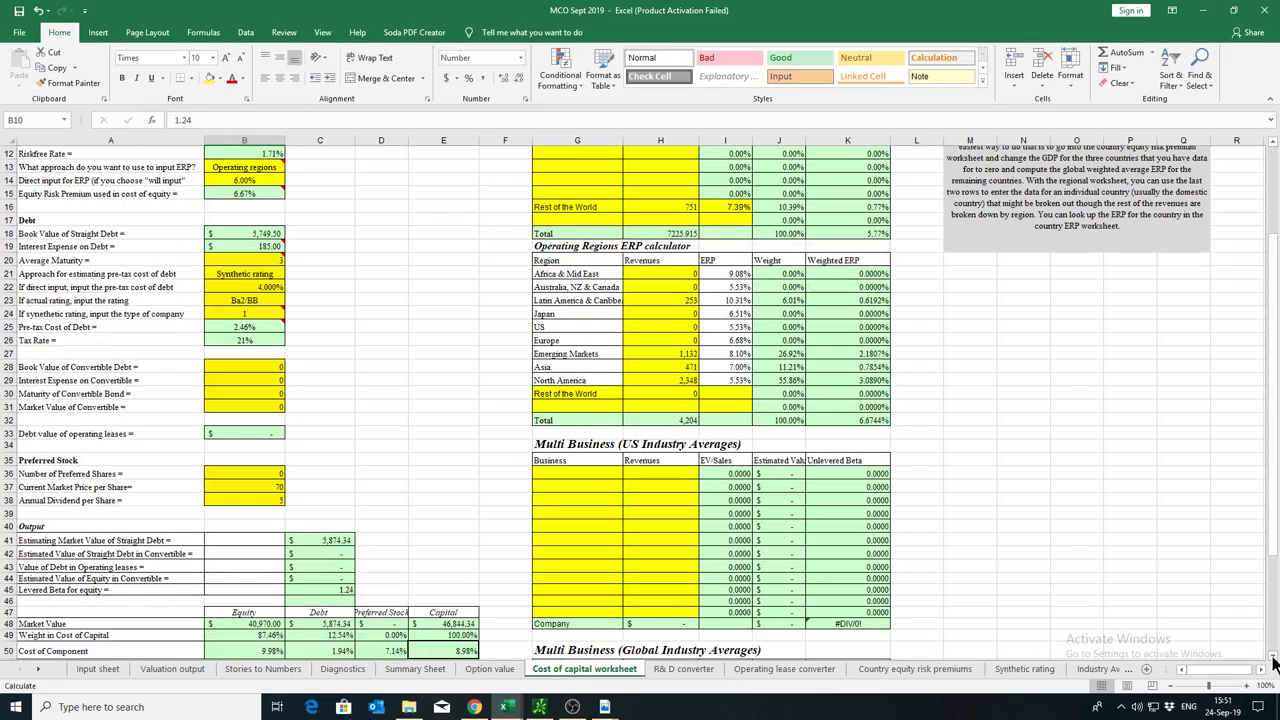
pyautogui.click(1273, 662)
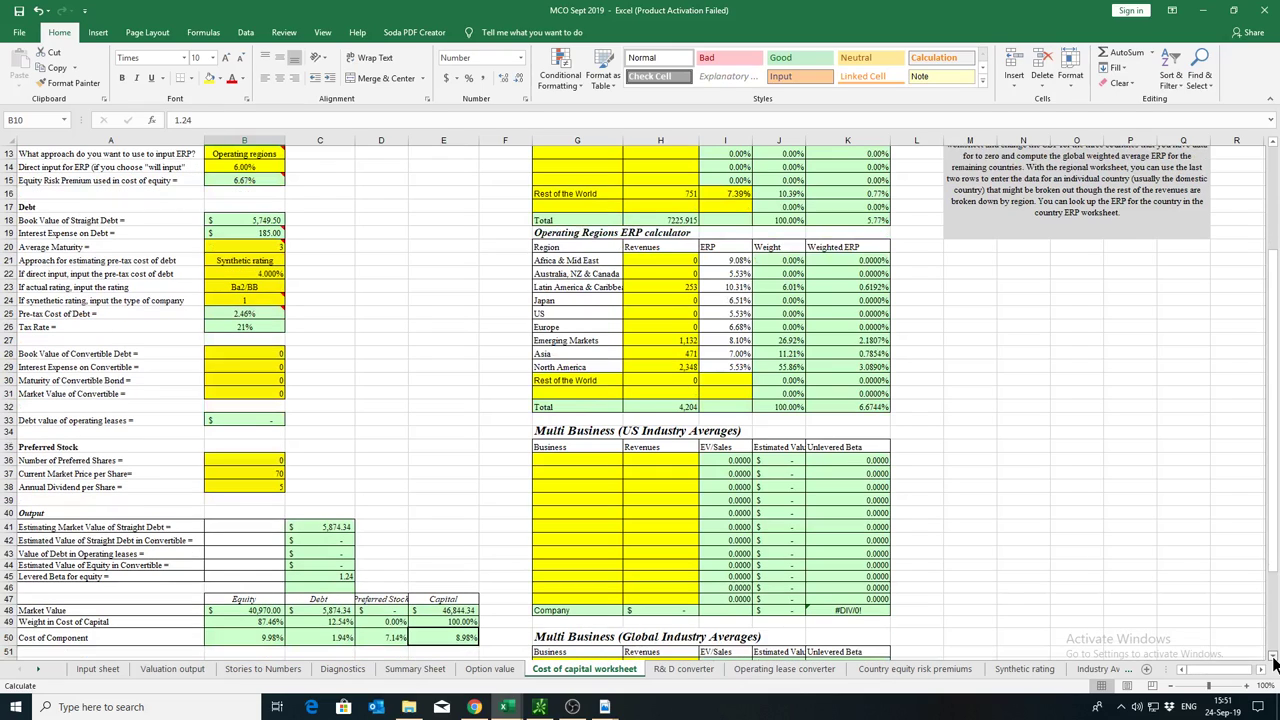
pyautogui.click(1273, 662)
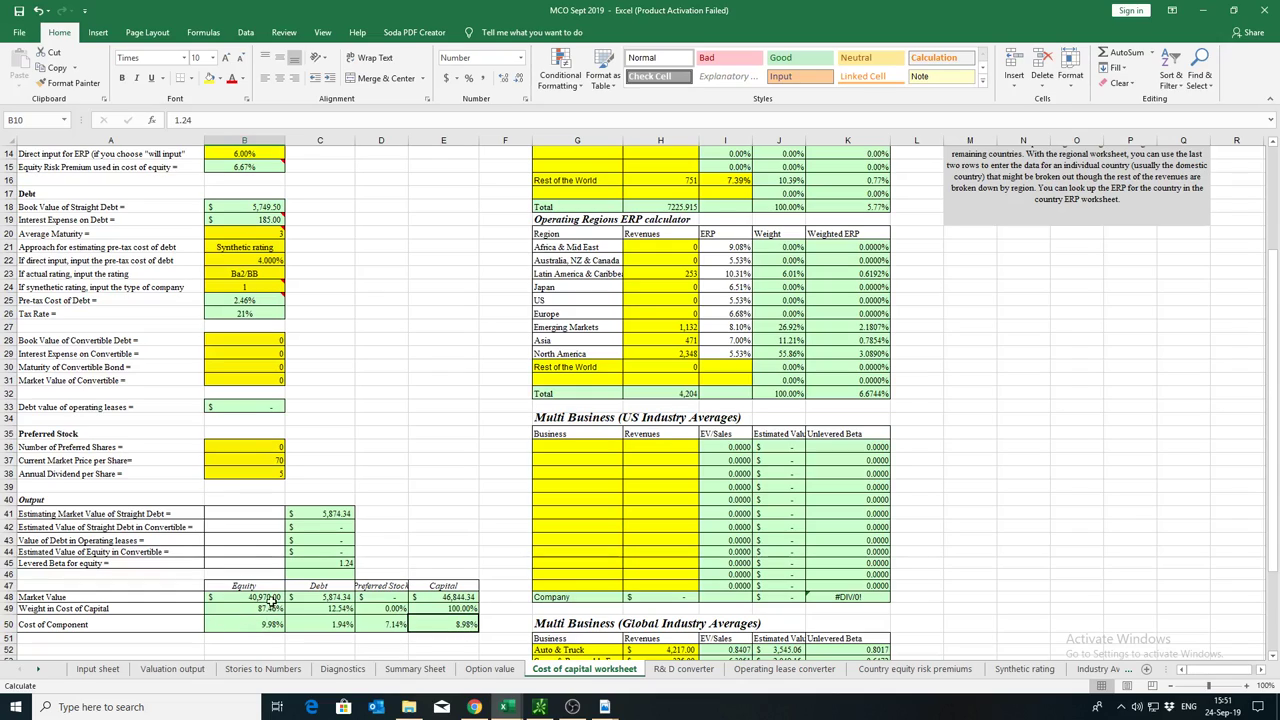
# Step: Inspect the equity cost of component formula and trace its riskfree rate, levered beta and equity risk premium references on the Cost of capital worksheet
pyautogui.click(256, 626)
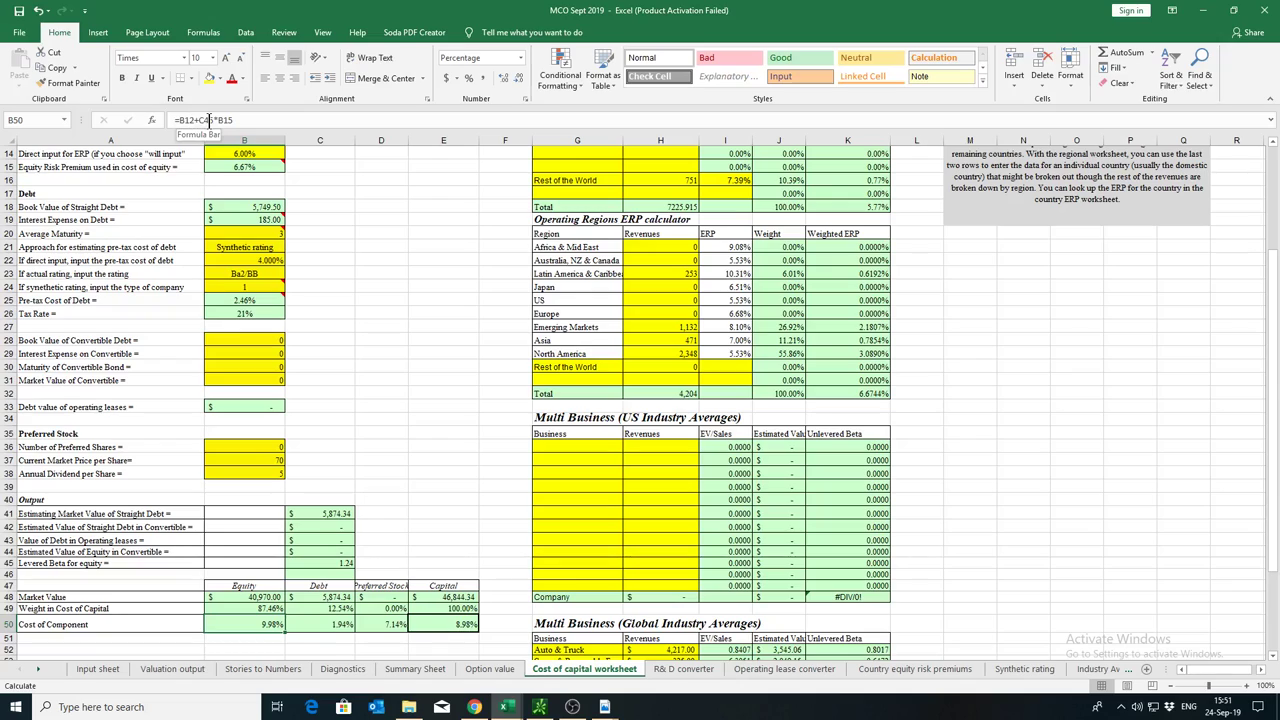
pyautogui.doubleClick(256, 620)
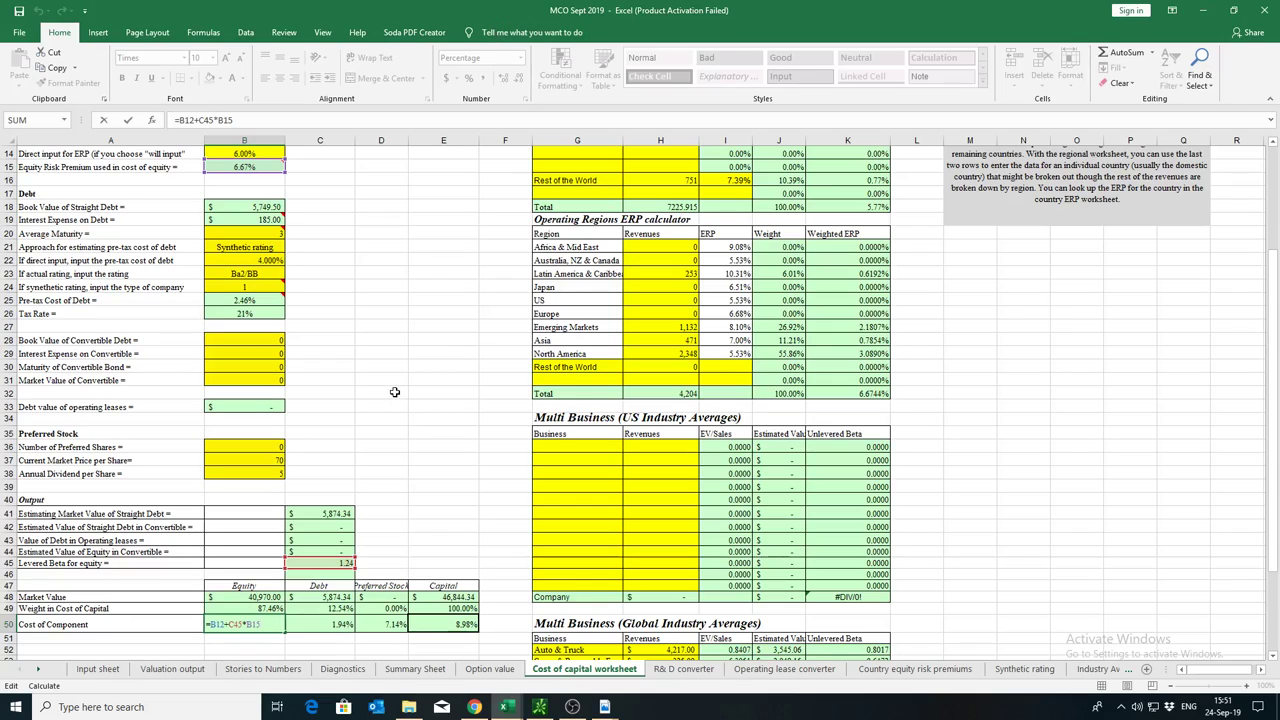
pyautogui.scroll(5, 300, 280)
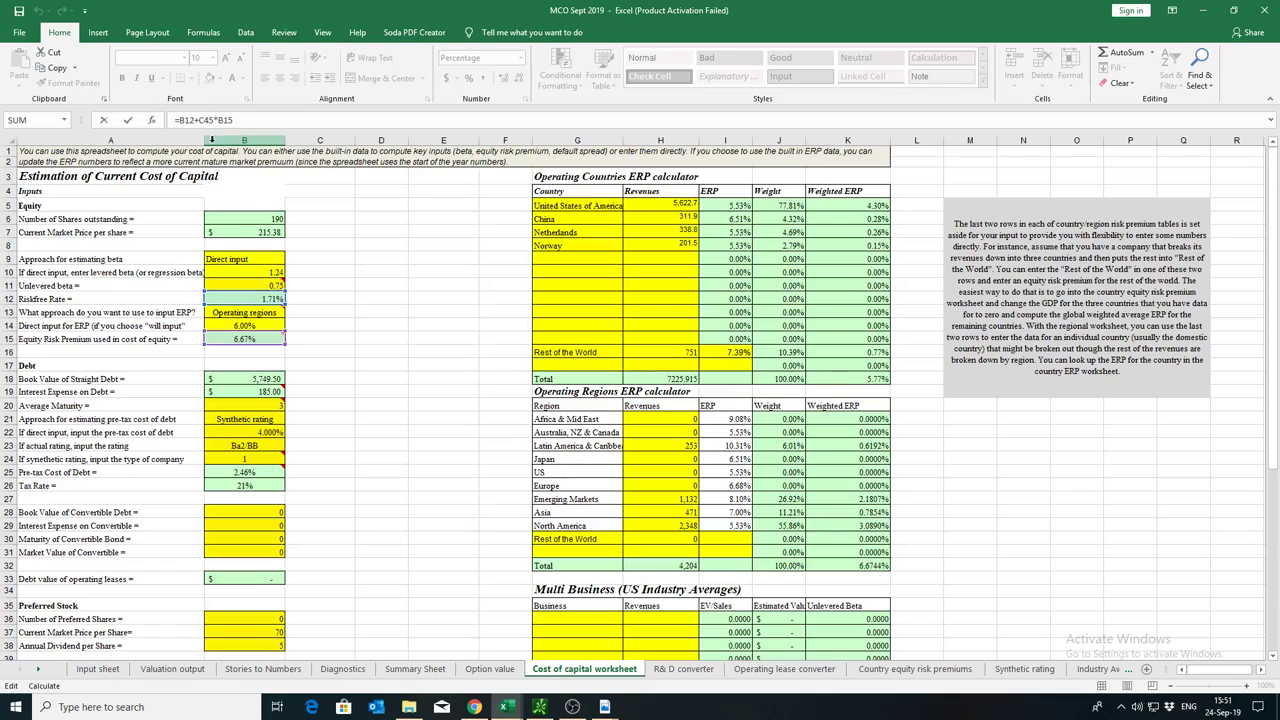
pyautogui.click(1274, 660)
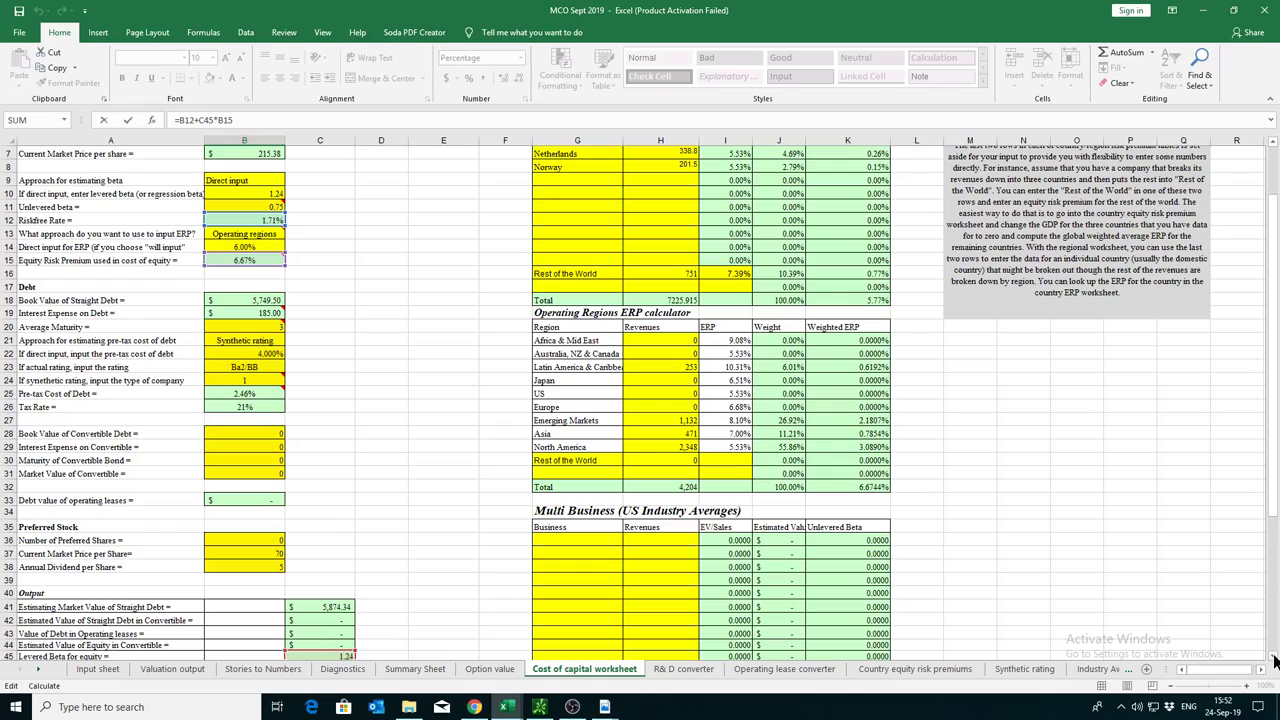
pyautogui.click(1274, 660)
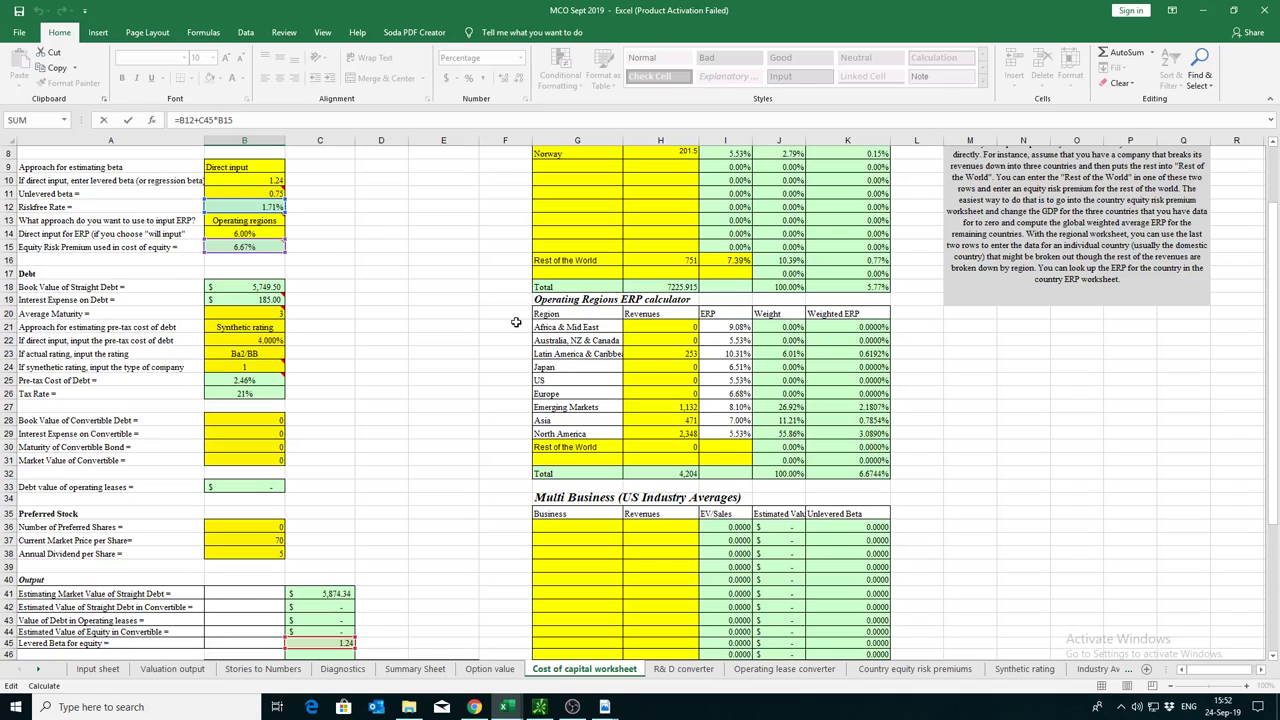
pyautogui.scroll(-9, 1274, 657)
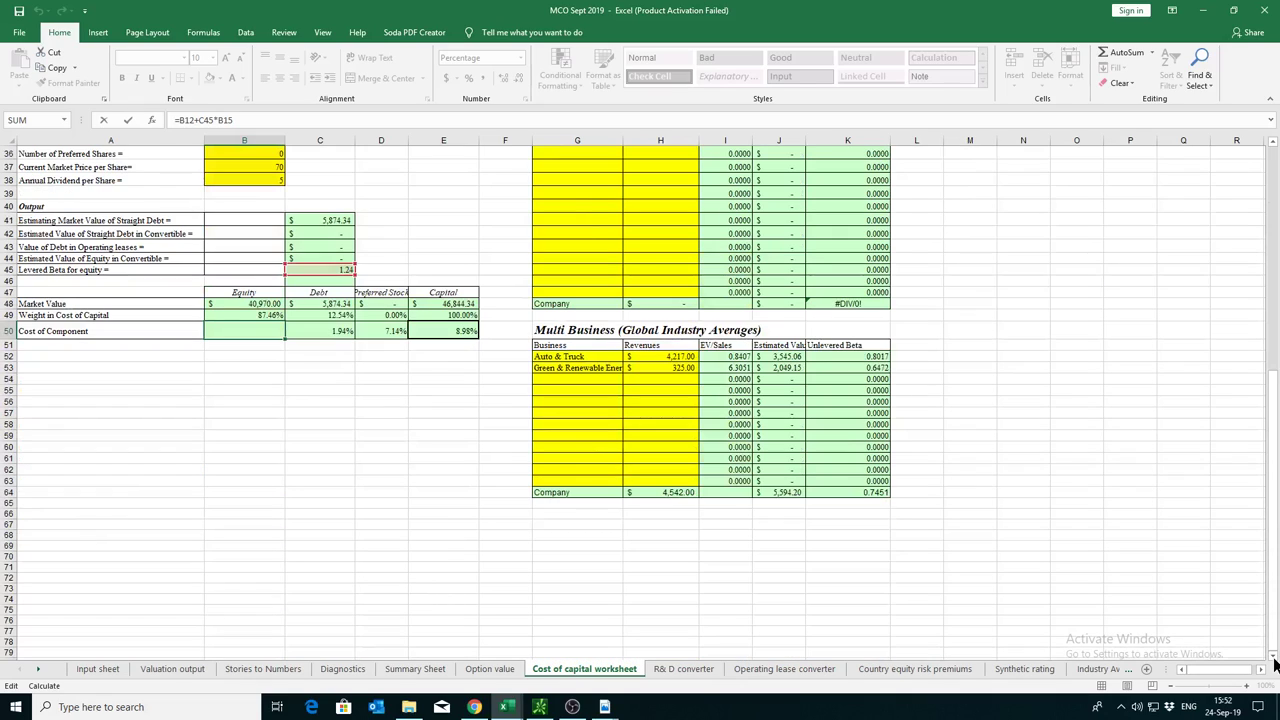
pyautogui.scroll(-5, 300, 292)
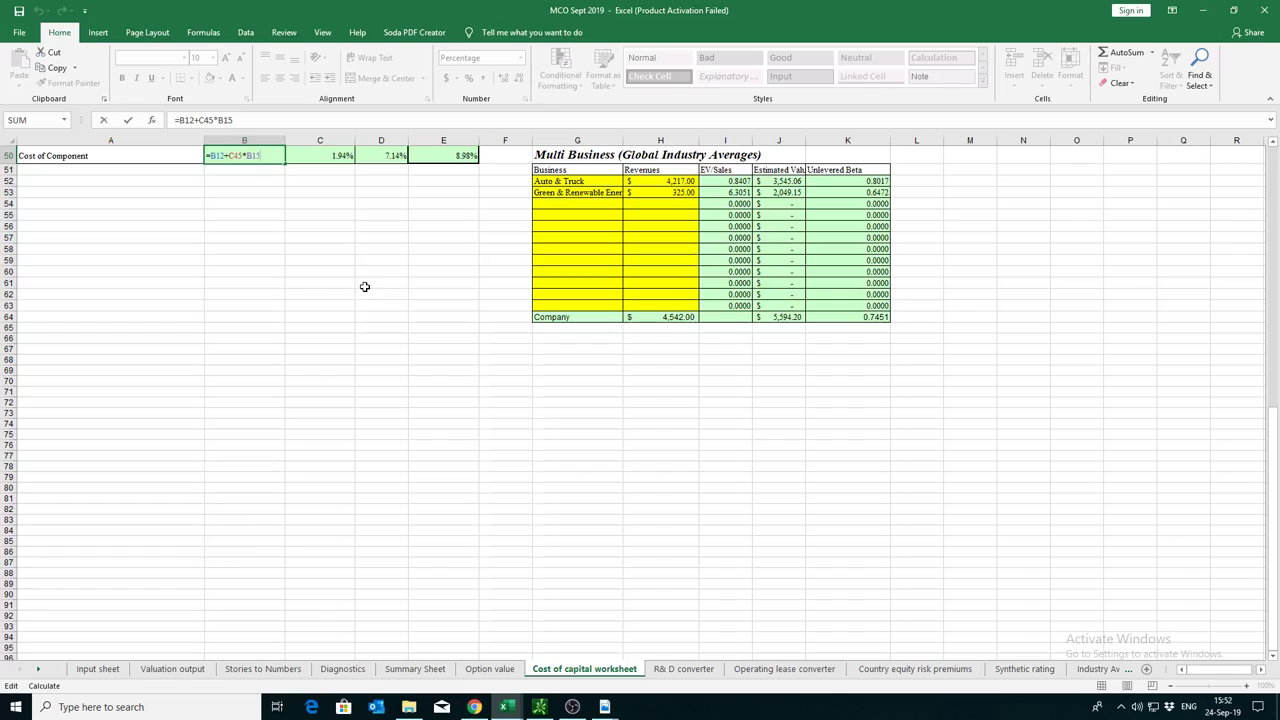
pyautogui.hotkey('ctrl', 'Return')
pyautogui.press('Return')
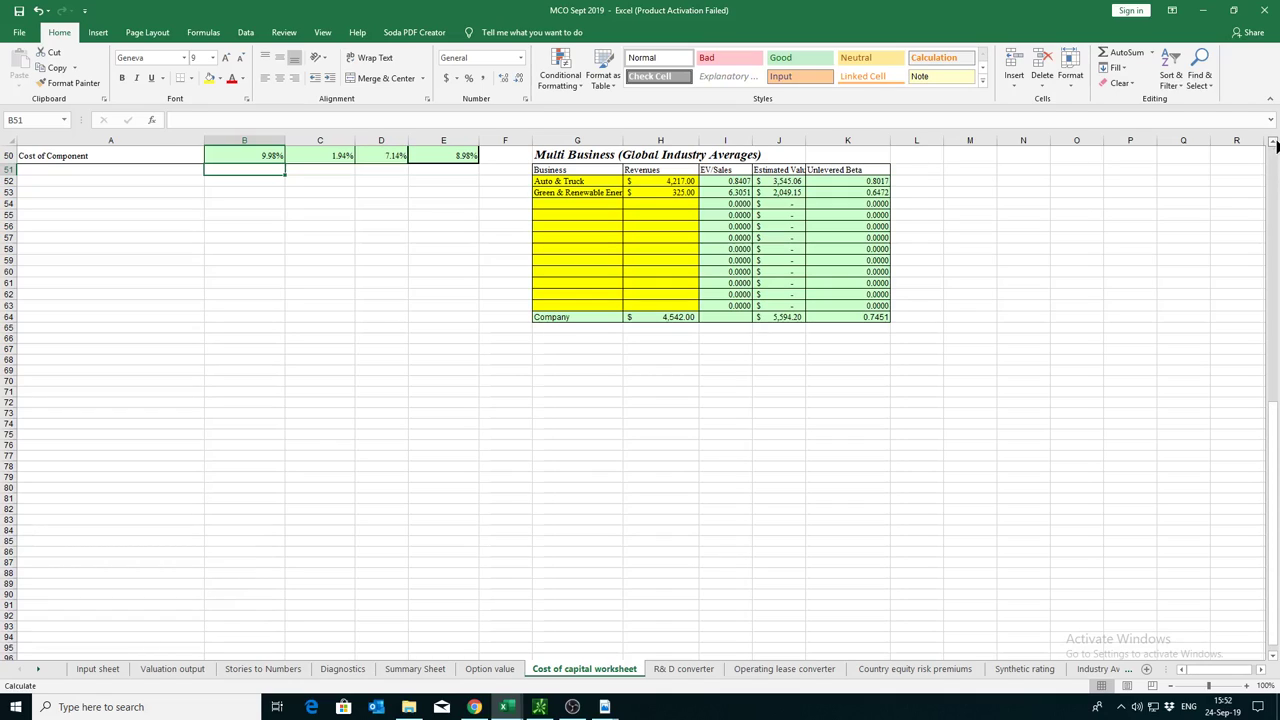
# Step: Check the formula behind the market value of debt and the source of the book value of straight debt
pyautogui.scroll(1, 1274, 146)
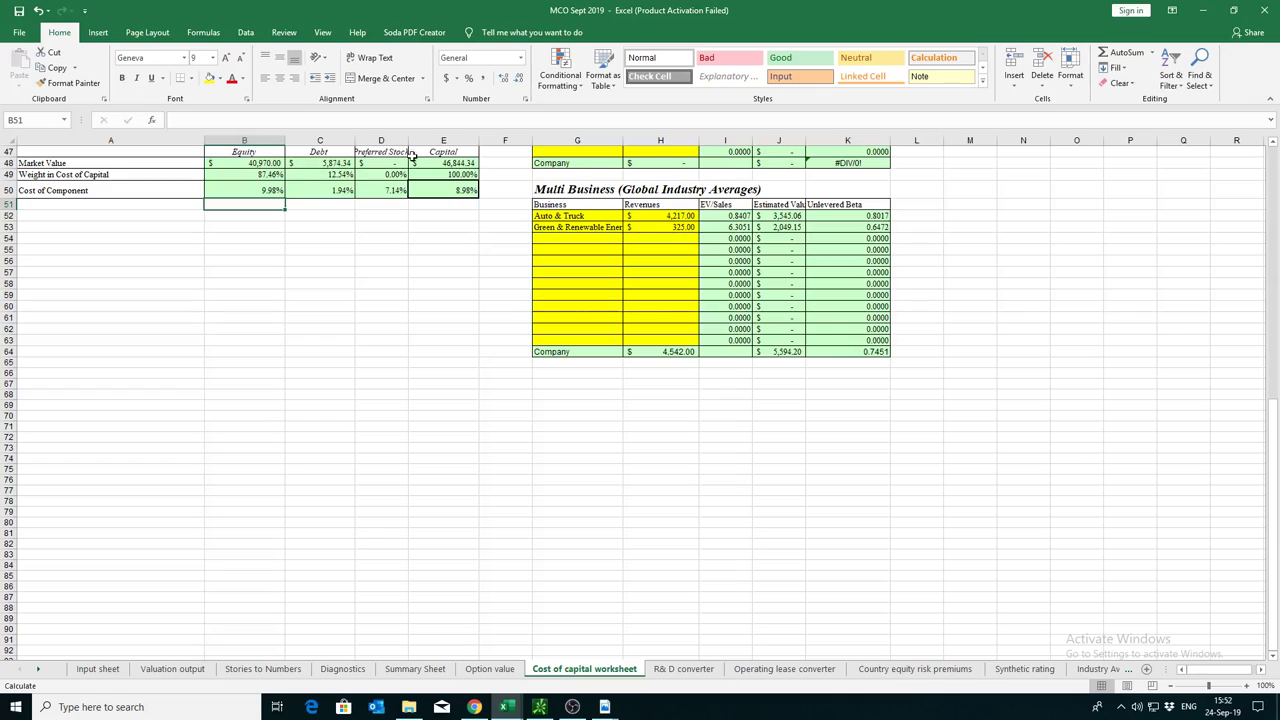
pyautogui.click(341, 164)
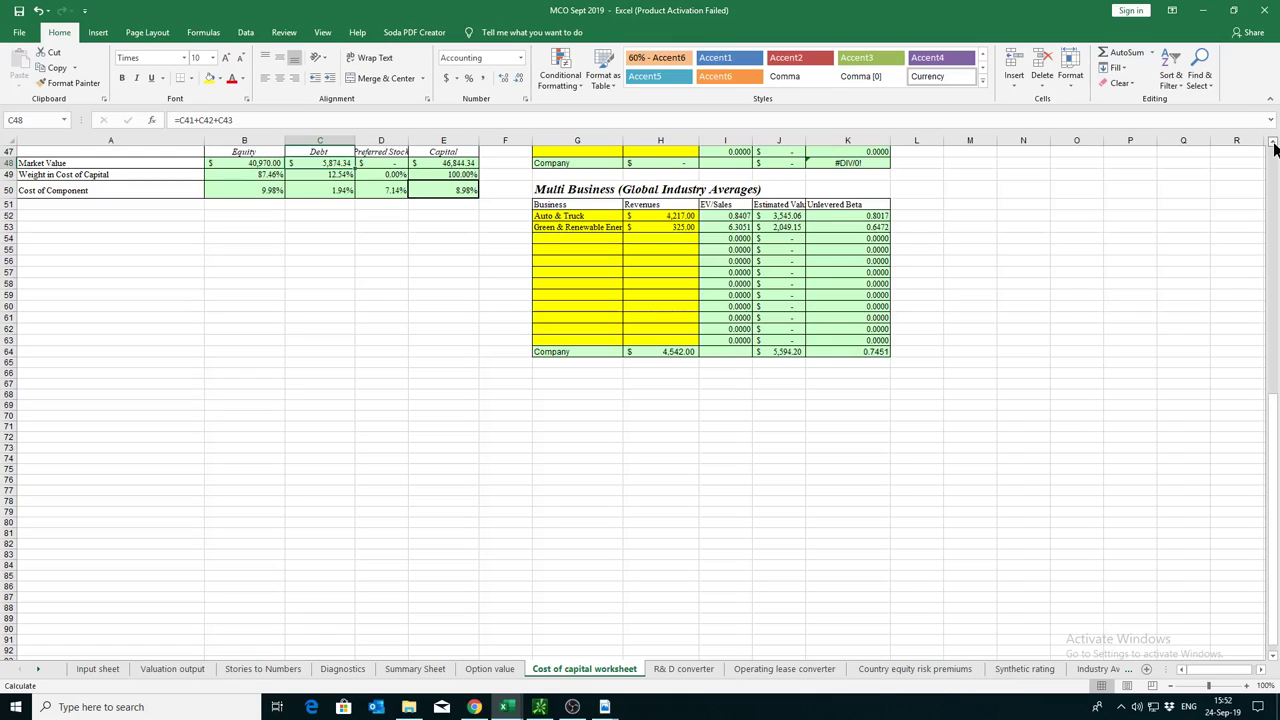
pyautogui.scroll(1, 1274, 146)
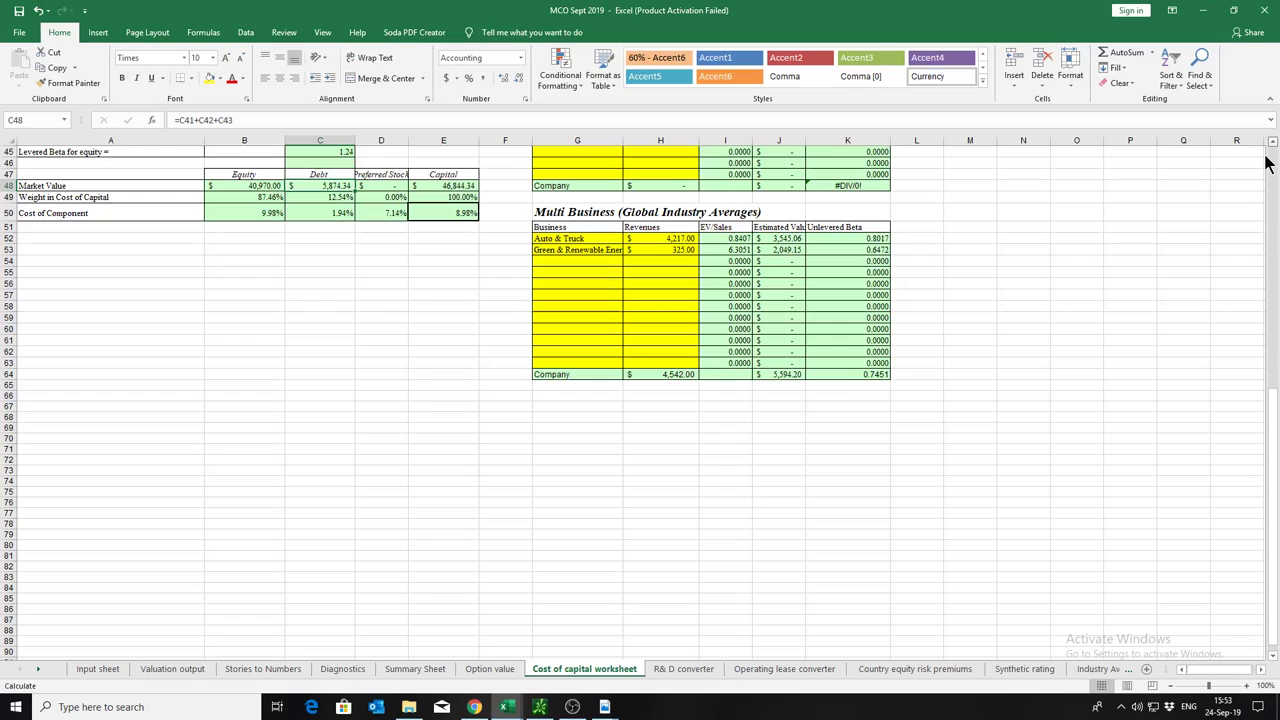
pyautogui.scroll(14, 1265, 160)
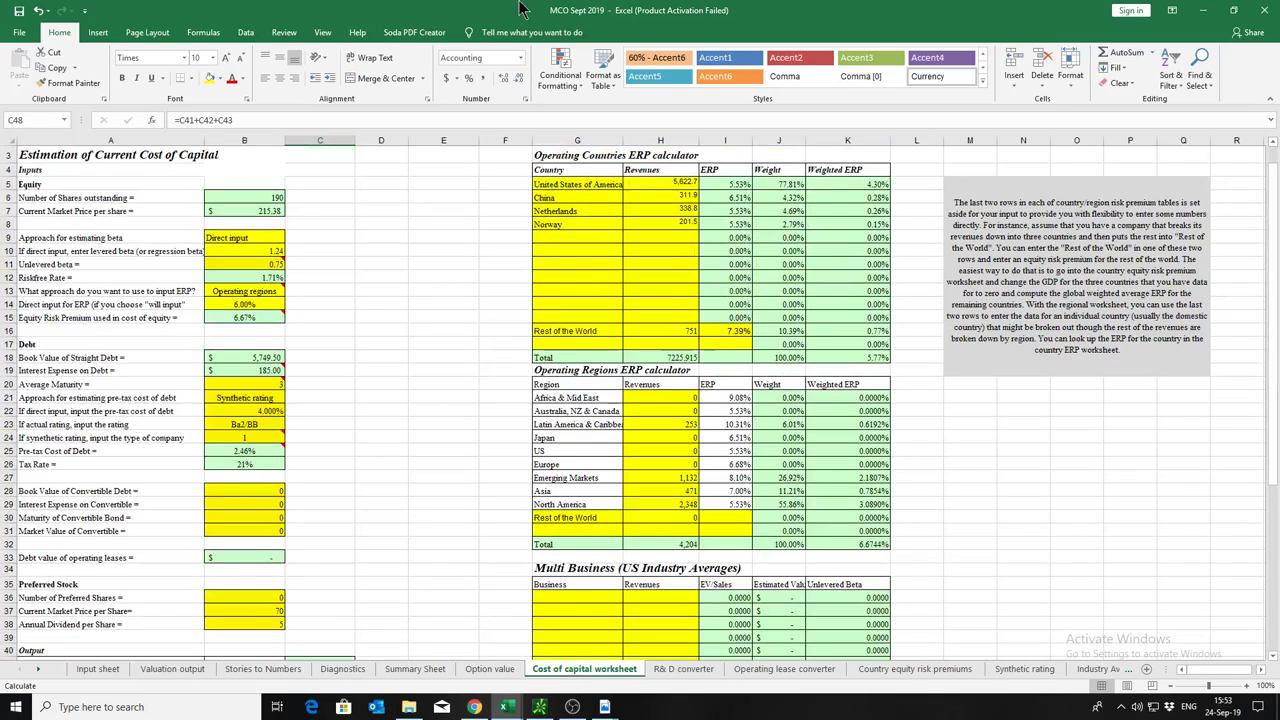
pyautogui.click(262, 359)
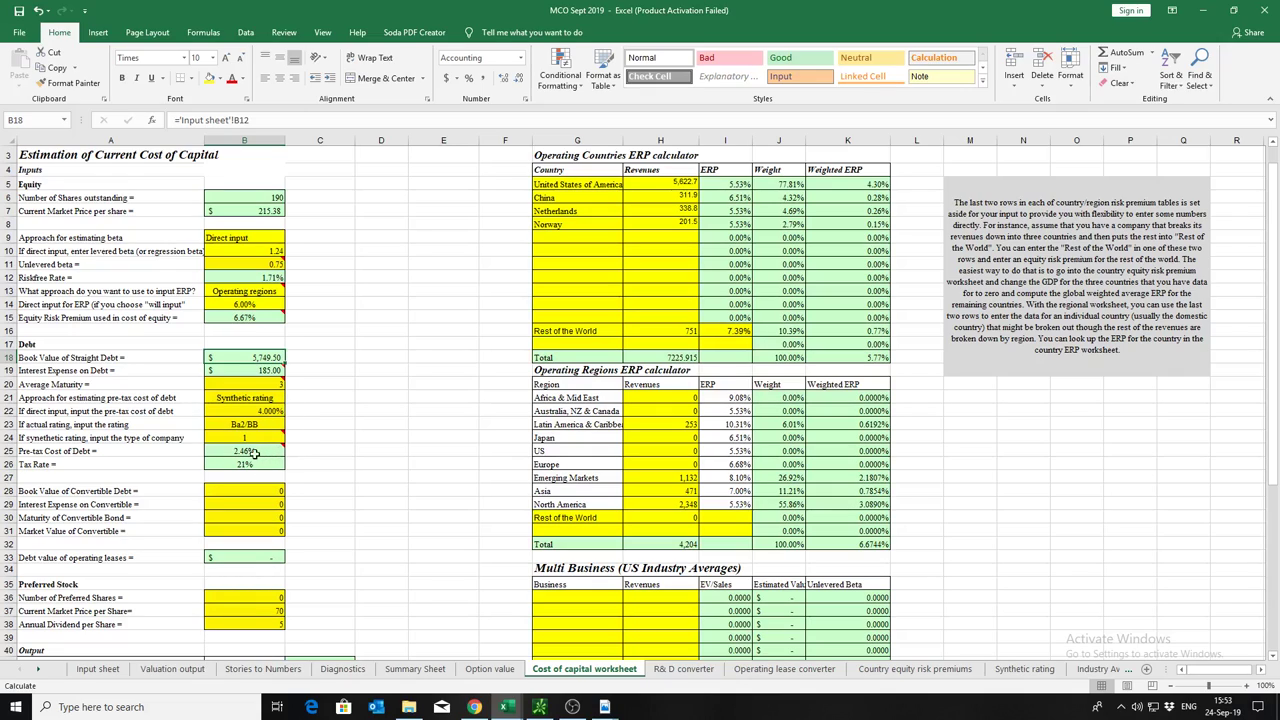
# Step: Inspect the pre-tax cost of debt formula, review its source on the Synthetic rating sheet and return to the Cost of capital worksheet
pyautogui.click(218, 450)
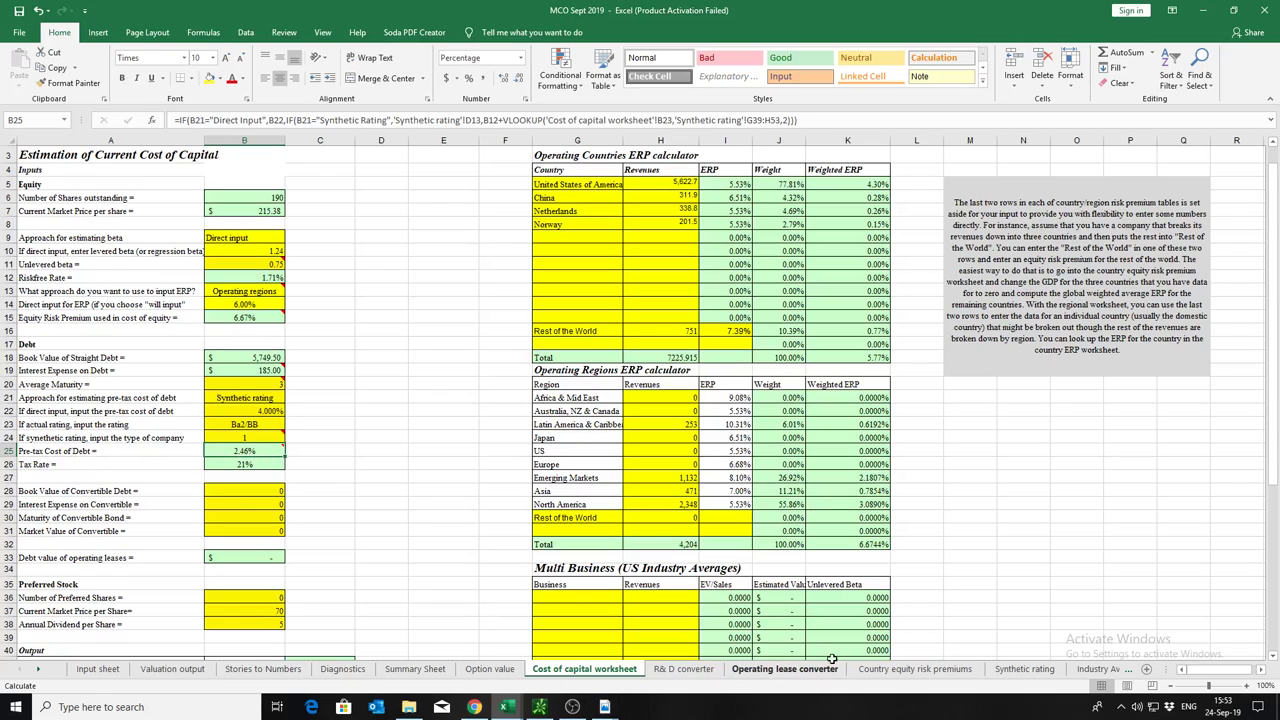
pyautogui.click(1020, 678)
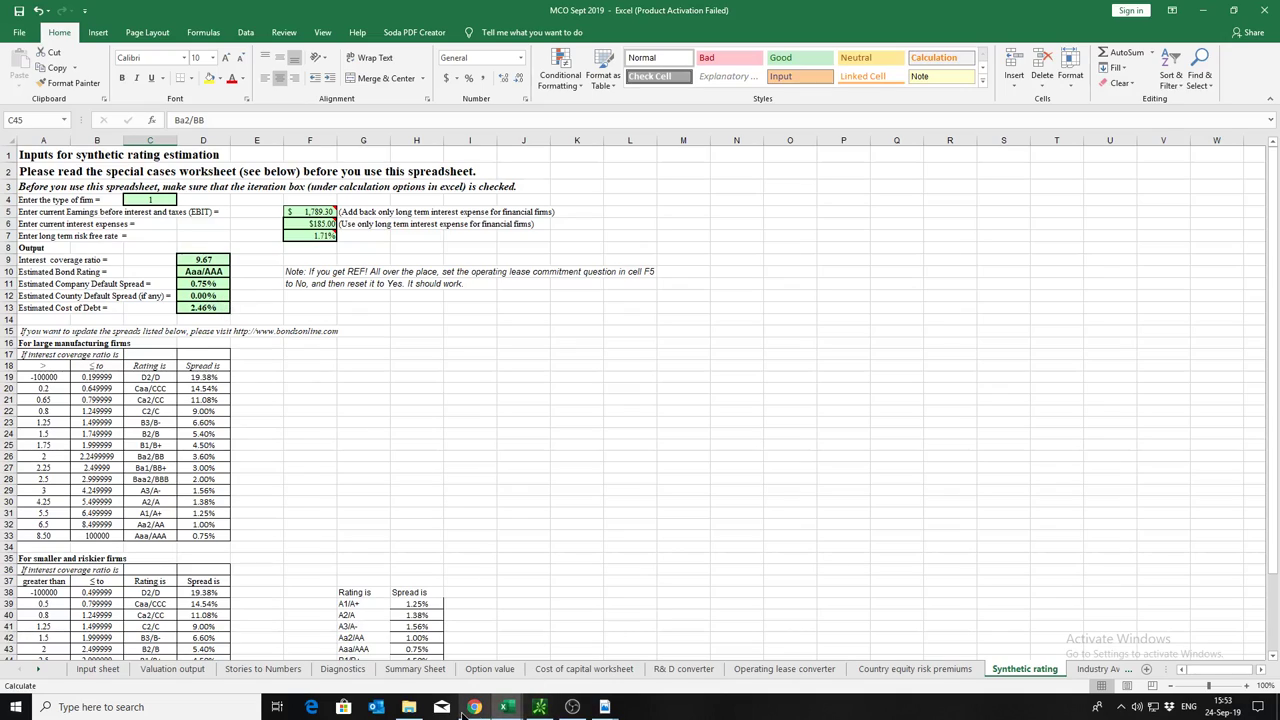
pyautogui.click(584, 669)
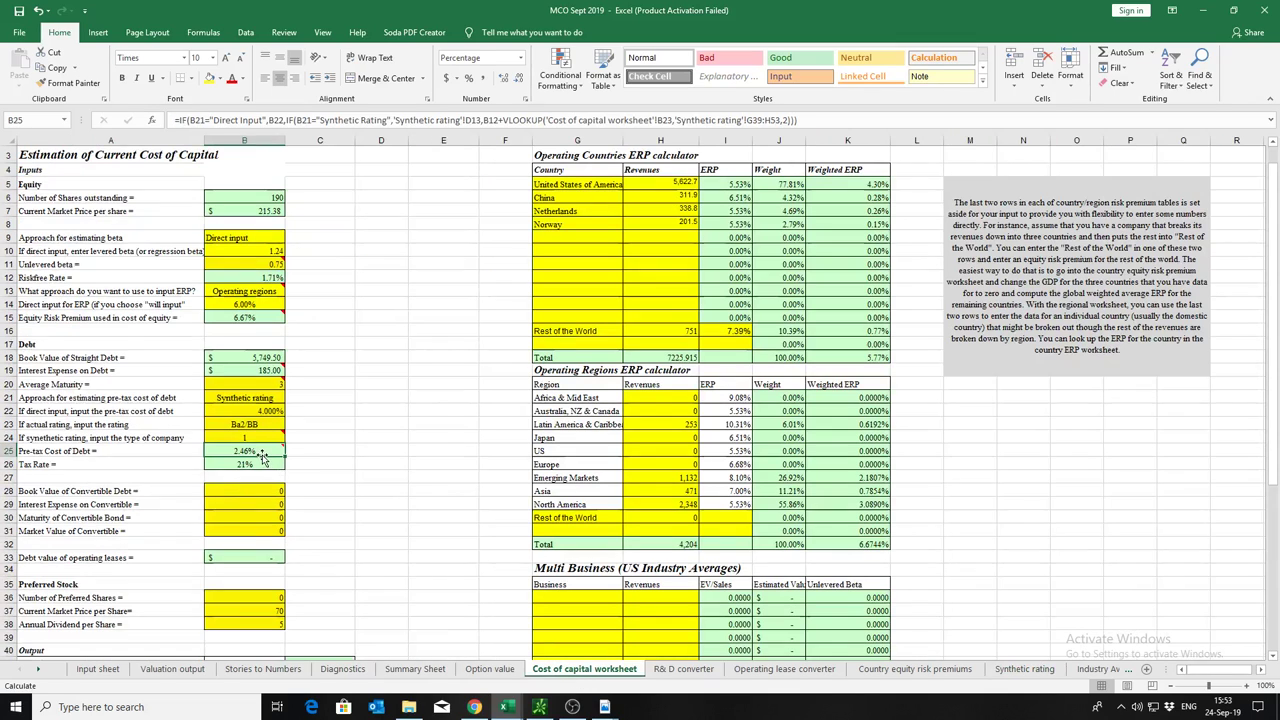
pyautogui.moveTo(263, 457)
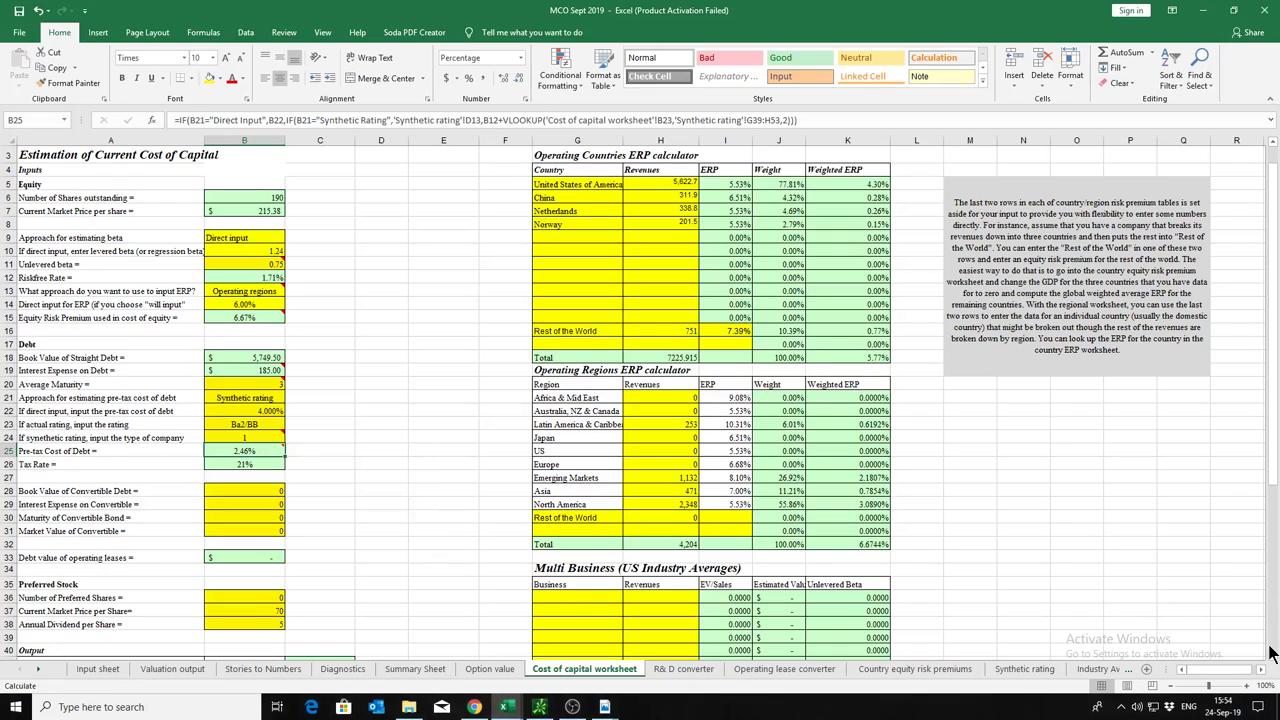
# Step: Inspect the formulas for debt's market value, weight in cost of capital and cost of component in the output table
pyautogui.click(1274, 658)
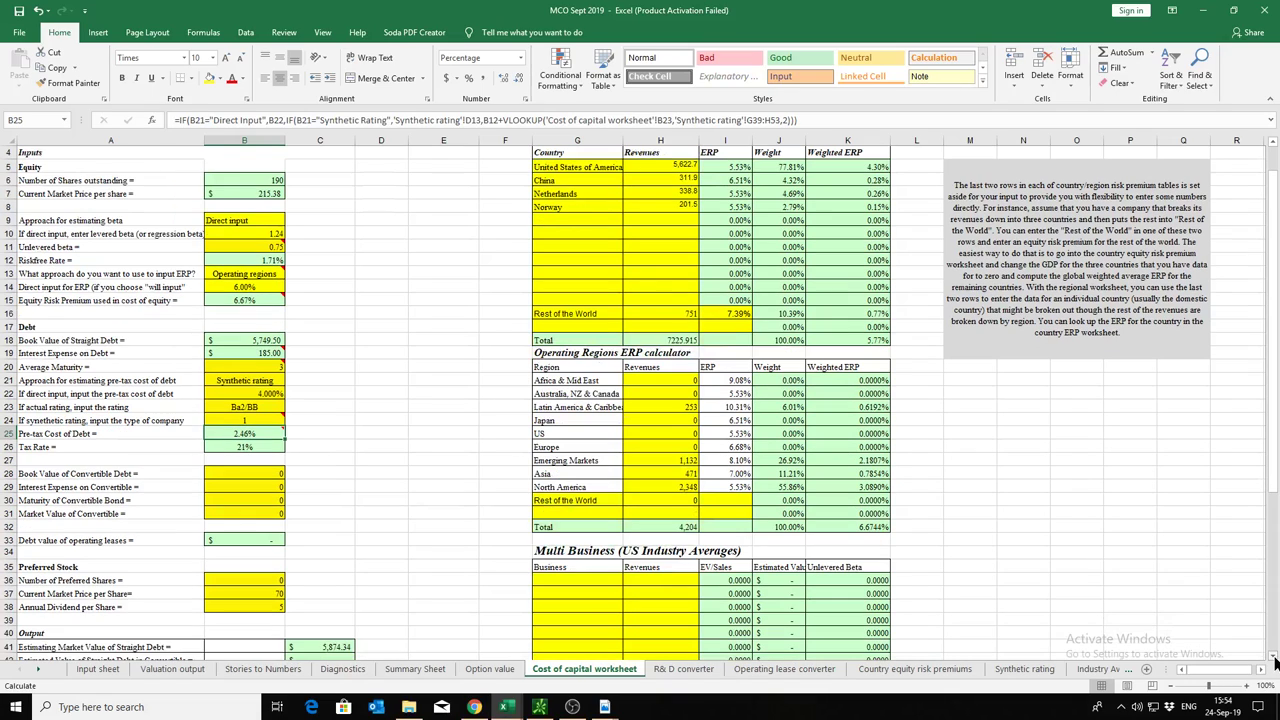
pyautogui.click(1274, 658)
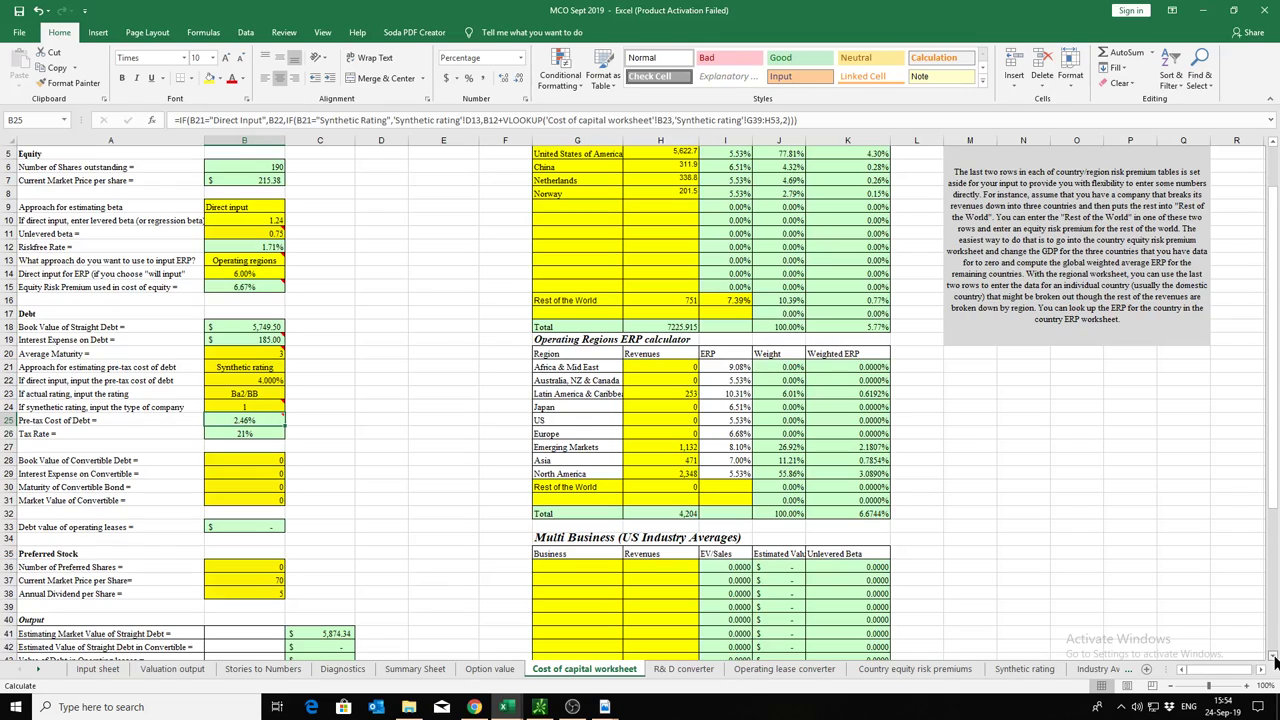
pyautogui.scroll(-2, 1274, 658)
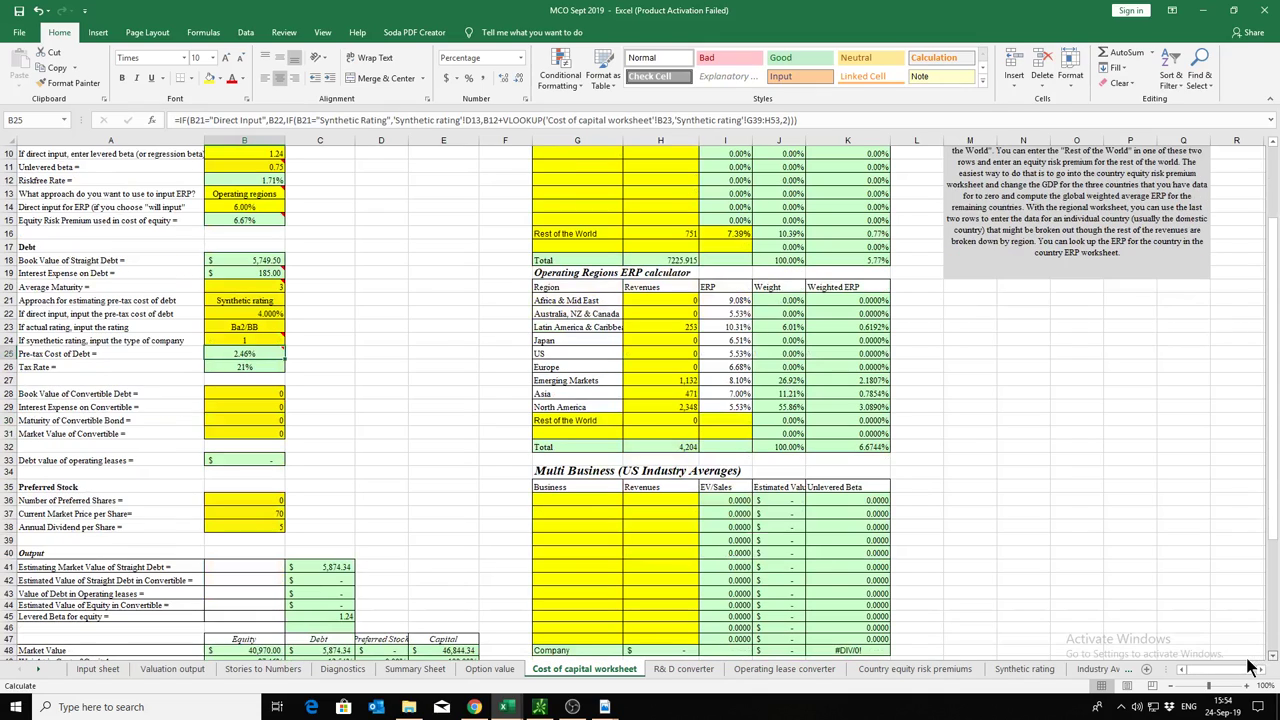
pyautogui.scroll(-1, 1274, 658)
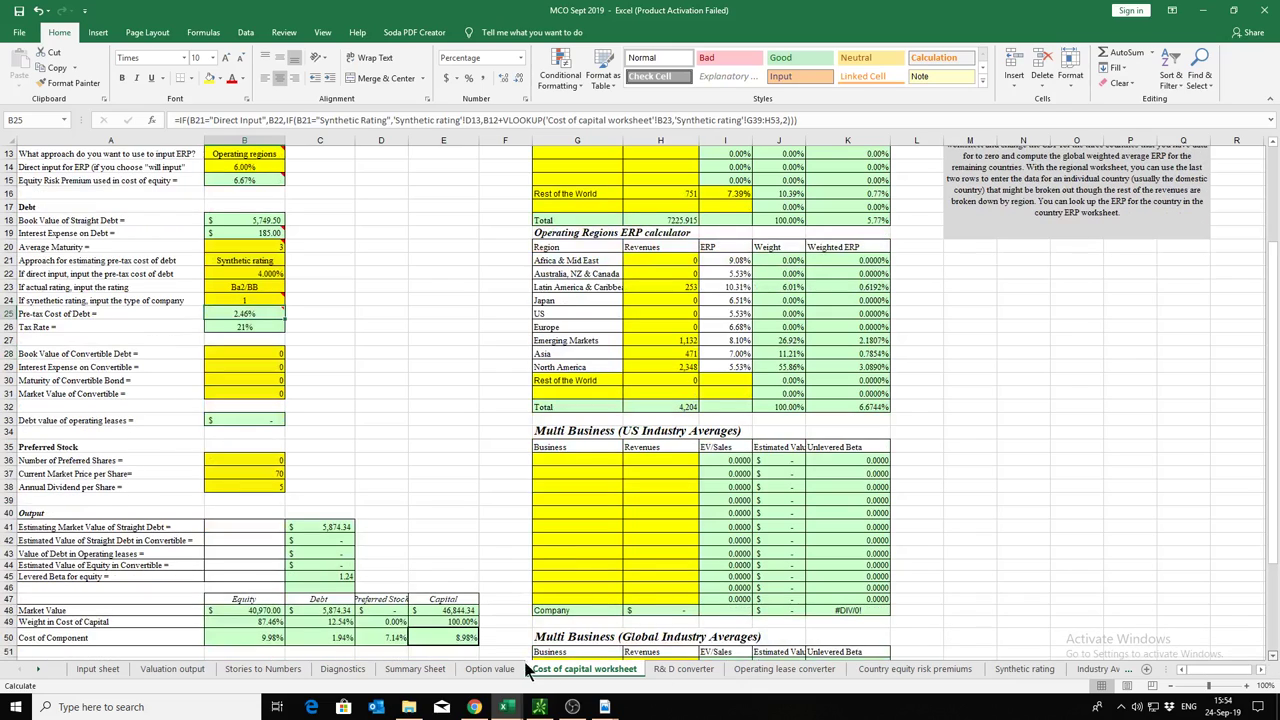
pyautogui.scroll(-1, 312, 614)
pyautogui.click(340, 597)
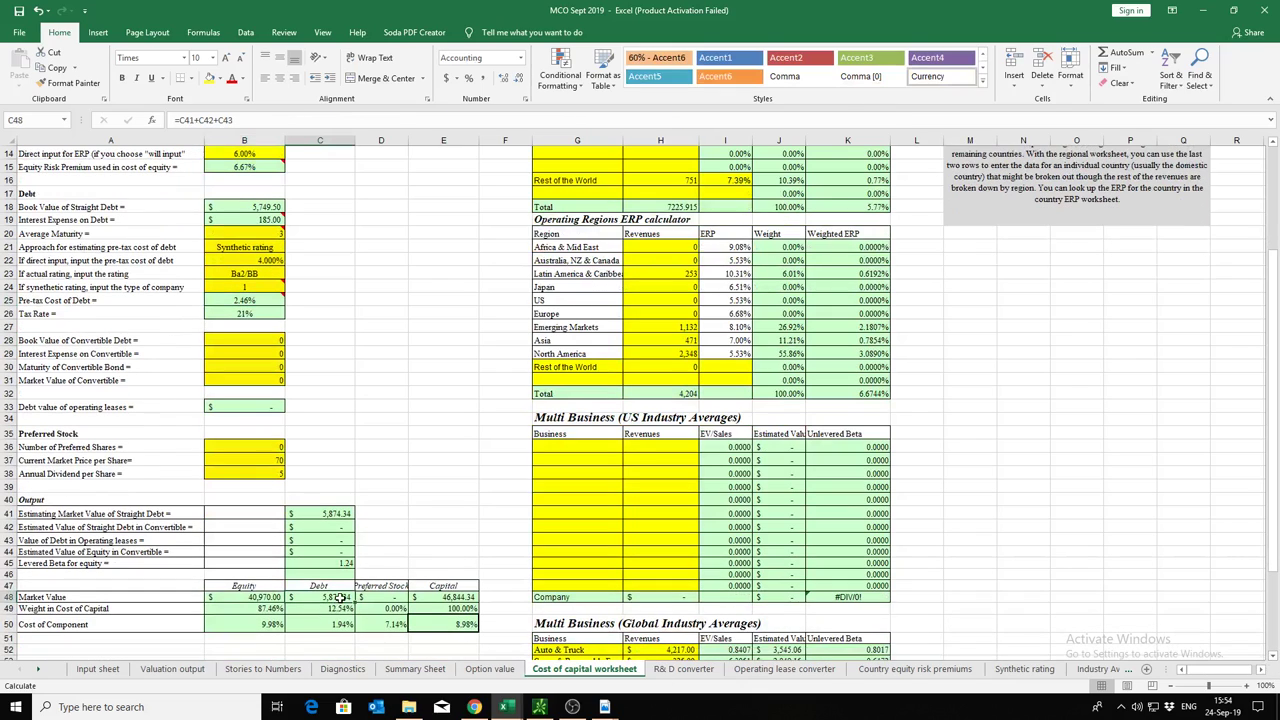
pyautogui.click(347, 609)
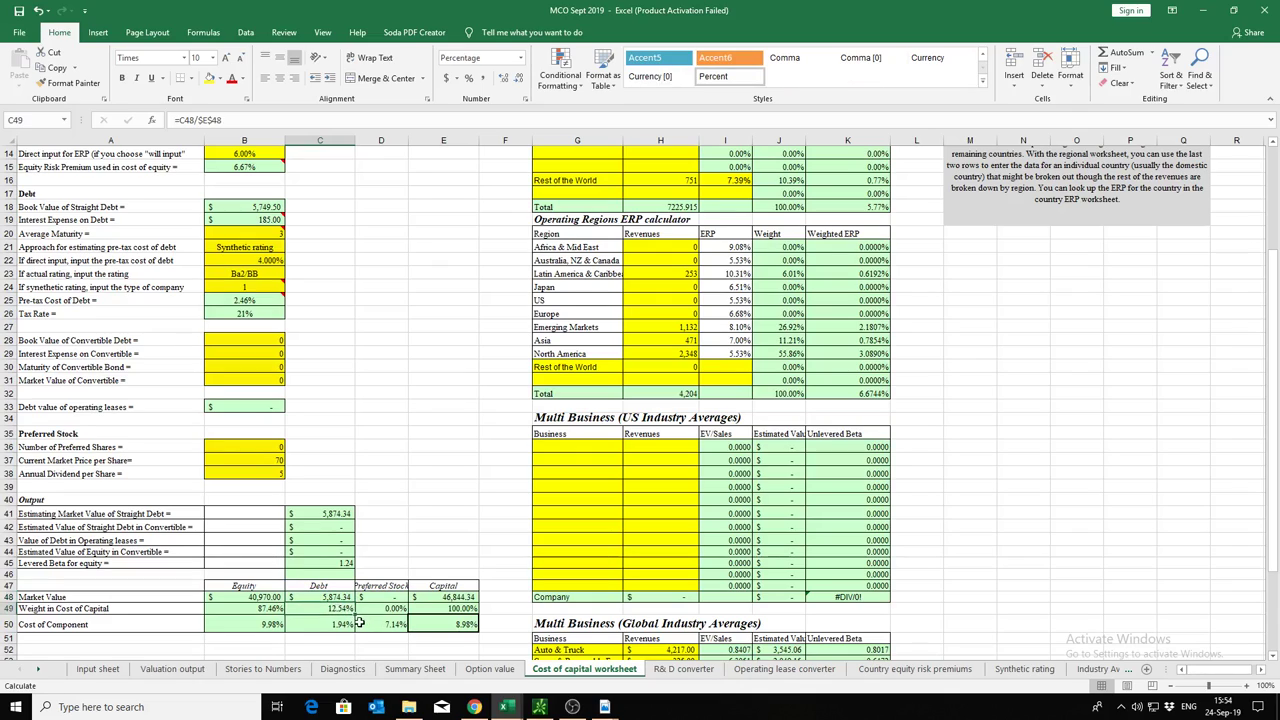
pyautogui.click(343, 625)
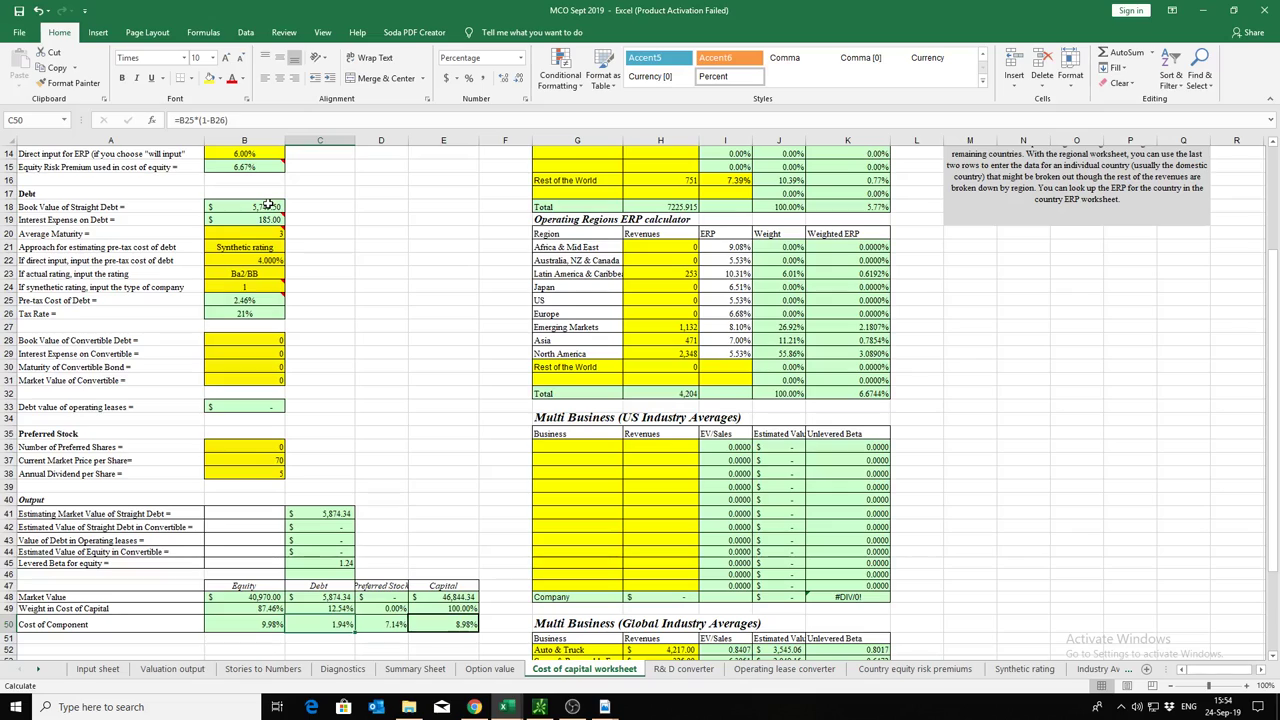
# Step: Review the market value of debt, then the equity, debt and total capital weights in the cost of capital table
pyautogui.click(334, 598)
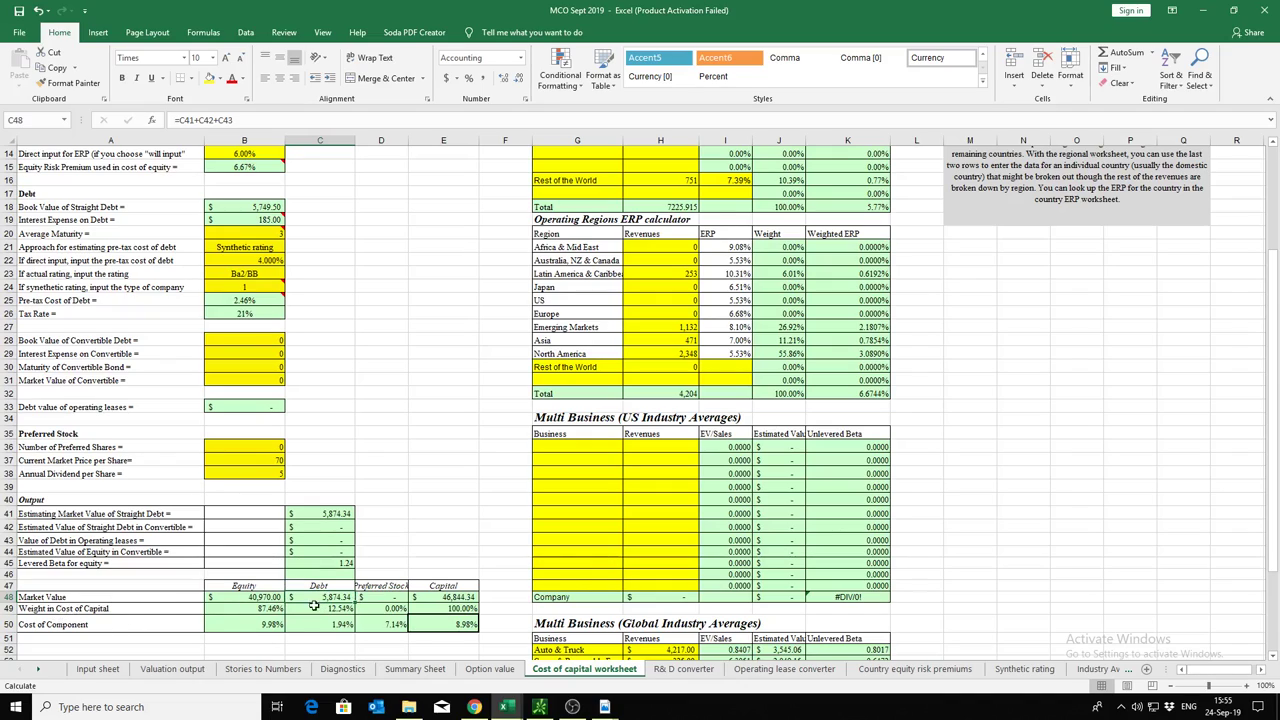
pyautogui.click(264, 608)
pyautogui.click(322, 608)
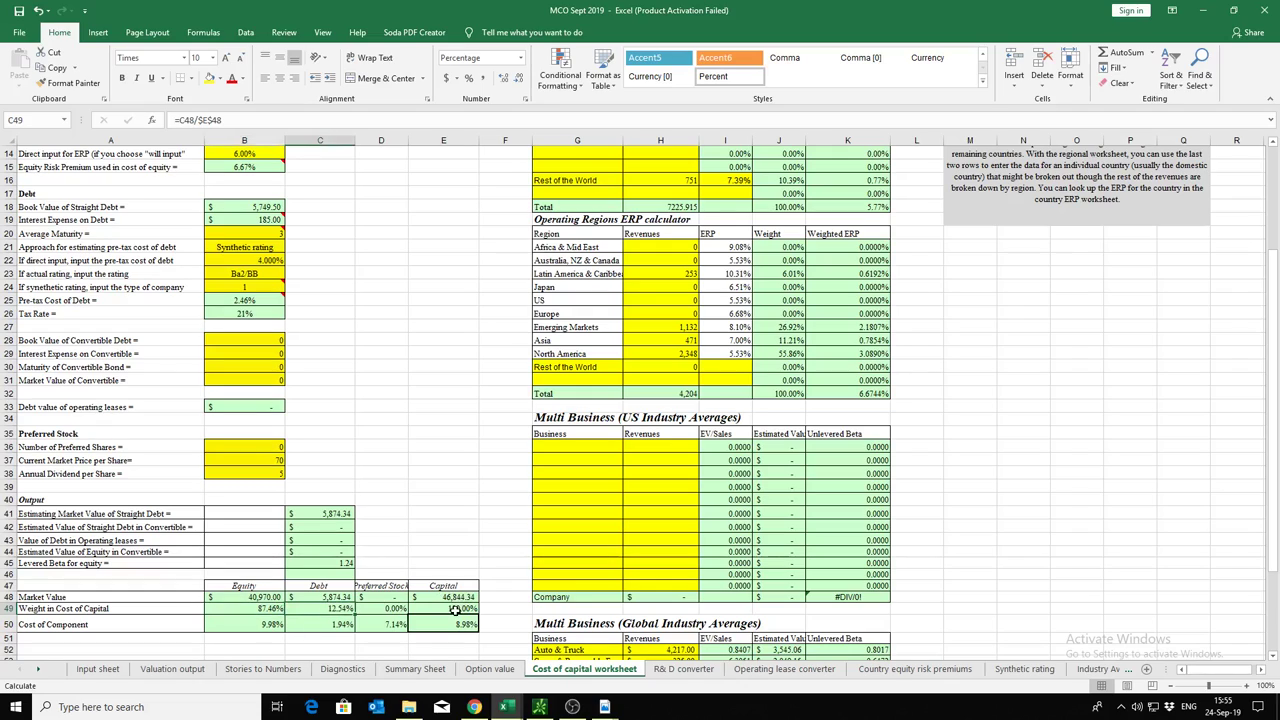
pyautogui.click(455, 609)
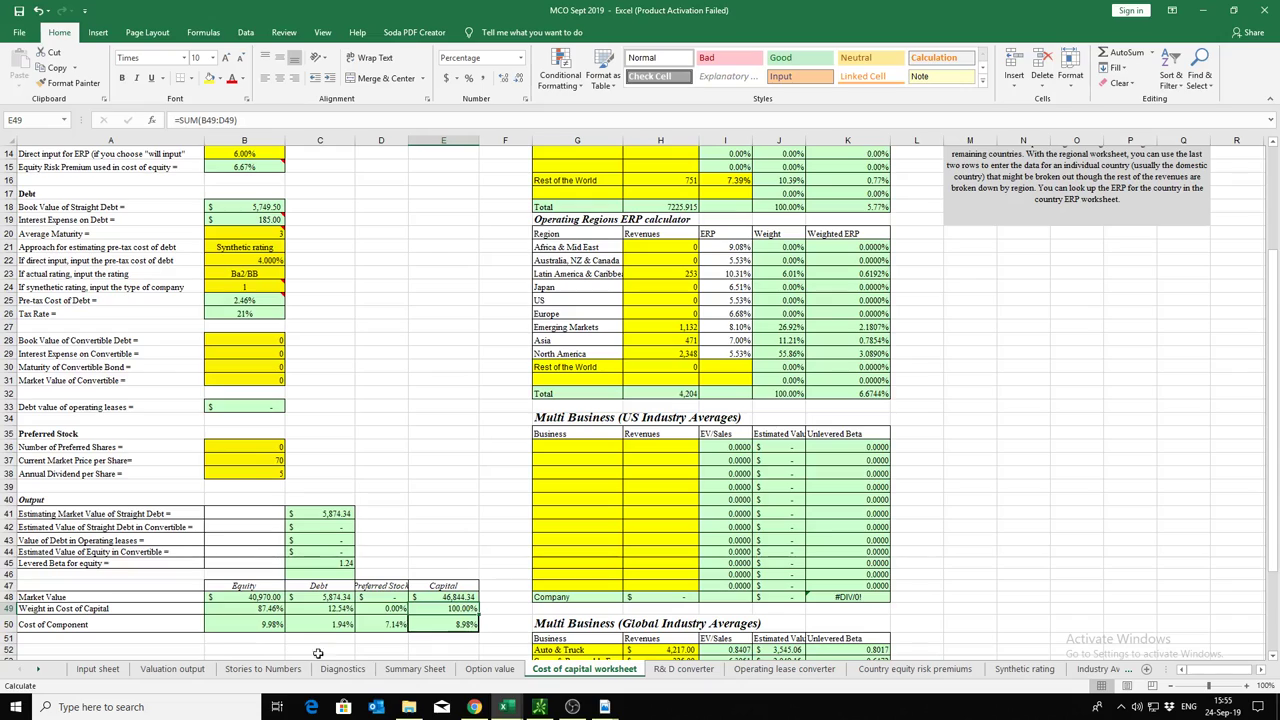
# Step: Check the initial cost of capital on the Input sheet, then switch to Chrome to view MCO's fundamentals on finviz
pyautogui.click(99, 672)
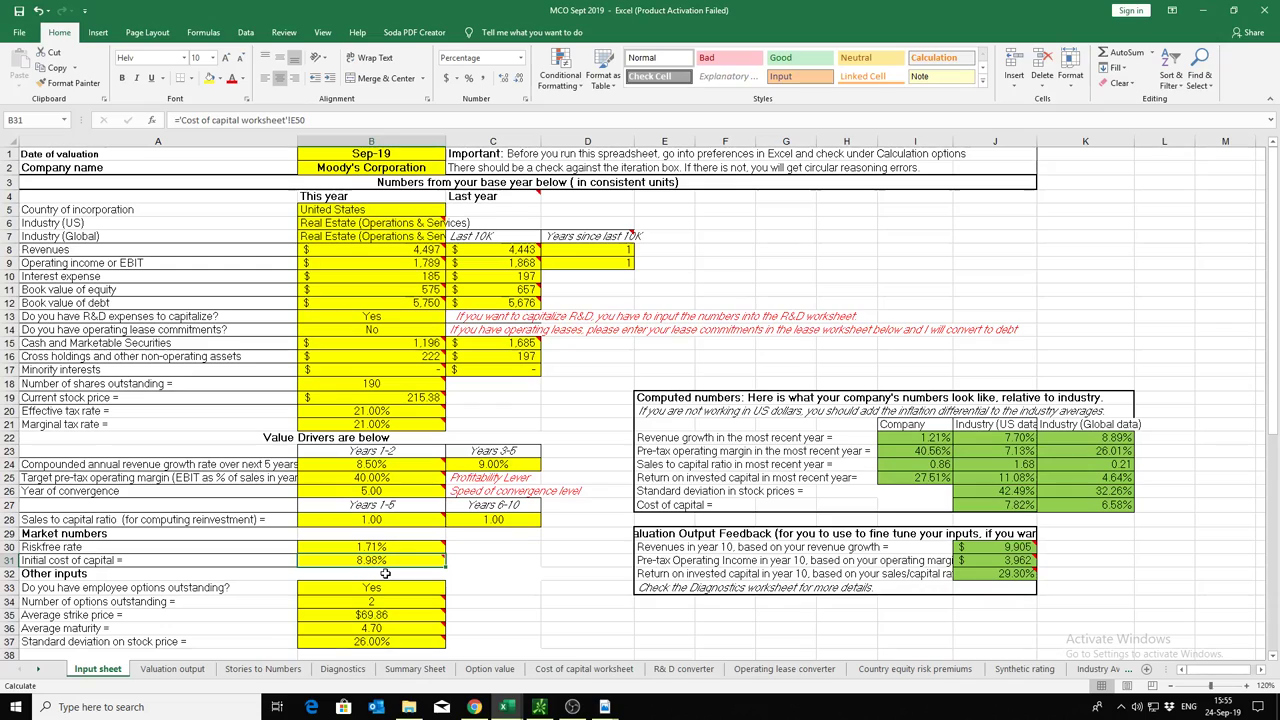
pyautogui.moveTo(386, 562)
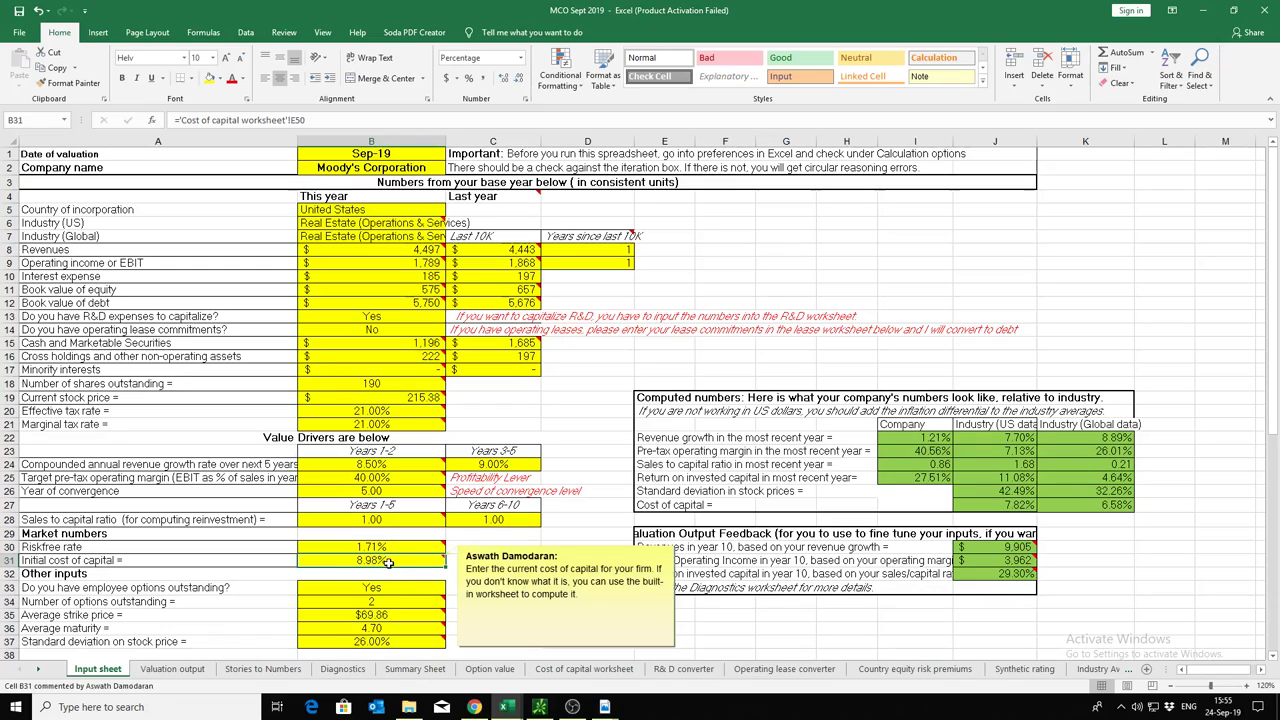
pyautogui.click(474, 707)
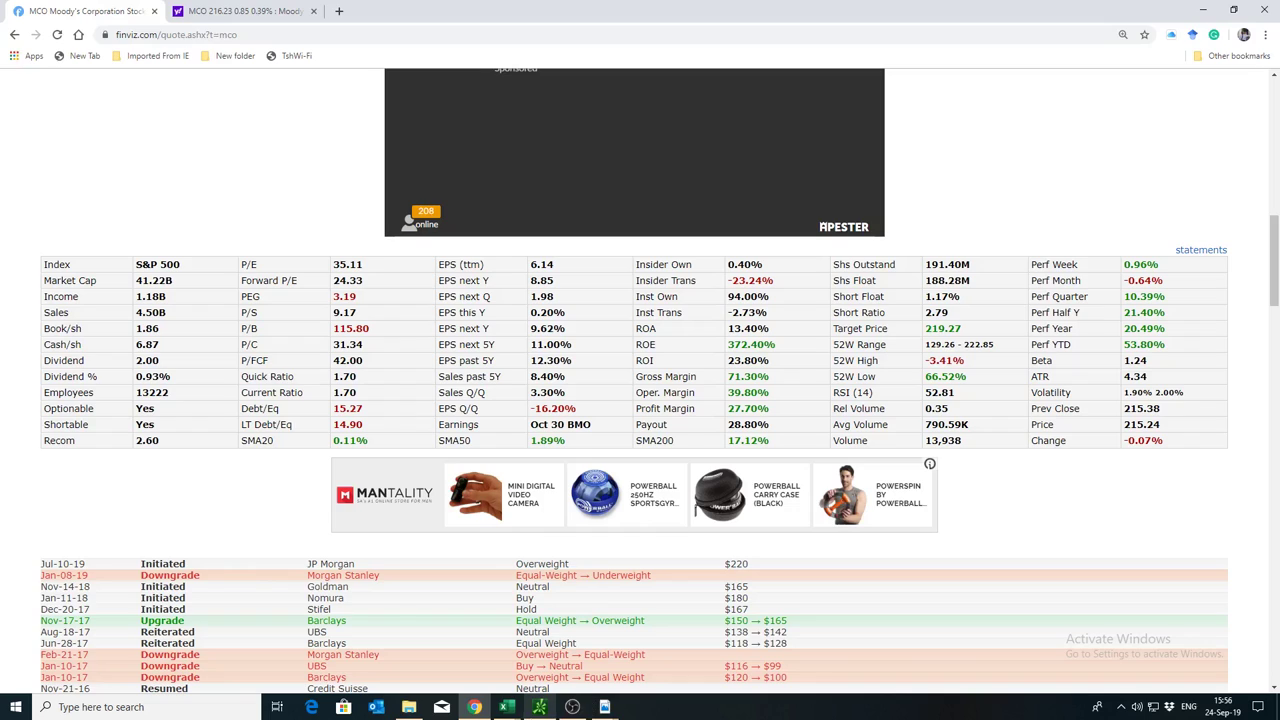
# Step: Switch back to the MCO Sept 2019 workbook in Excel and examine the cash flow projections and equity value on the Valuation output sheet
pyautogui.moveTo(539, 710)
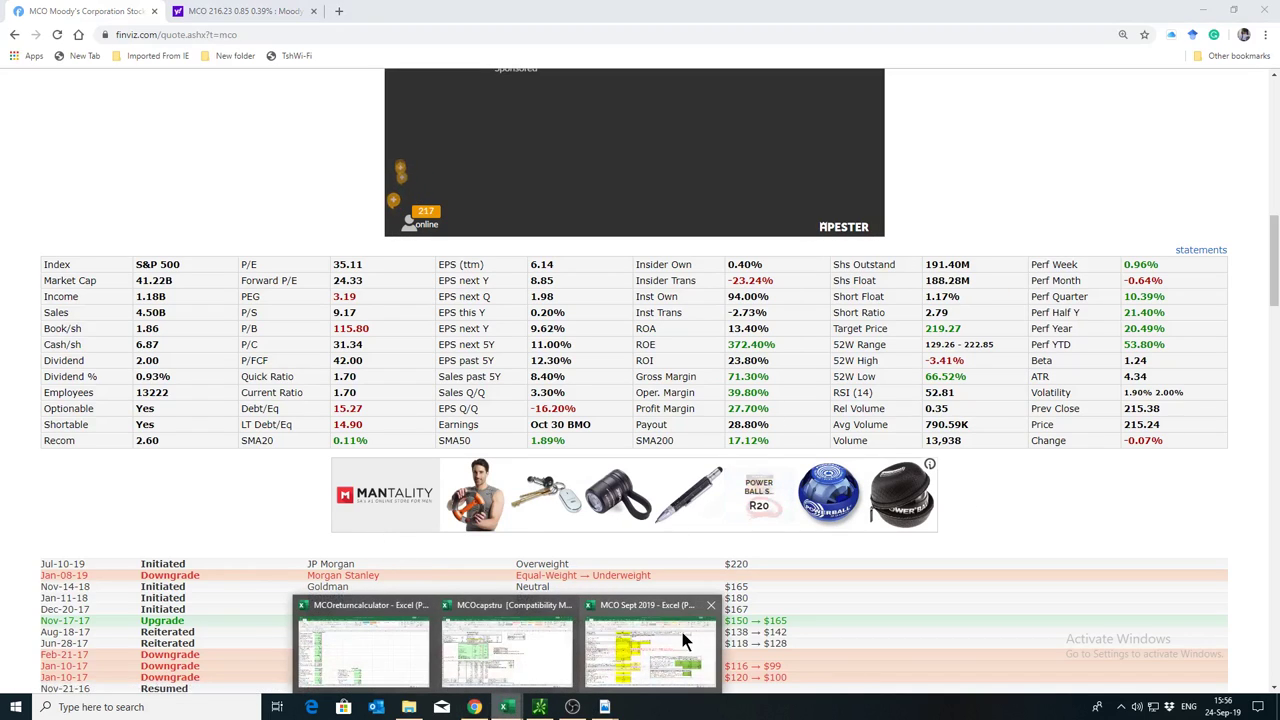
pyautogui.click(676, 630)
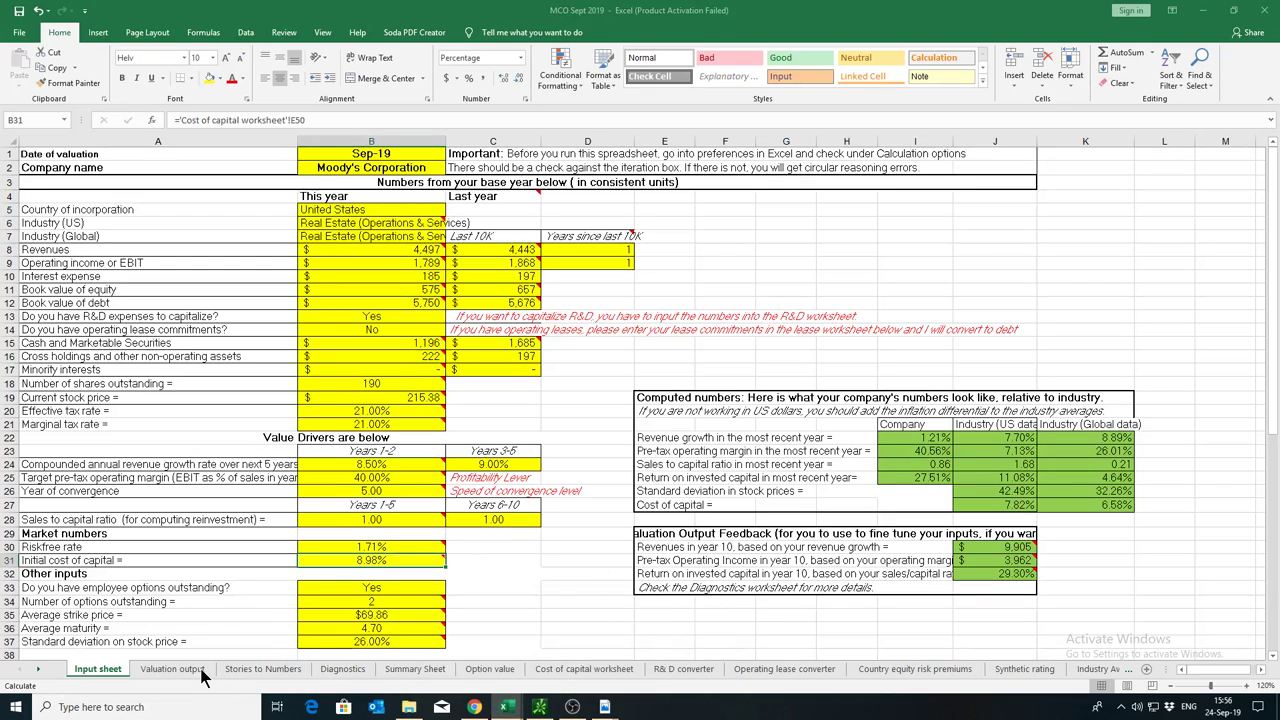
pyautogui.click(172, 669)
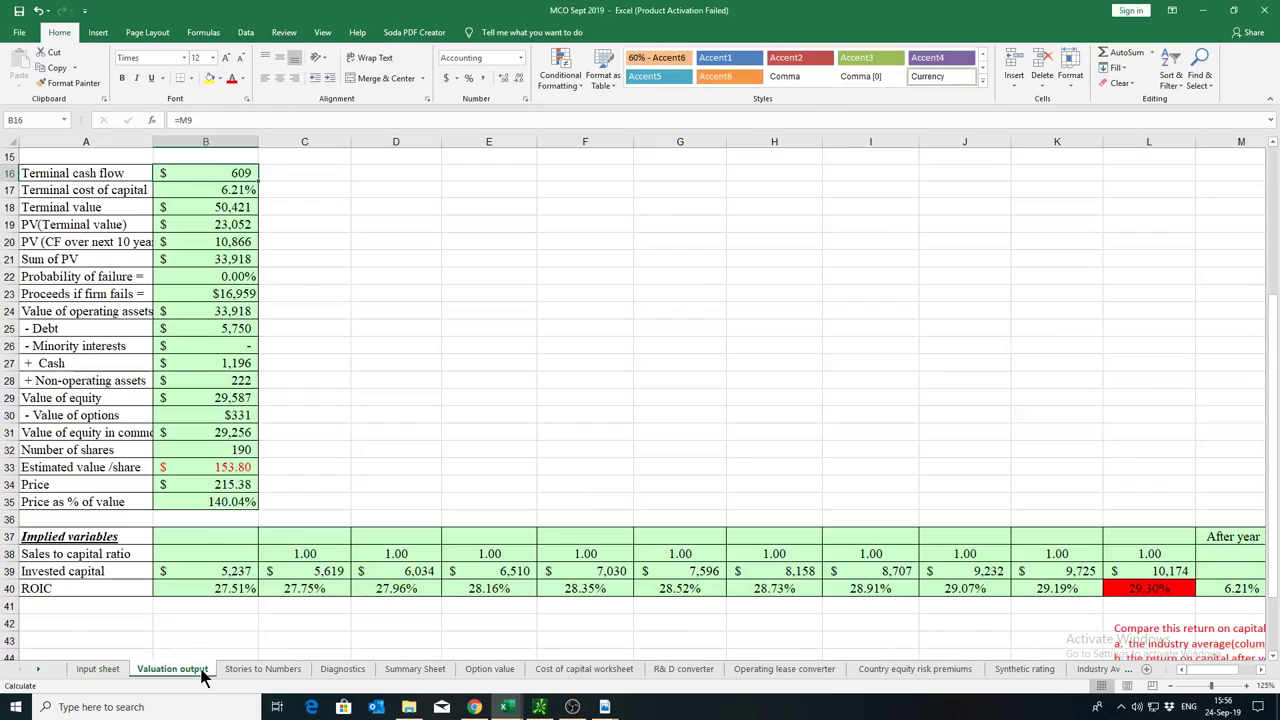
pyautogui.scroll(5, 497, 207)
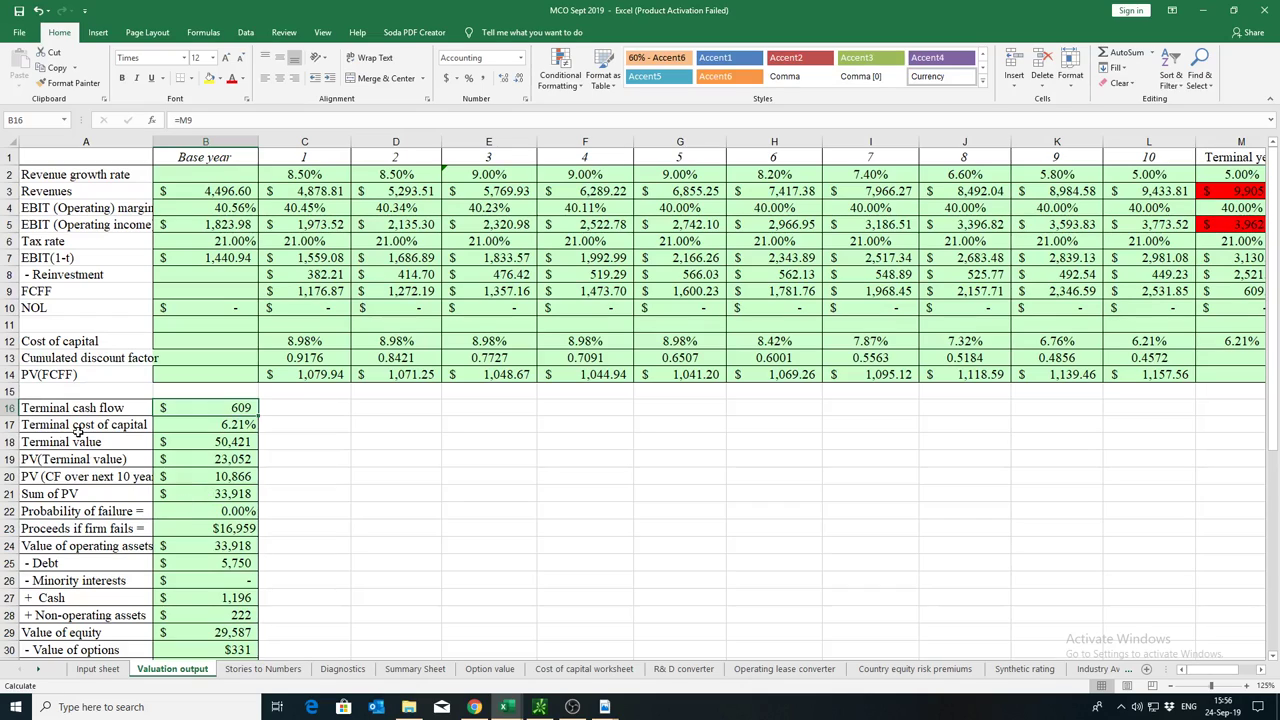
pyautogui.scroll(-20, 250, 422)
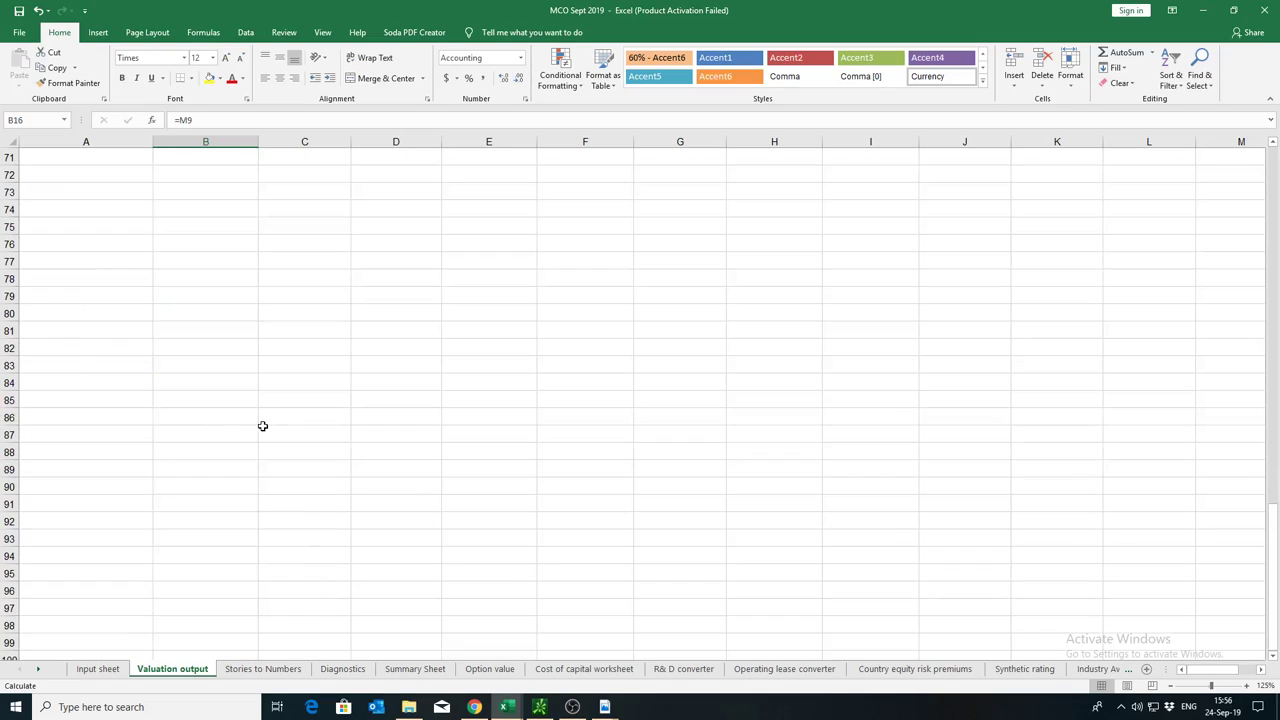
# Step: Review the valuation results from terminal cash flow to price as % of value, and switch to the MCO chart in thinkorswim
pyautogui.click(1273, 160)
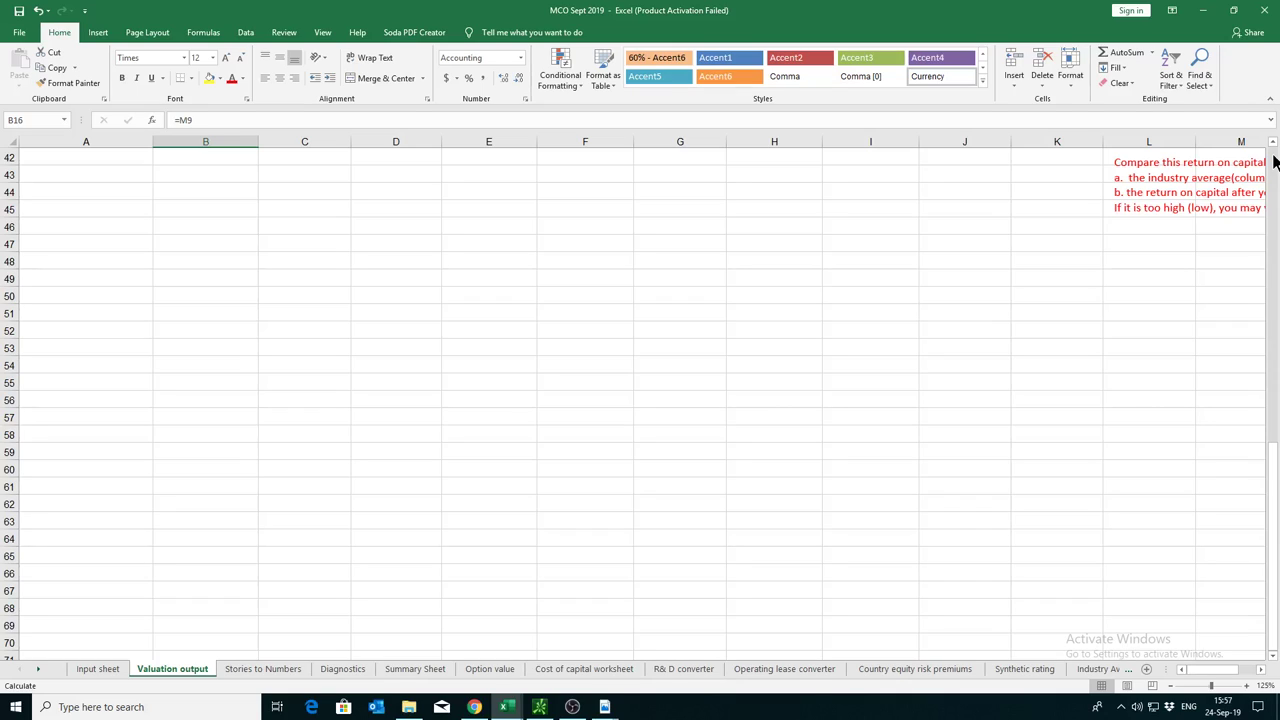
pyautogui.click(1273, 160)
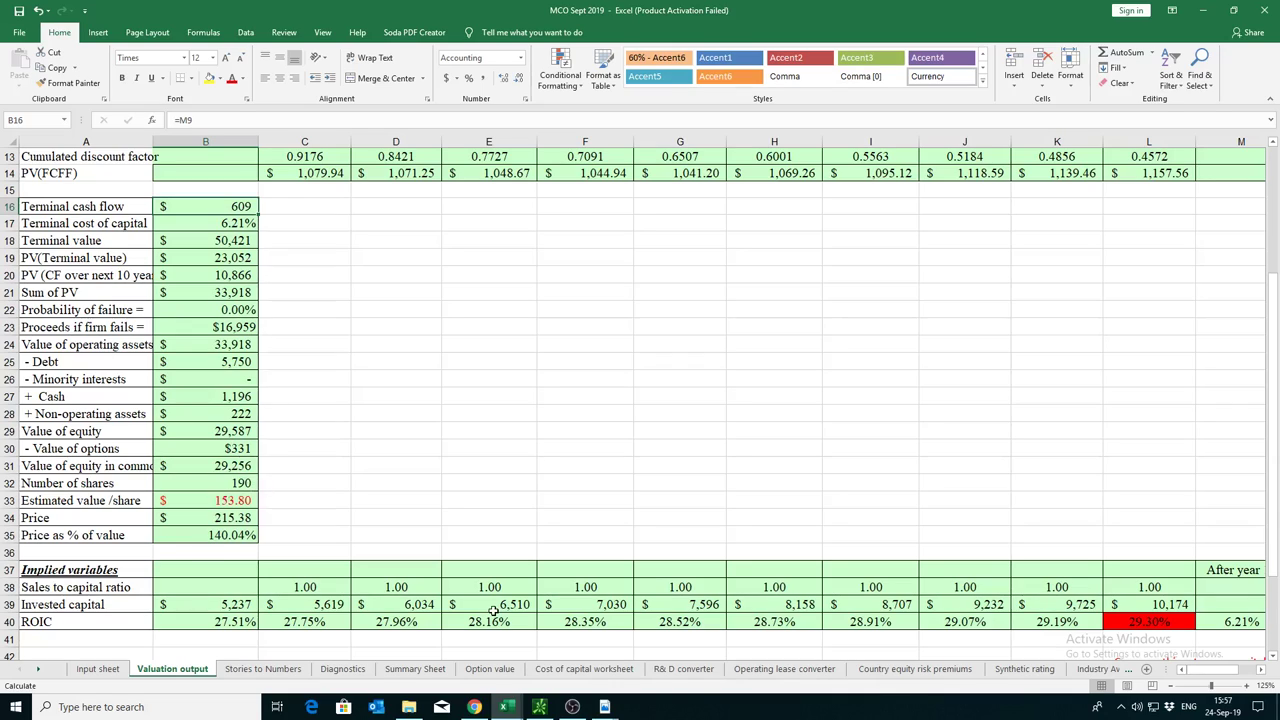
pyautogui.click(540, 706)
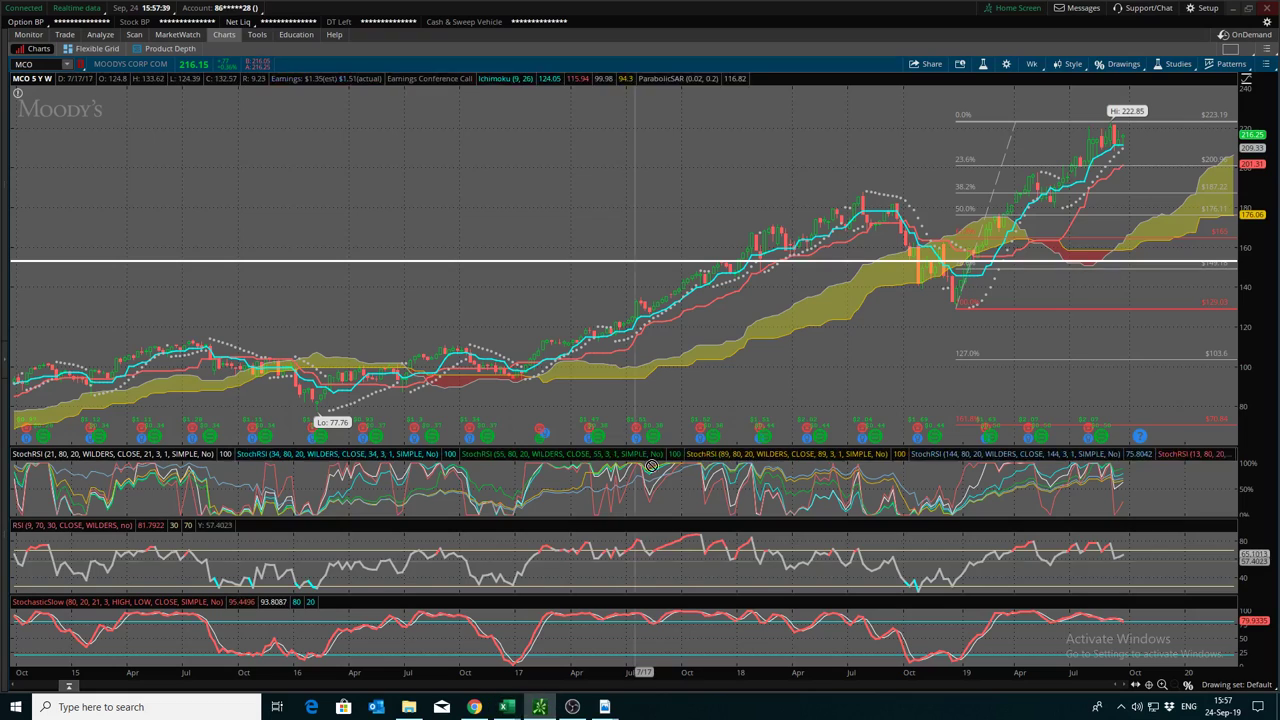
pyautogui.rightClick(671, 259)
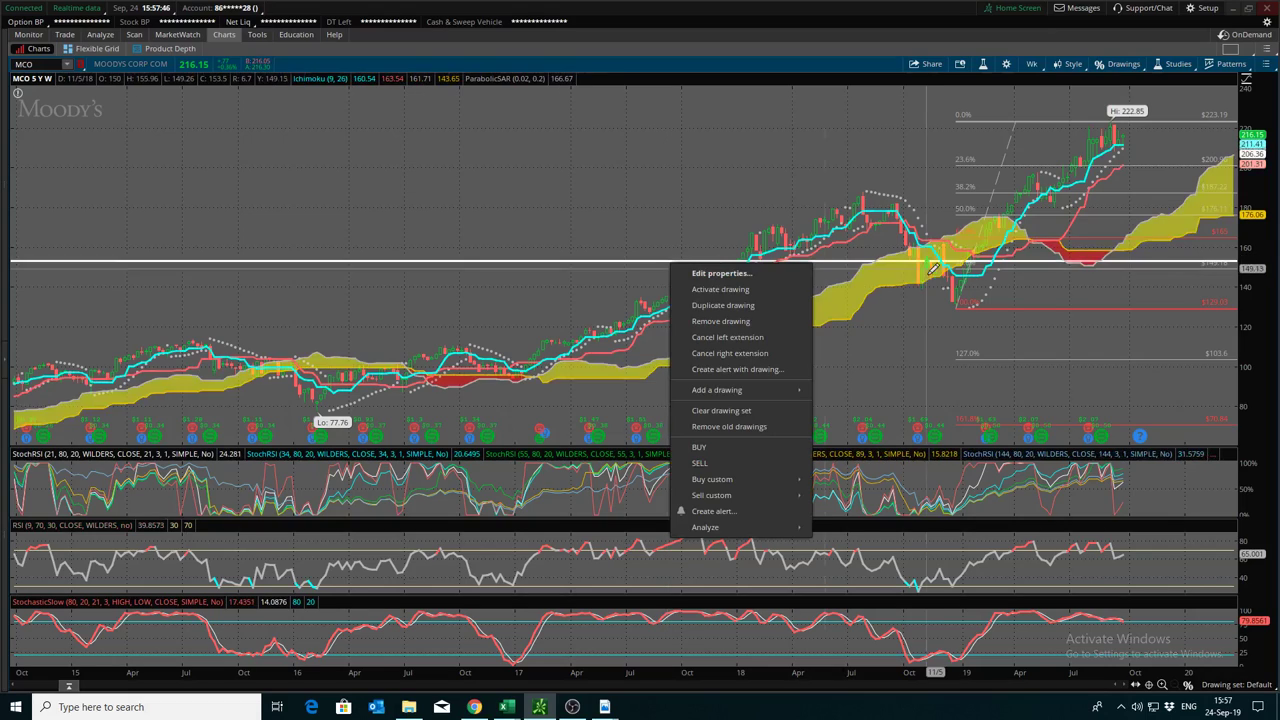
pyautogui.click(879, 351)
pyautogui.click(880, 353)
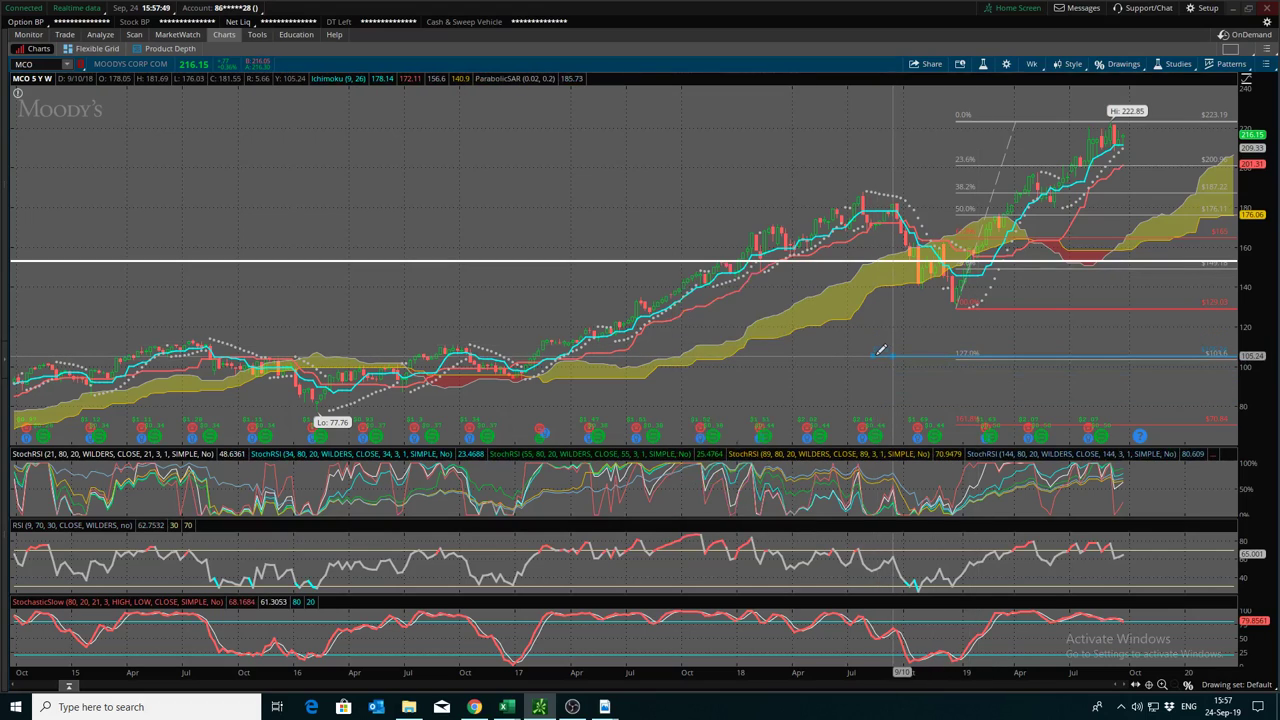
pyautogui.press('Delete')
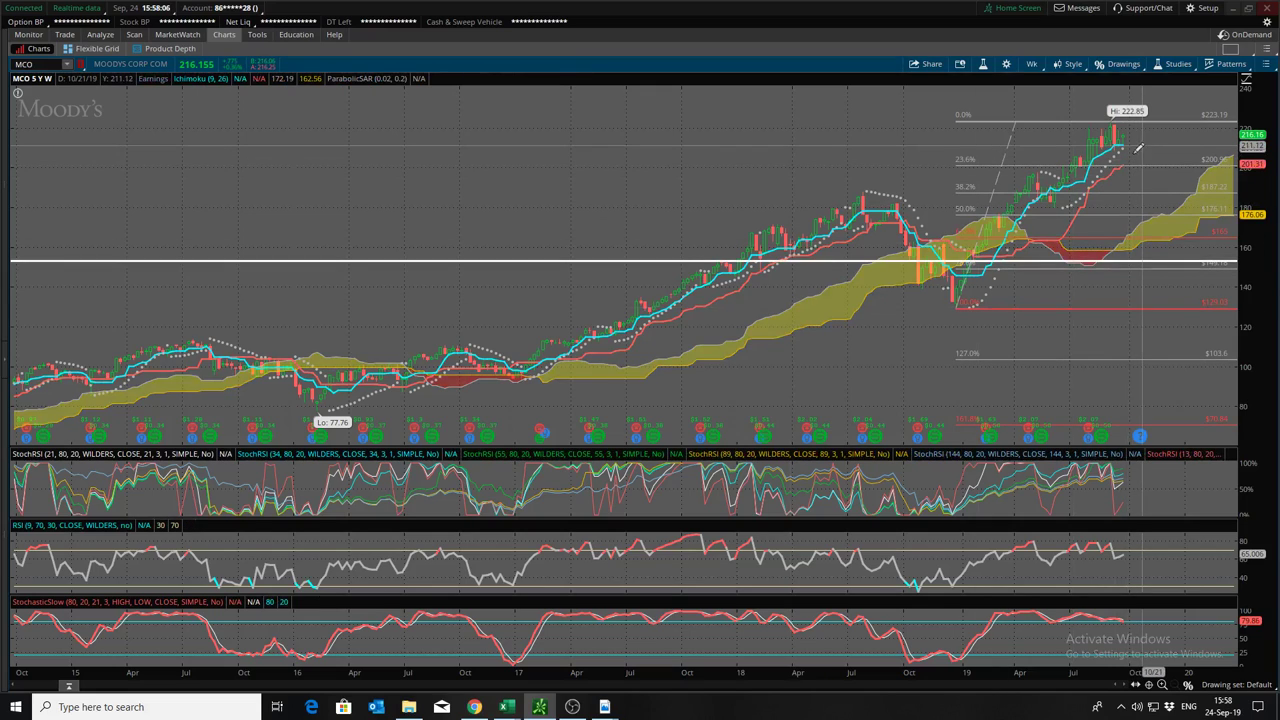
# Step: Switch to the MCO Sept 2019 workbook in Excel and calculate price minus estimated value per share in D34 with =B34-B33
pyautogui.moveTo(512, 708)
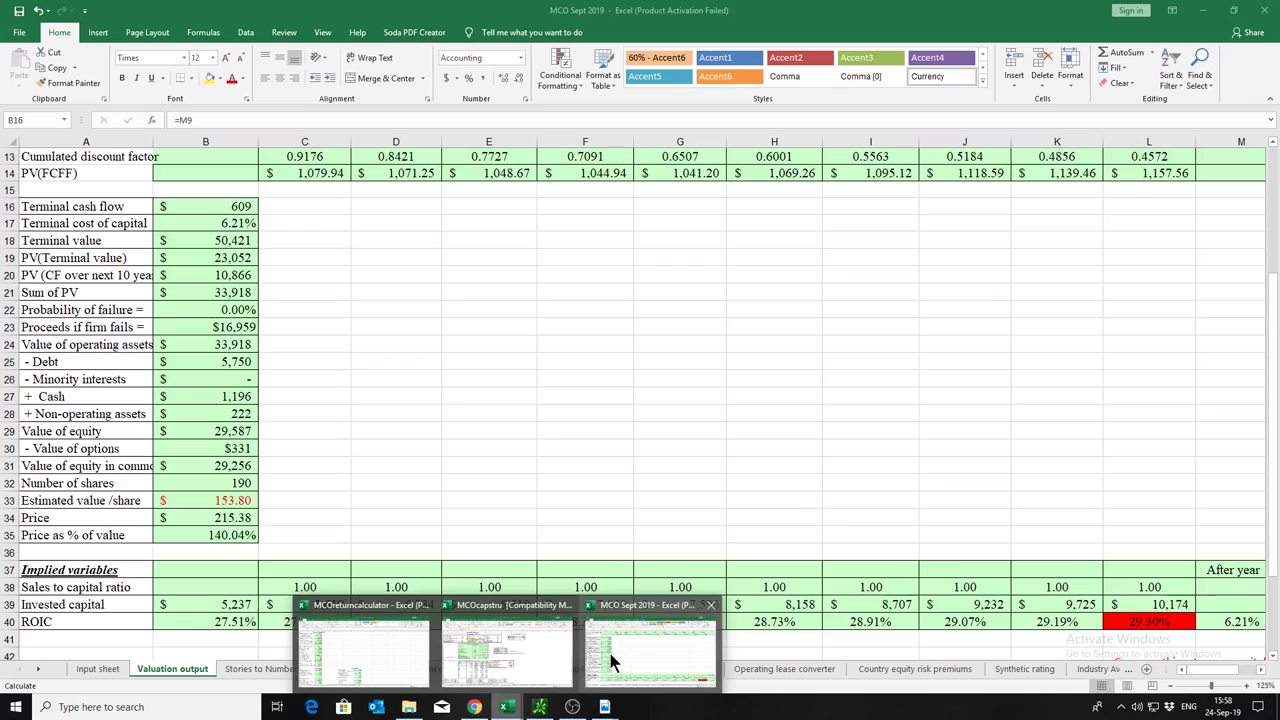
pyautogui.click(612, 662)
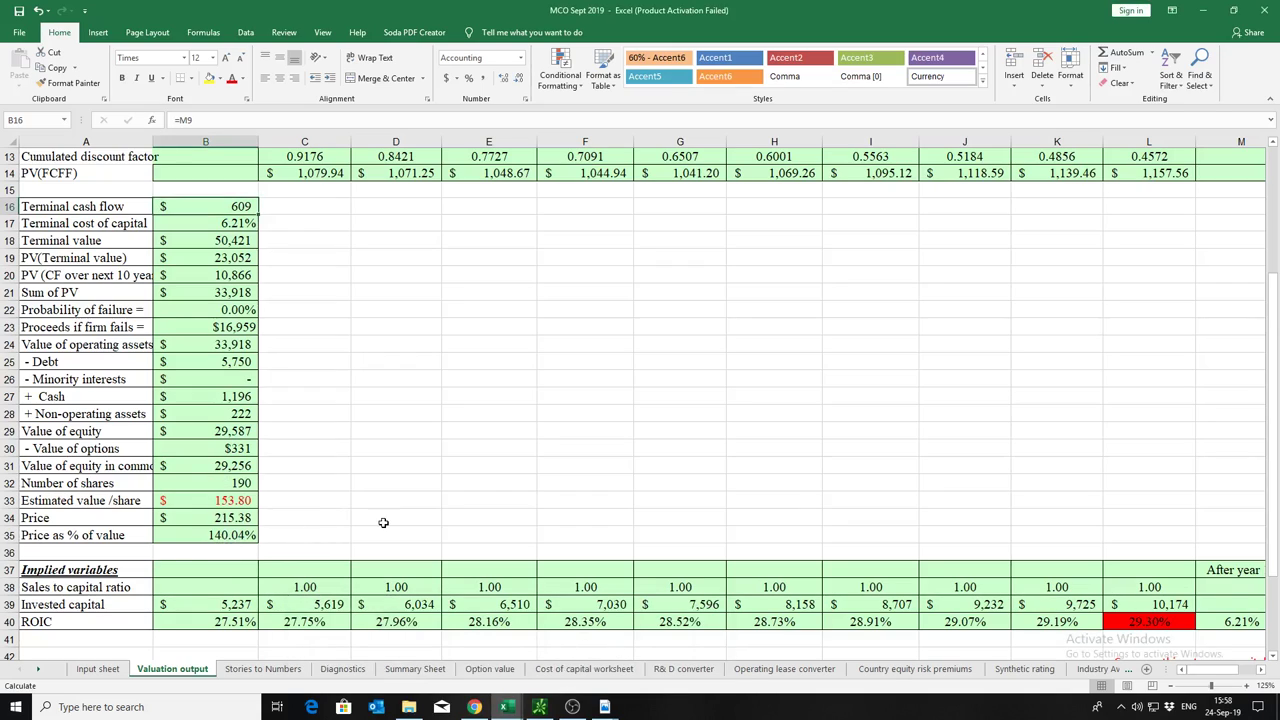
pyautogui.click(389, 519)
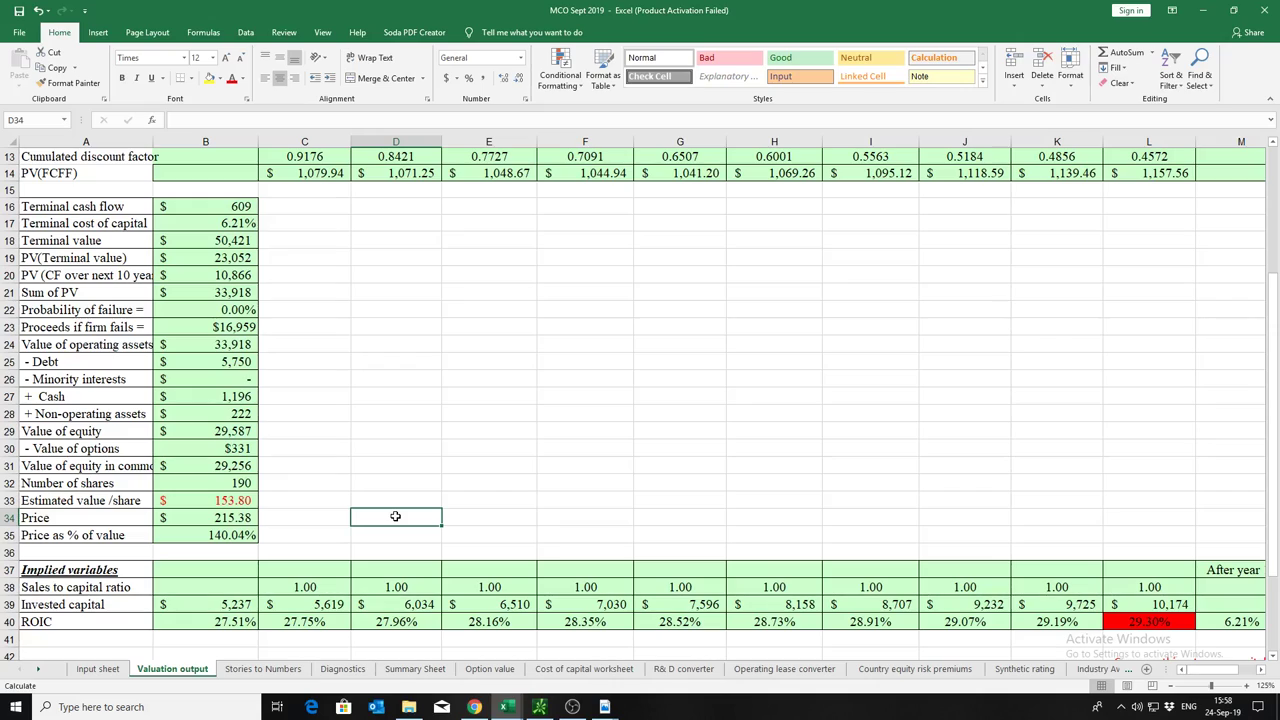
pyautogui.write('=')
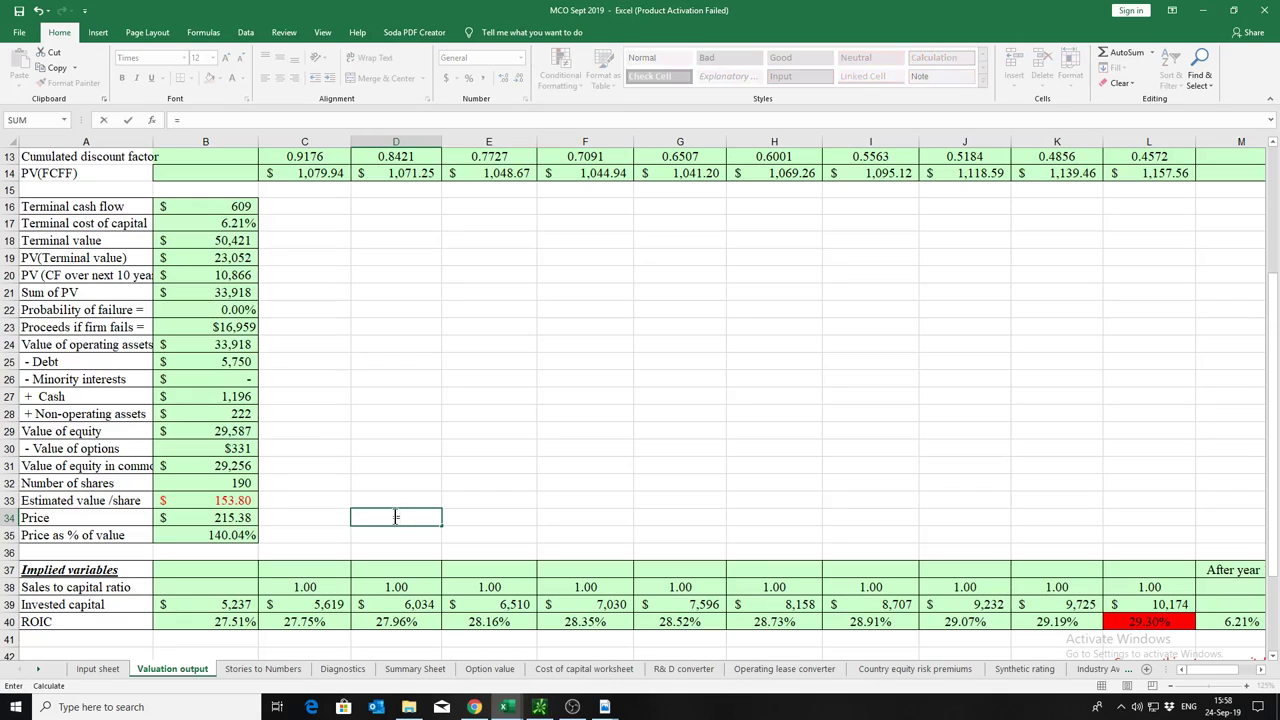
pyautogui.click(220, 519)
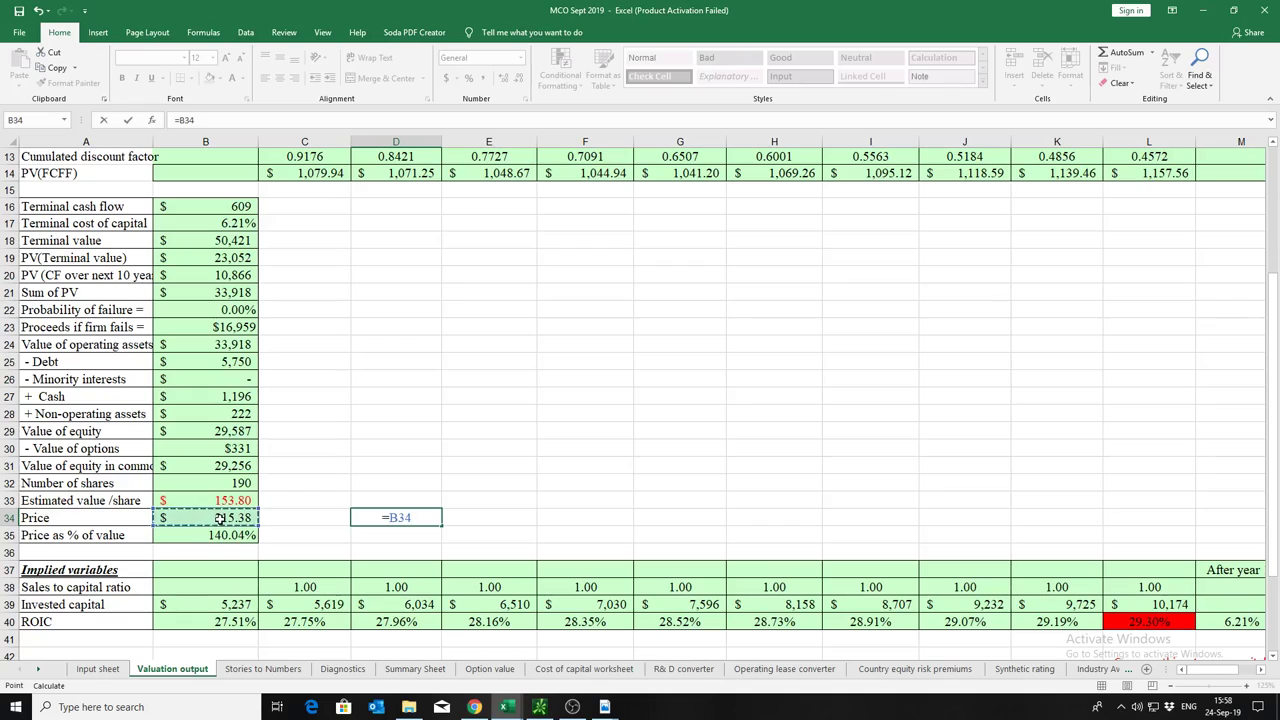
pyautogui.write('-')
pyautogui.click(230, 500)
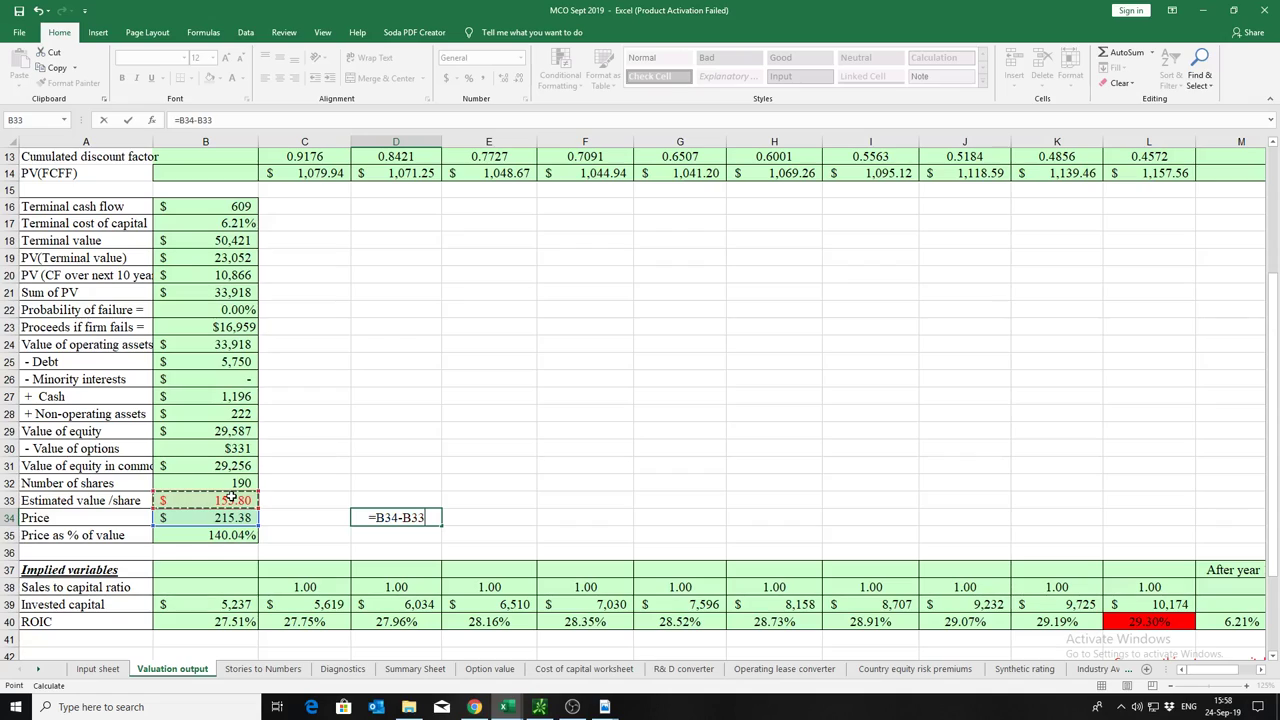
pyautogui.press('Return')
# Step: Calculate the price gap as a fraction of the current price in E34 with =D34/B34
pyautogui.click(494, 513)
pyautogui.write('=')
pyautogui.click(413, 517)
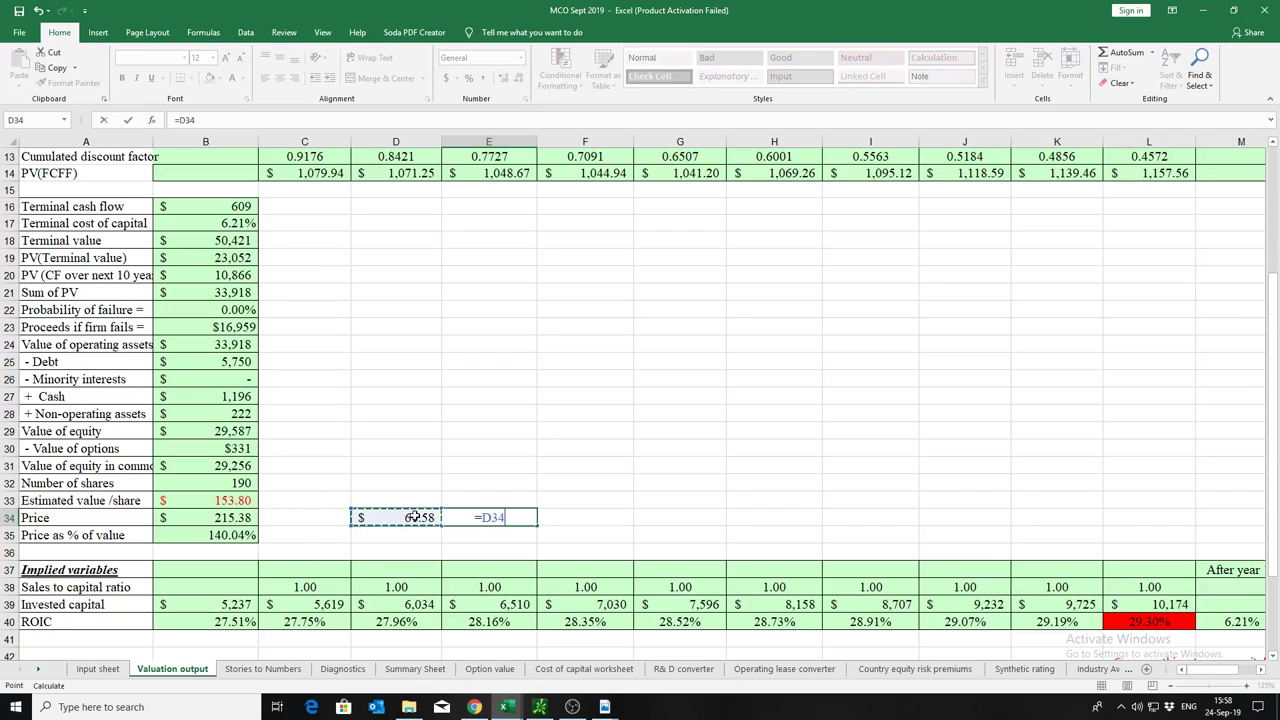
pyautogui.write('/')
pyautogui.click(214, 517)
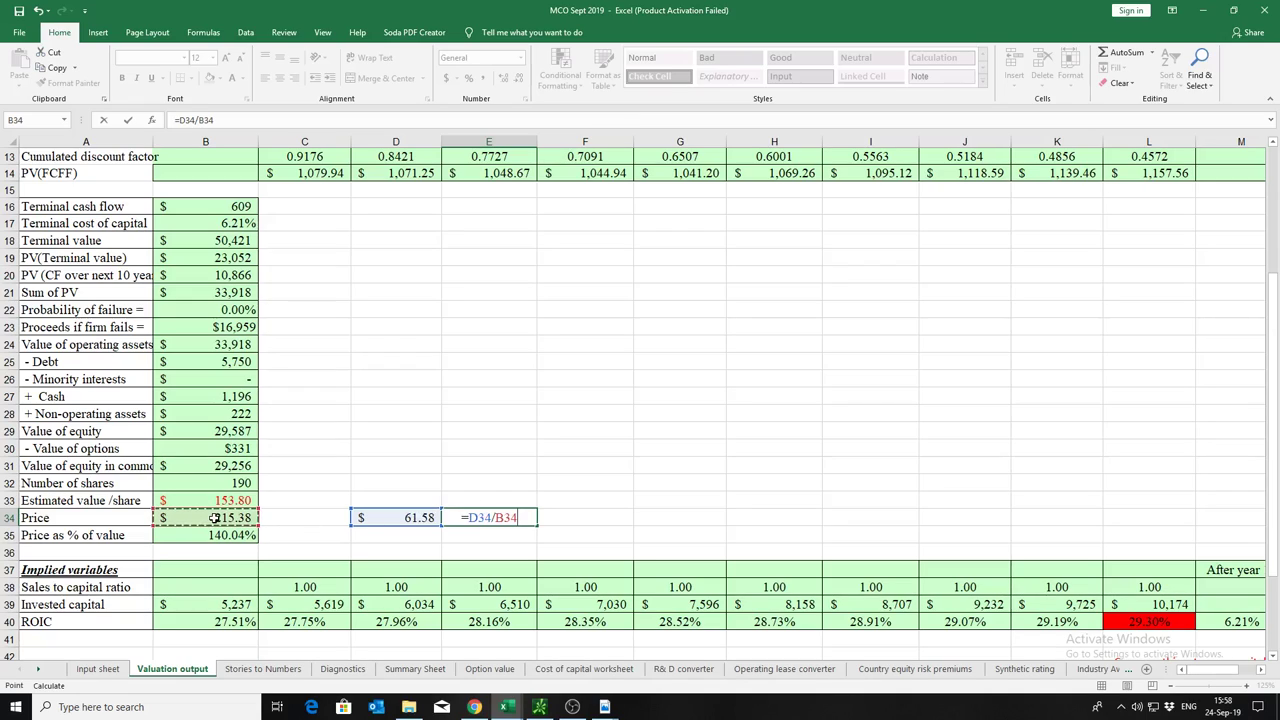
pyautogui.press('Return')
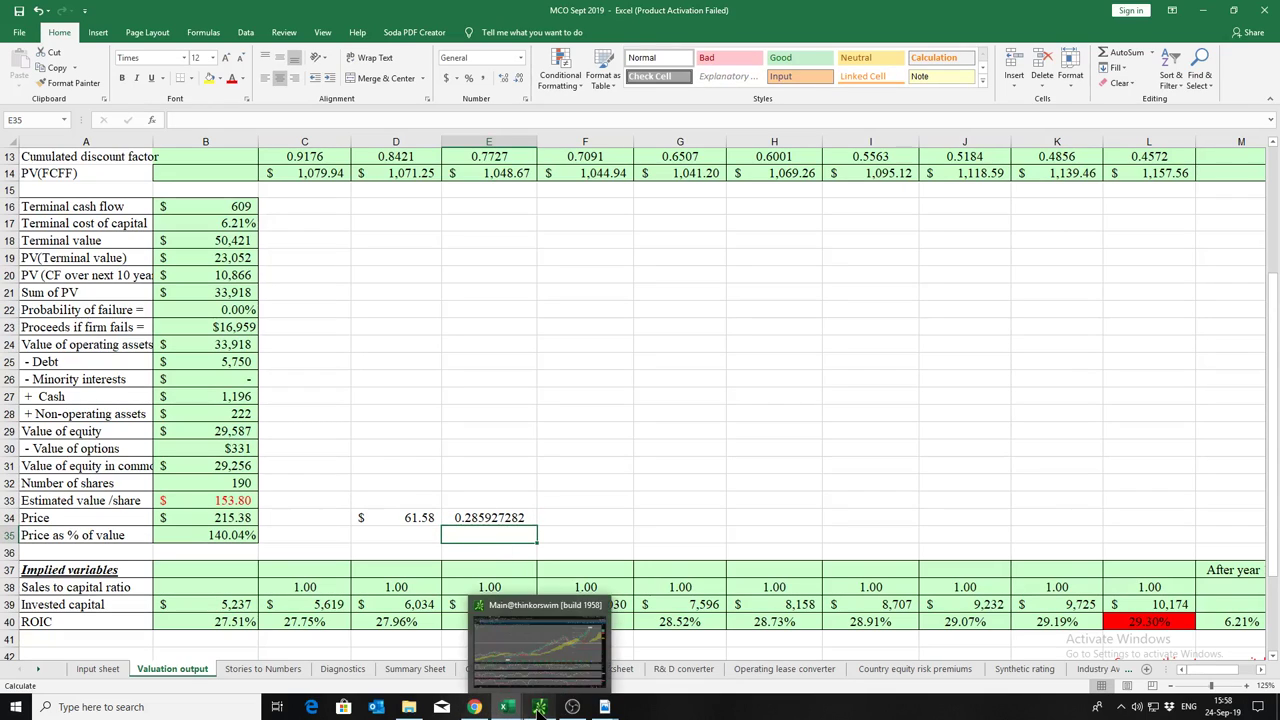
# Step: Switch to the thinkorswim MCO chart and draw a trendline from the latest price candles down to the white horizontal line
pyautogui.click(539, 711)
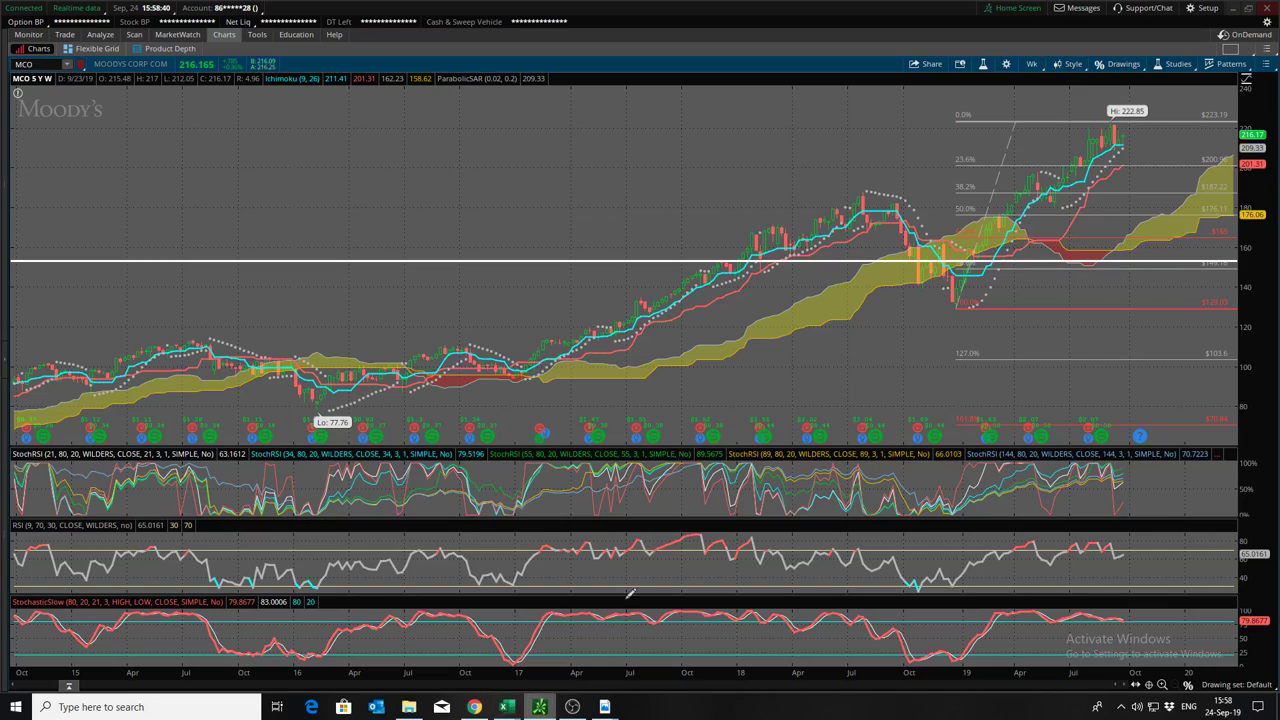
pyautogui.click(1115, 64)
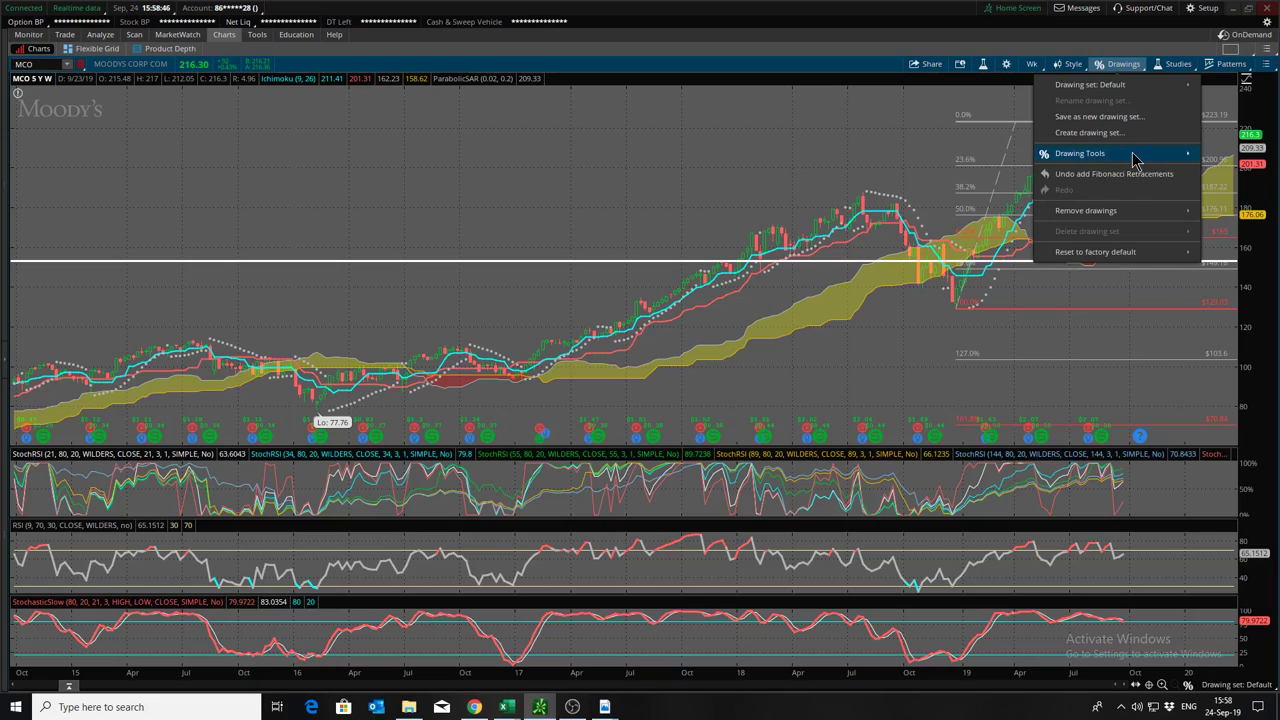
pyautogui.moveTo(1145, 157)
pyautogui.click(1213, 179)
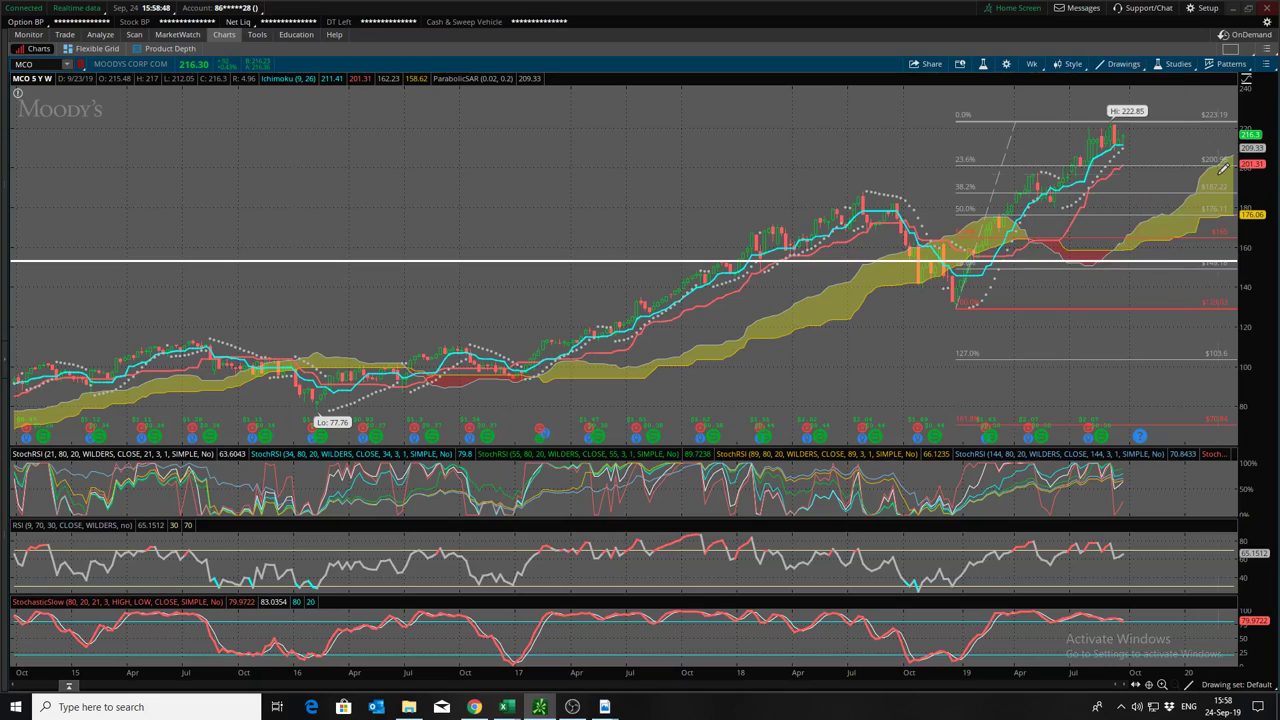
pyautogui.click(1123, 140)
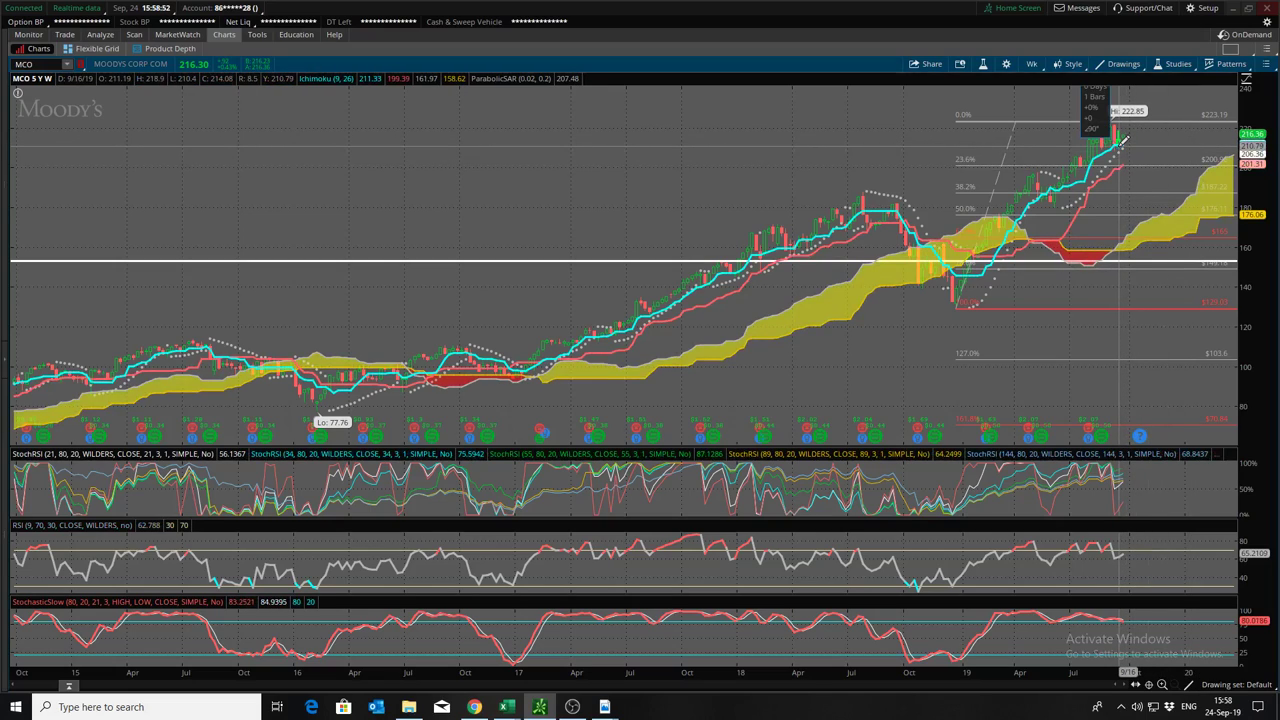
pyautogui.click(1158, 255)
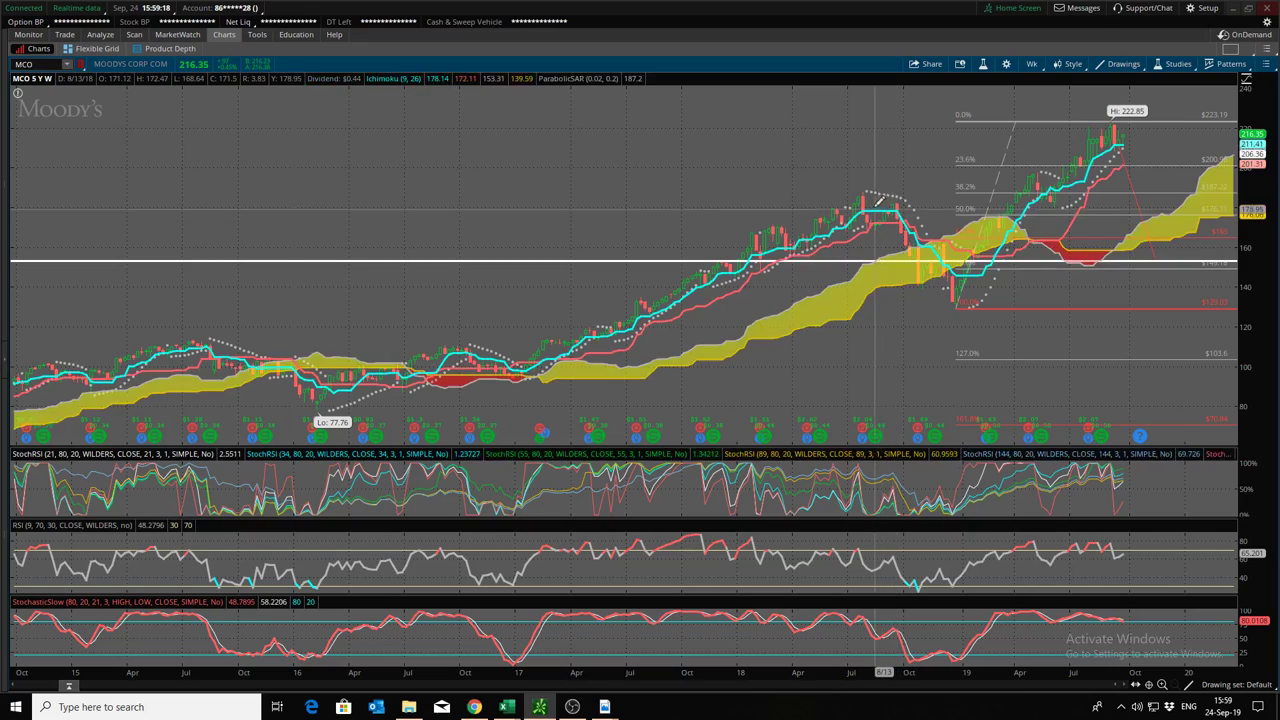
# Step: Draw trendlines from the July 2018 peak at about 188 to the December low at about 130, and from the mid-2015 peak to the February 2016 low
pyautogui.click(868, 190)
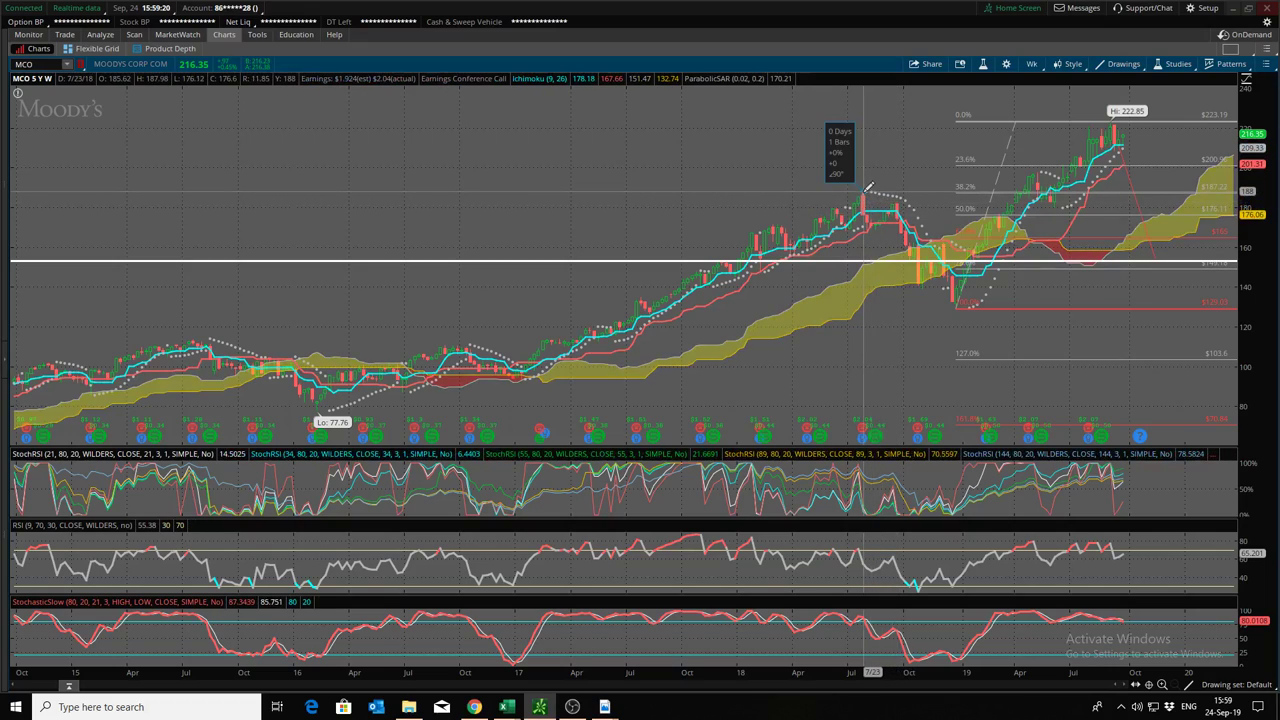
pyautogui.moveTo(872, 189); pyautogui.dragTo(958, 300)
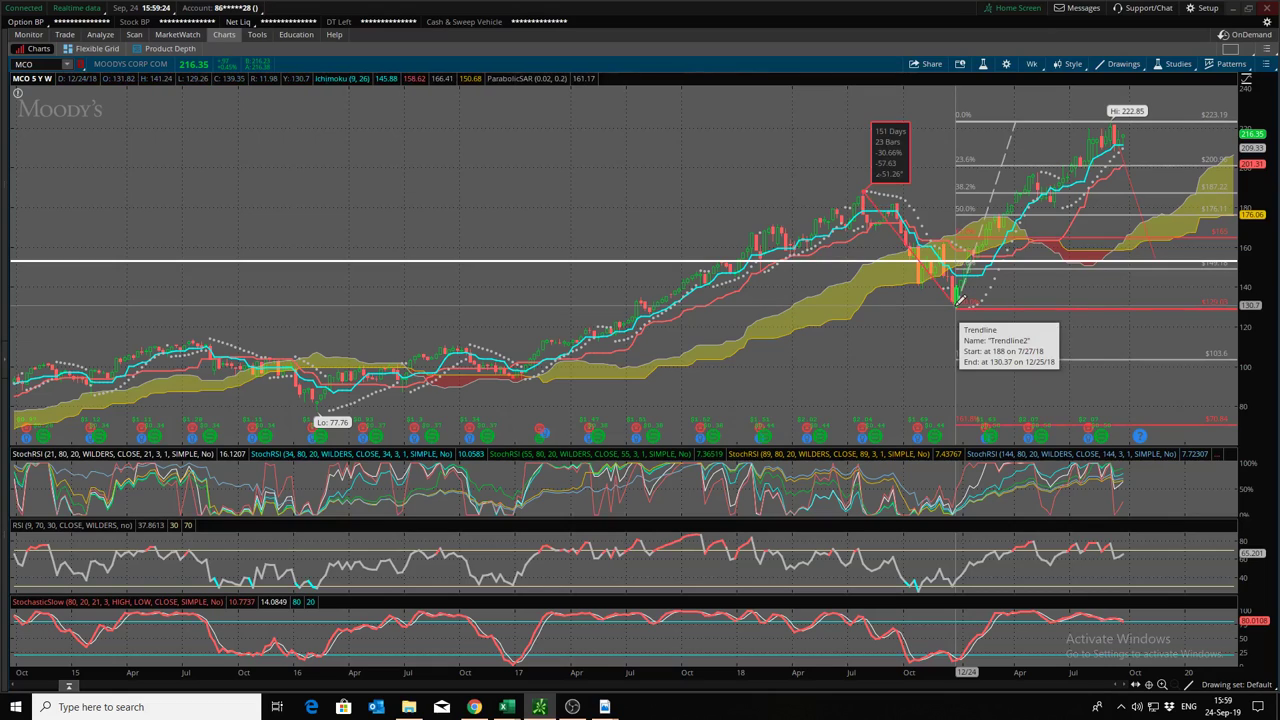
pyautogui.press('Delete')
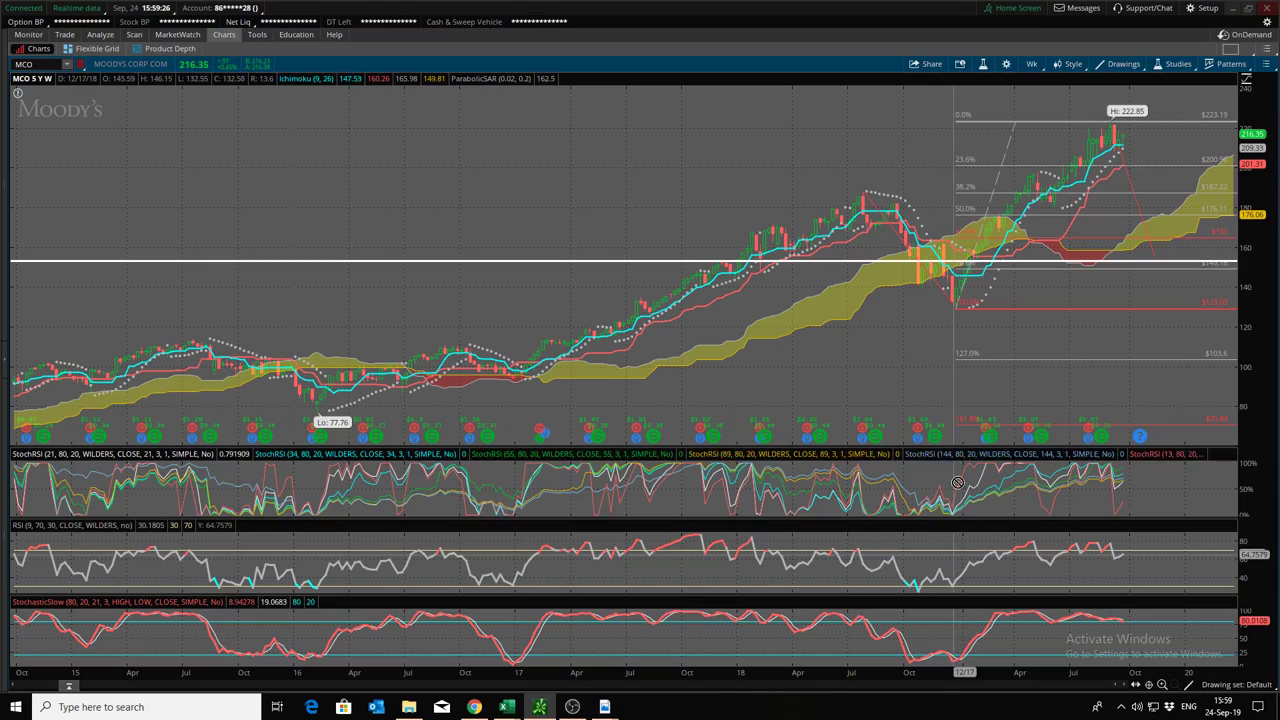
pyautogui.hotkey('ctrl', 'z')
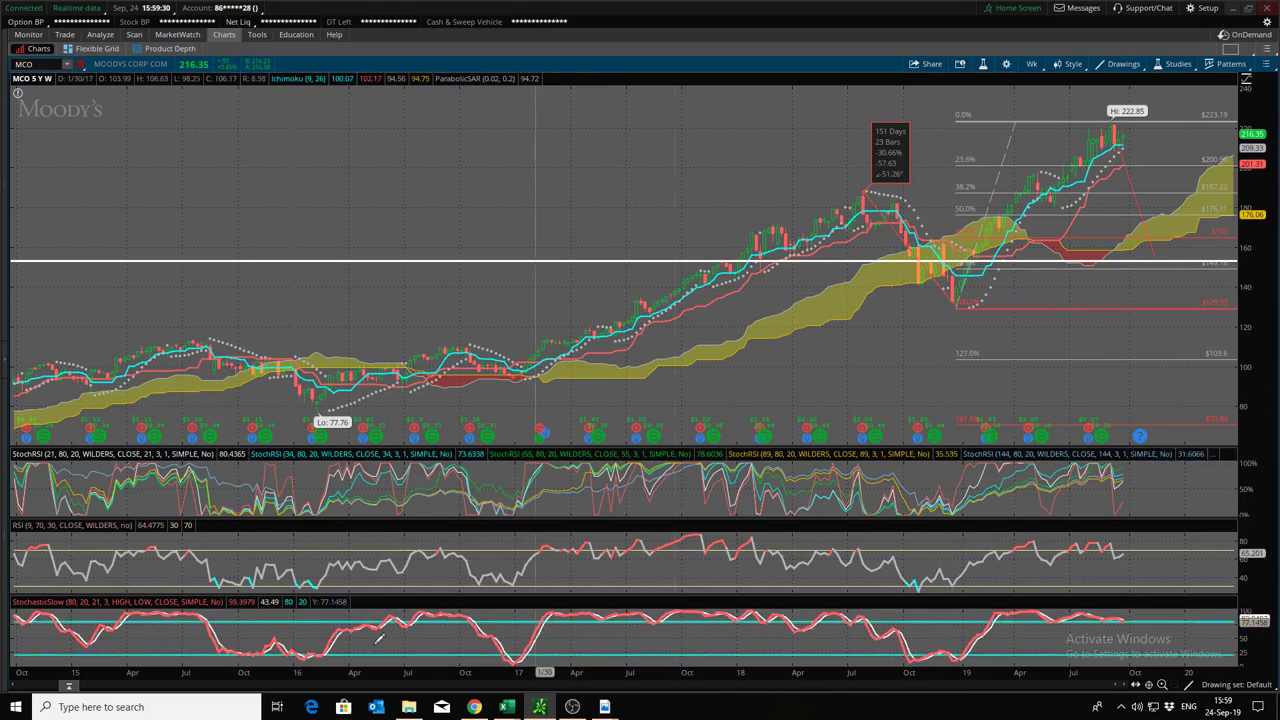
pyautogui.click(198, 336)
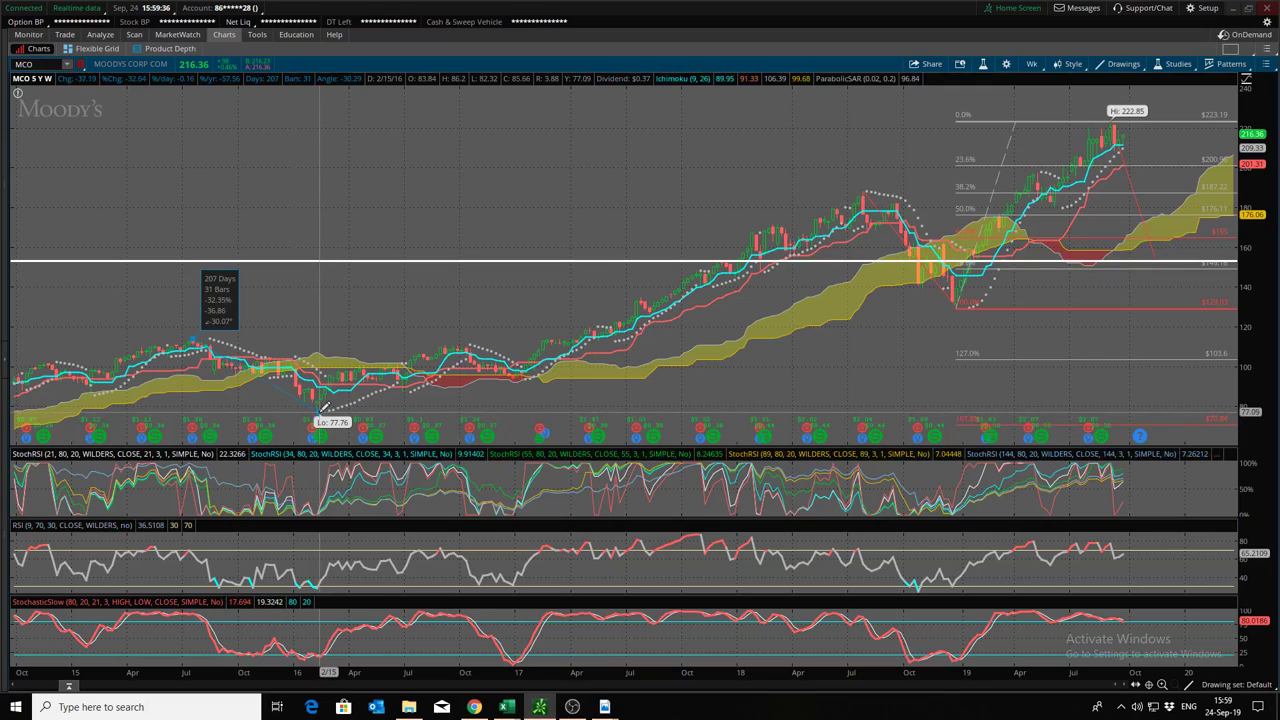
pyautogui.click(324, 408)
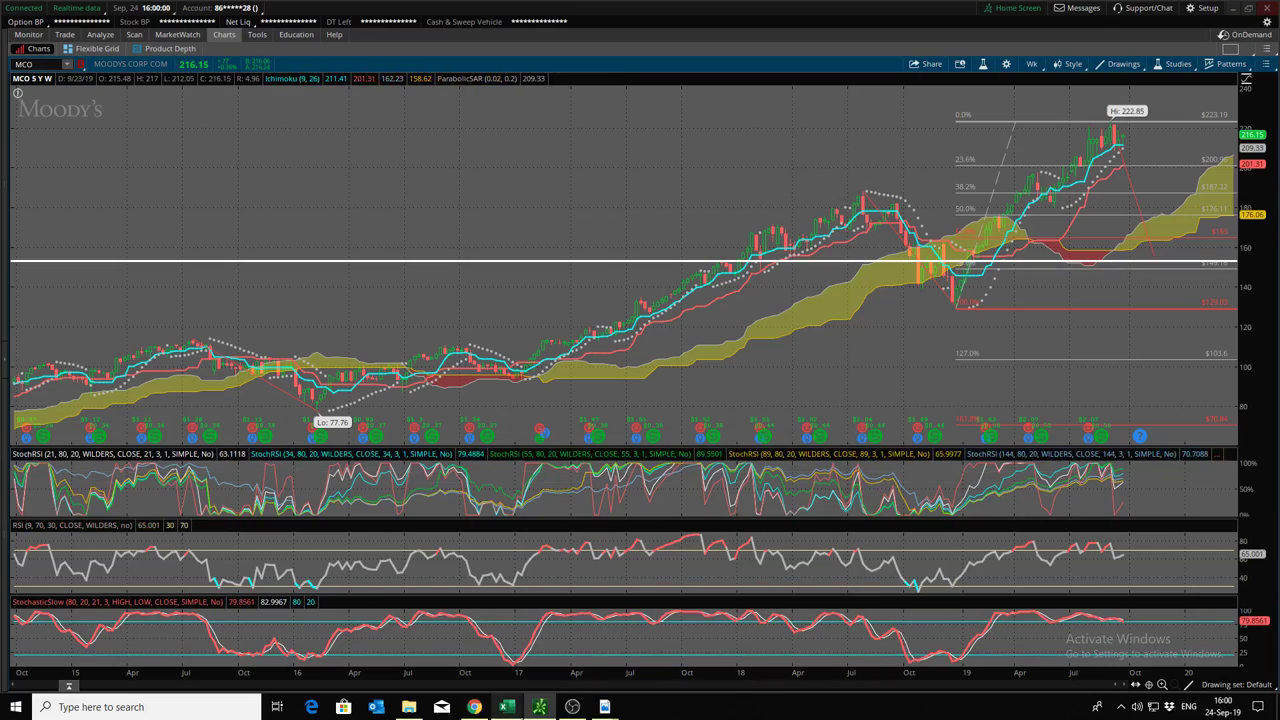
# Step: Check the Optimal Capital Structure results in the MCOcapstru workbook in Excel and return to the Input sheet of MCO Sept 2019
pyautogui.moveTo(512, 706)
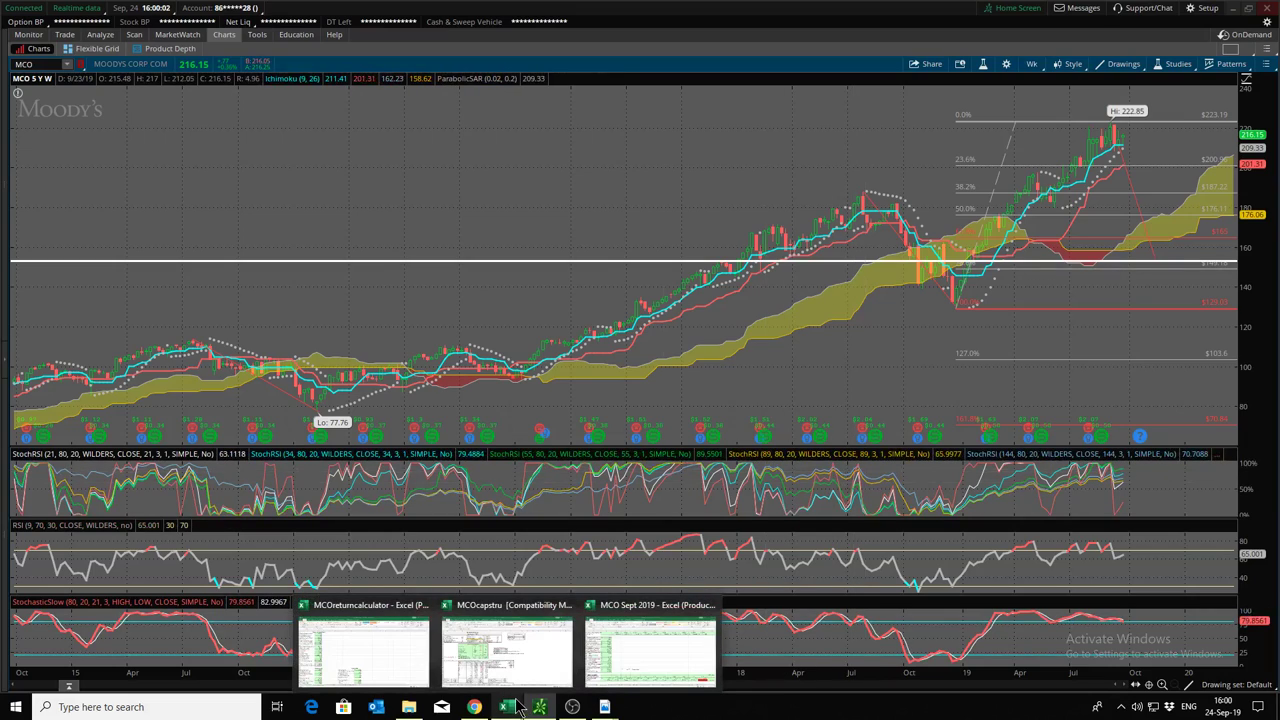
pyautogui.moveTo(544, 613)
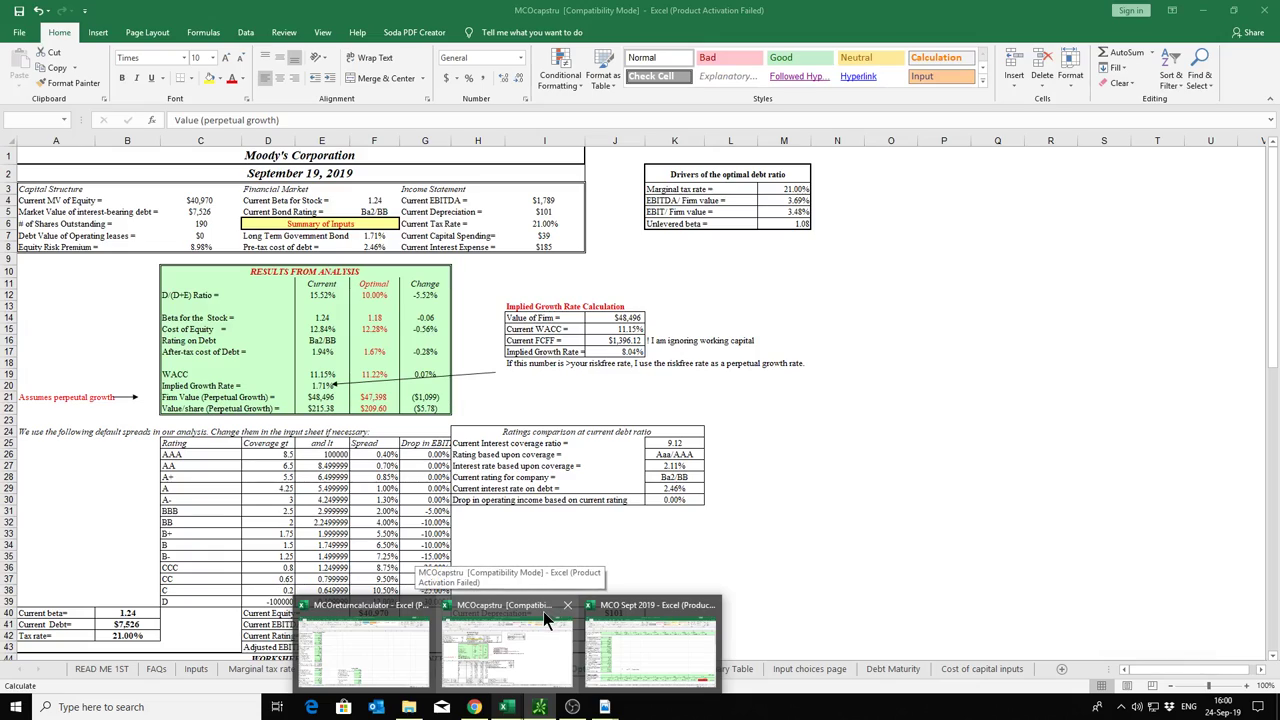
pyautogui.click(510, 657)
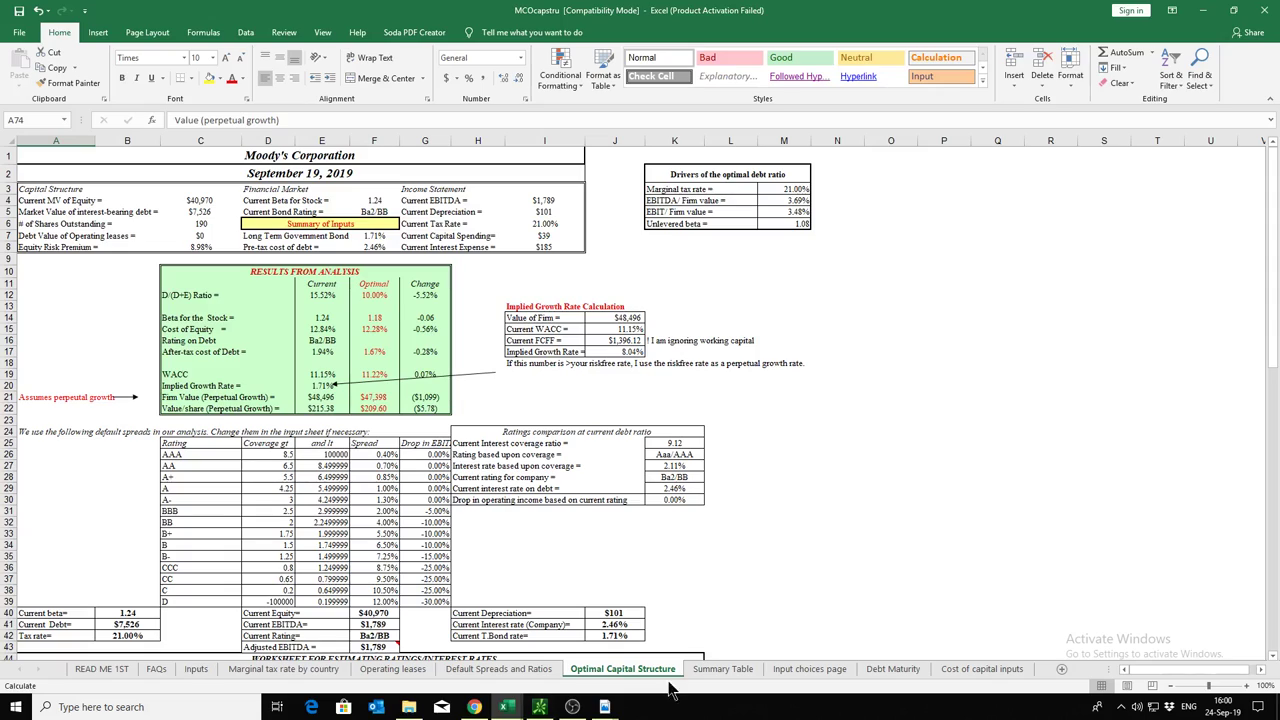
pyautogui.moveTo(495, 712)
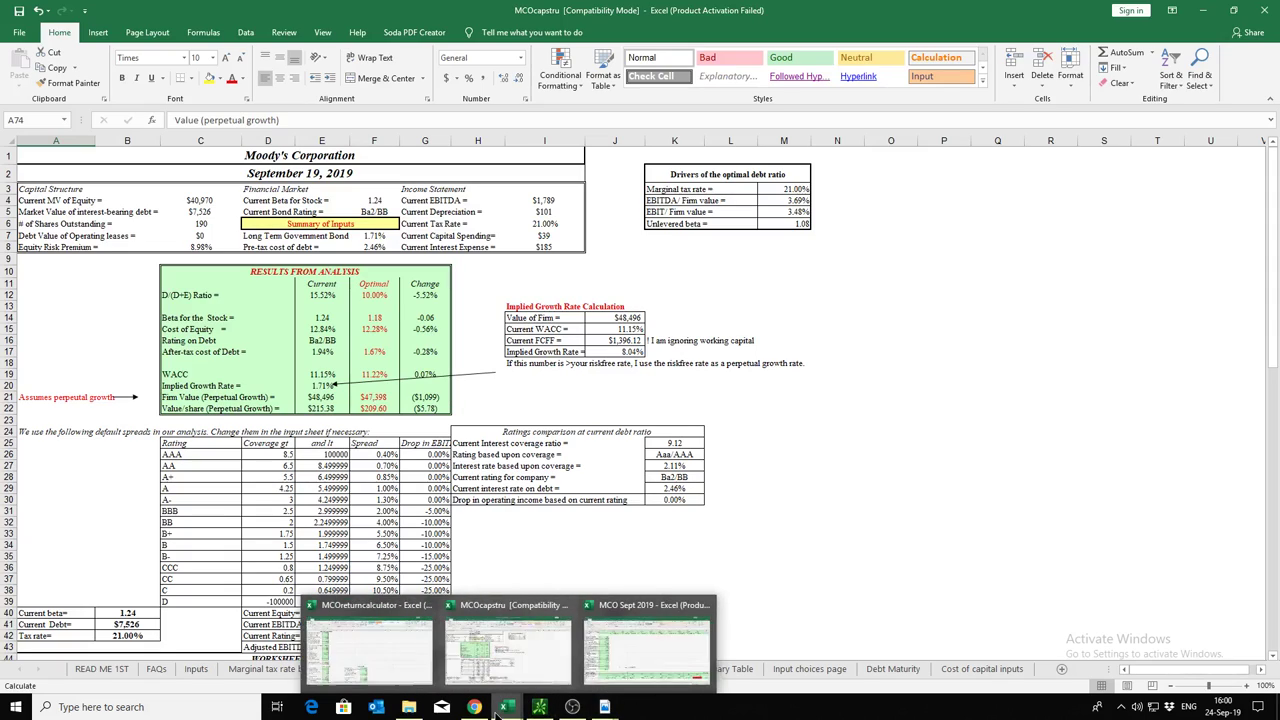
pyautogui.click(619, 632)
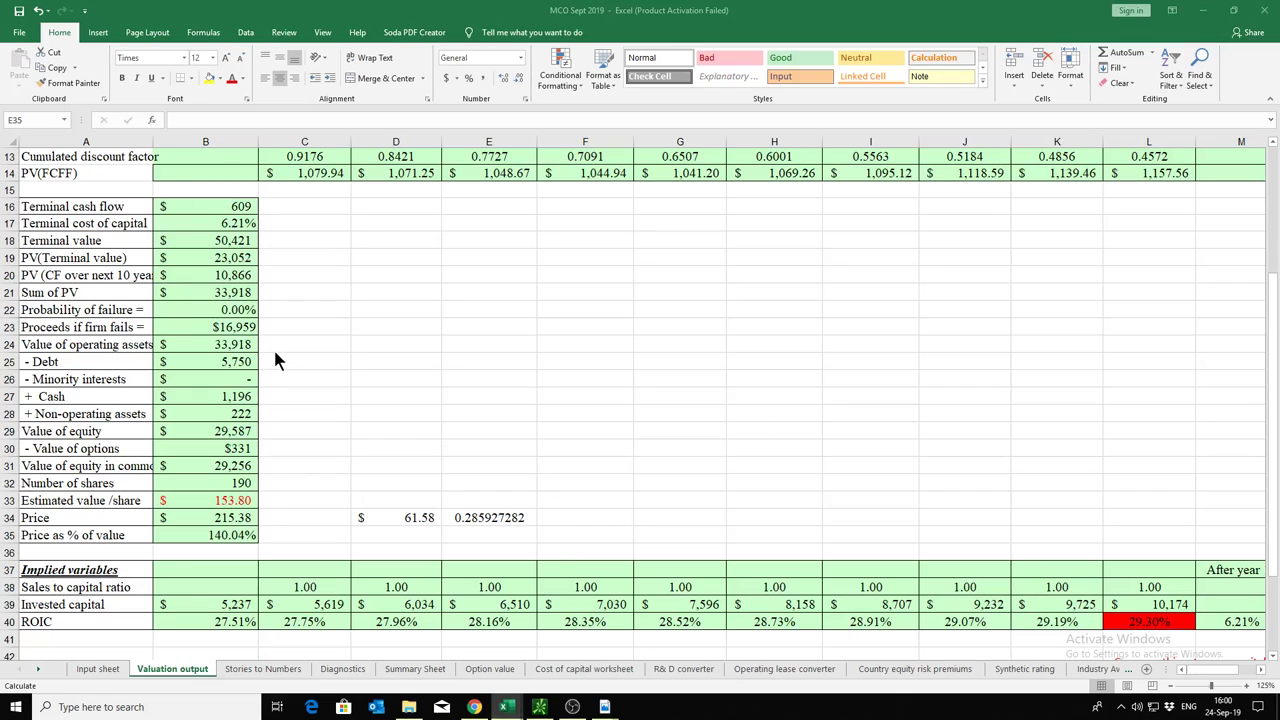
pyautogui.click(118, 669)
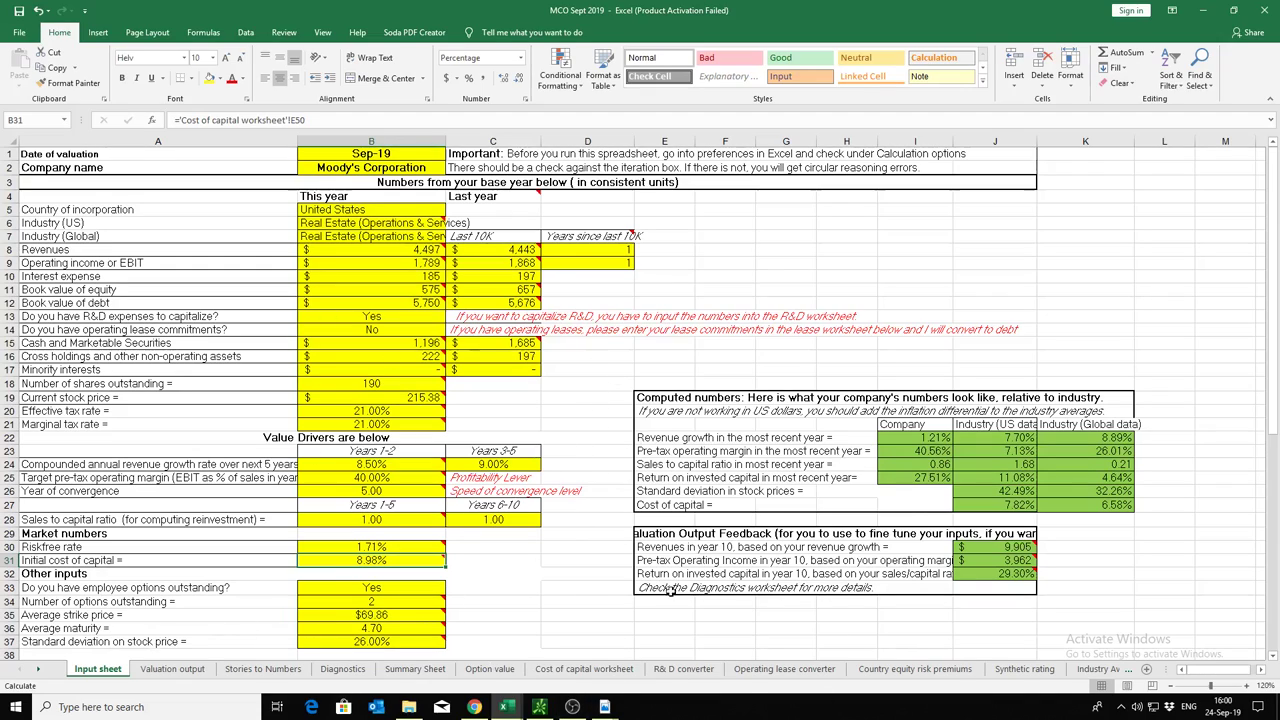
# Step: Switch to the MCOcapstru workbook and view the debt and general market data on its Inputs sheet
pyautogui.moveTo(507, 707)
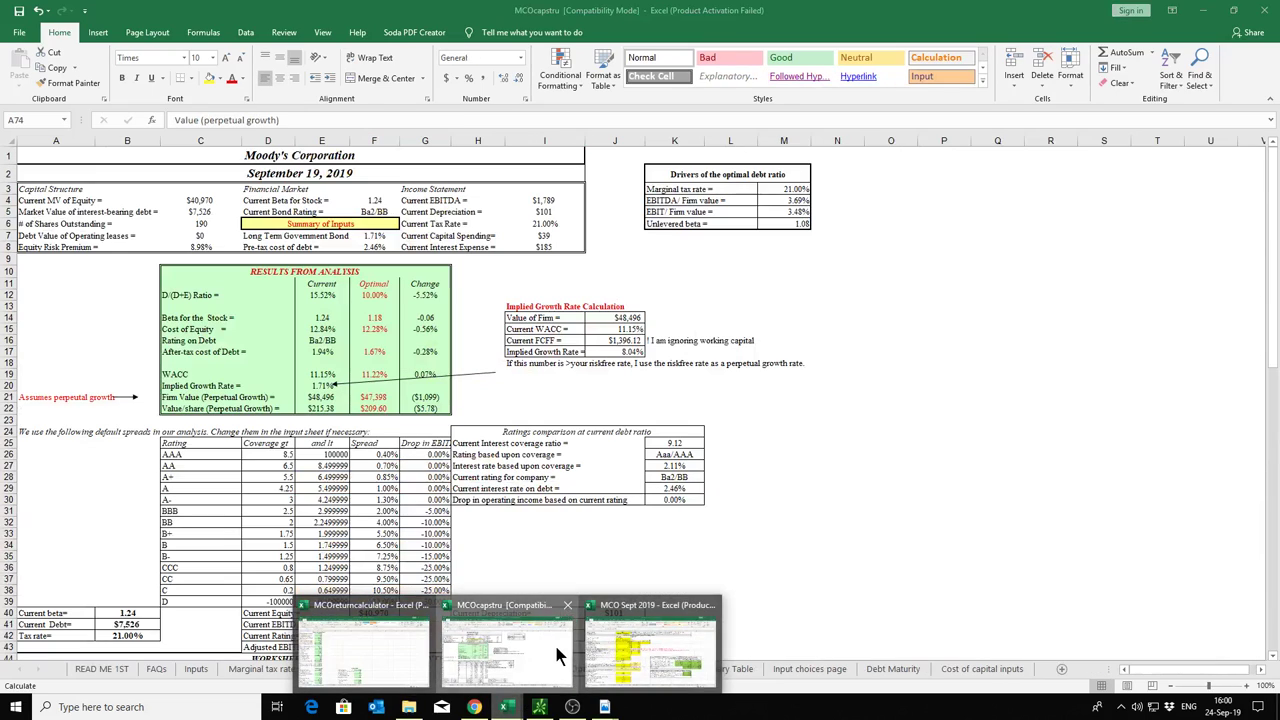
pyautogui.click(555, 648)
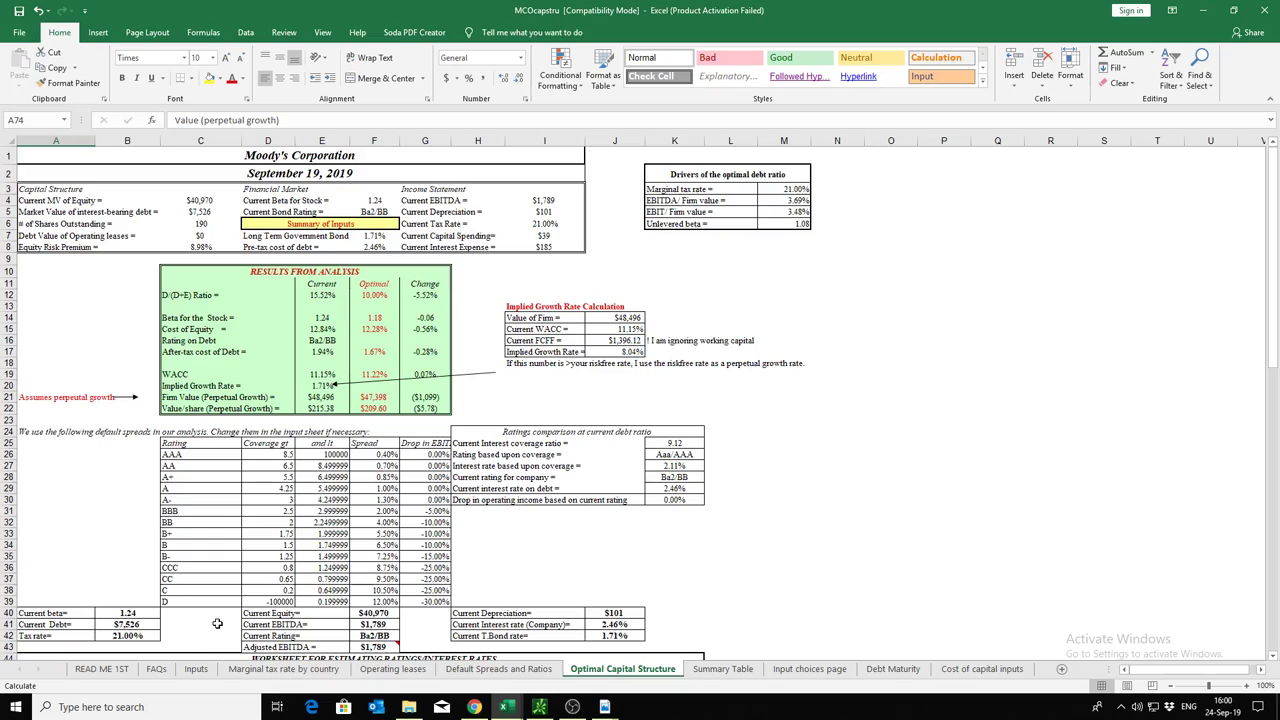
pyautogui.click(198, 676)
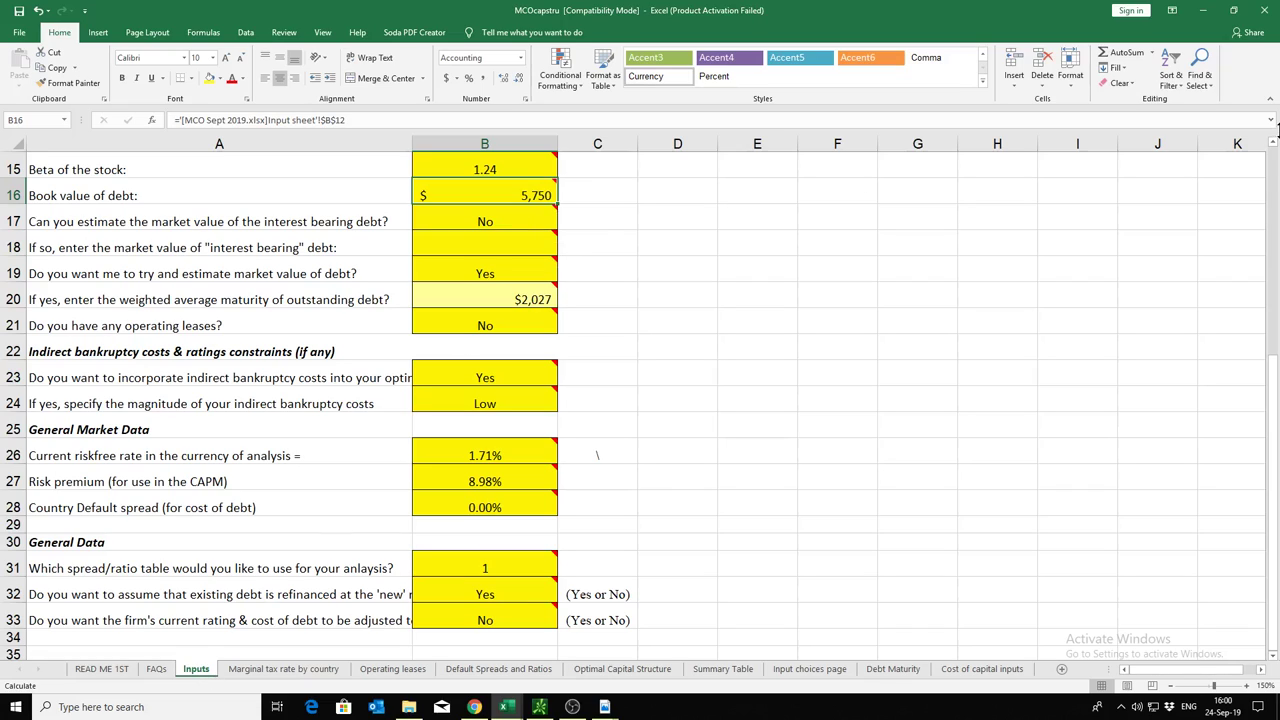
# Step: Review the financial information and market inputs for Moody's on the Inputs sheet, from EBITDA and capital spending to market price per share
pyautogui.click(1275, 176)
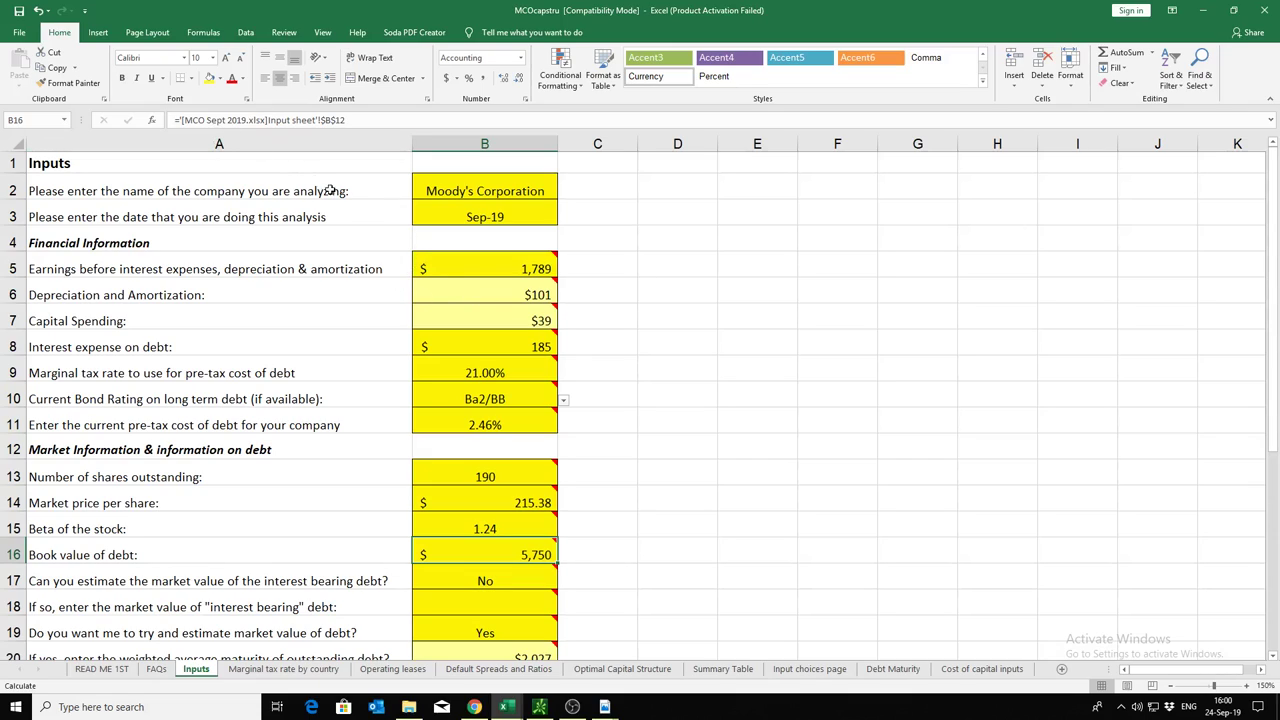
pyautogui.click(503, 272)
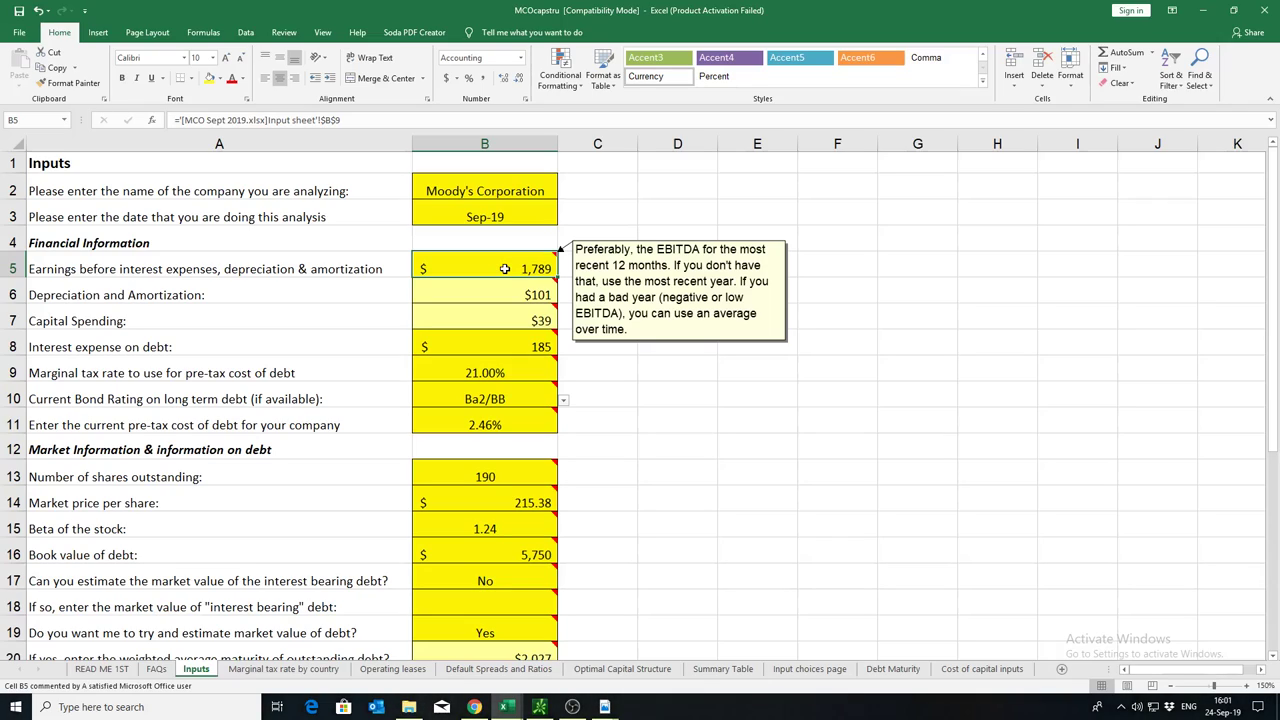
pyautogui.press('Down')
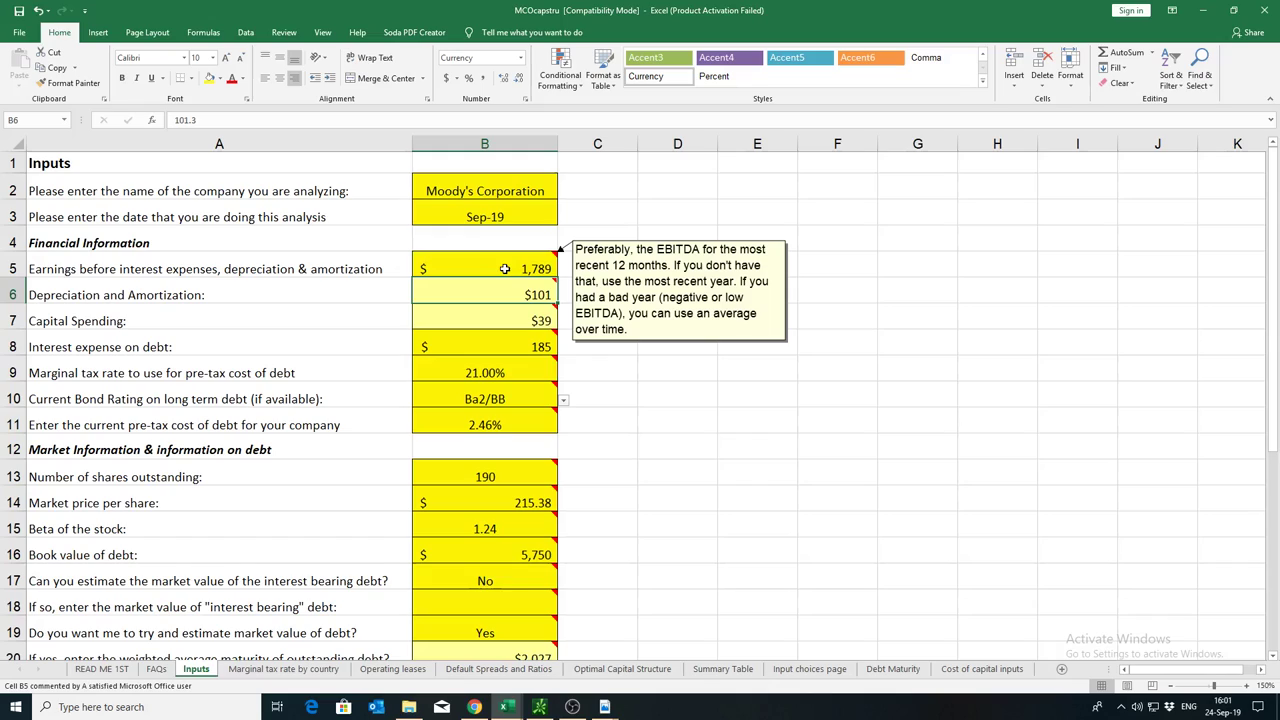
pyautogui.press('Down')
pyautogui.press('Down')
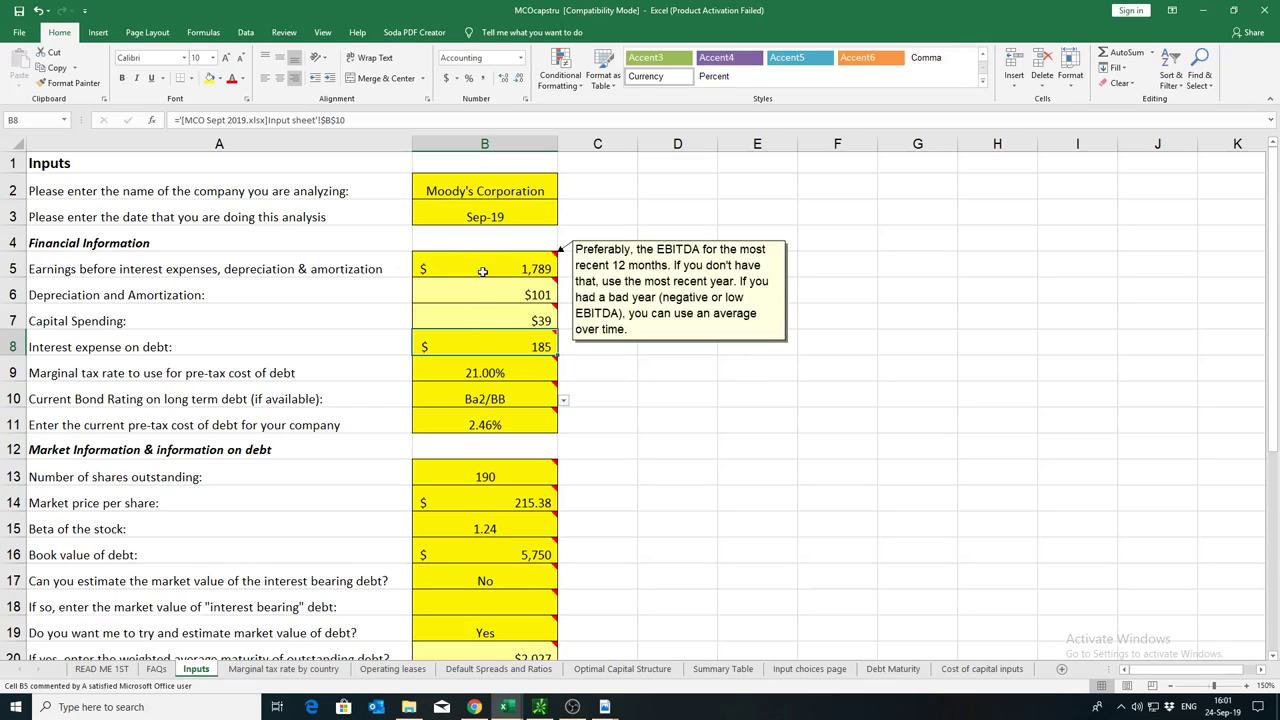
pyautogui.click(490, 321)
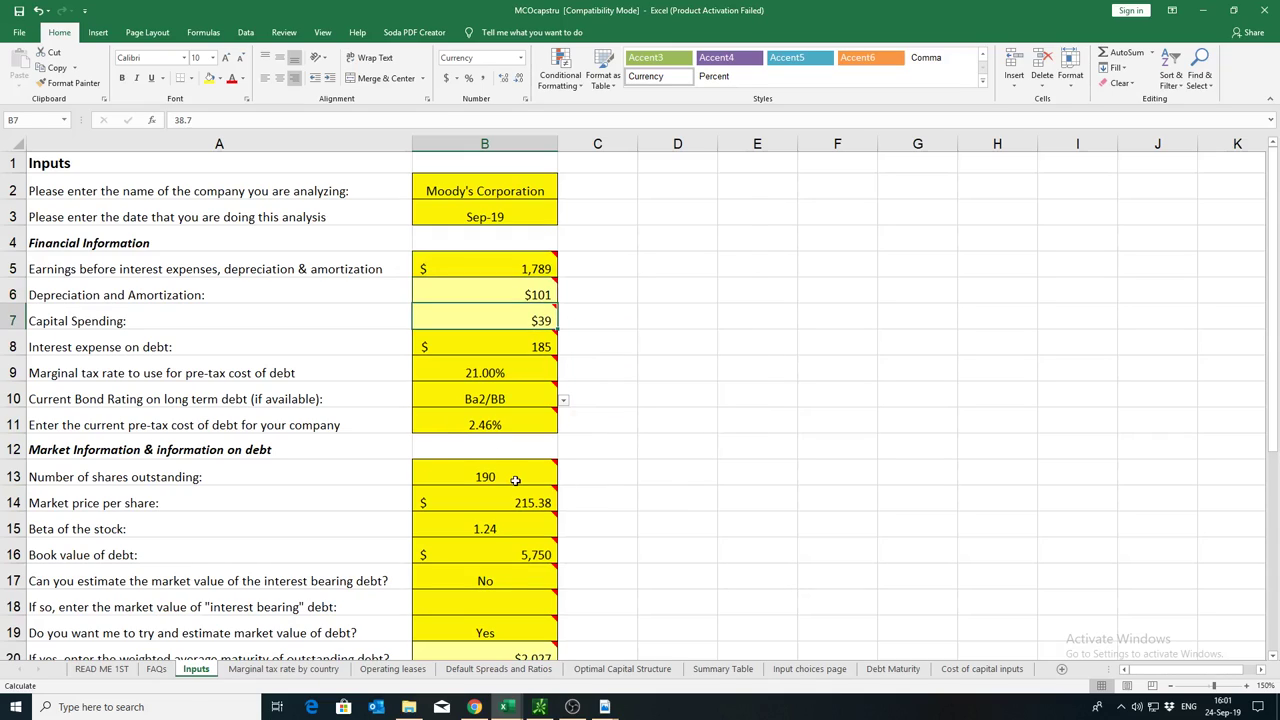
pyautogui.moveTo(515, 480)
pyautogui.press('Down')
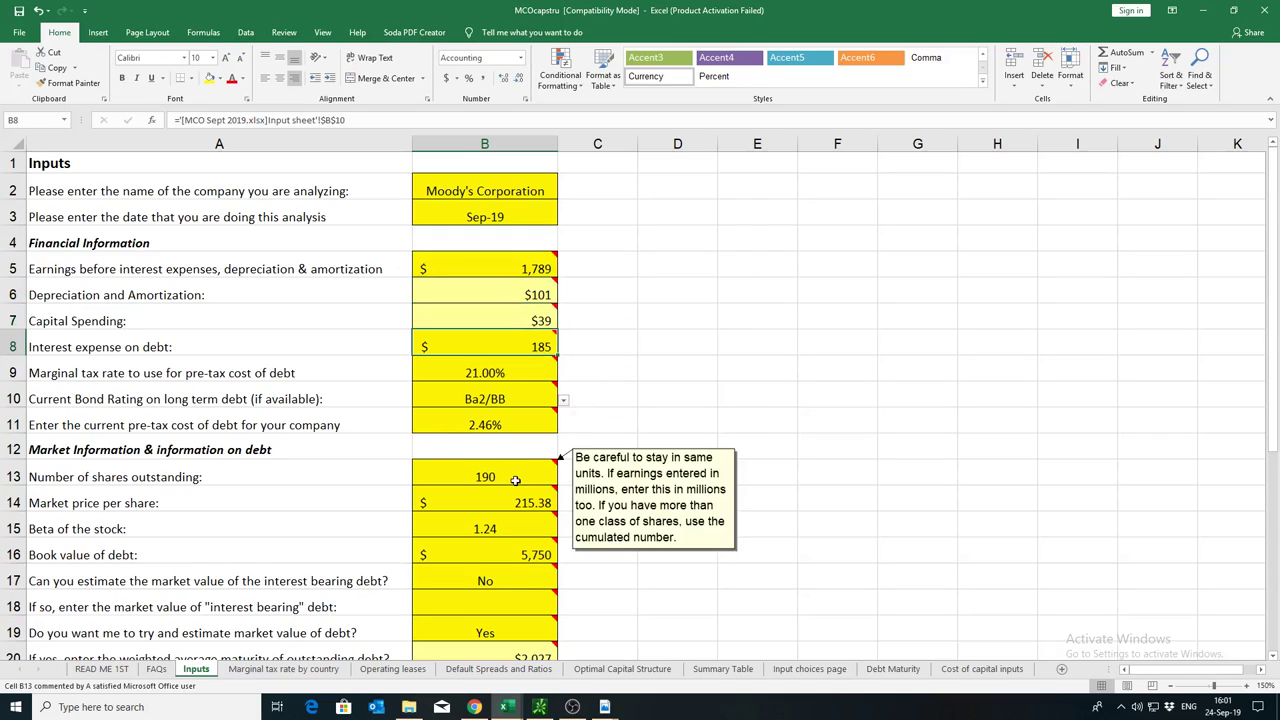
pyautogui.press('Down')
pyautogui.press('Down')
pyautogui.press('Down')
pyautogui.press('Down')
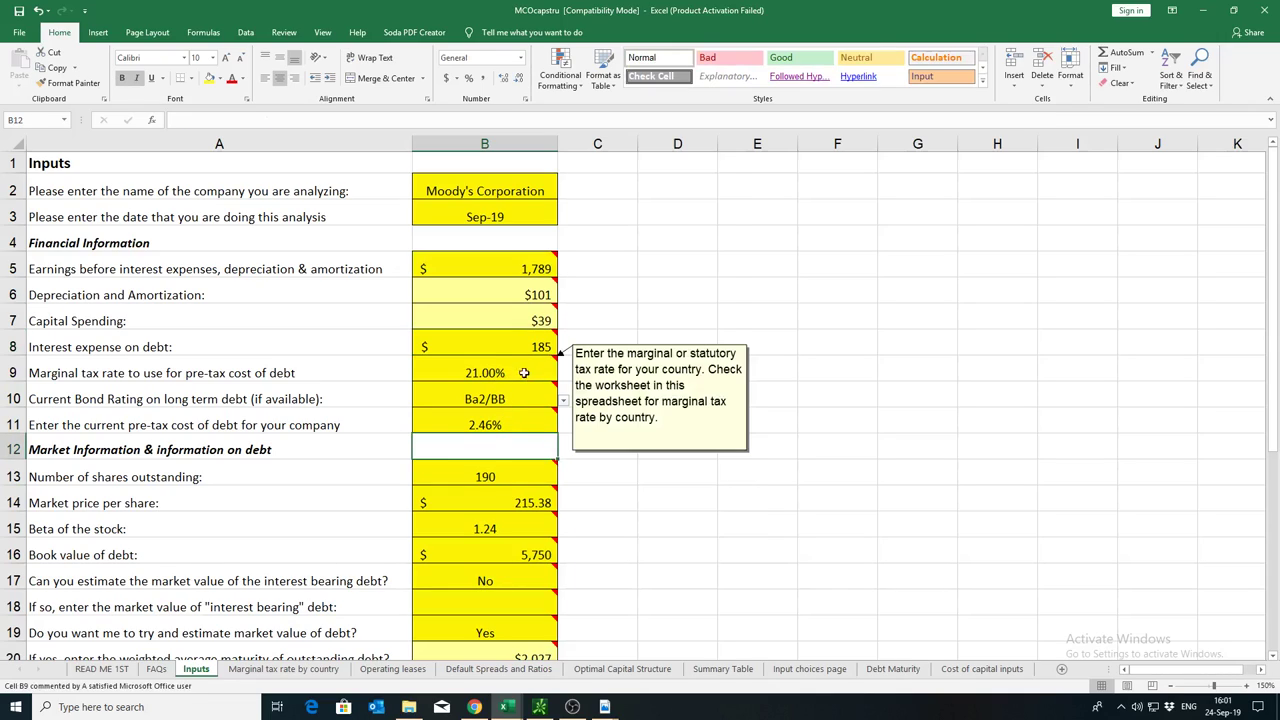
pyautogui.moveTo(486, 505)
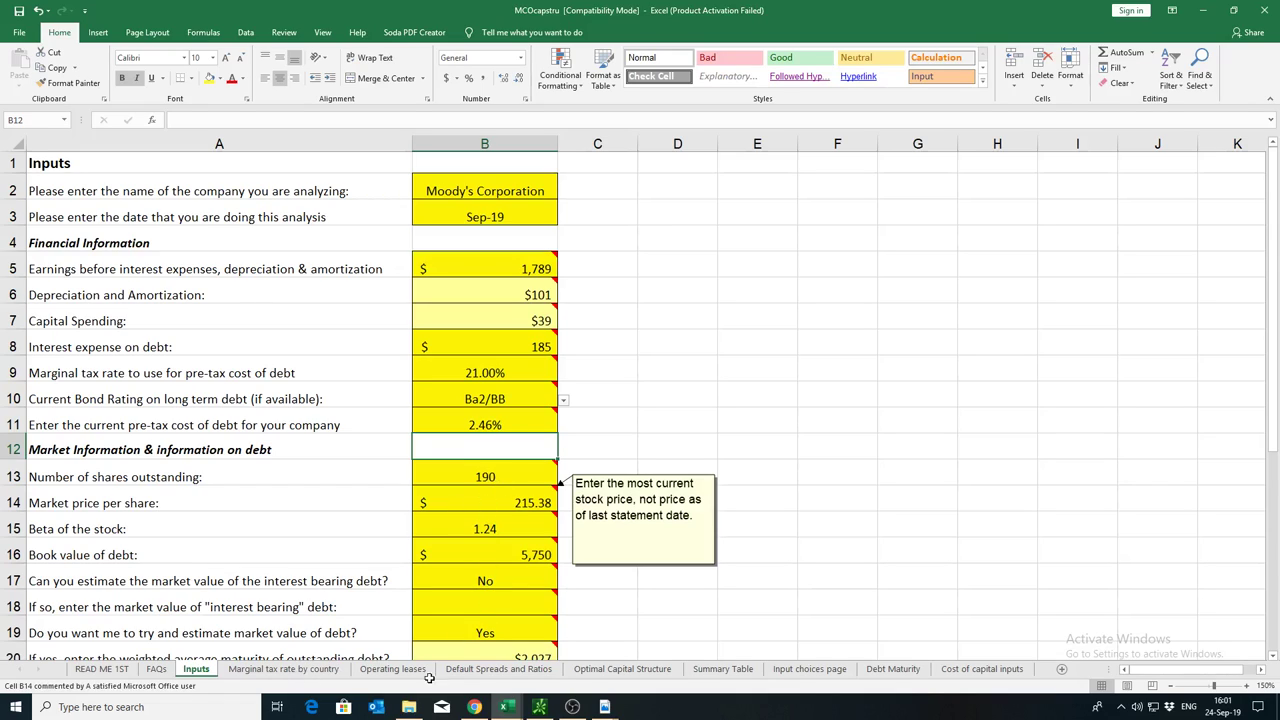
# Step: View the Optimal Capital Structure results, check Moody's ratios on the Finviz page in Chrome, and return to the MCOcapstru workbook in Excel
pyautogui.scroll(-9, 460, 672)
pyautogui.scroll(-19, 600, 672)
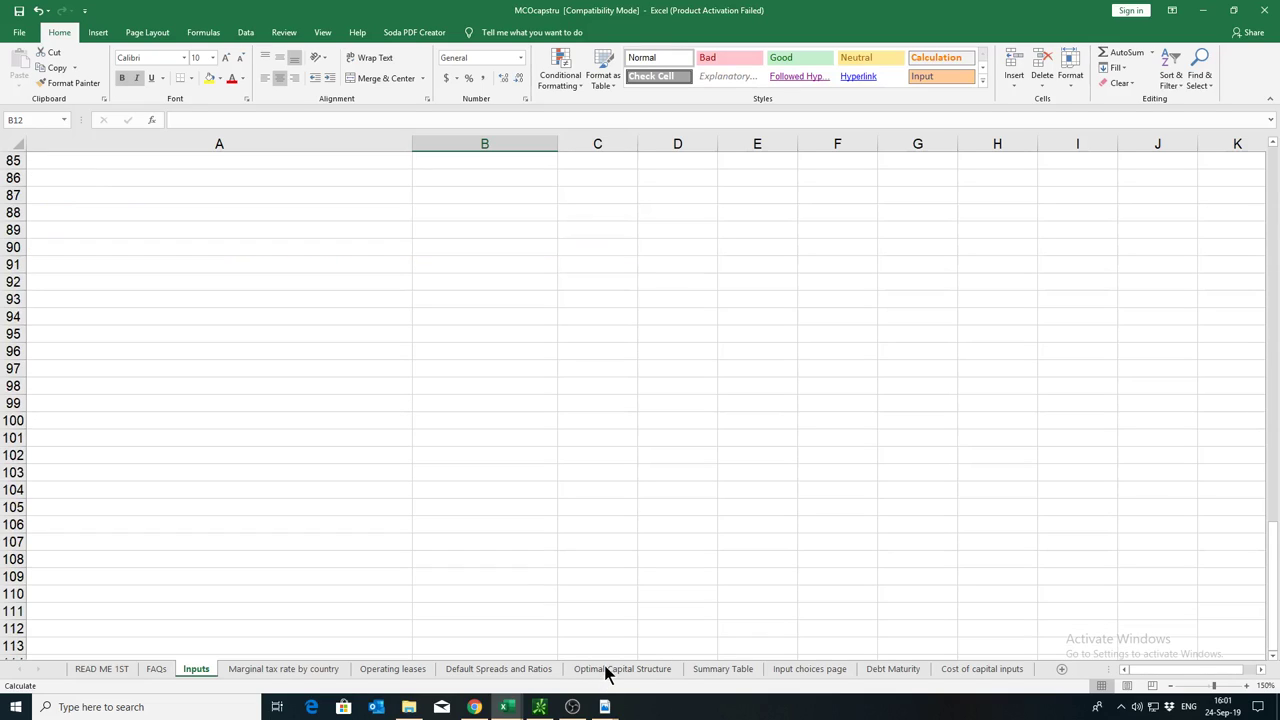
pyautogui.click(605, 672)
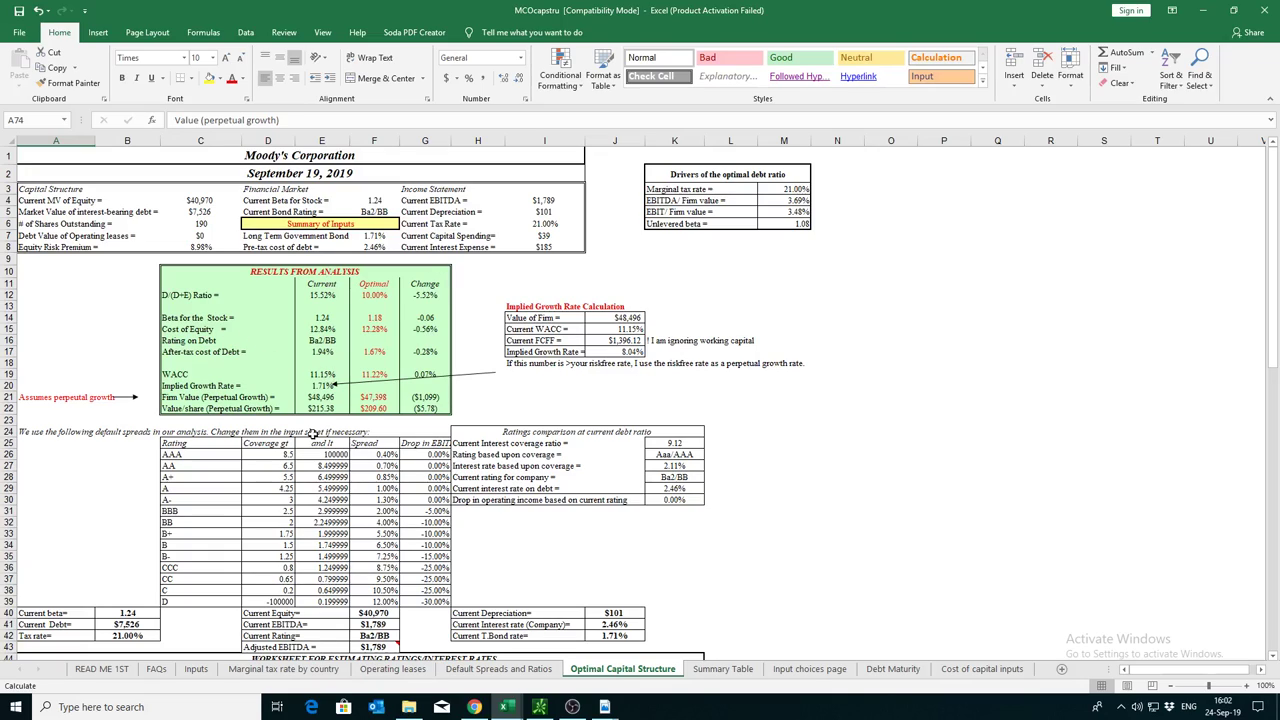
pyautogui.click(474, 707)
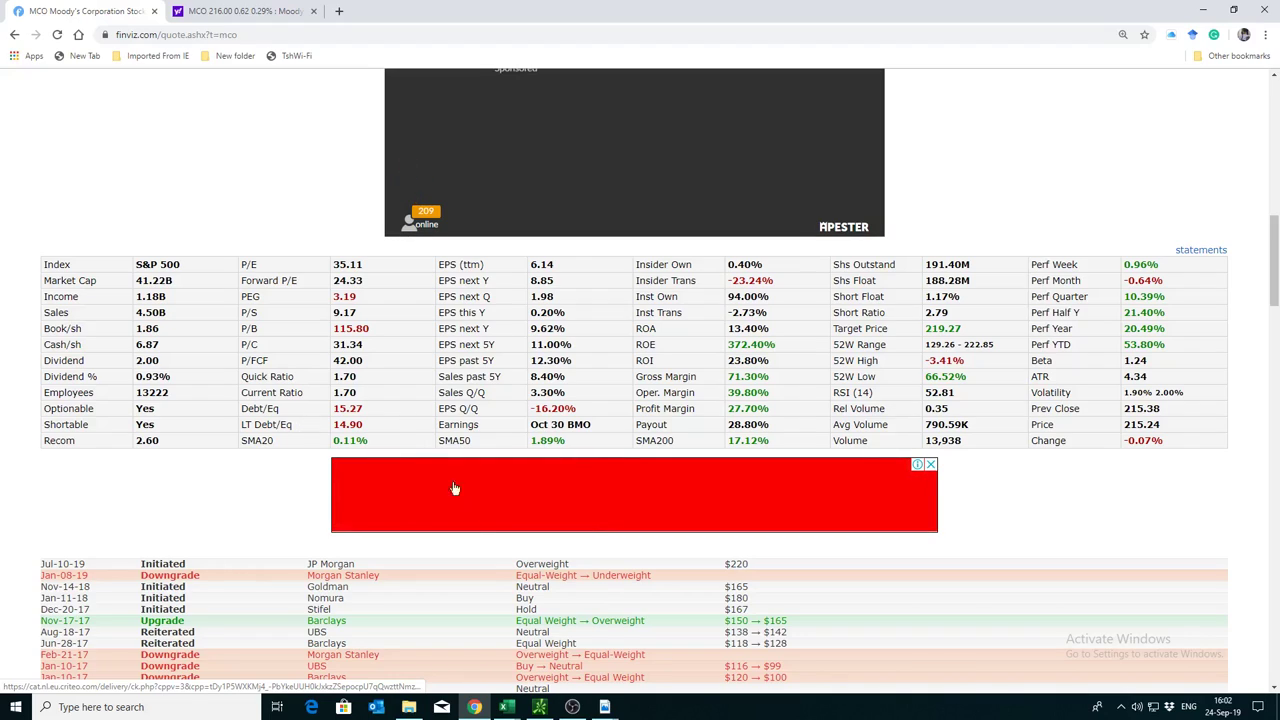
pyautogui.moveTo(512, 708)
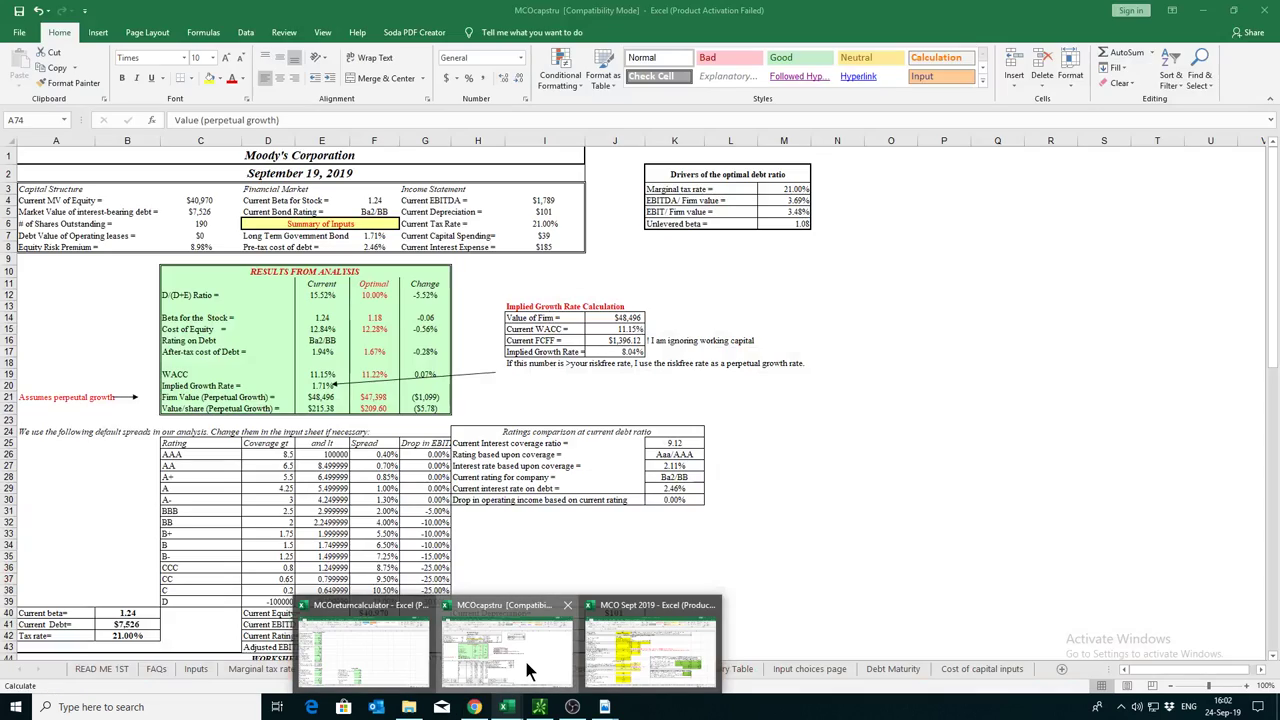
pyautogui.click(526, 662)
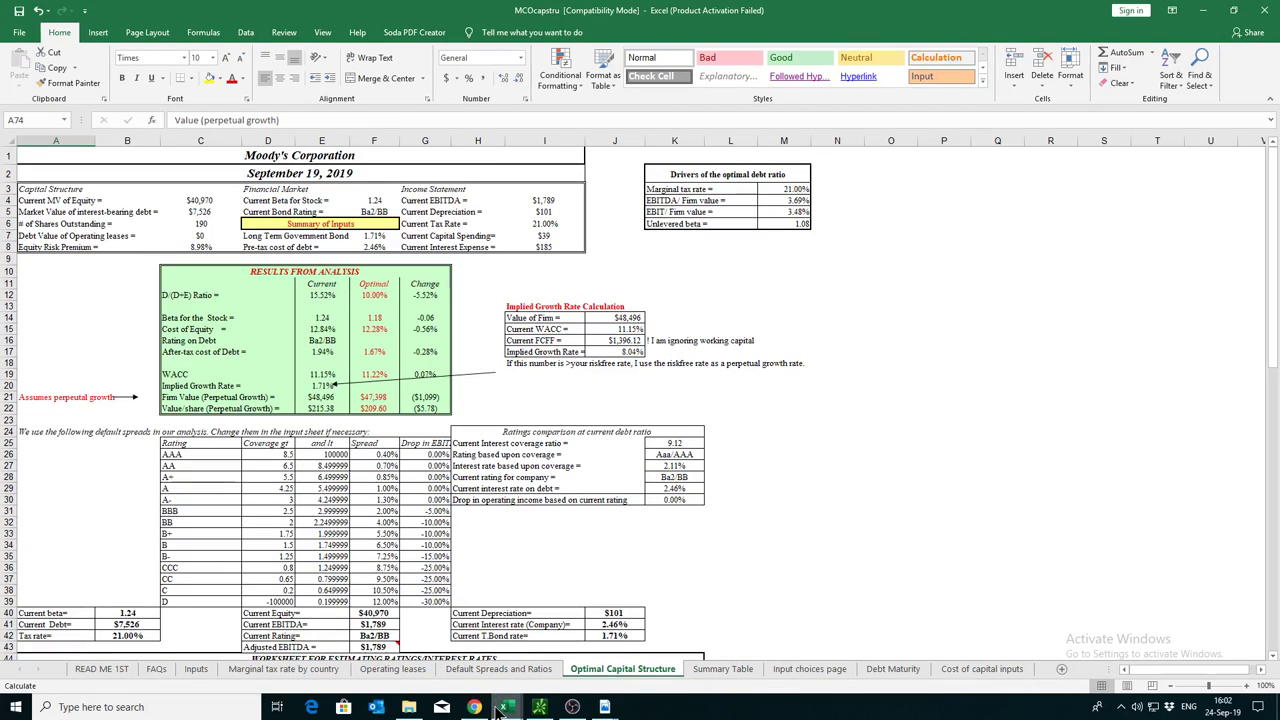
# Step: Calculate the book debt-to-equity ratio in cell G11 of the MCO Sept 2019 Input sheet with the formula =B12/B11
pyautogui.moveTo(510, 708)
pyautogui.click(650, 650)
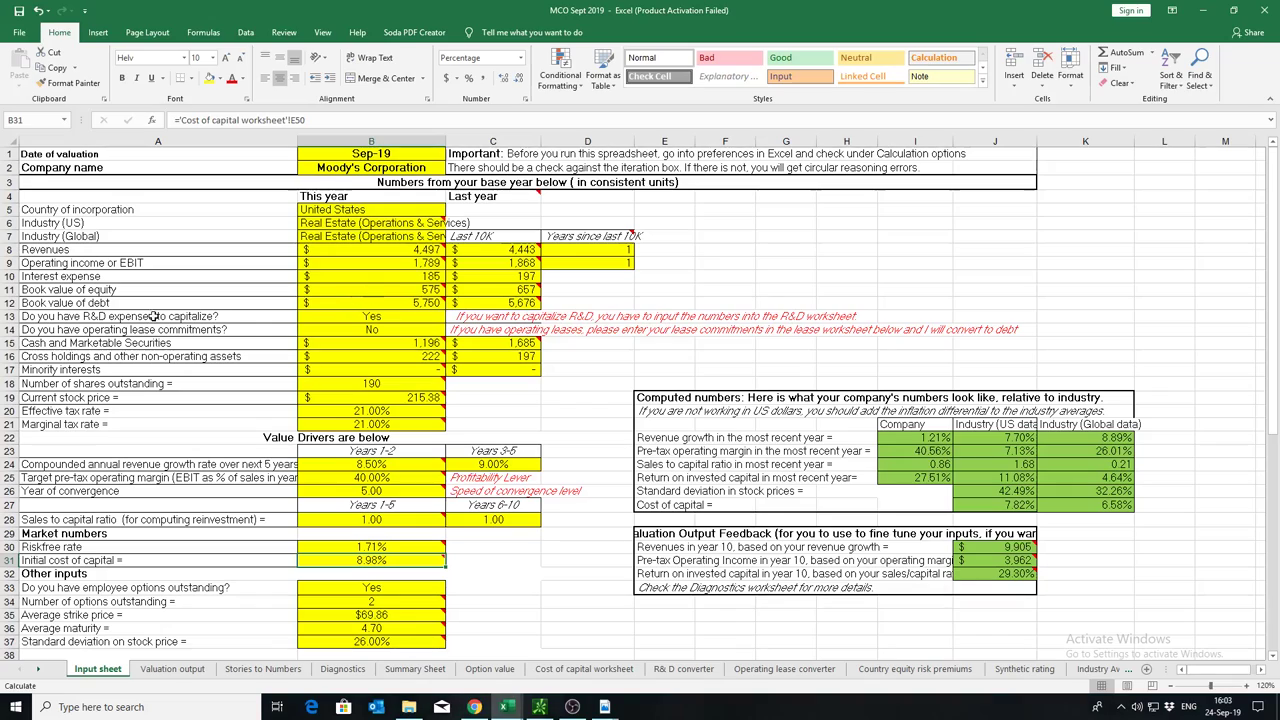
pyautogui.click(772, 293)
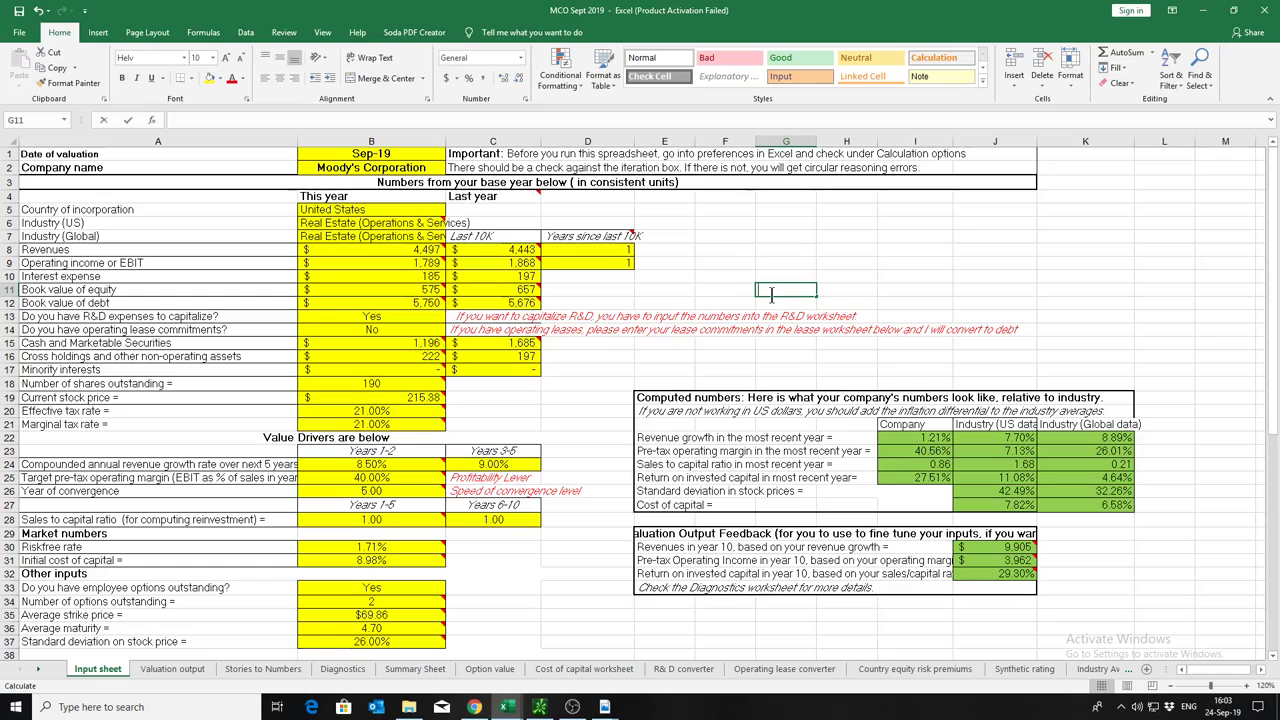
pyautogui.write('=')
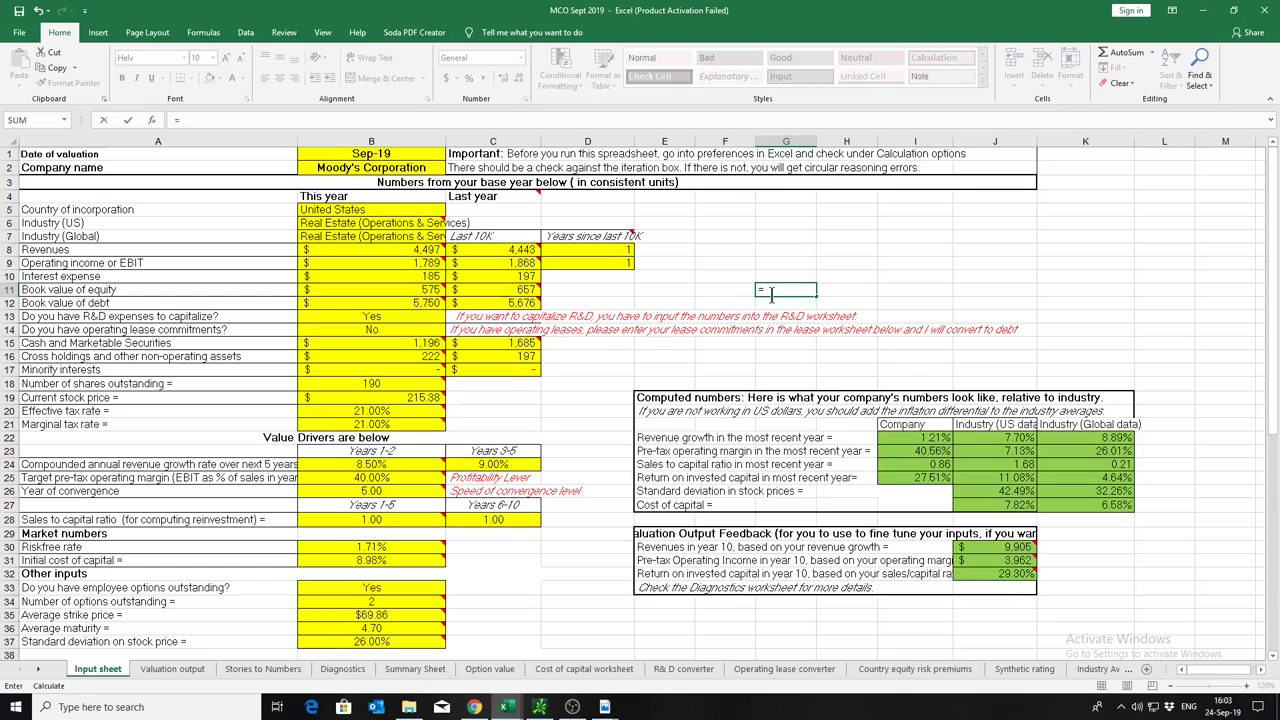
pyautogui.click(408, 303)
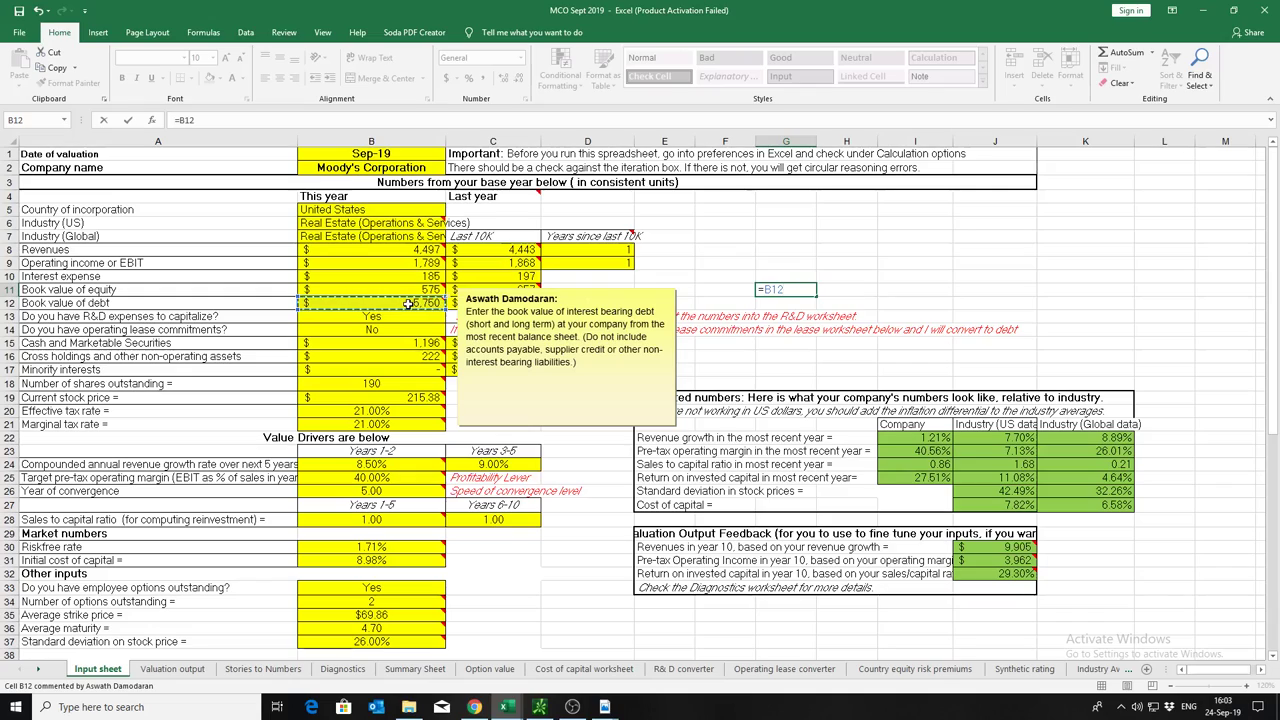
pyautogui.write('/')
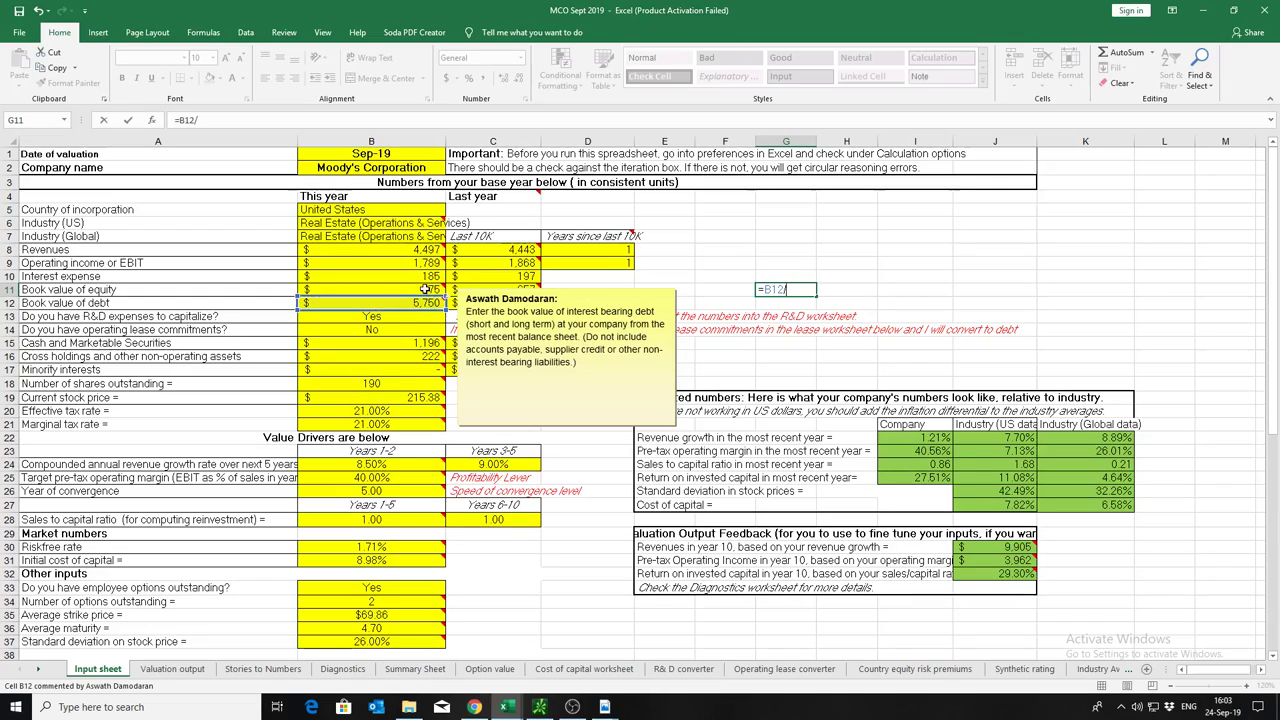
pyautogui.click(425, 289)
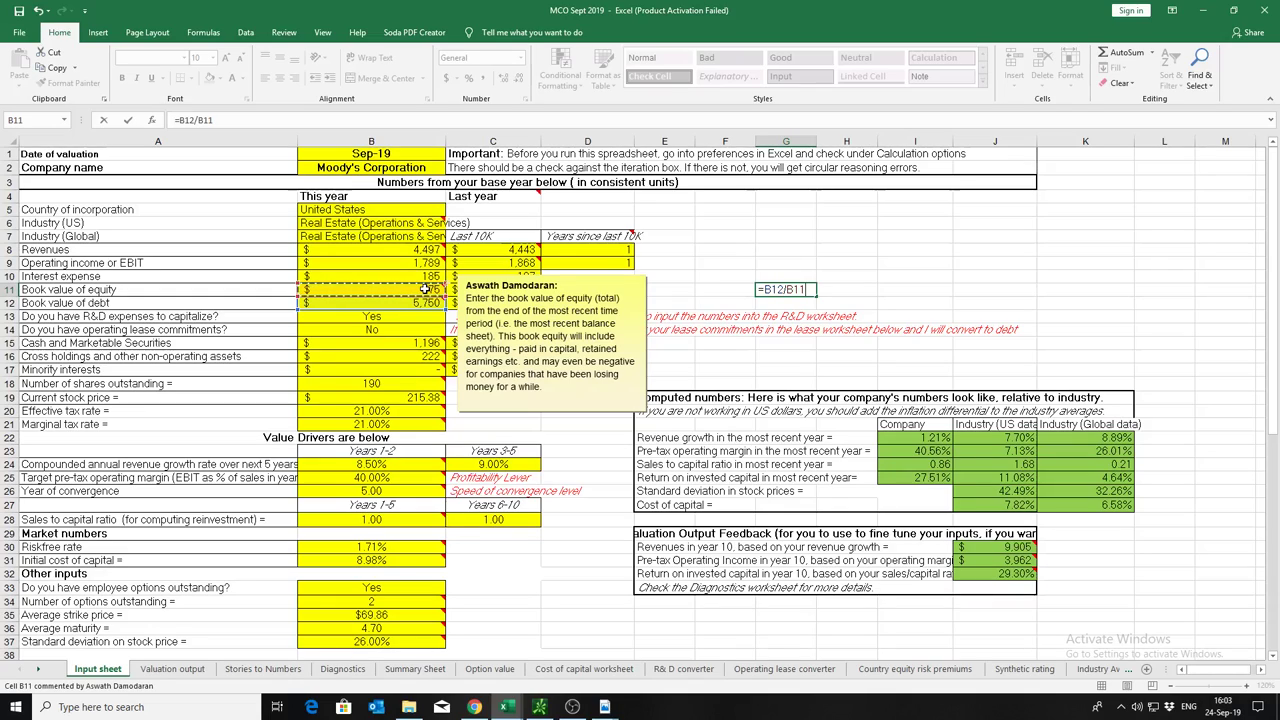
pyautogui.press('Return')
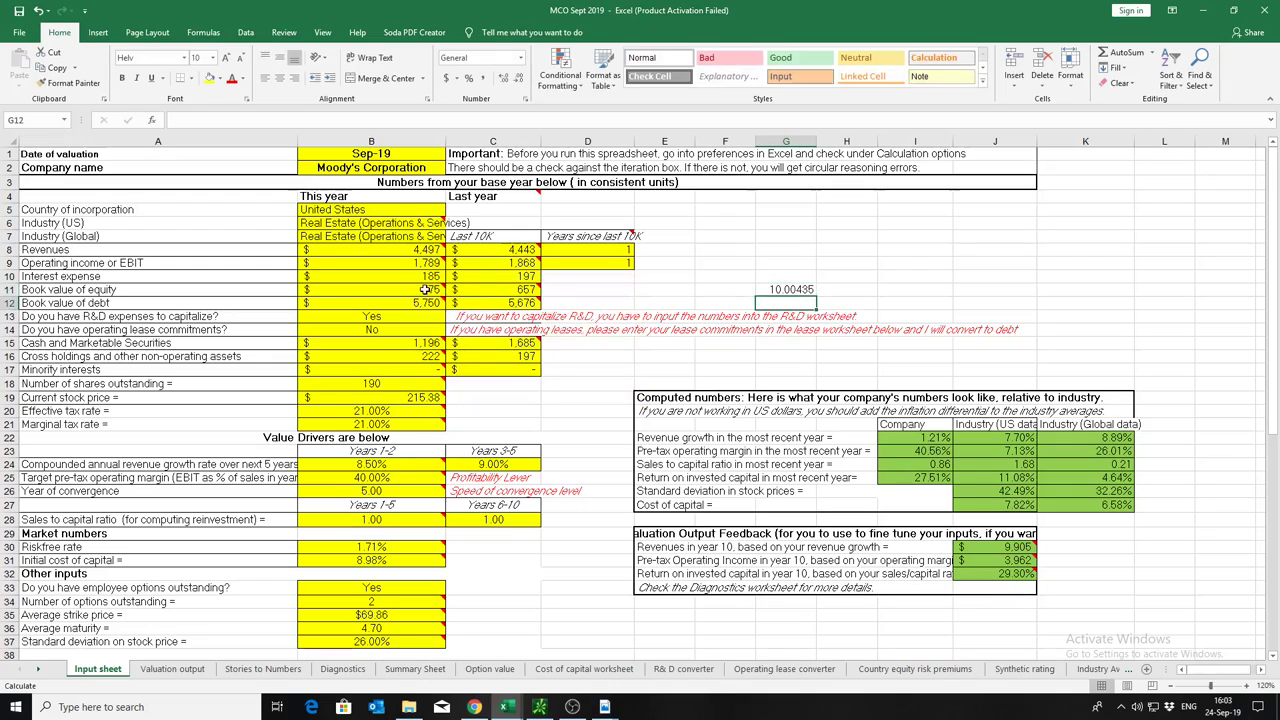
pyautogui.moveTo(427, 291)
# Step: Check Moody's debt ratios on Finviz in Chrome, and examine the ratings and cost of capital calculations in the MCOcapstru workbook in Excel
pyautogui.click(478, 707)
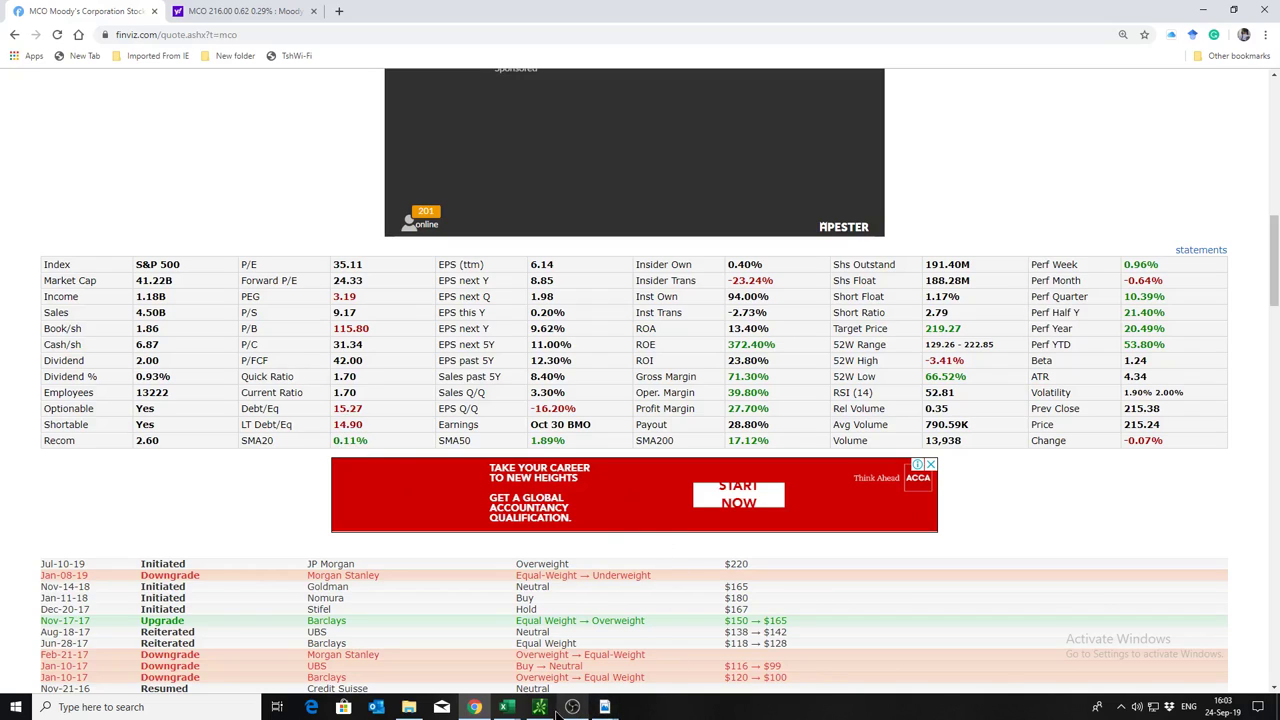
pyautogui.moveTo(507, 708)
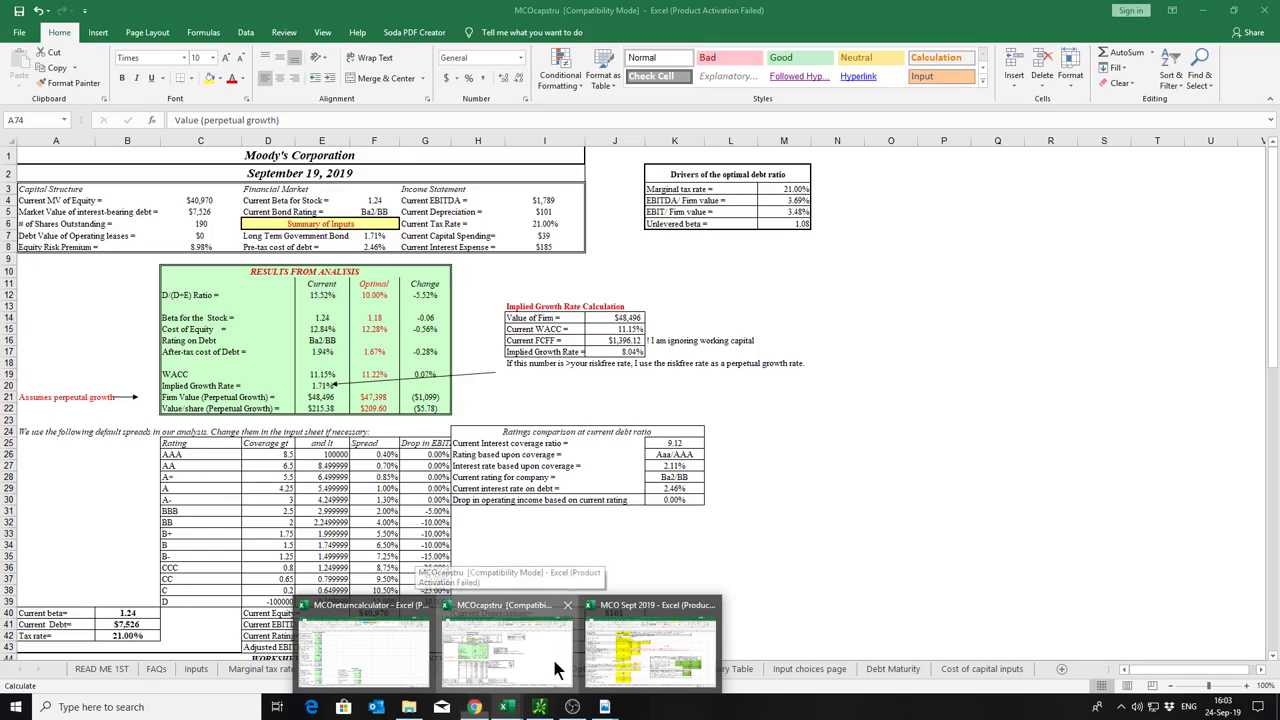
pyautogui.click(557, 670)
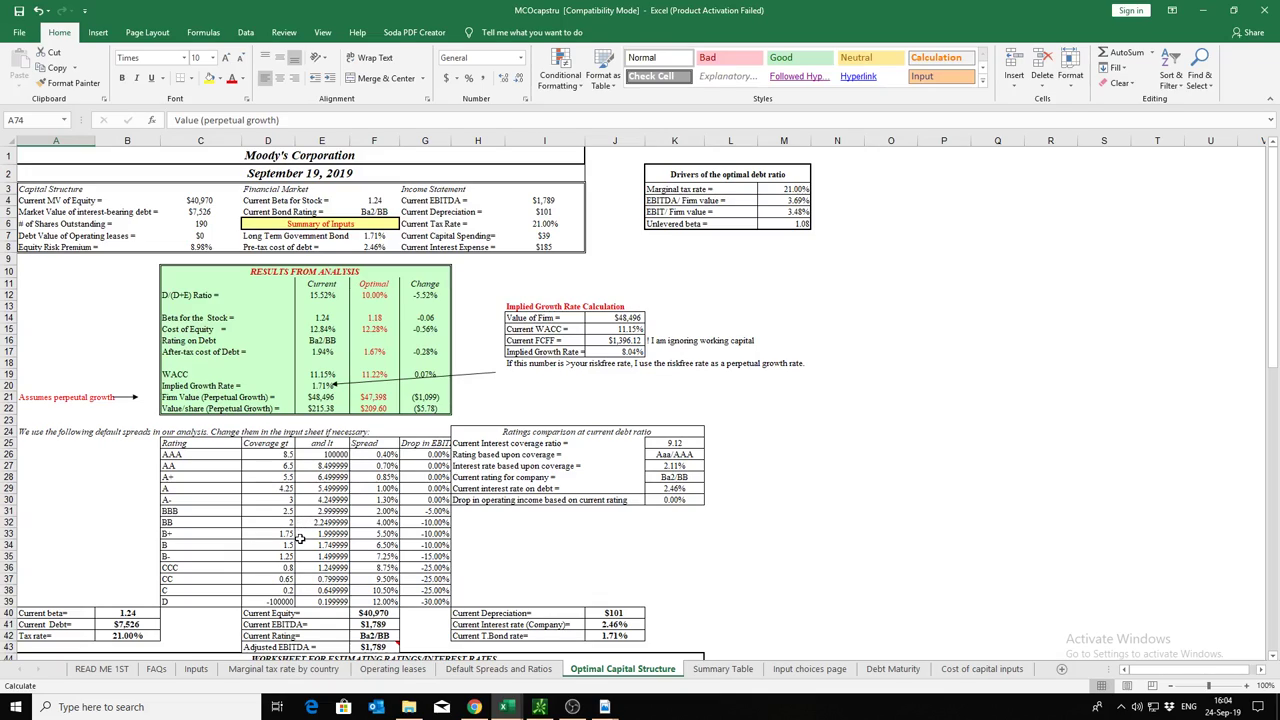
pyautogui.scroll(-9, 299, 538)
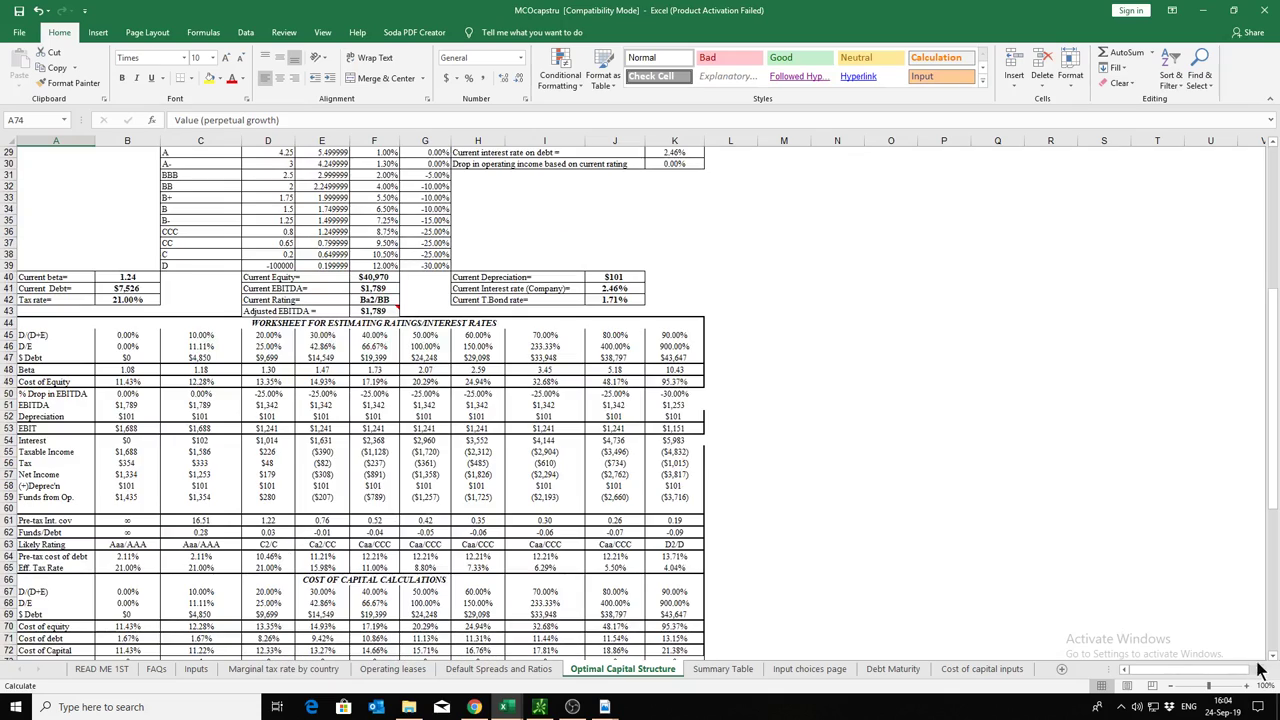
pyautogui.click(1270, 661)
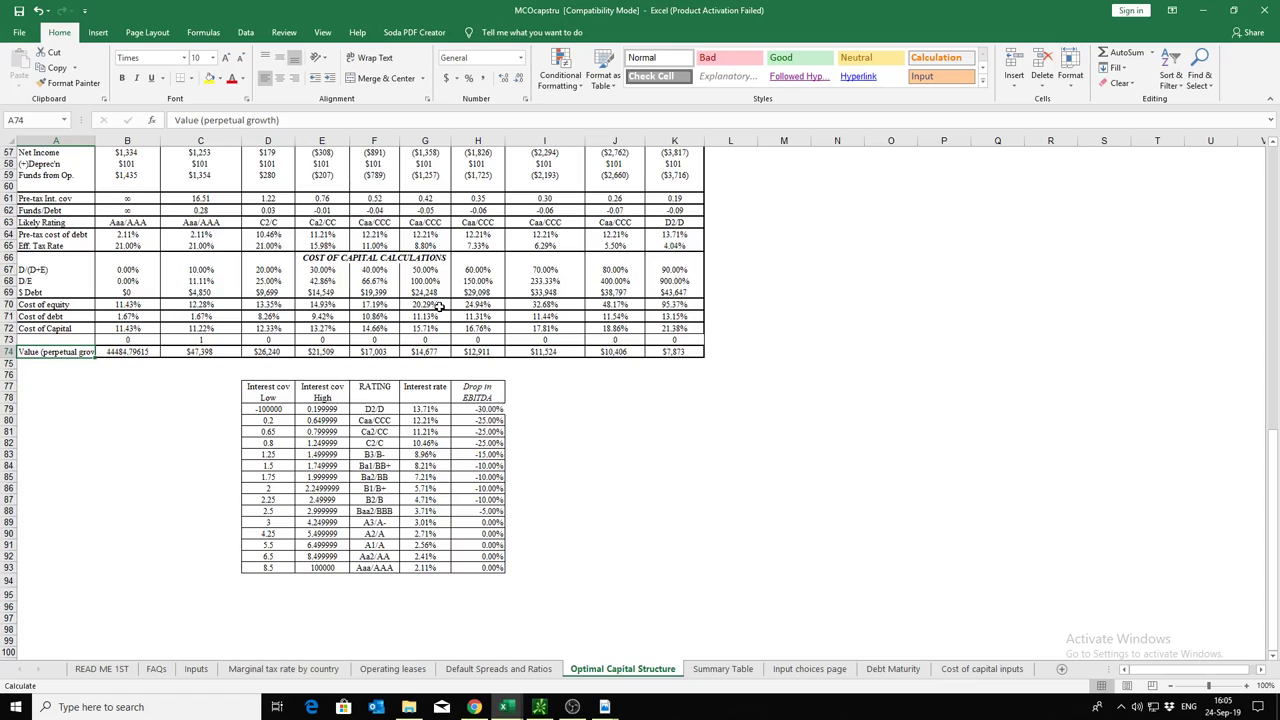
pyautogui.scroll(9, 1277, 160)
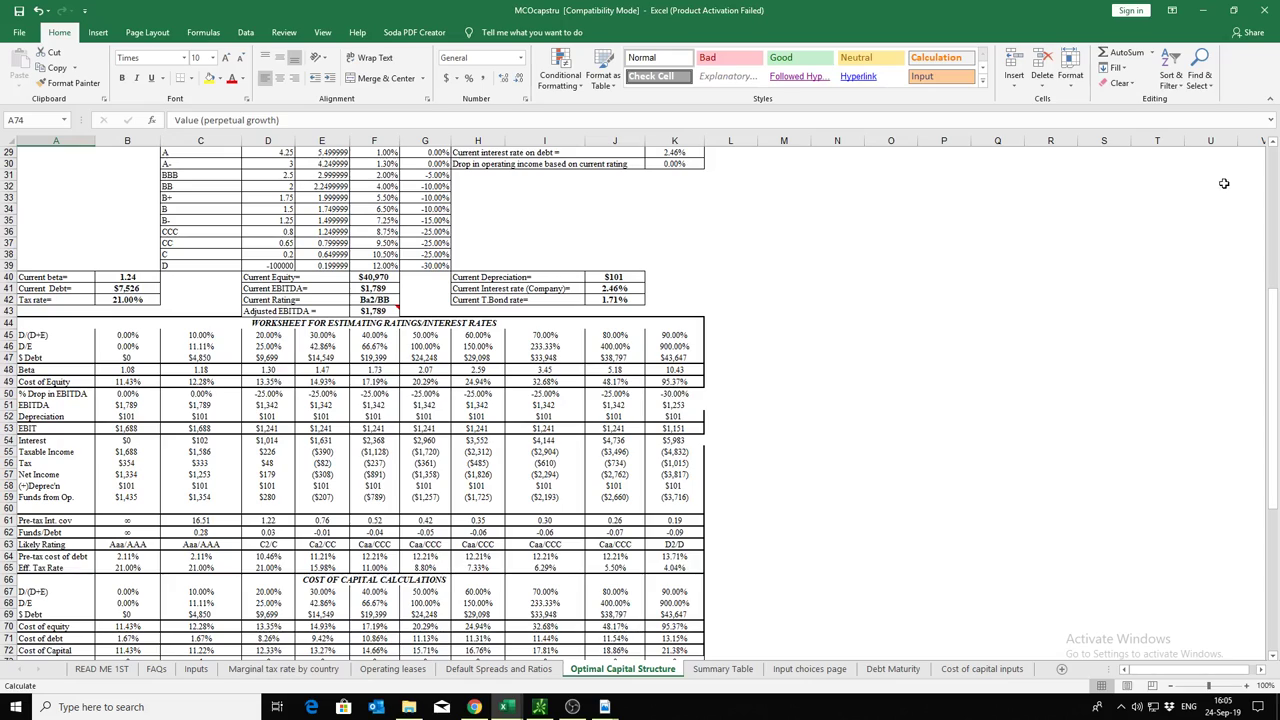
pyautogui.scroll(9, 1224, 182)
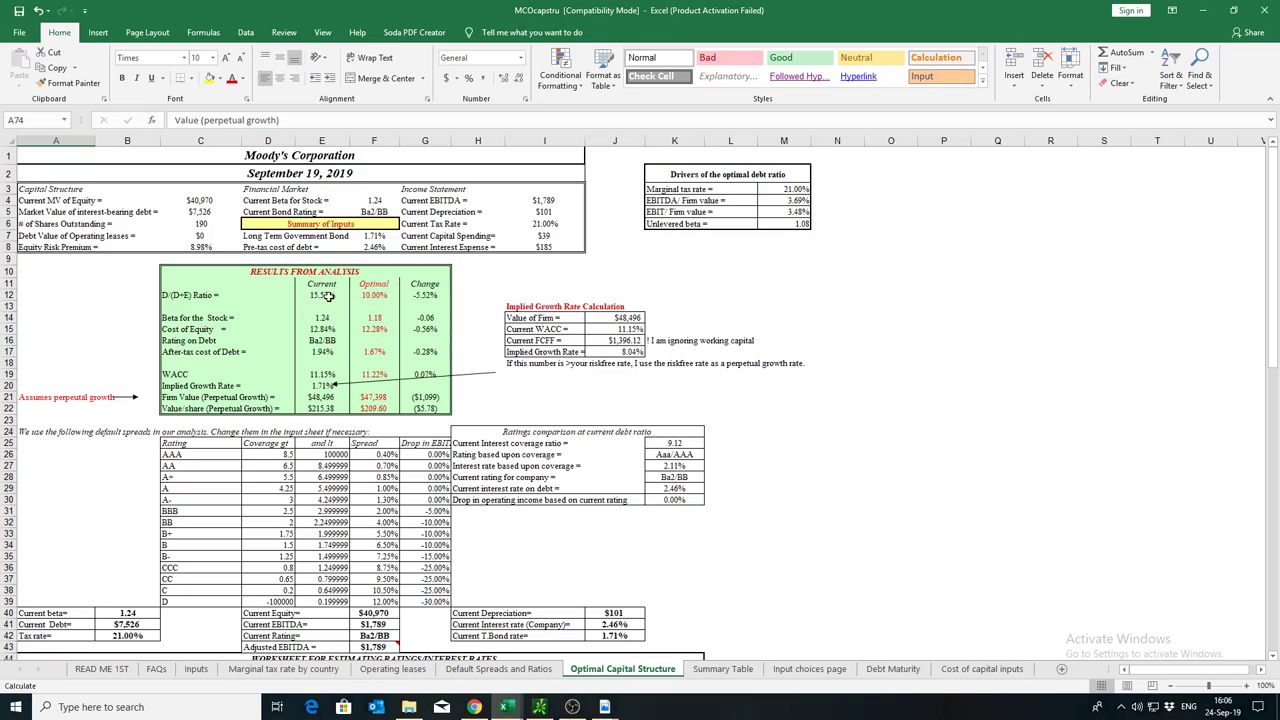
# Step: Compare Moody's return ratios on Finviz in Chrome with the Accounting Return Output sheet of the MCOreturncalculator workbook in Excel
pyautogui.click(484, 710)
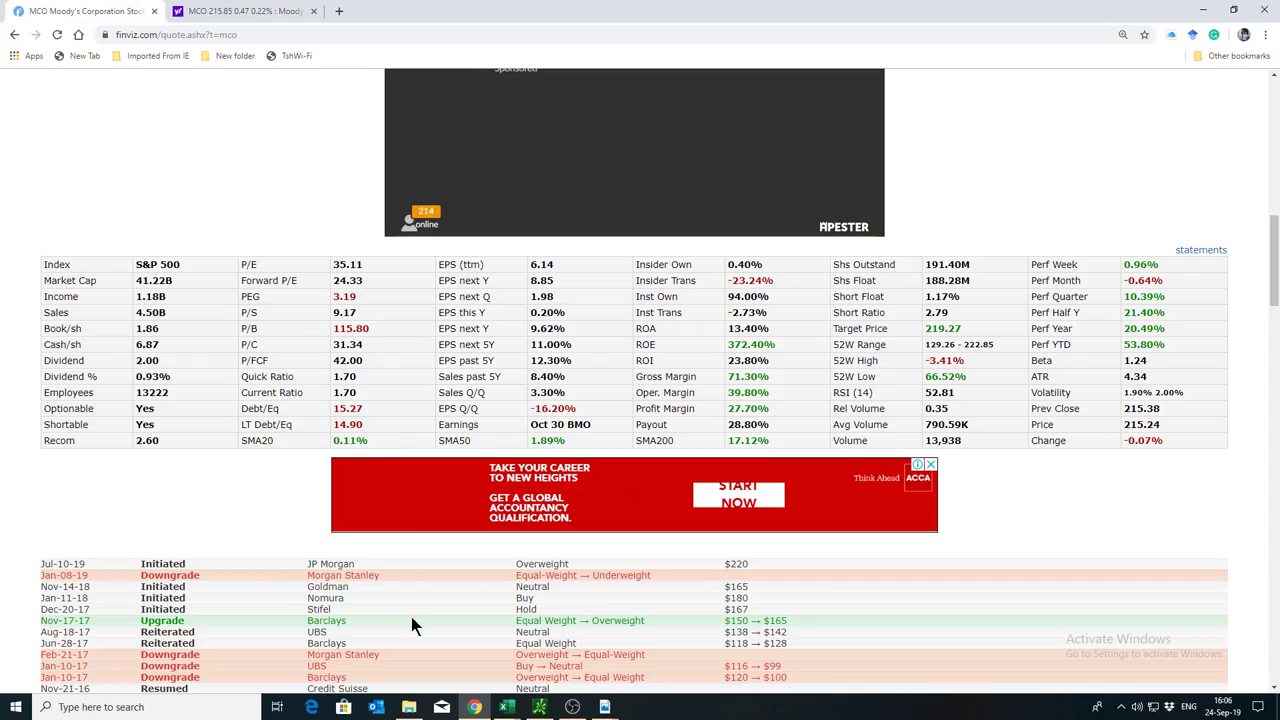
pyautogui.click(510, 710)
pyautogui.click(389, 652)
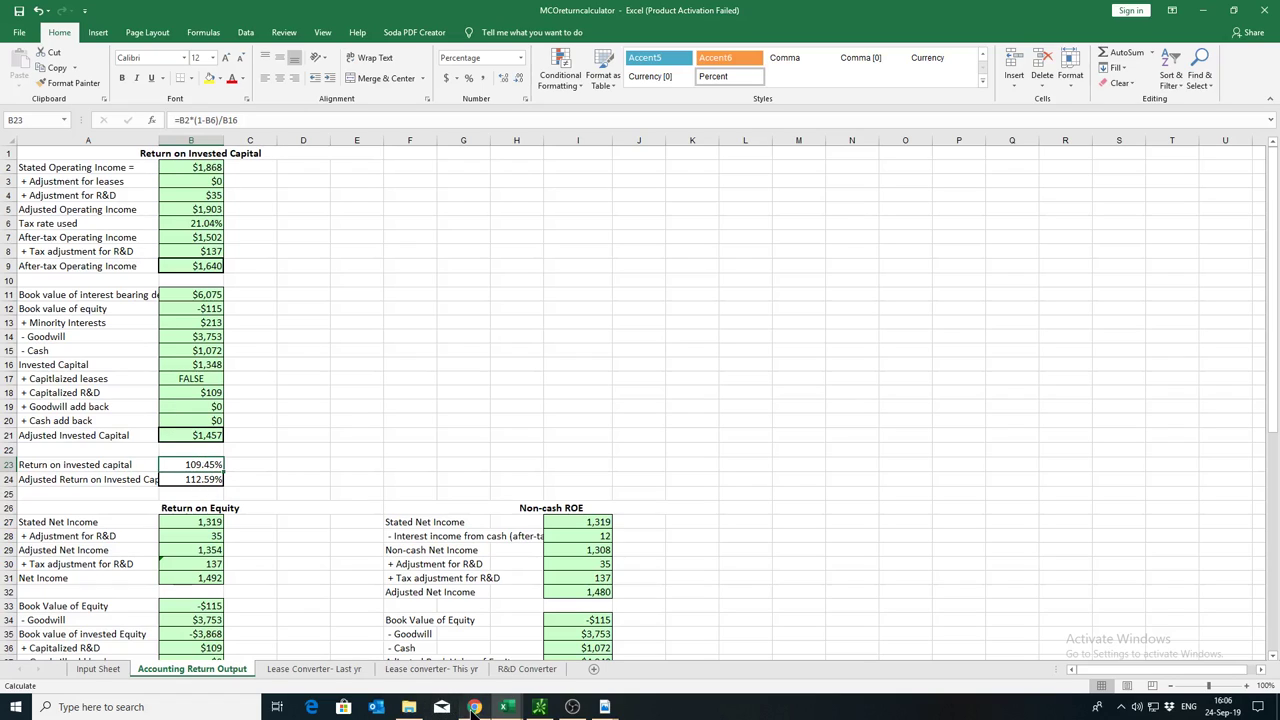
pyautogui.click(473, 707)
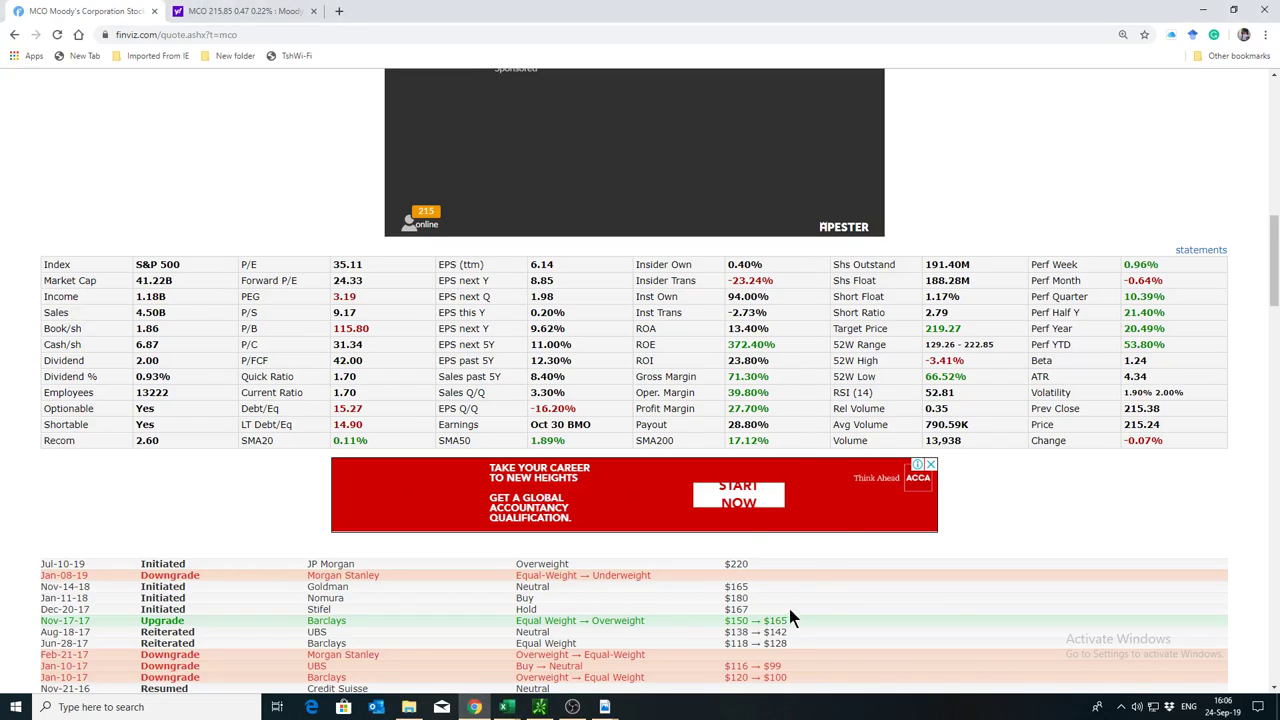
pyautogui.moveTo(516, 707)
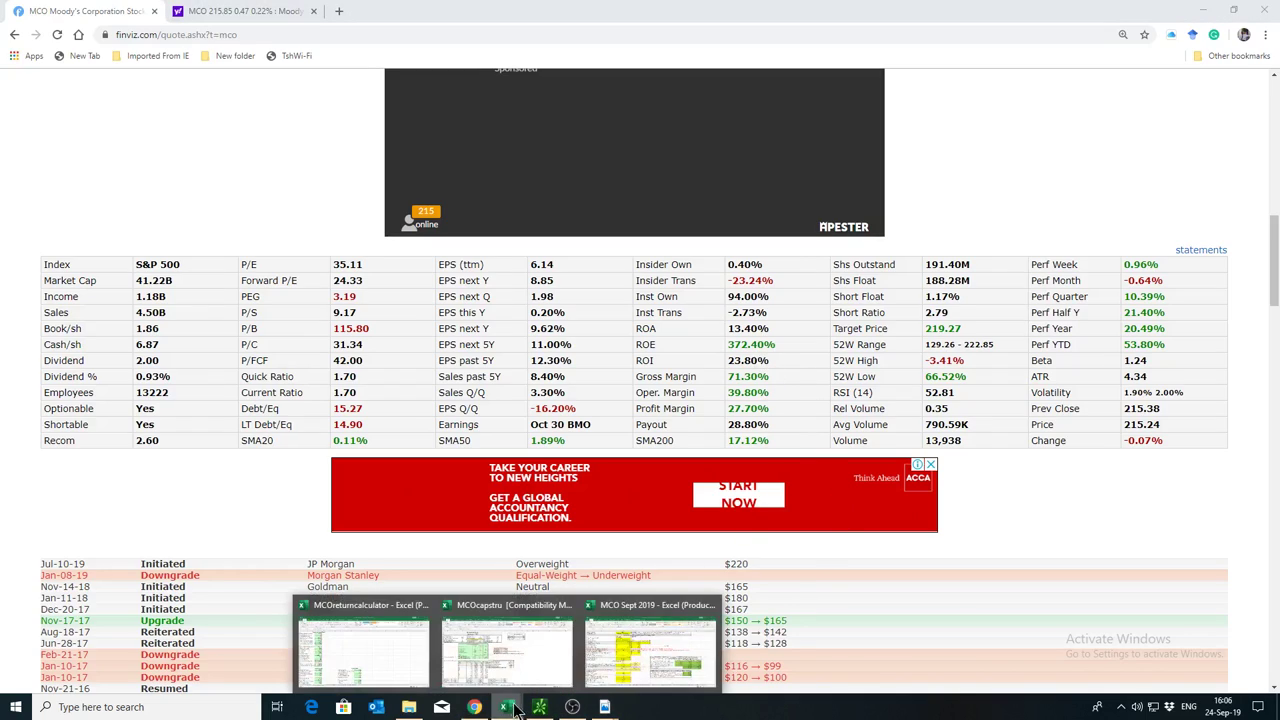
pyautogui.click(376, 651)
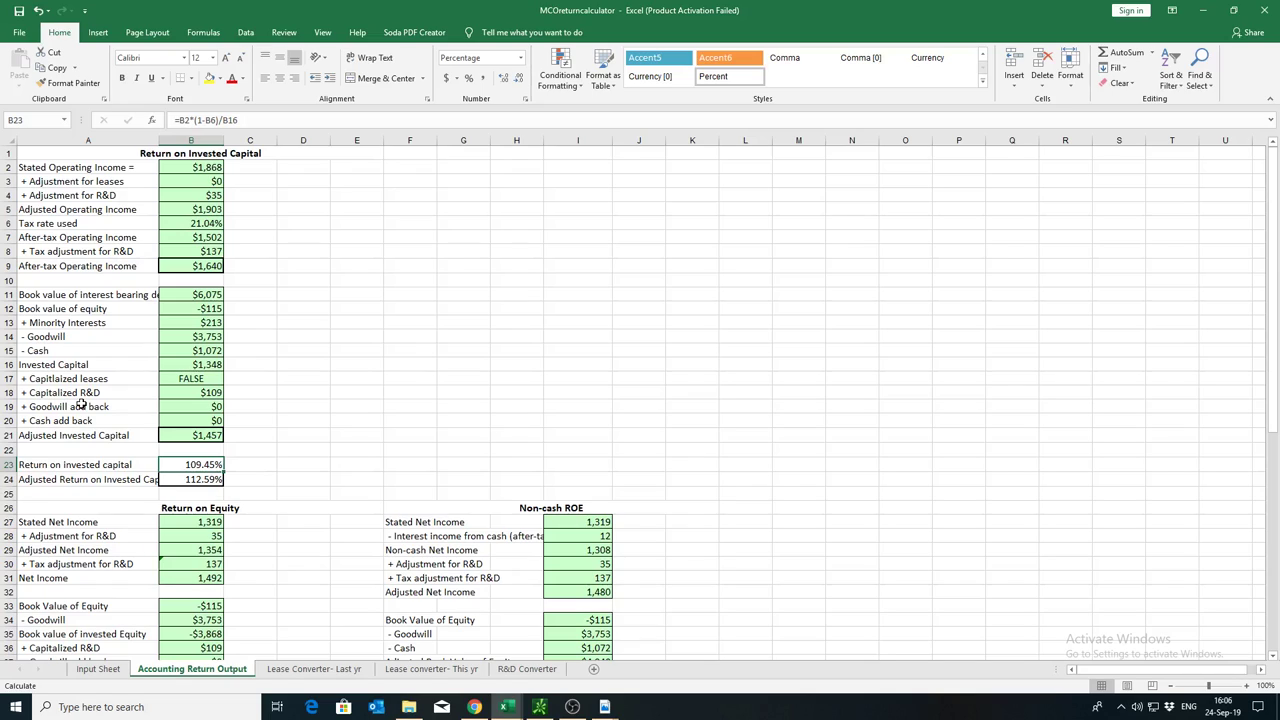
# Step: On the Input Sheet, set the answer in B29 about staying with the goodwill assumption to no
pyautogui.click(100, 676)
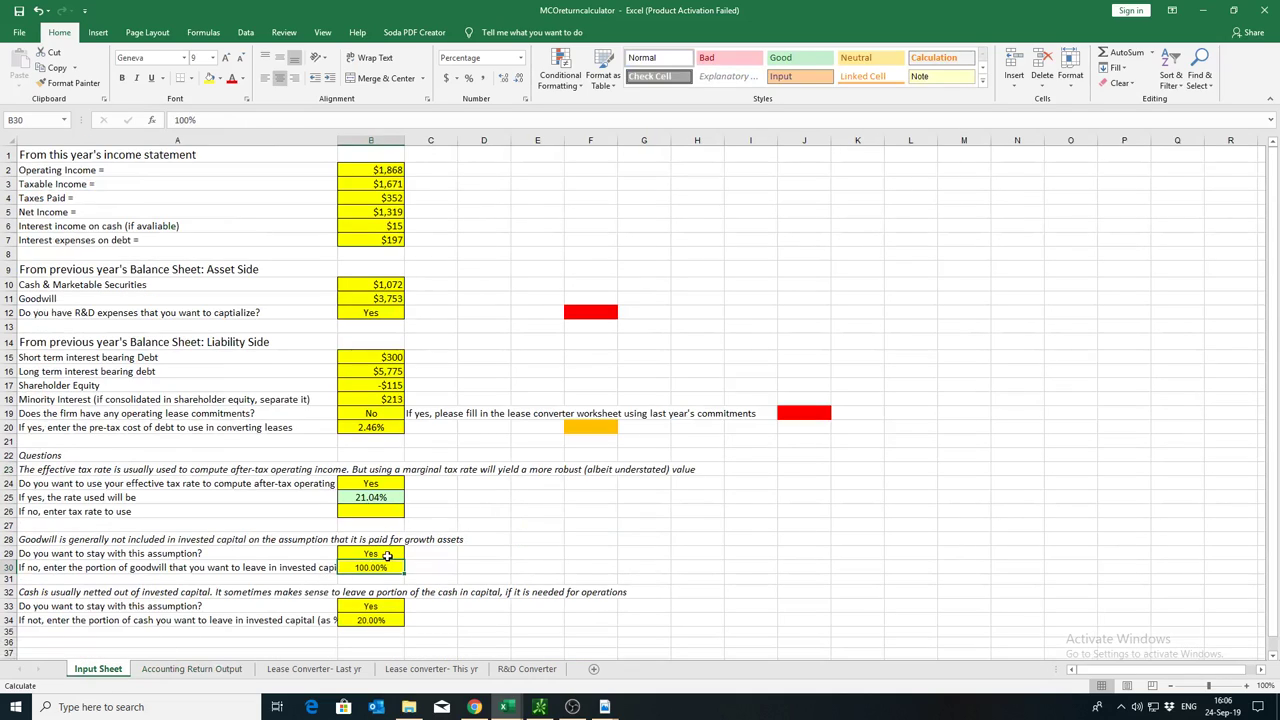
pyautogui.click(387, 556)
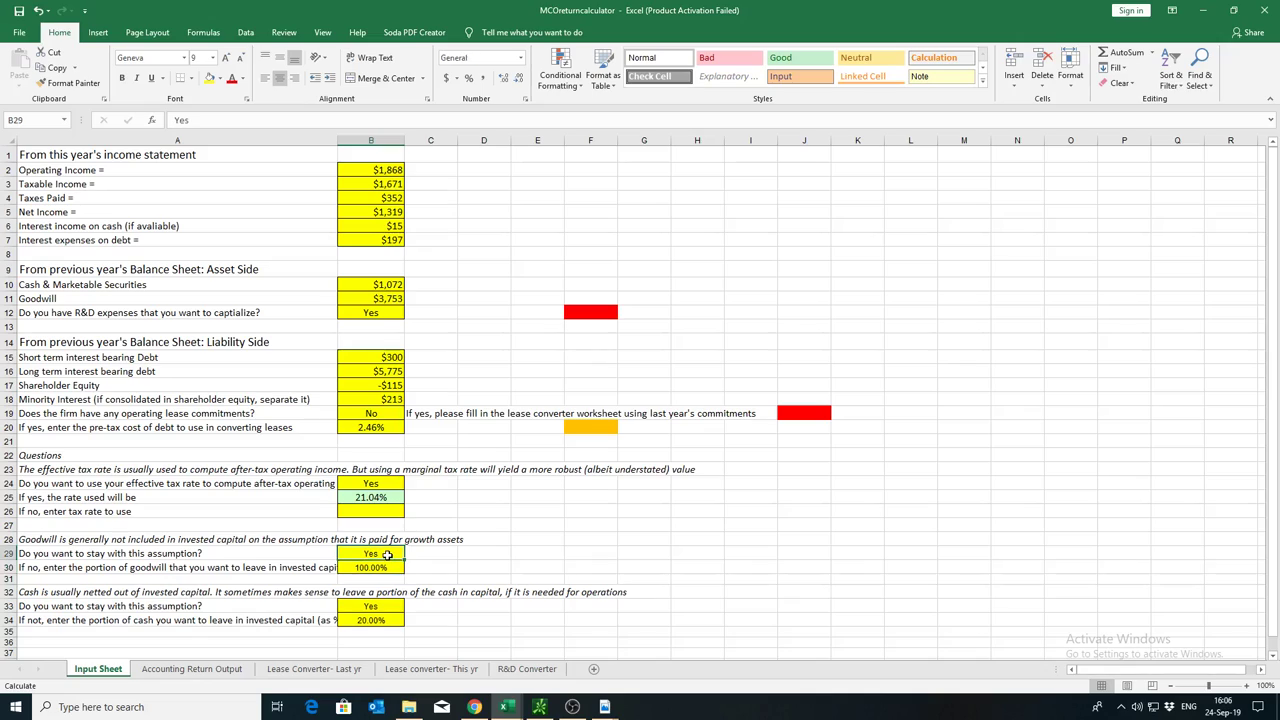
pyautogui.doubleClick(387, 556)
pyautogui.write('no')
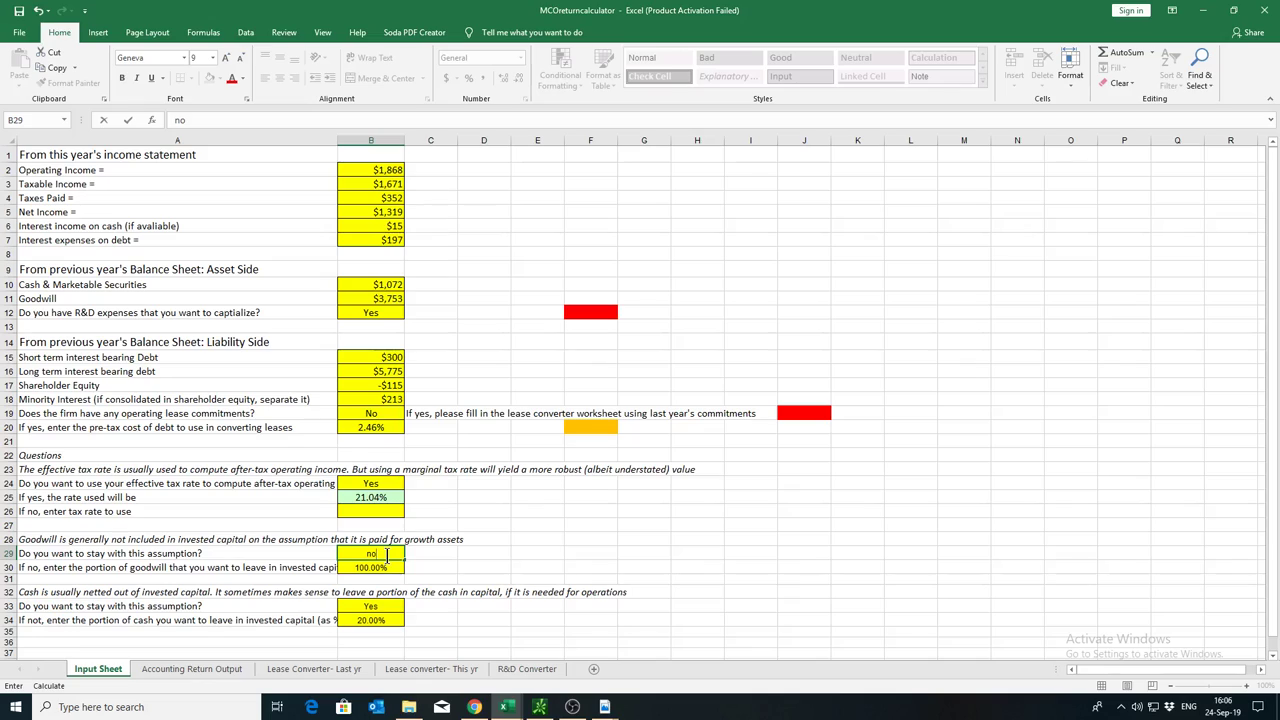
pyautogui.press('Return')
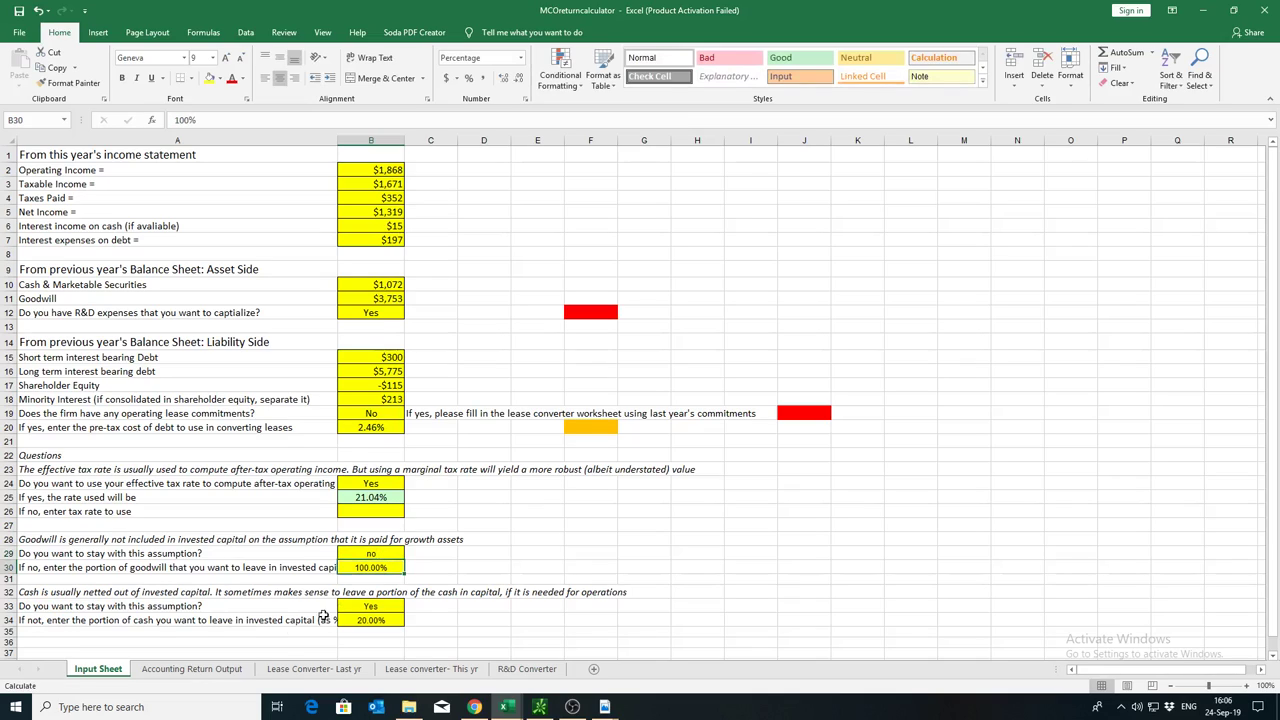
# Step: Compare the return on invested capital on Accounting Return Output with Finviz in Chrome, and inspect the goodwill add-back and the B23 formula in Excel
pyautogui.click(216, 668)
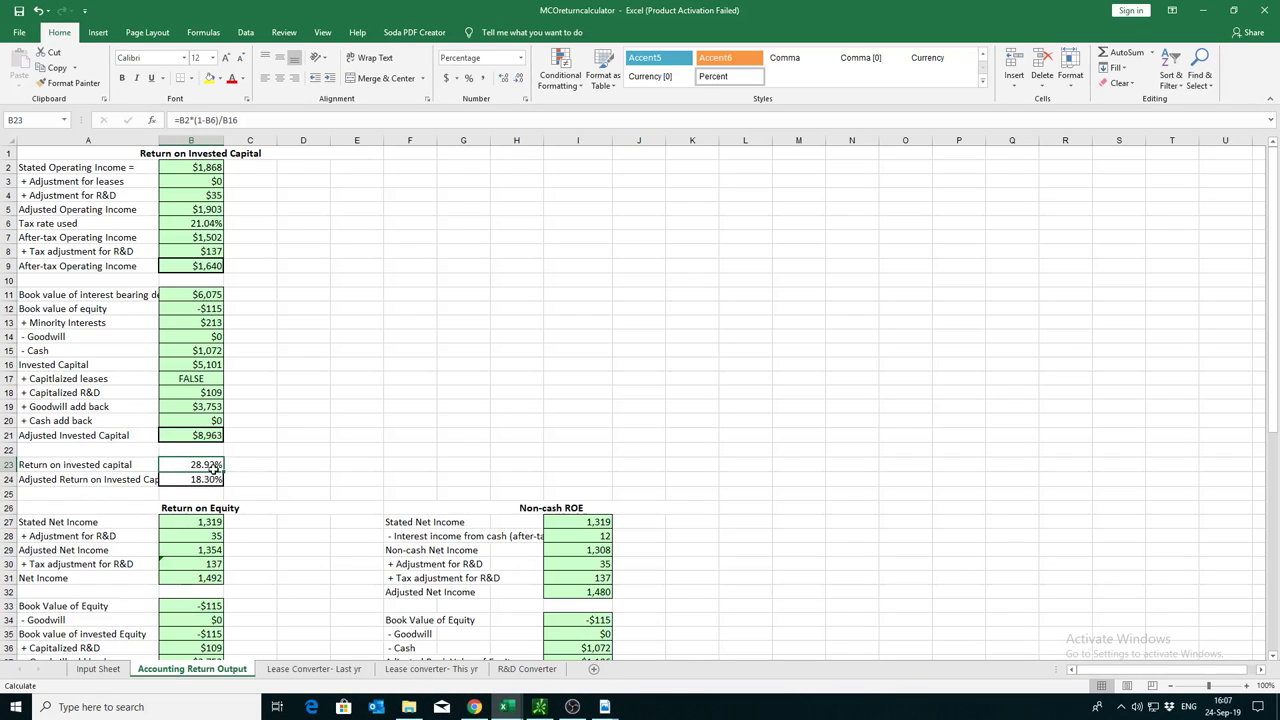
pyautogui.click(477, 708)
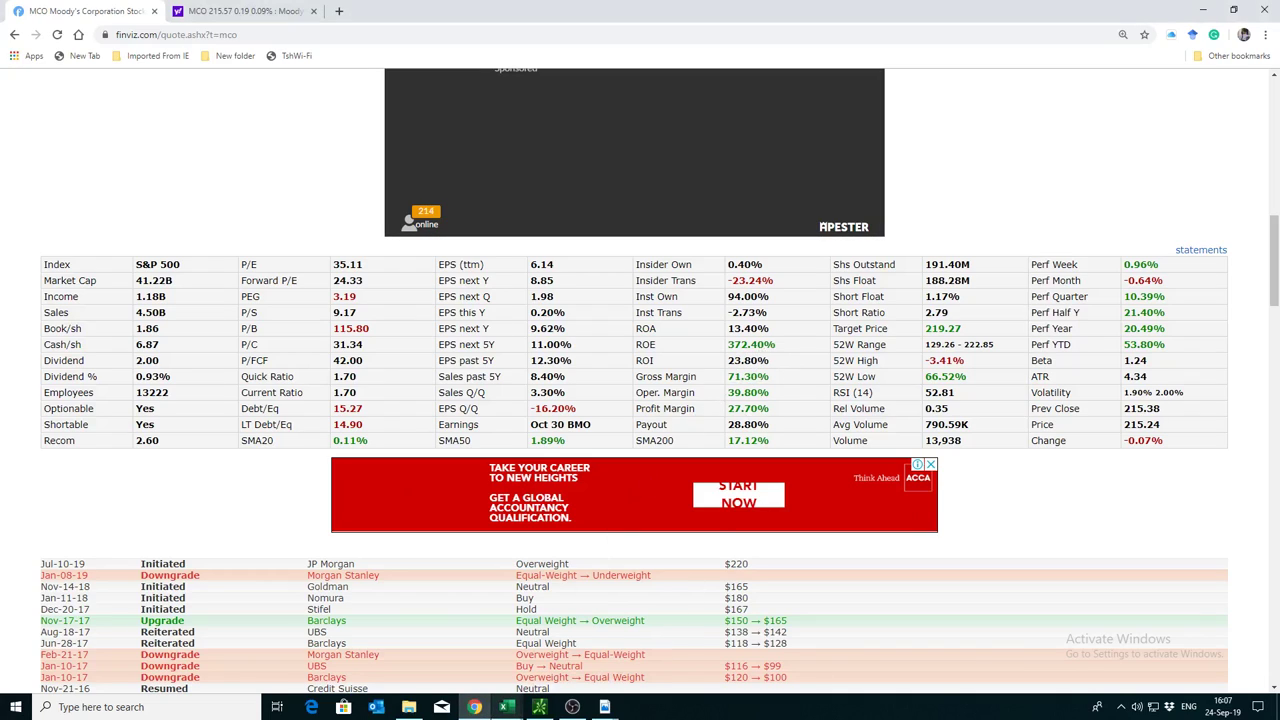
pyautogui.moveTo(507, 708)
pyautogui.click(392, 672)
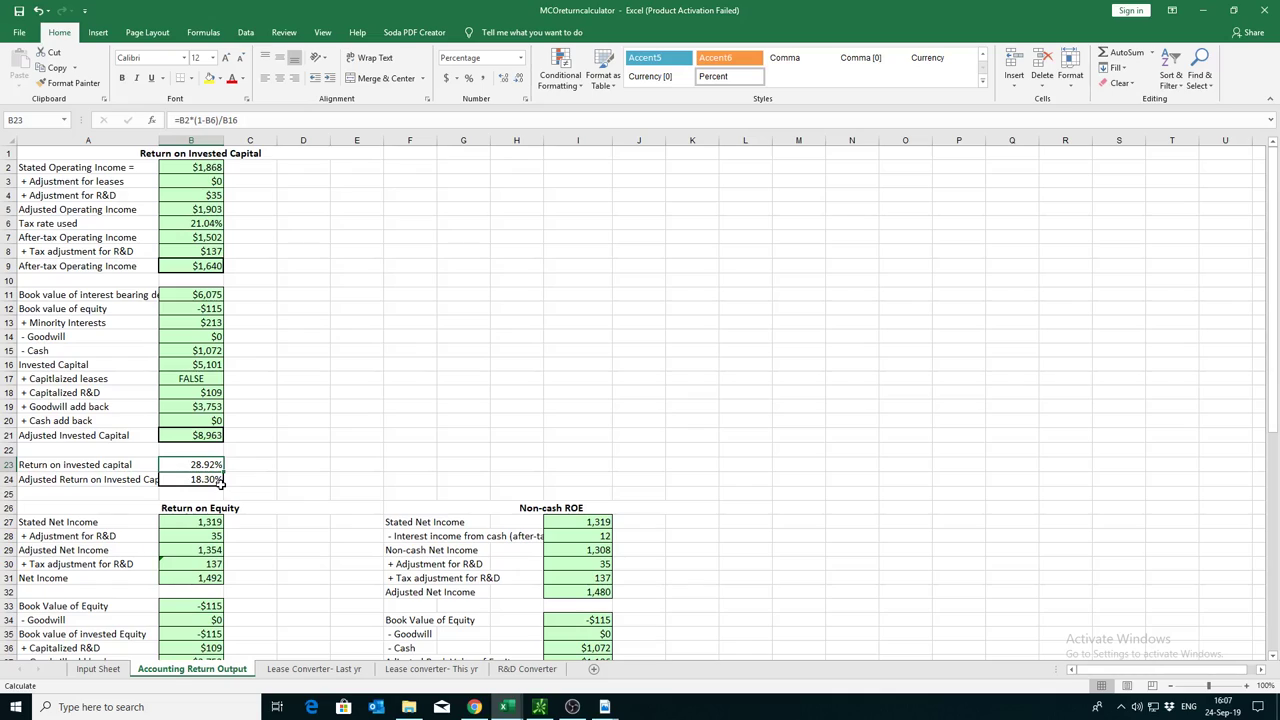
pyautogui.click(211, 407)
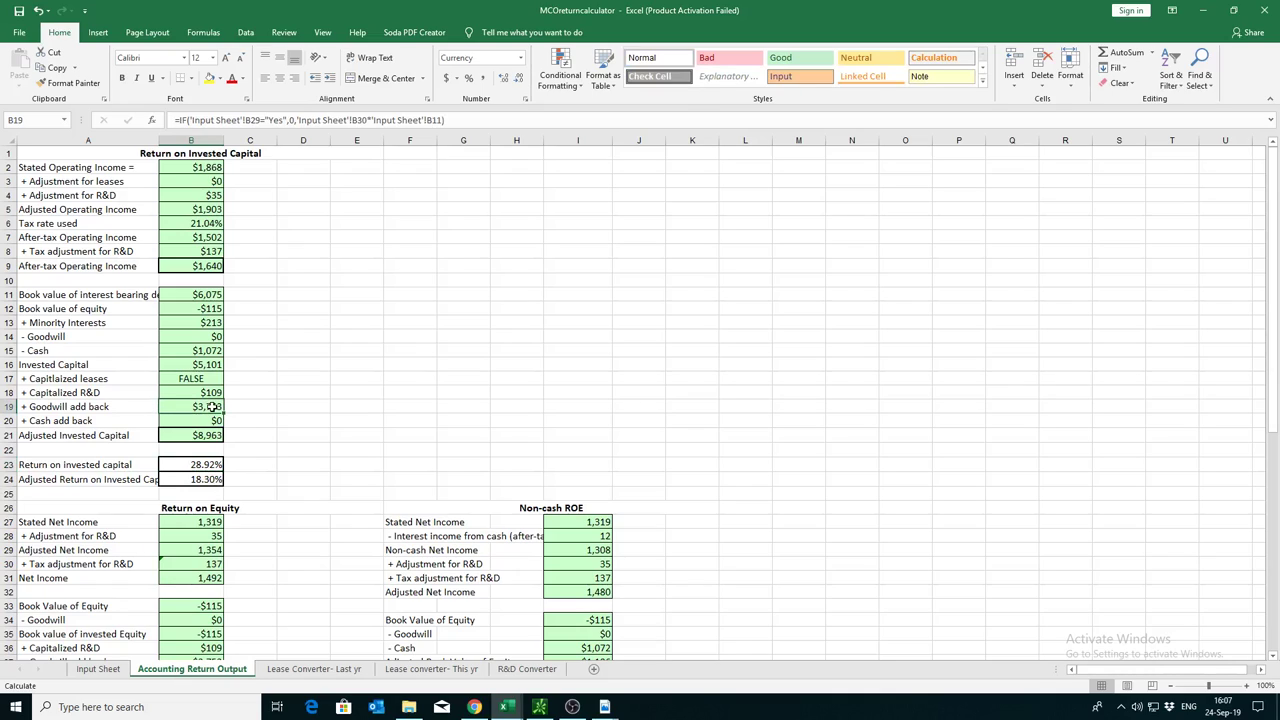
pyautogui.click(201, 464)
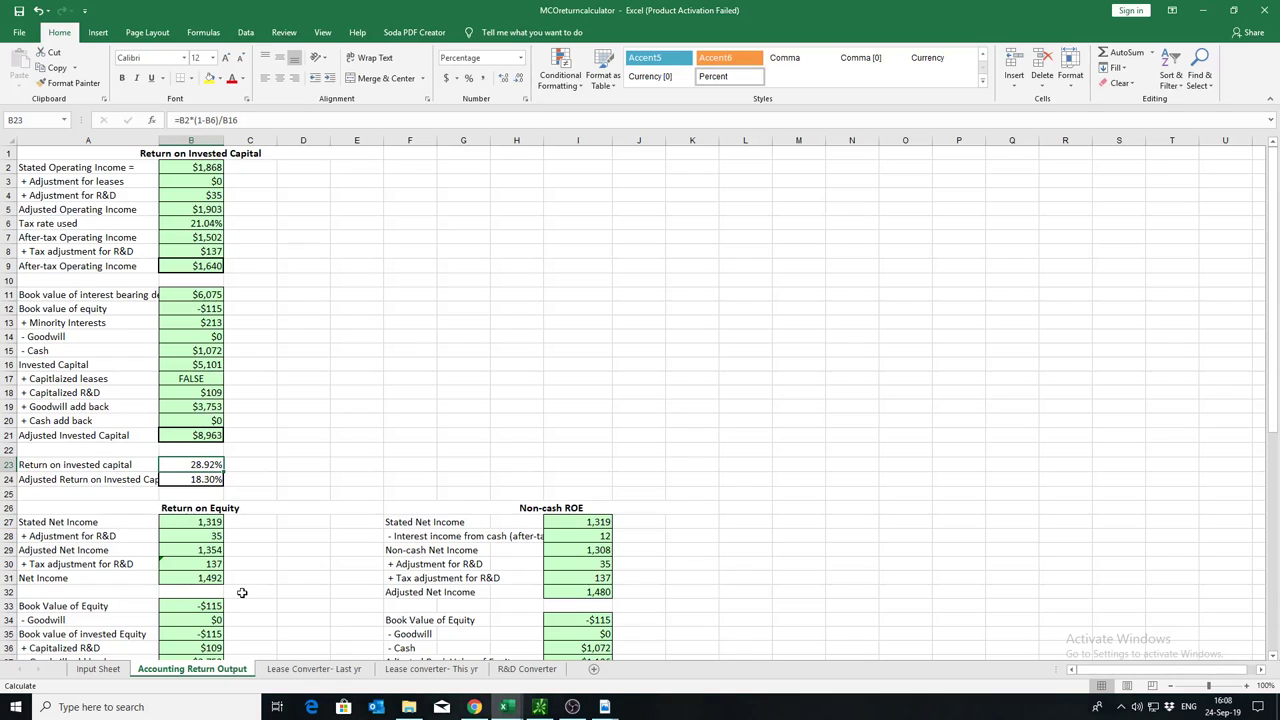
pyautogui.press('F2')
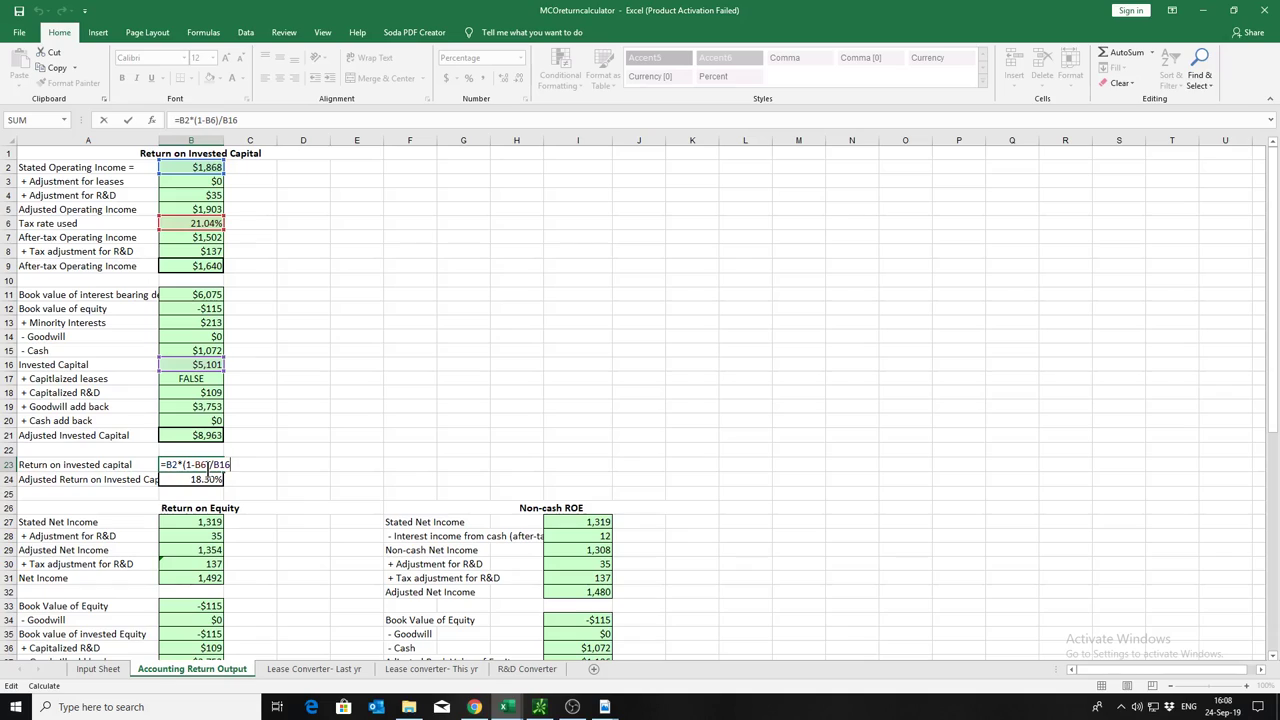
pyautogui.press('Return')
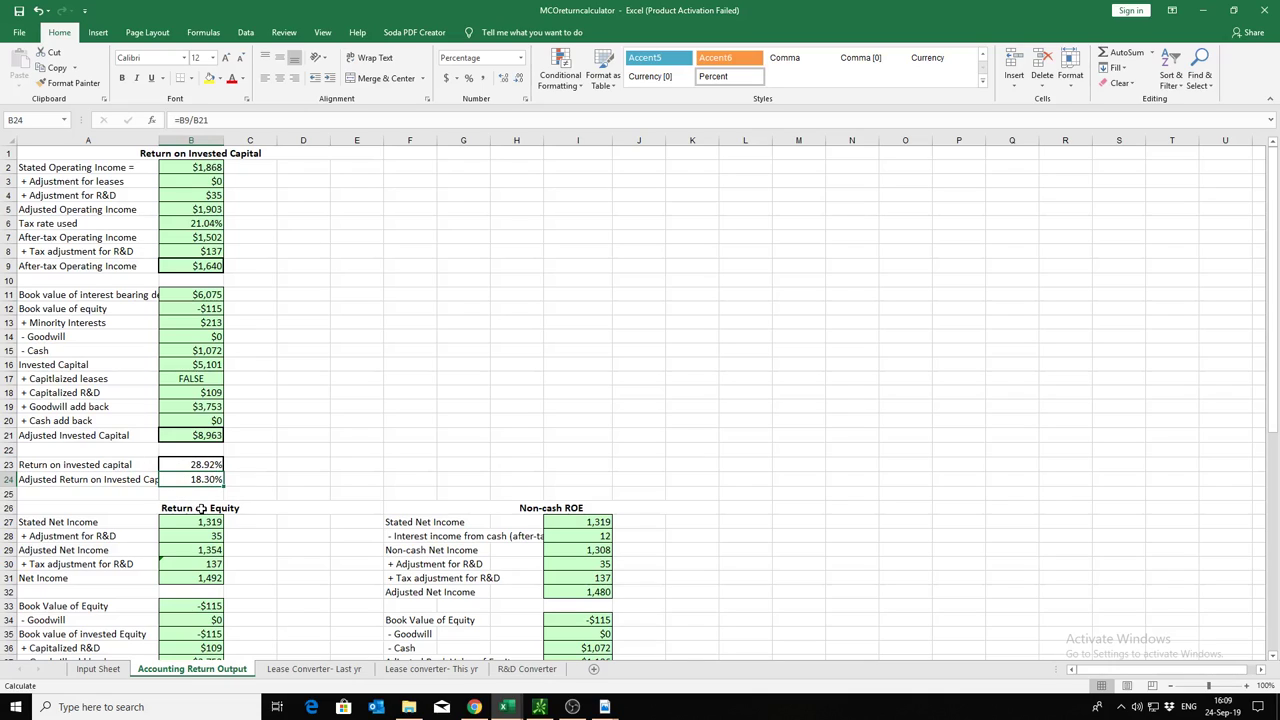
# Step: Examine the Return on Equity section of Accounting Return Output, compare it with the ROE on Finviz in Chrome, and return to the MCOreturncalculator workbook
pyautogui.scroll(-9, 1275, 660)
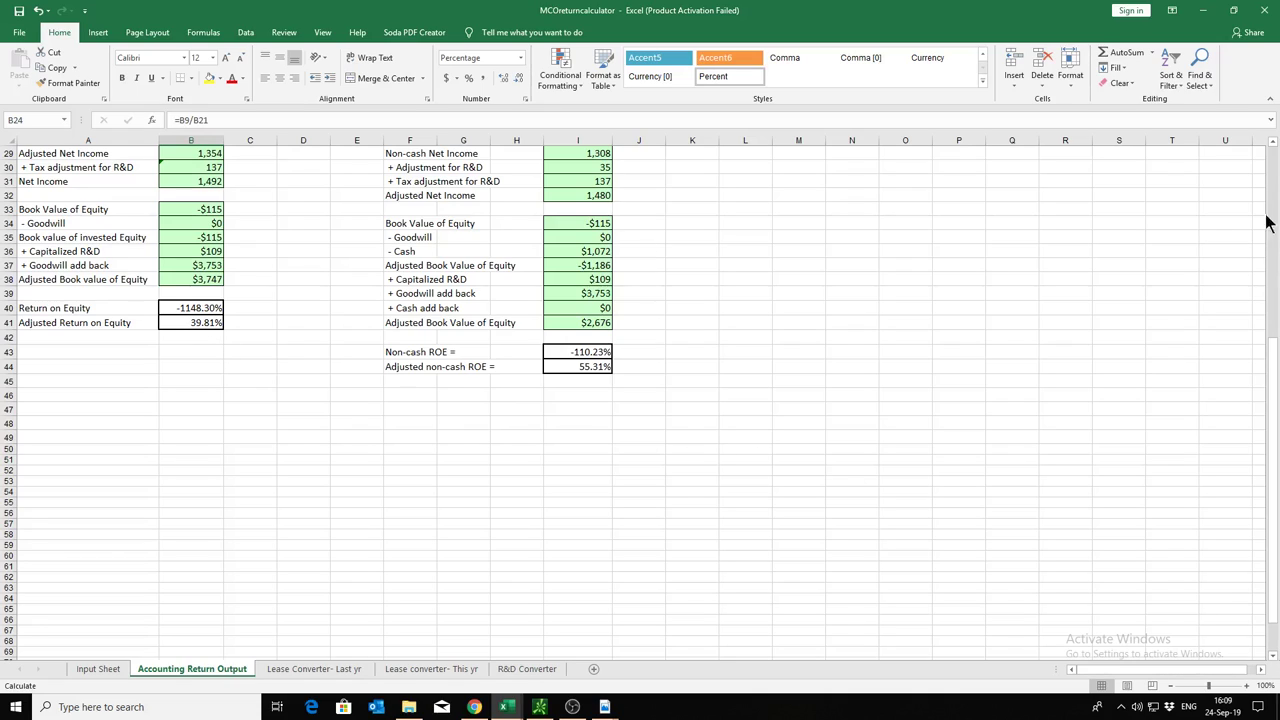
pyautogui.click(1272, 146)
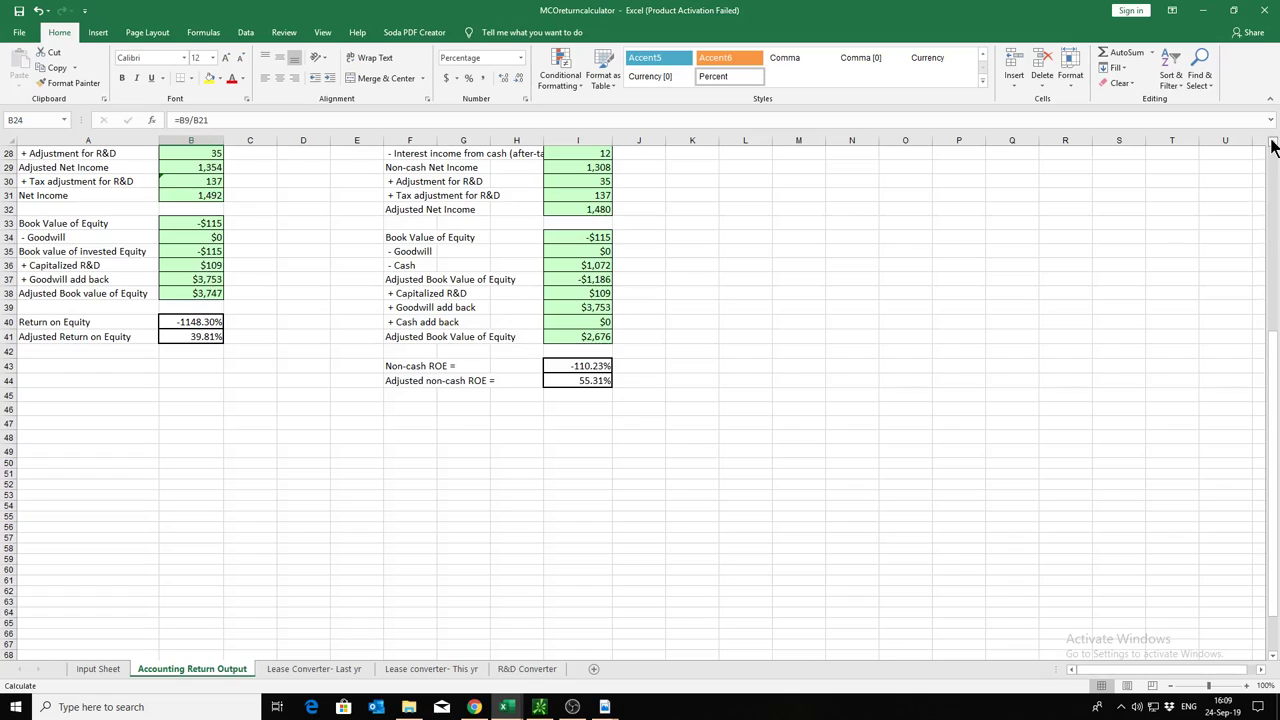
pyautogui.click(1272, 146)
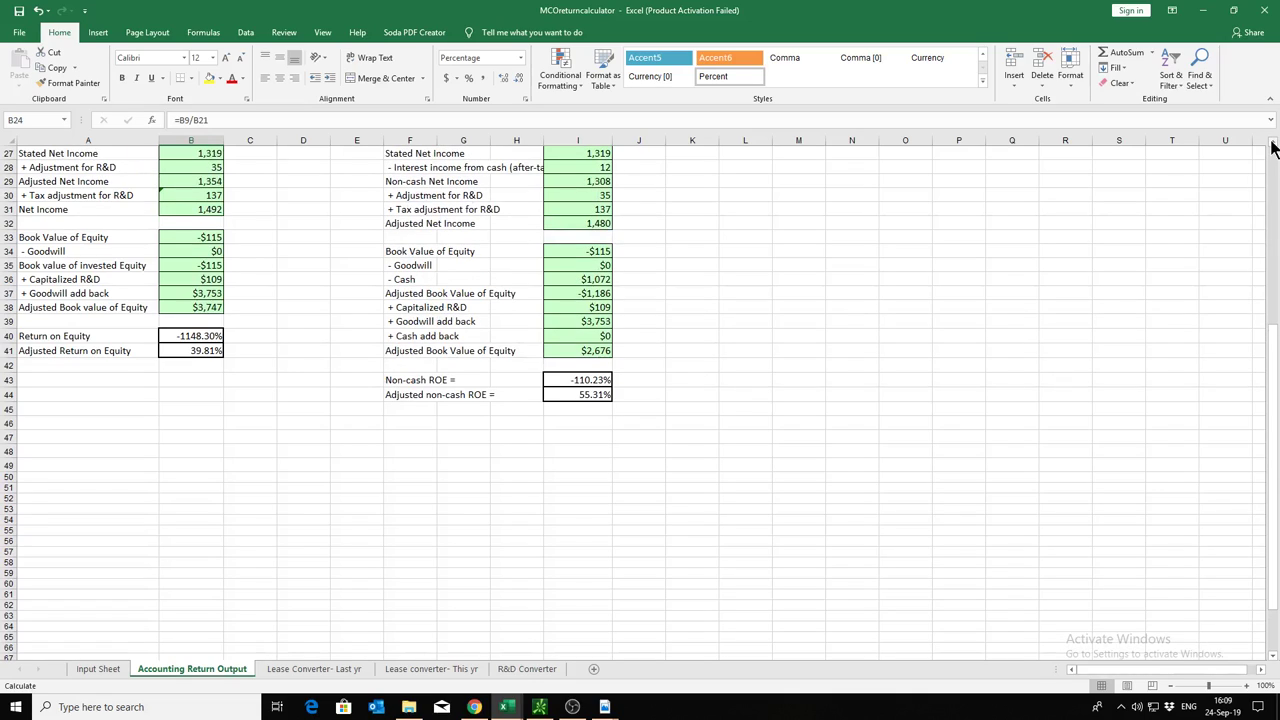
pyautogui.click(1272, 146)
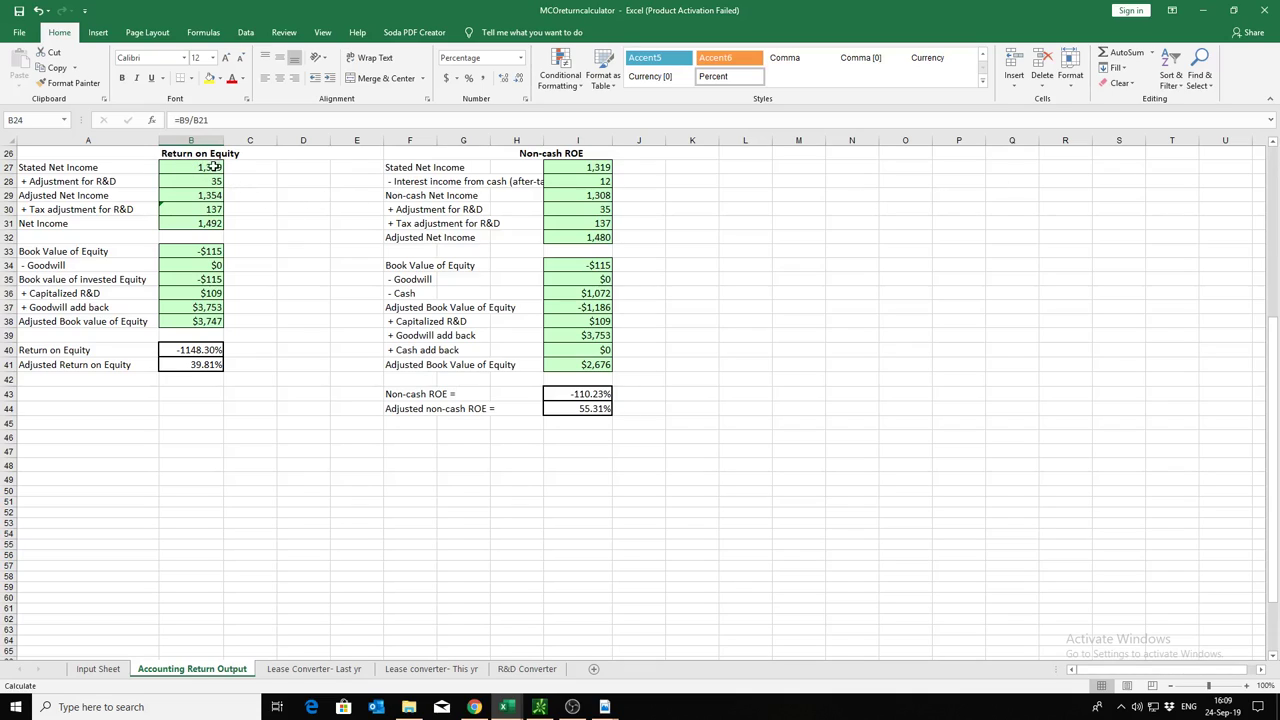
pyautogui.click(204, 350)
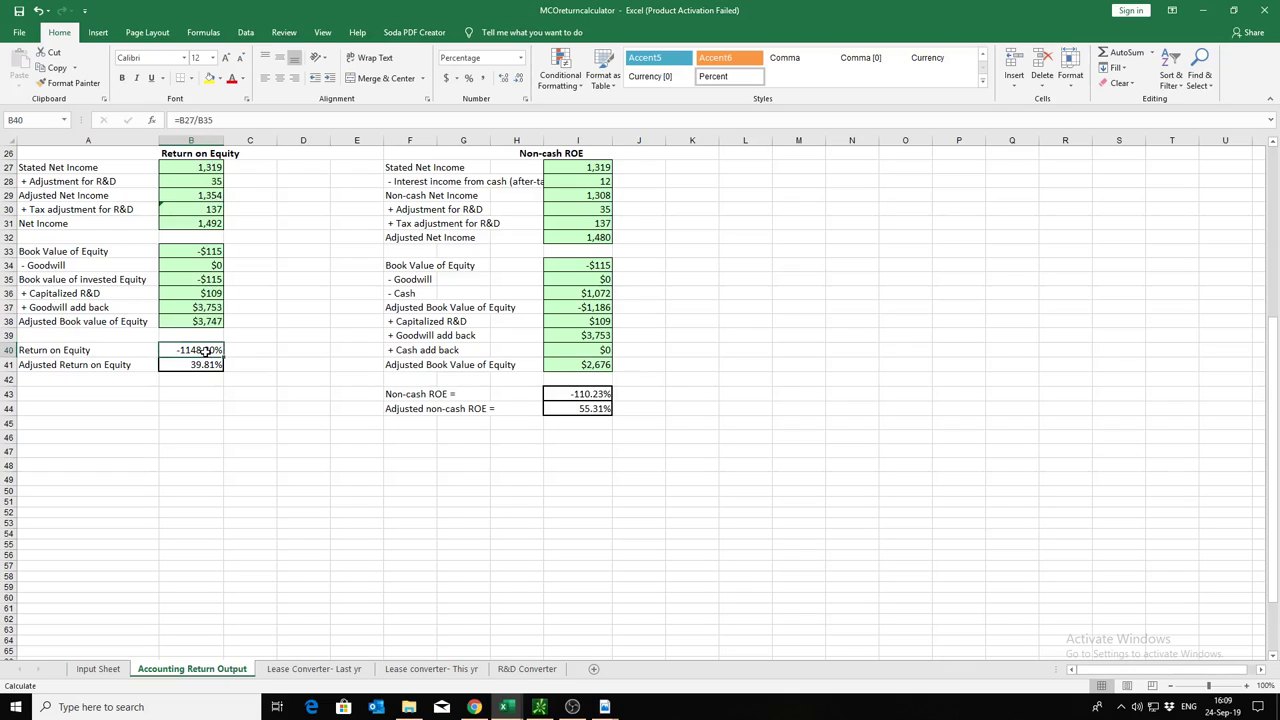
pyautogui.click(185, 278)
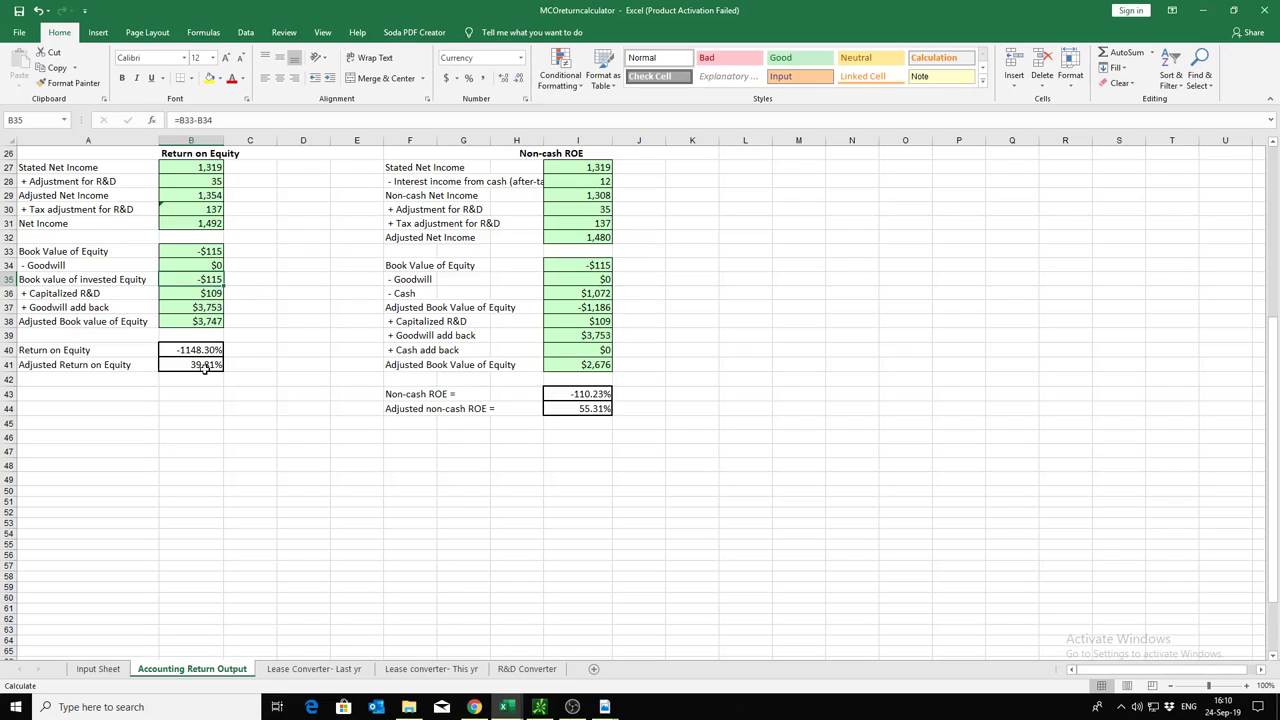
pyautogui.click(474, 707)
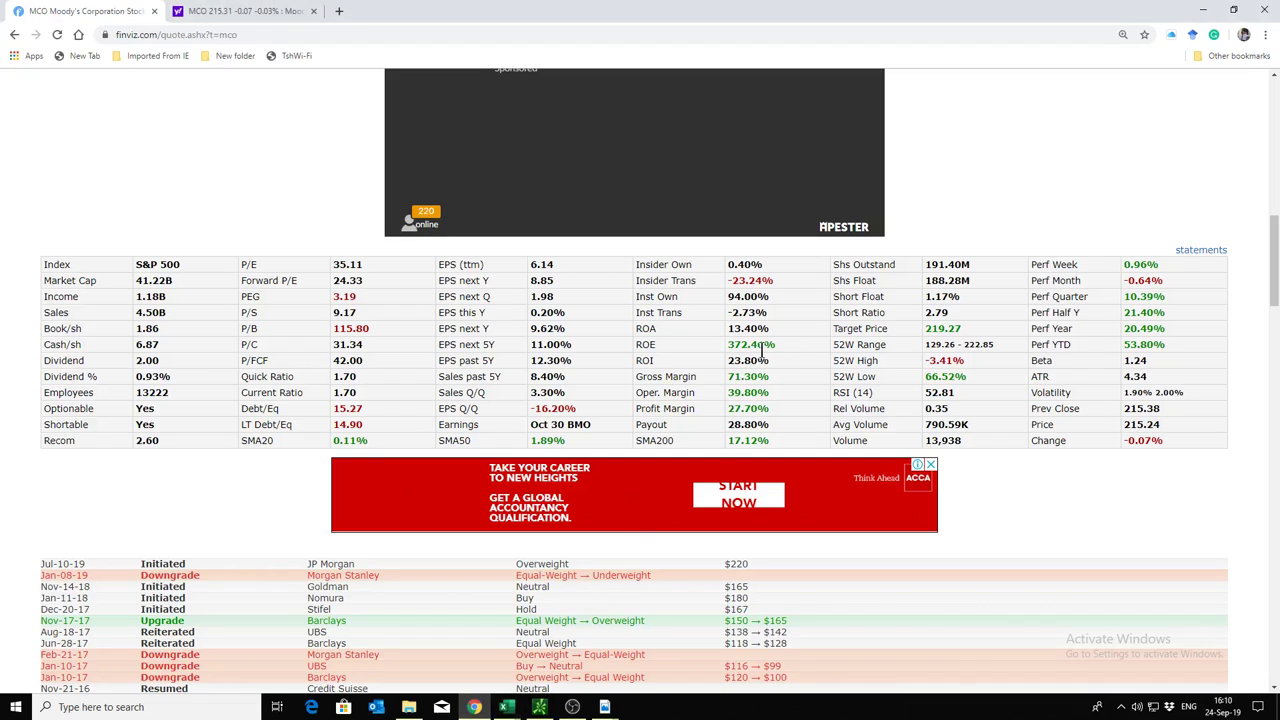
pyautogui.click(507, 708)
pyautogui.click(511, 662)
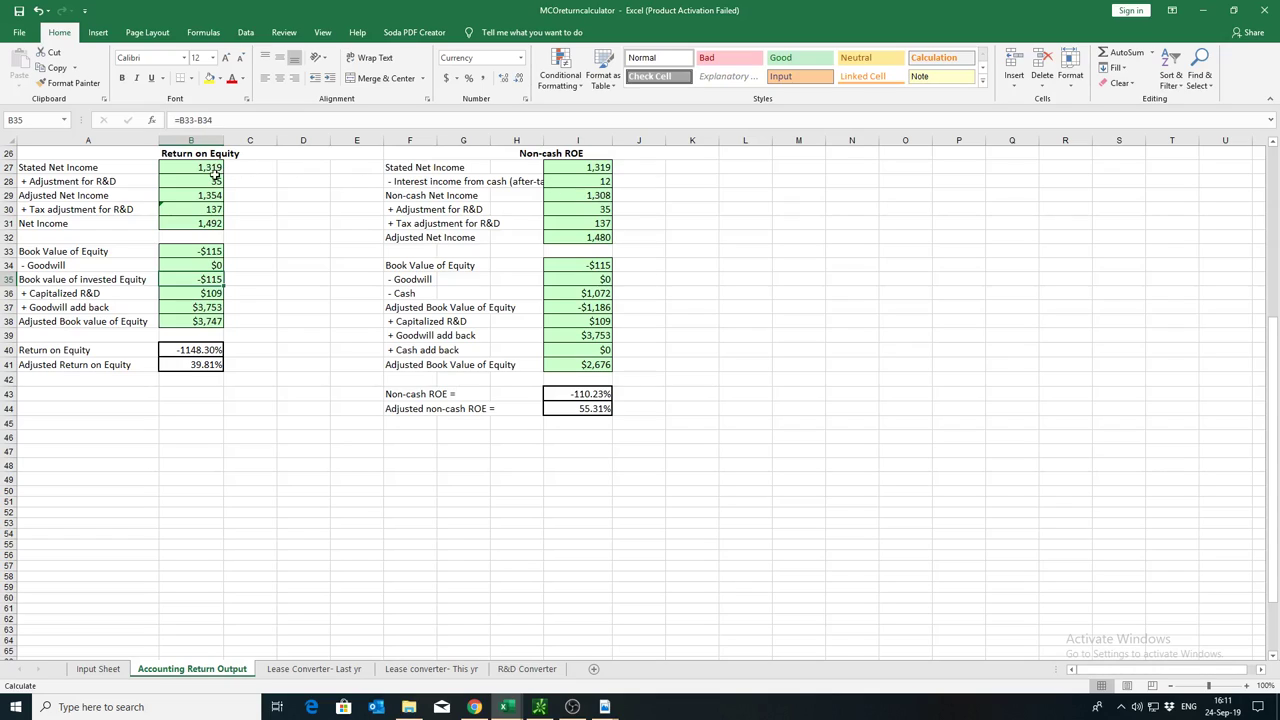
# Step: Inspect the Non-cash ROE formulas for after-tax interest income, adjusted net income and book value of equity
pyautogui.click(588, 183)
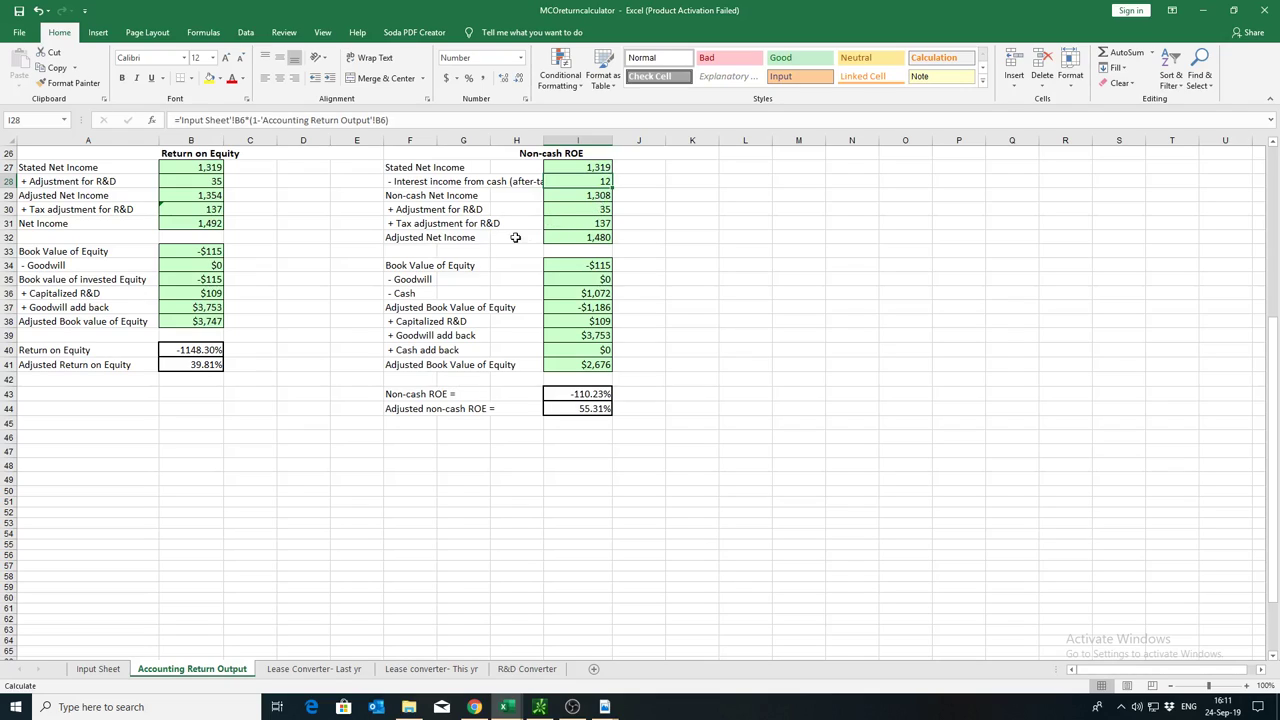
pyautogui.click(602, 239)
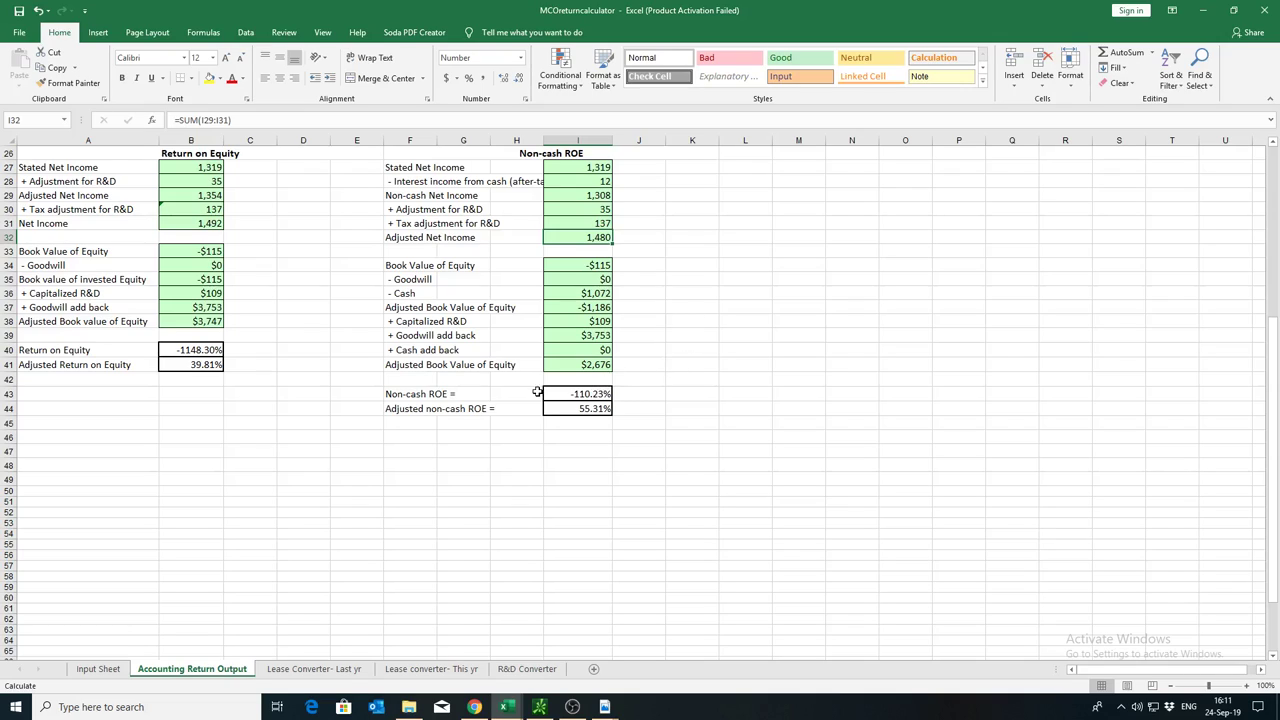
pyautogui.click(601, 265)
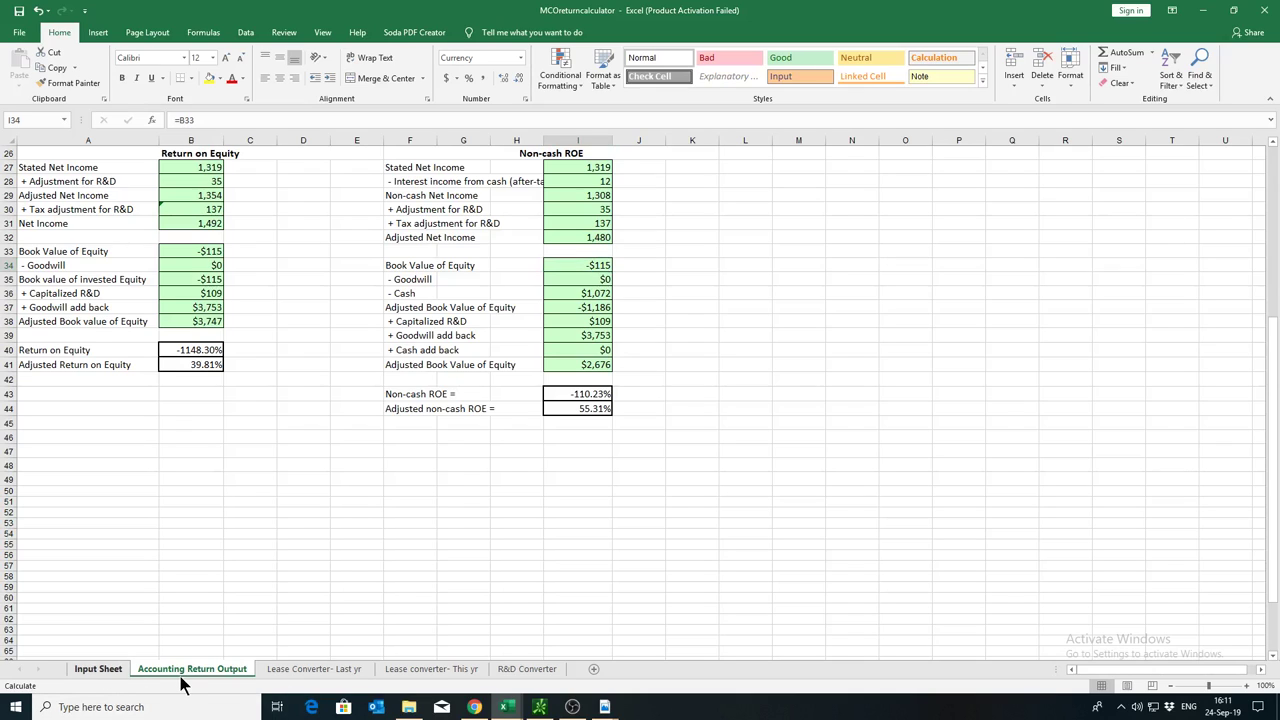
# Step: Set the goodwill assumption answer in B29 of the Input Sheet to yes
pyautogui.hotkey('ctrl', 'pageup')
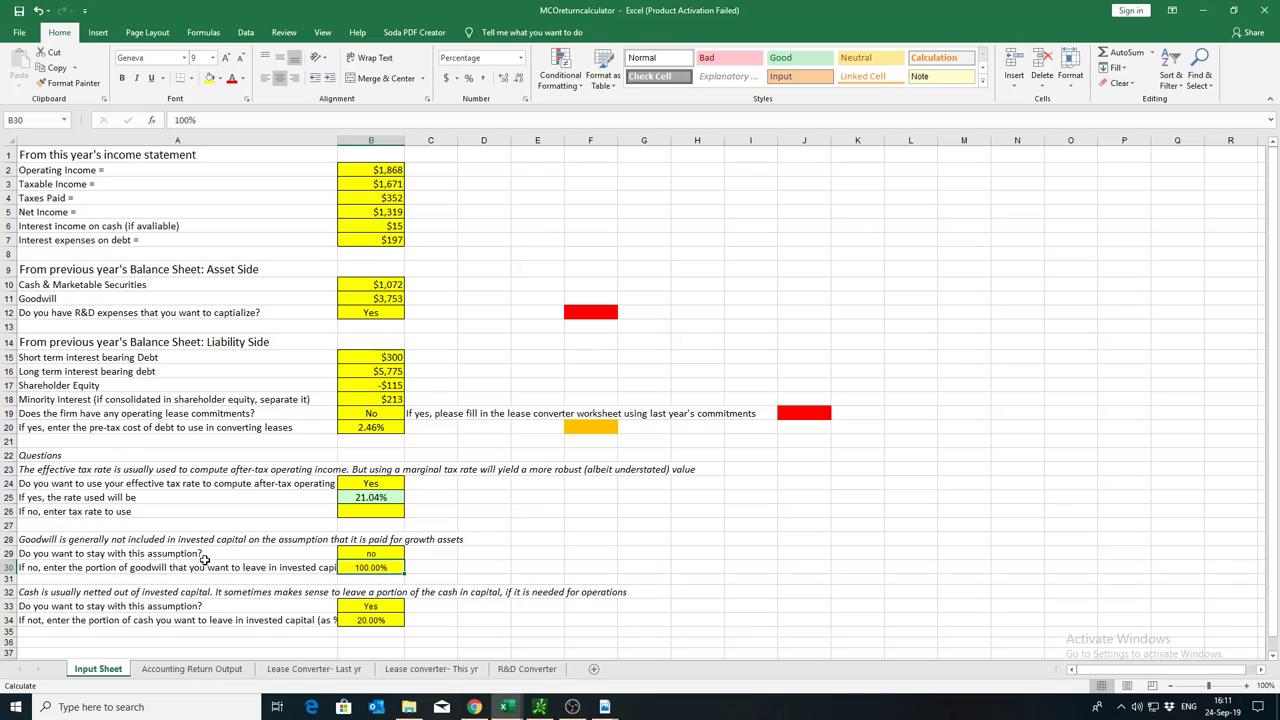
pyautogui.click(375, 553)
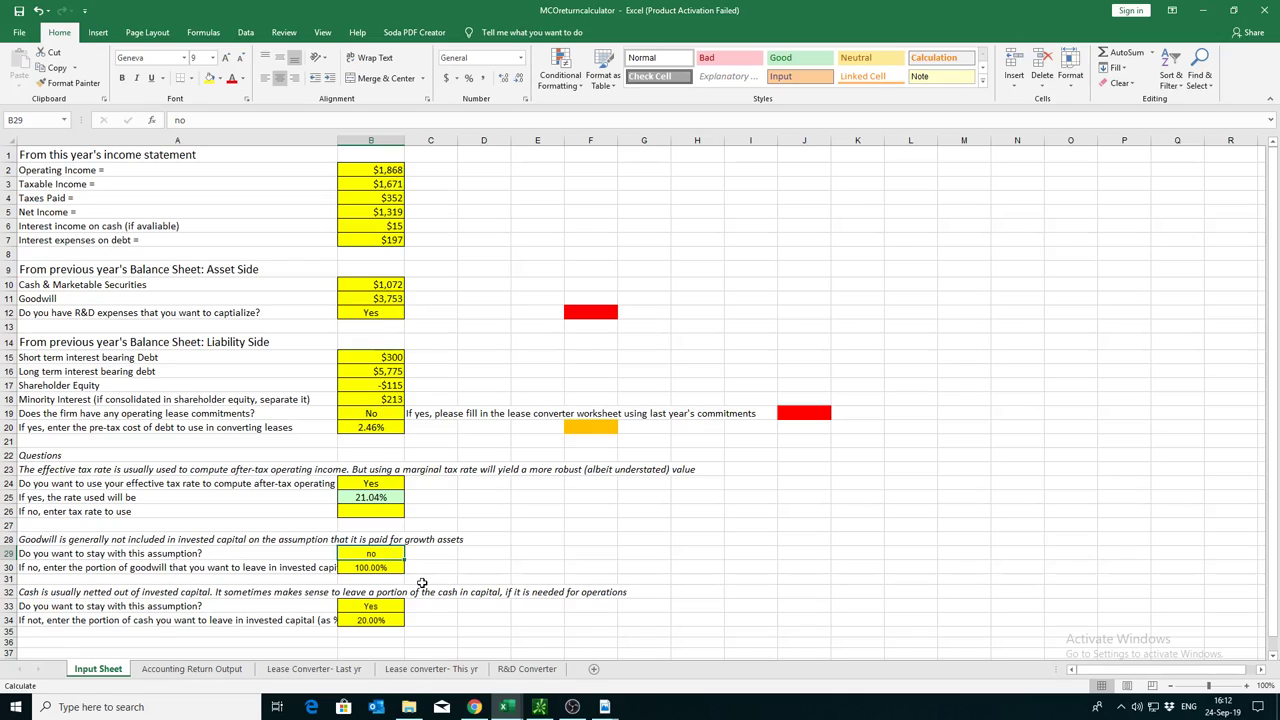
pyautogui.write('yes')
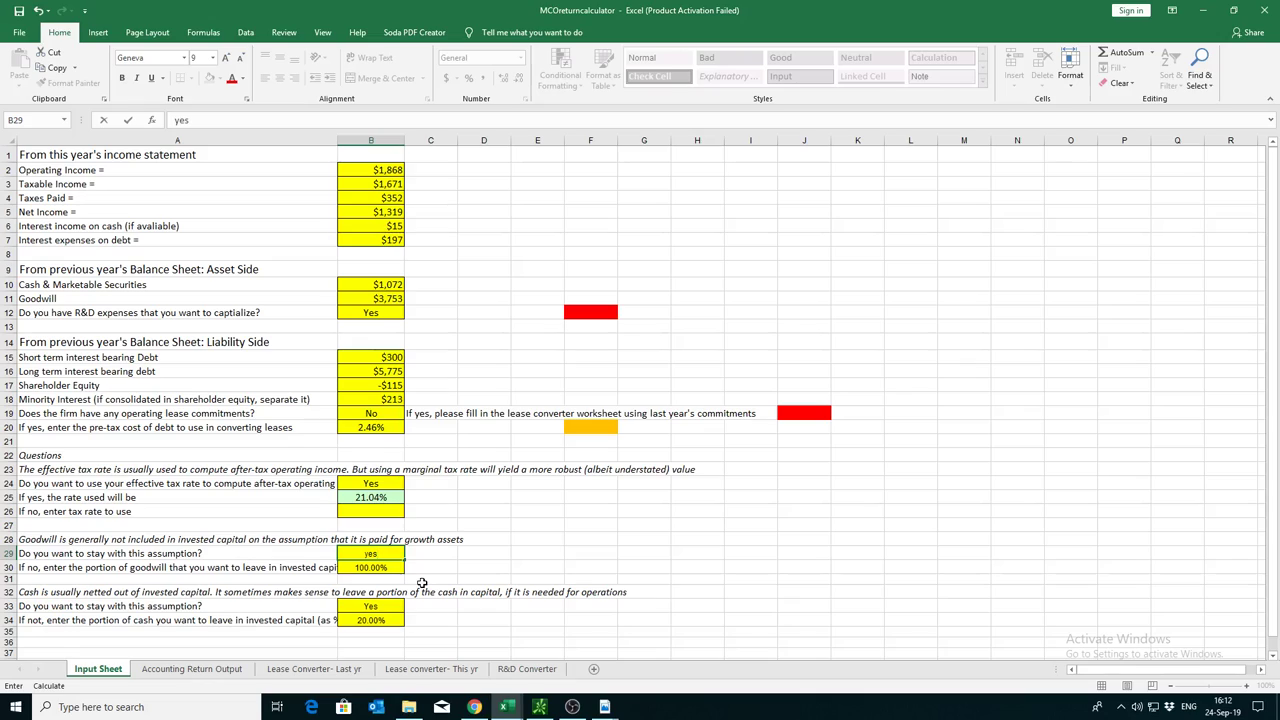
pyautogui.press('Return')
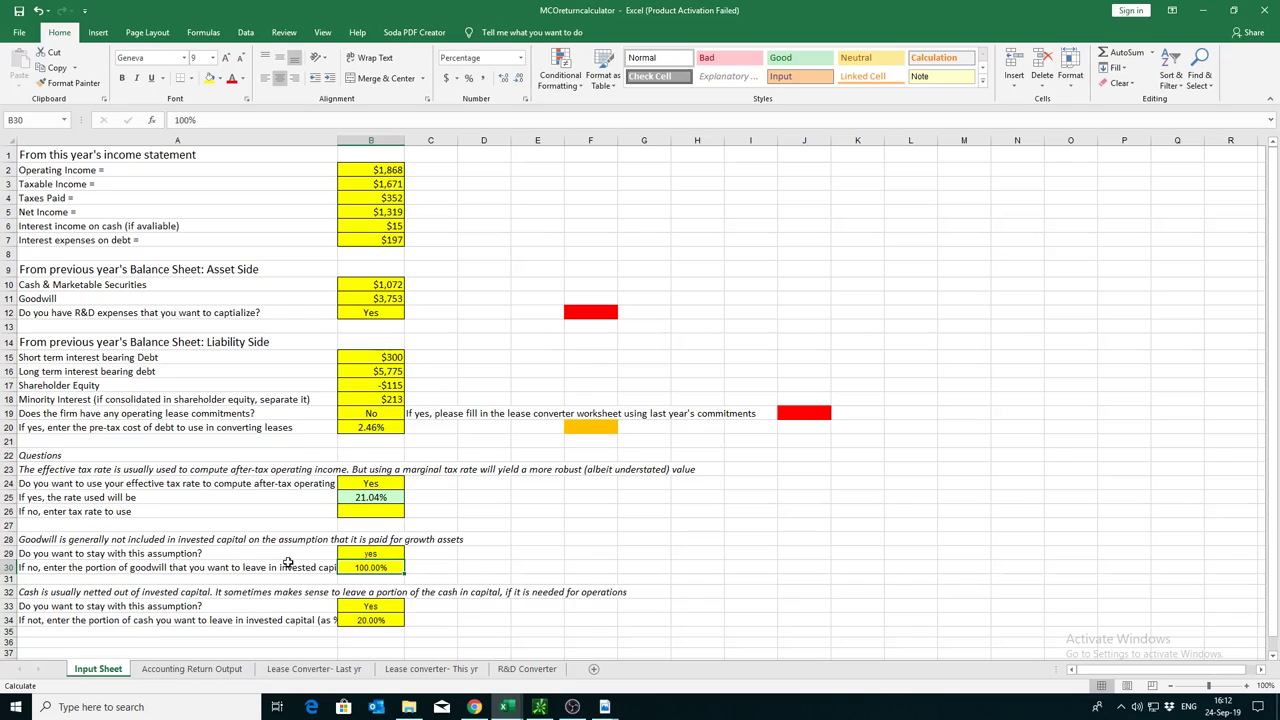
# Step: Review the recalculated return on invested capital, return on equity and non-cash ROE on the Accounting Return Output sheet
pyautogui.click(241, 672)
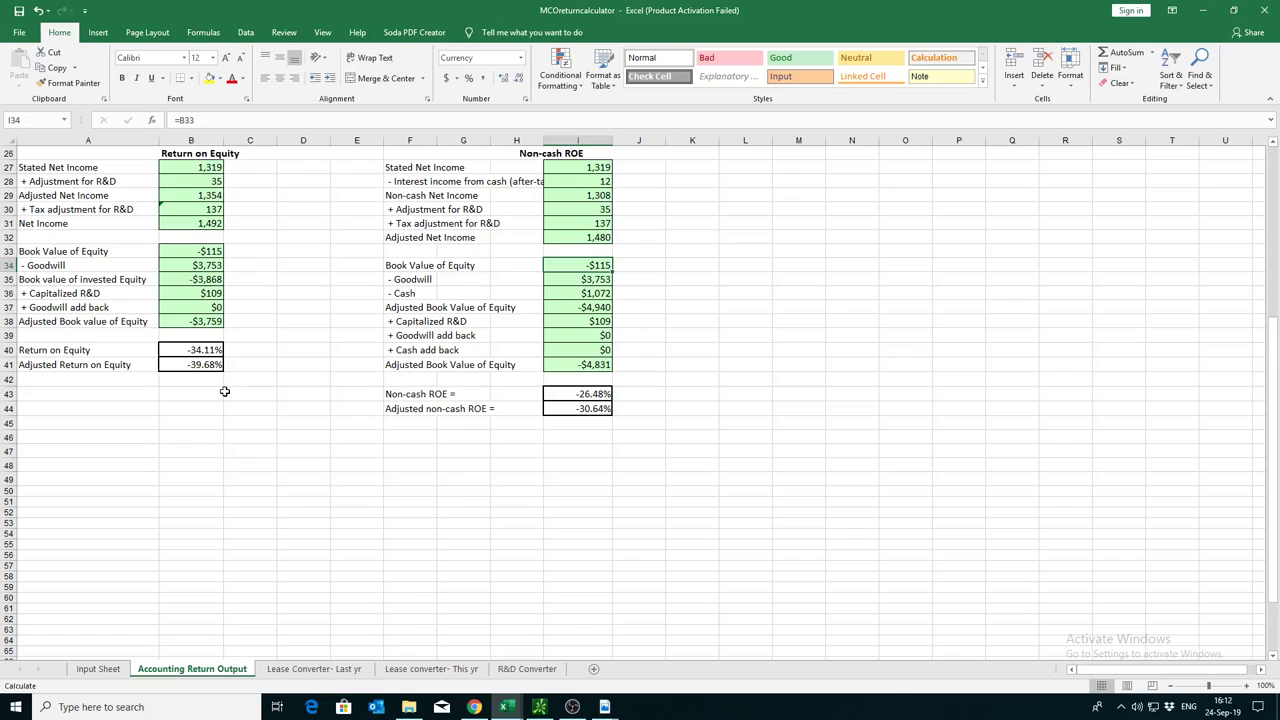
pyautogui.scroll(8, 225, 391)
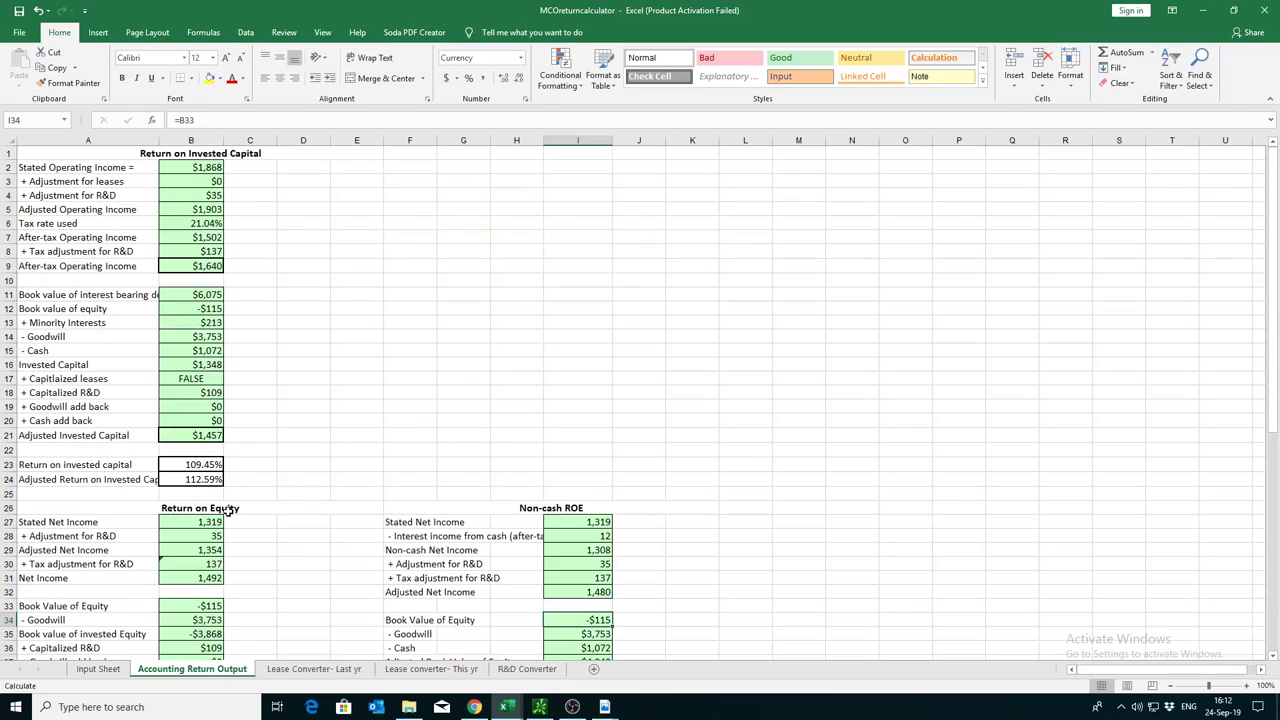
pyautogui.click(193, 464)
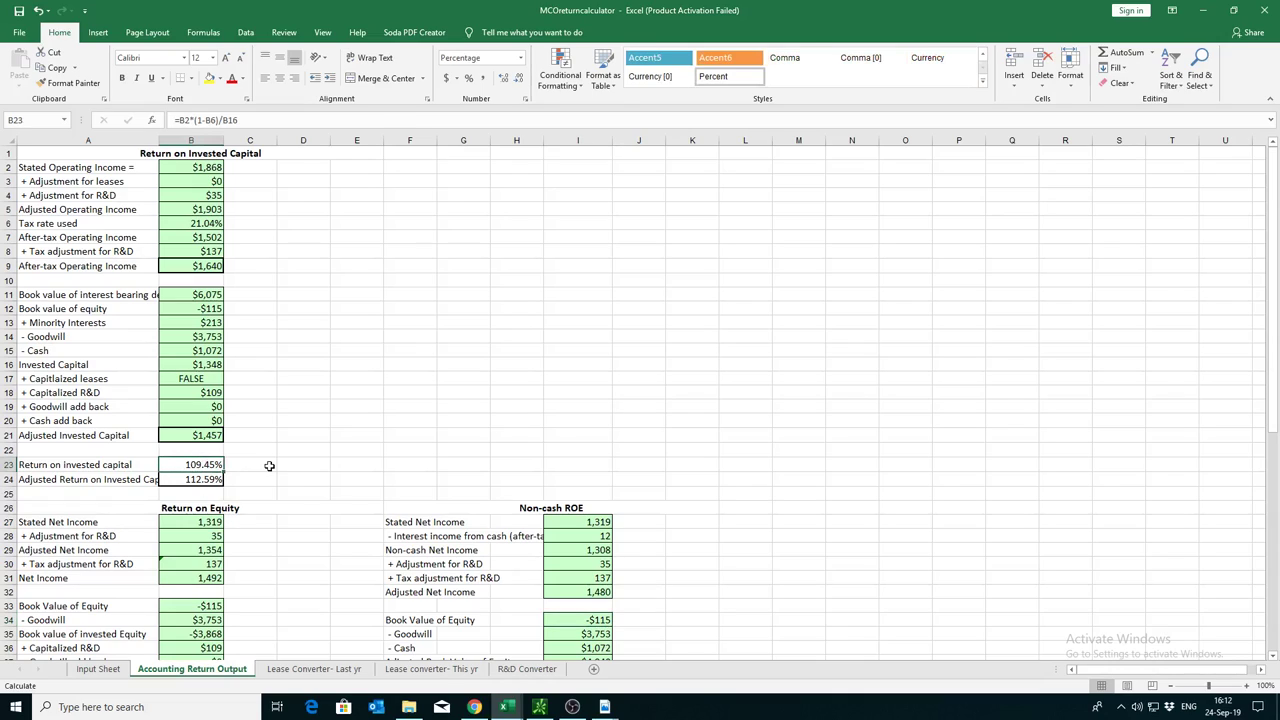
pyautogui.scroll(-9, 220, 480)
pyautogui.click(218, 481)
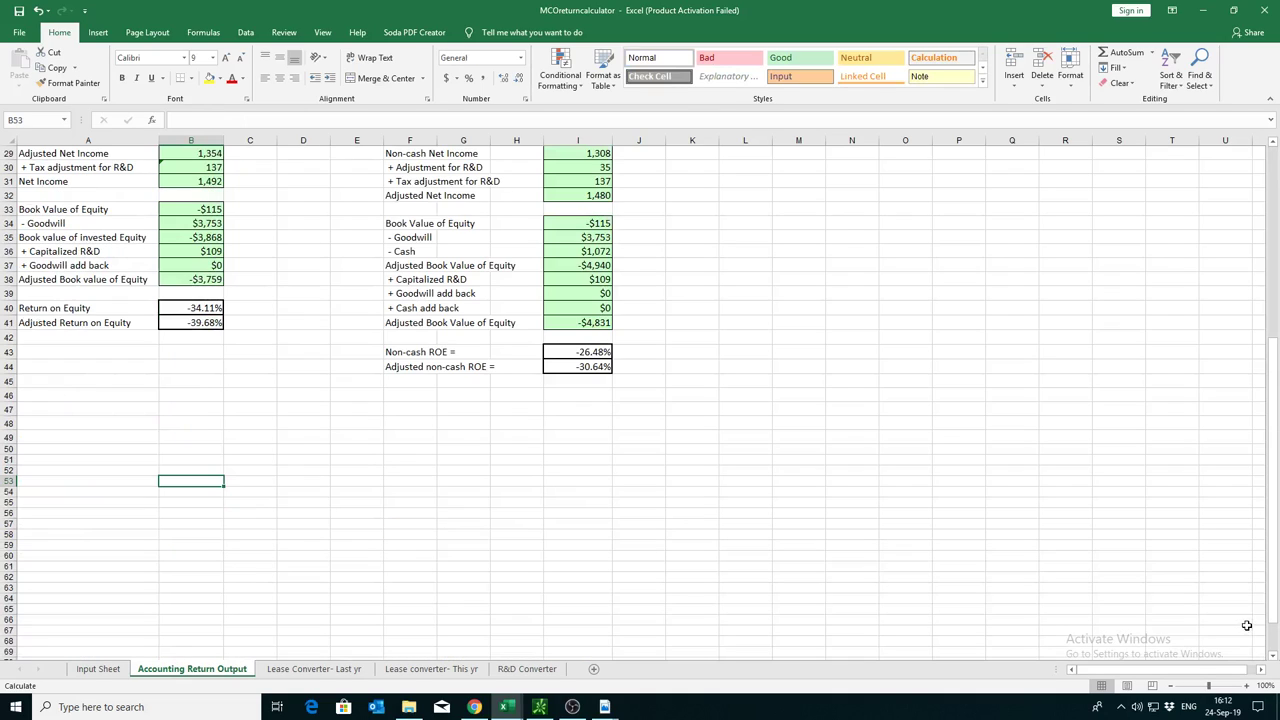
pyautogui.click(1273, 657)
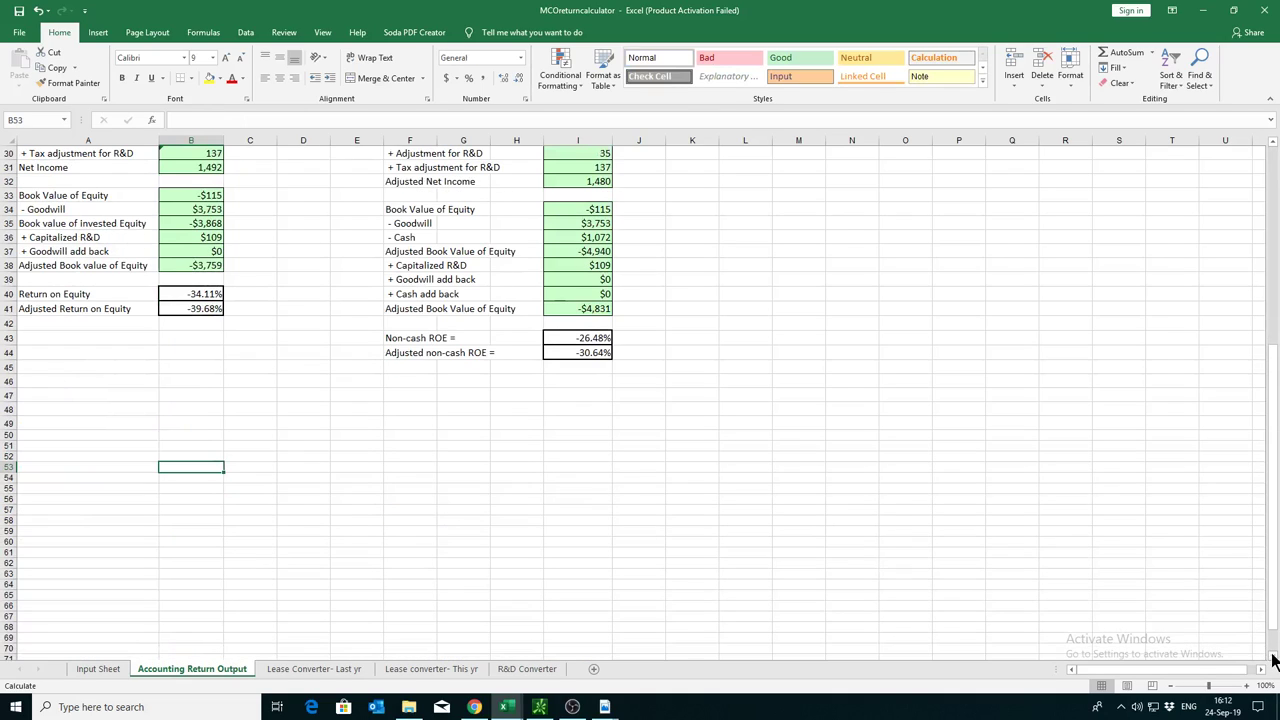
pyautogui.click(1272, 163)
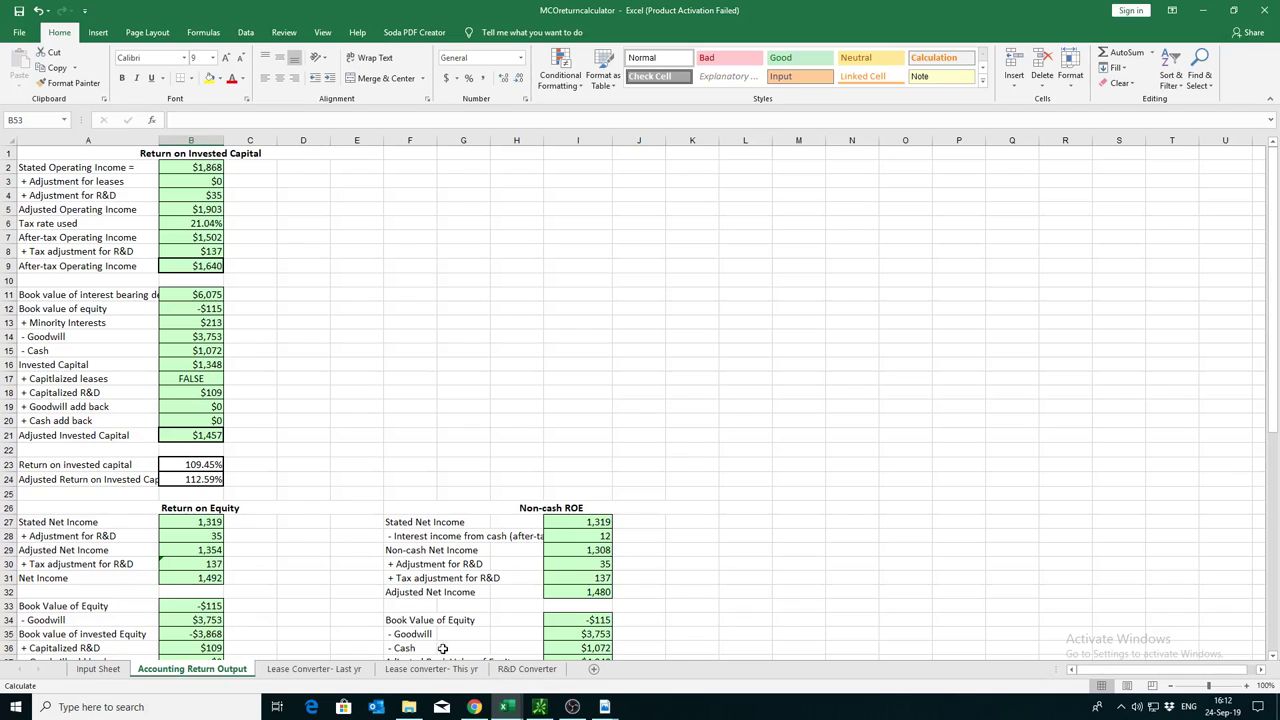
# Step: View Moody's weekly price chart in the trading platform, and inspect the debt-to-equity formula in G11 of the MCO Sept 2019 Input sheet in Excel
pyautogui.click(540, 707)
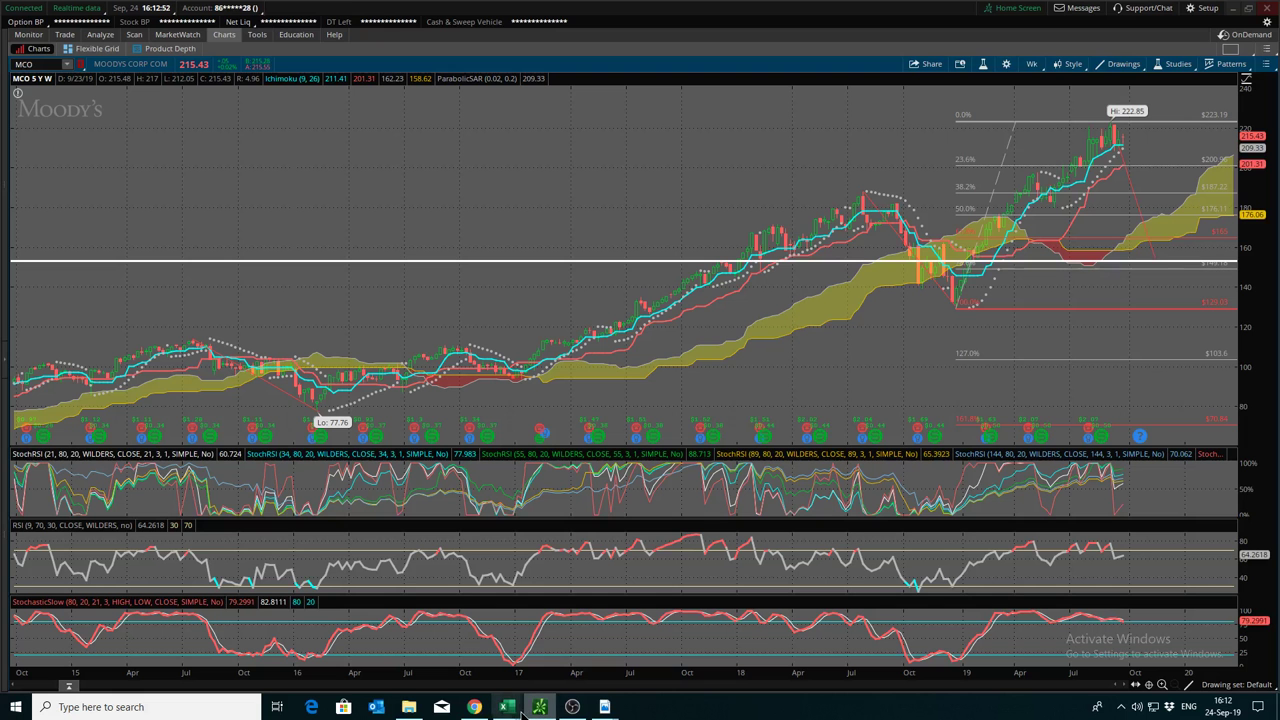
pyautogui.moveTo(507, 707)
pyautogui.click(650, 650)
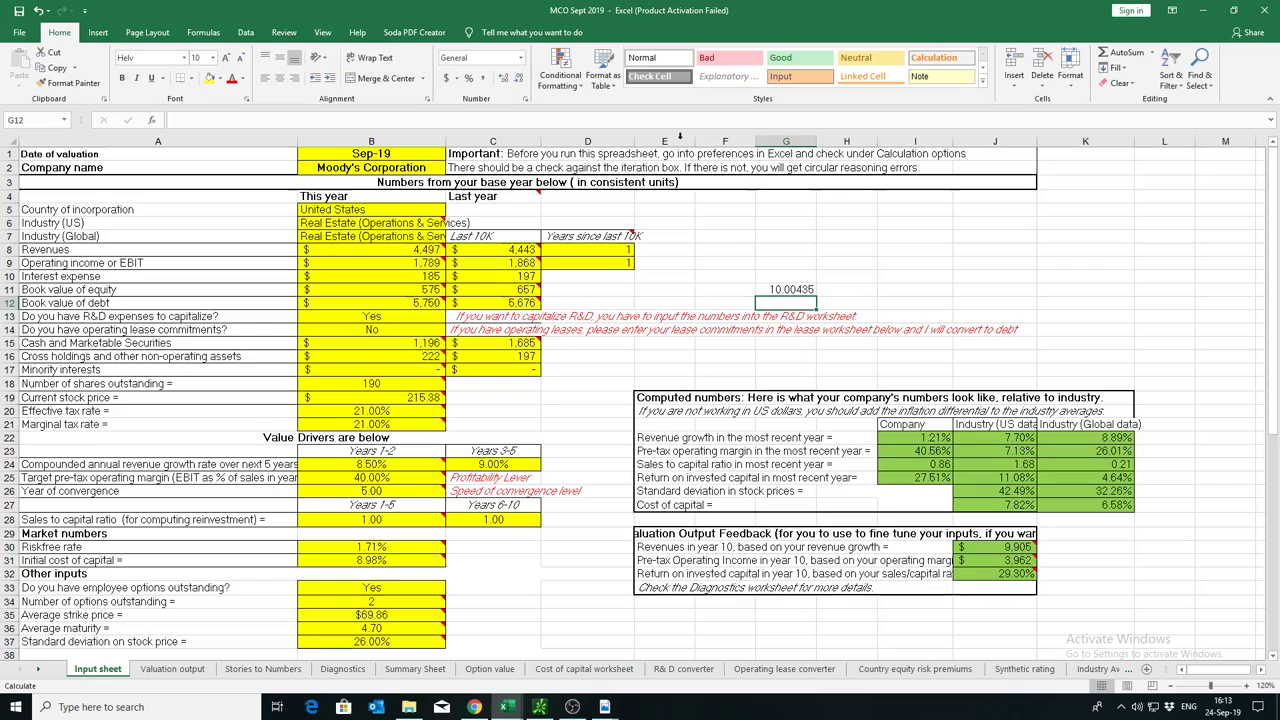
pyautogui.click(805, 290)
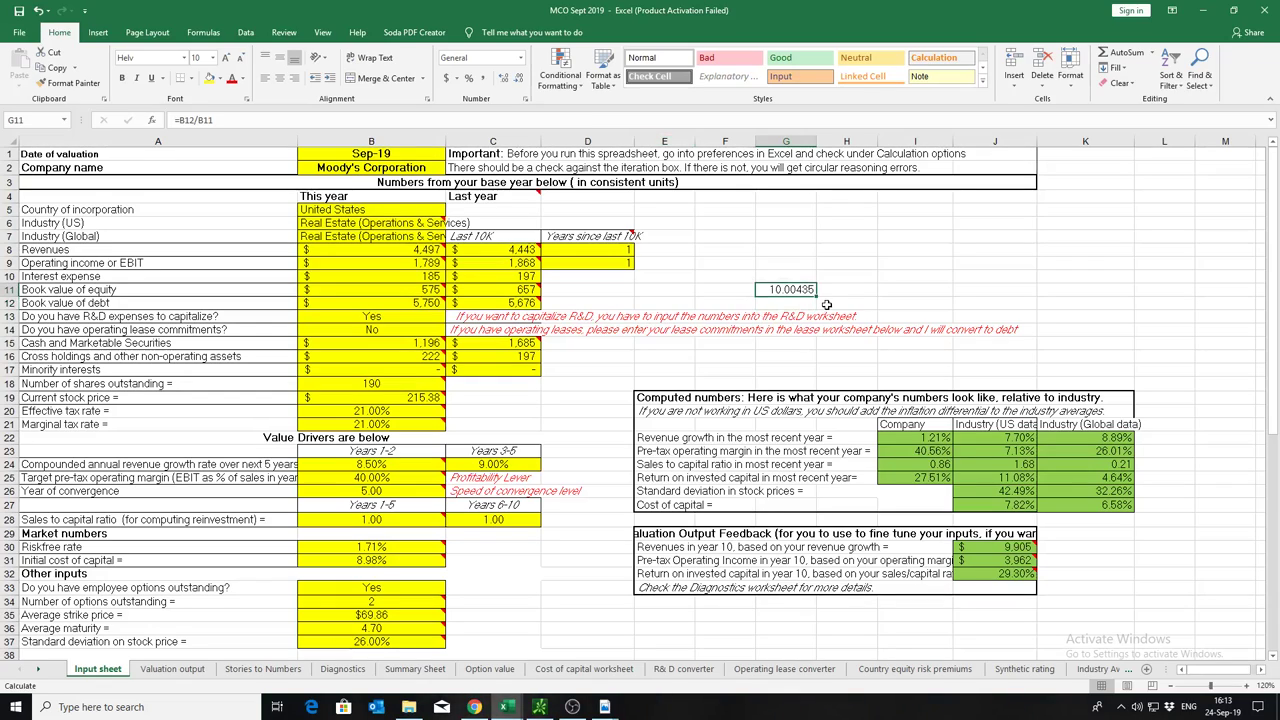
# Step: Clear the debt-to-equity formula from G11 of the Input sheet, and switch to the Finviz page in Chrome
pyautogui.press('Delete')
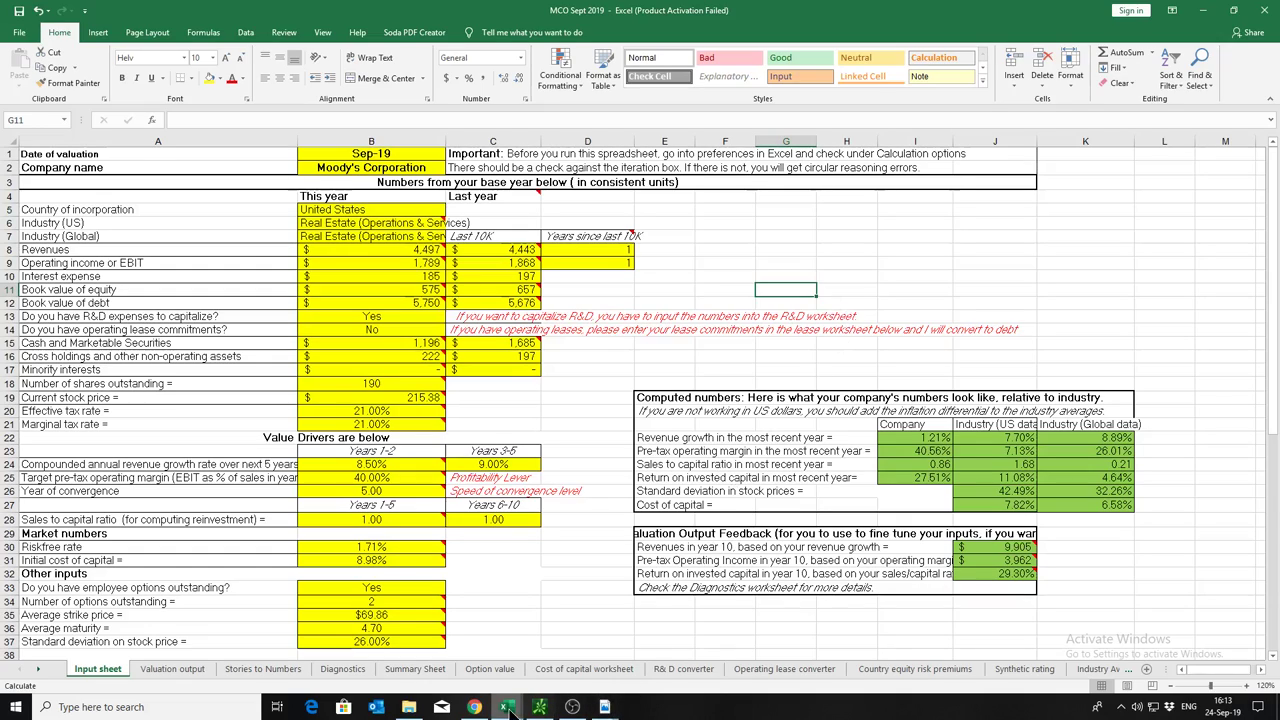
pyautogui.click(474, 707)
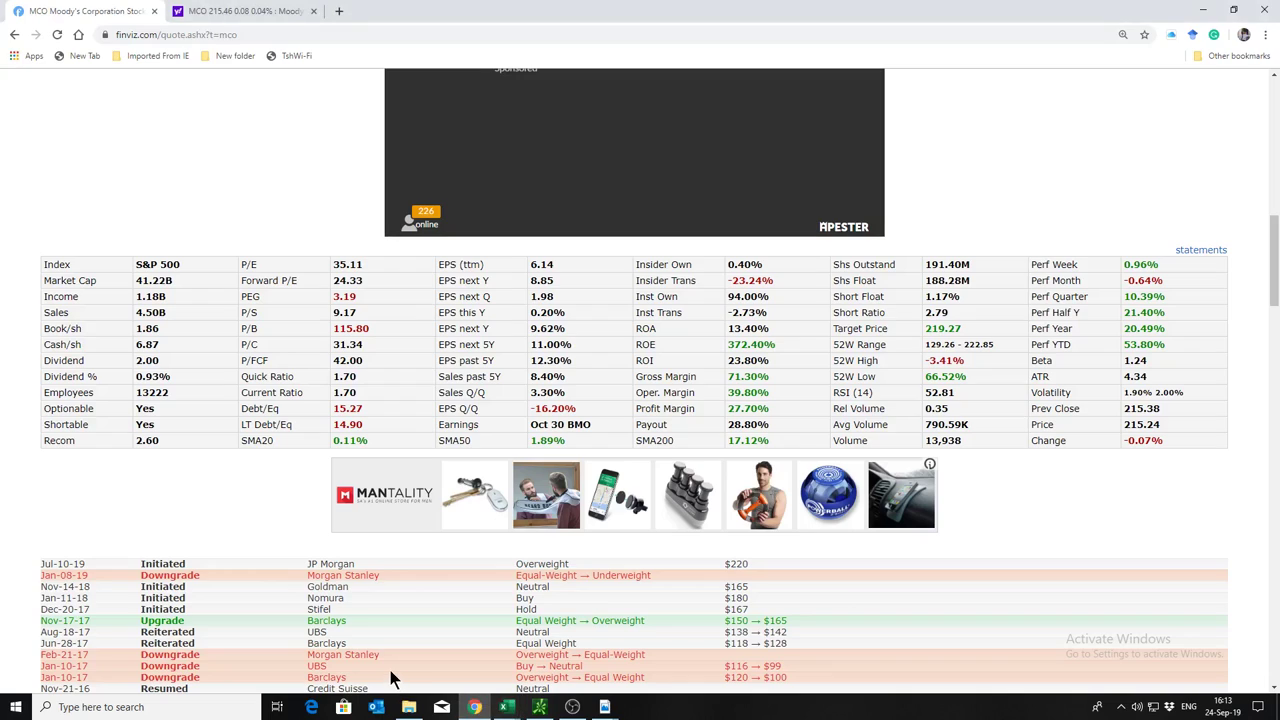
# Step: Open iCloud Notes on the web and view the MCO note with its list of page references
pyautogui.click(16, 707)
pyautogui.scroll(-5, 92, 640)
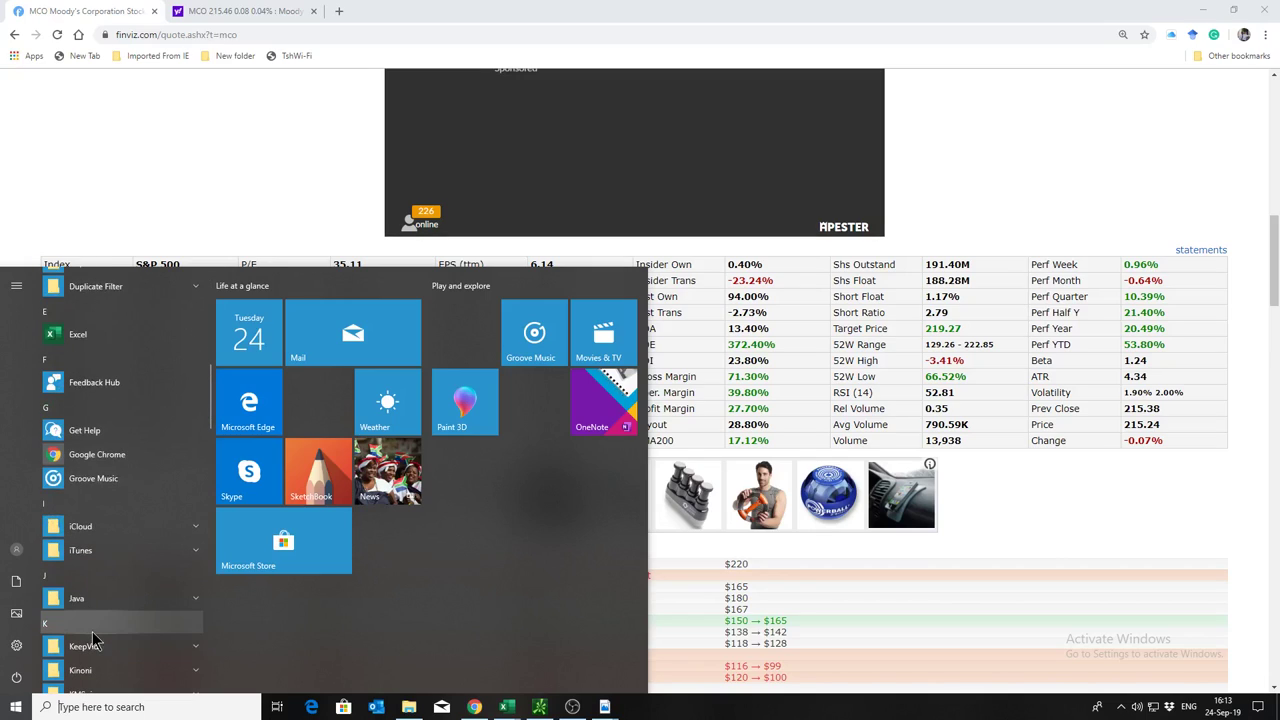
pyautogui.click(136, 527)
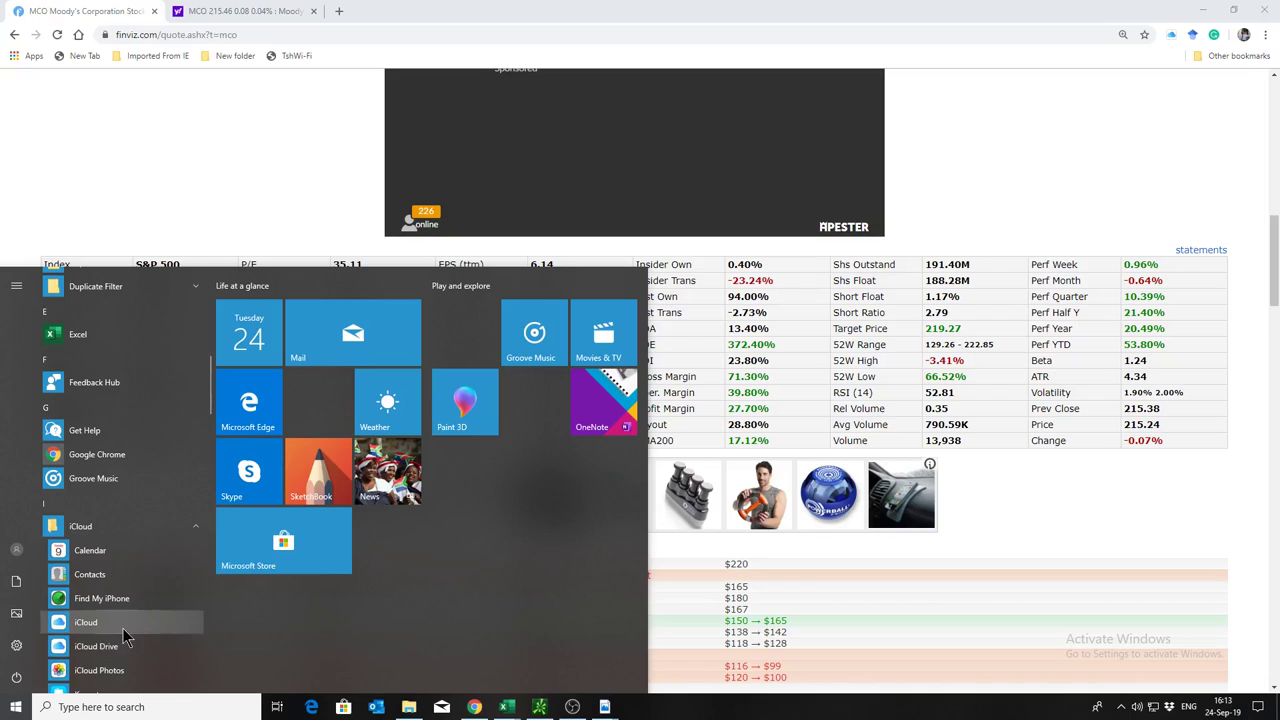
pyautogui.scroll(-3, 122, 630)
pyautogui.click(106, 446)
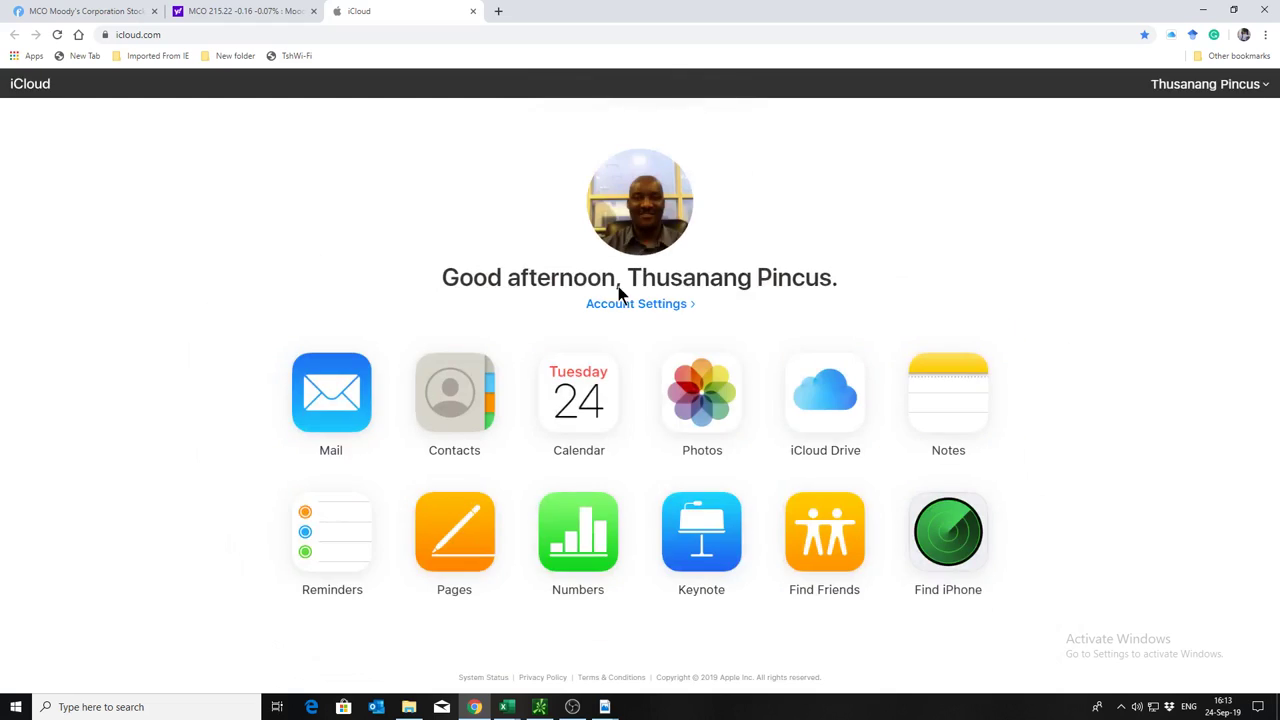
pyautogui.click(967, 391)
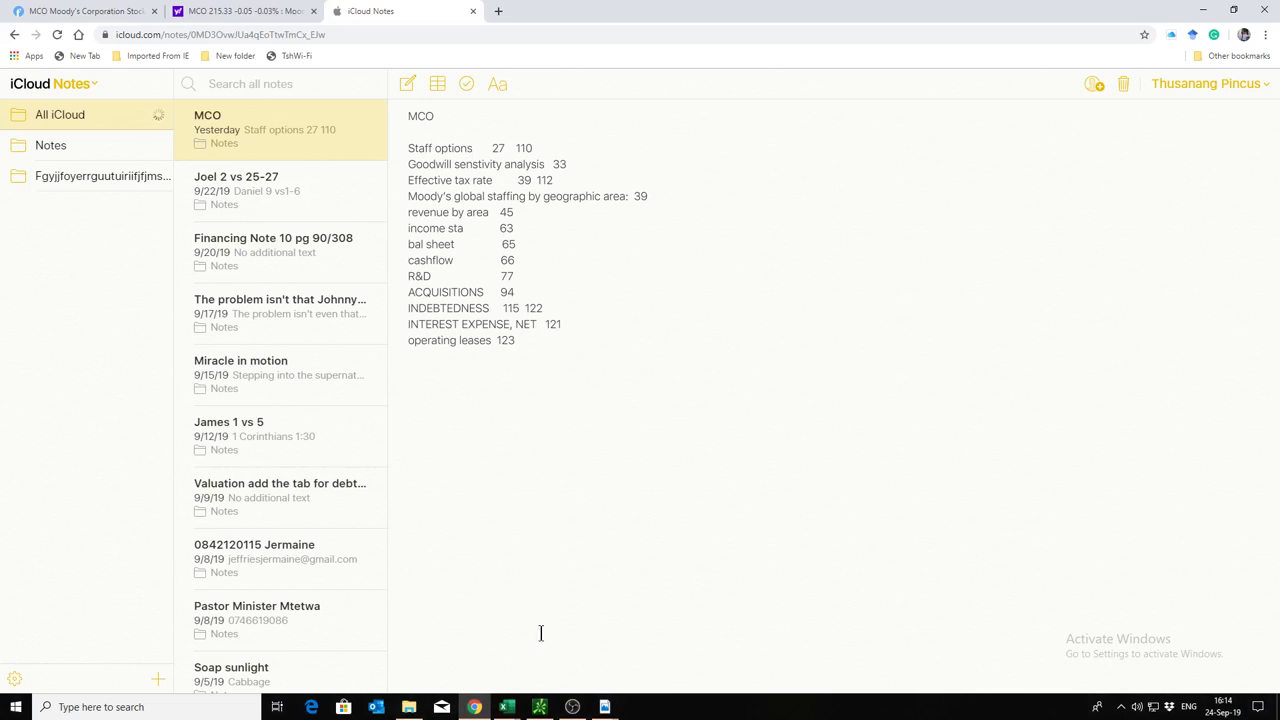
# Step: Open the 2018 10K PDF from the MCO folder and view the debt fair values and share repurchase program from page 122
pyautogui.click(408, 707)
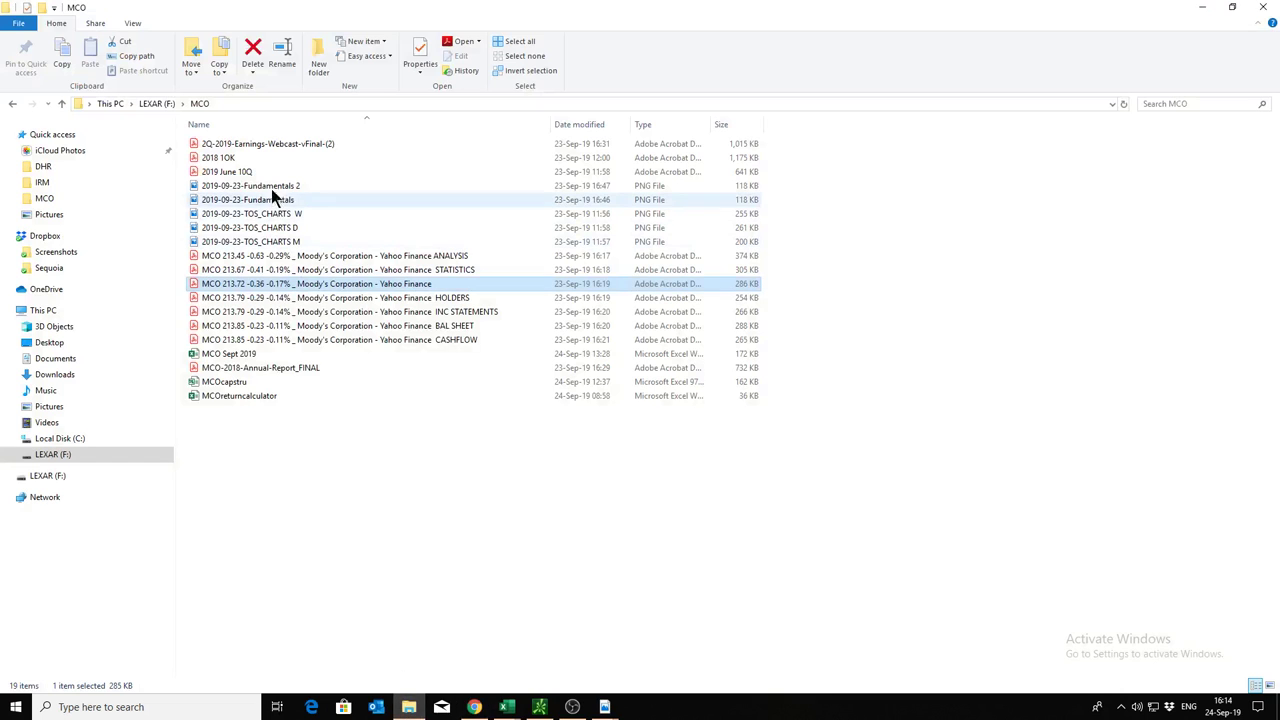
pyautogui.click(227, 158)
pyautogui.doubleClick(227, 158)
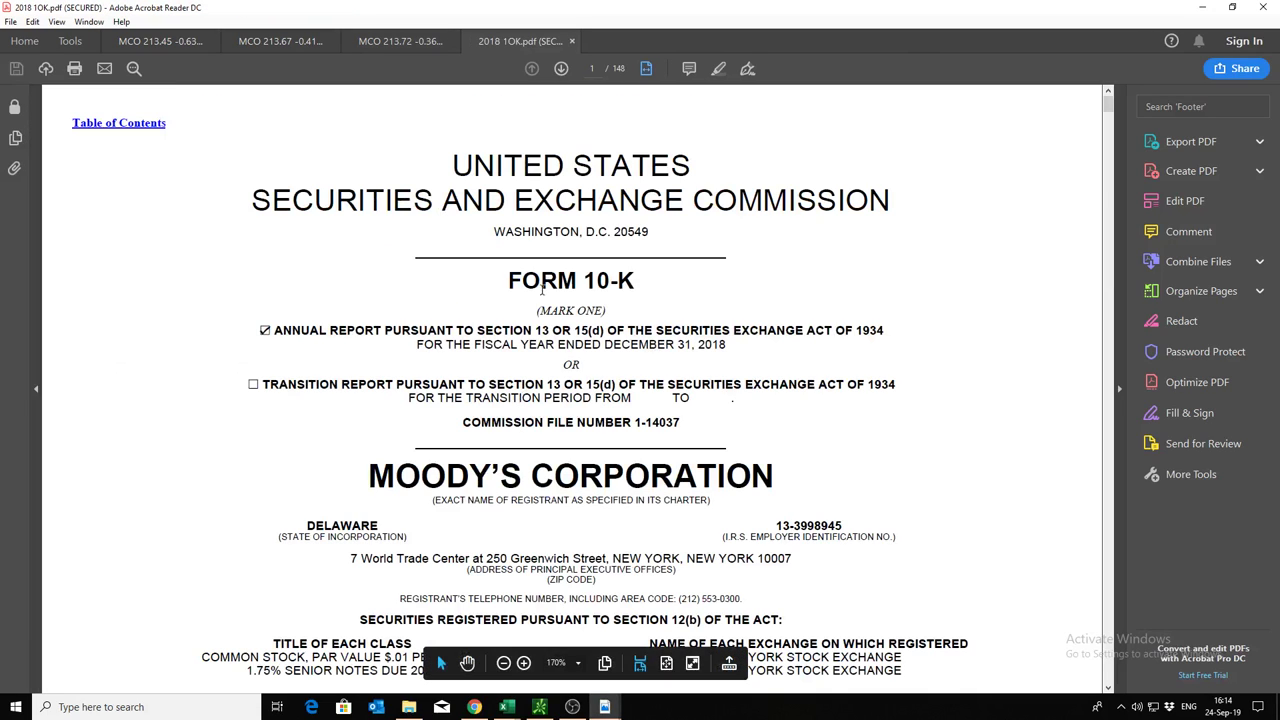
pyautogui.click(597, 68)
pyautogui.write('122')
pyautogui.press('Return')
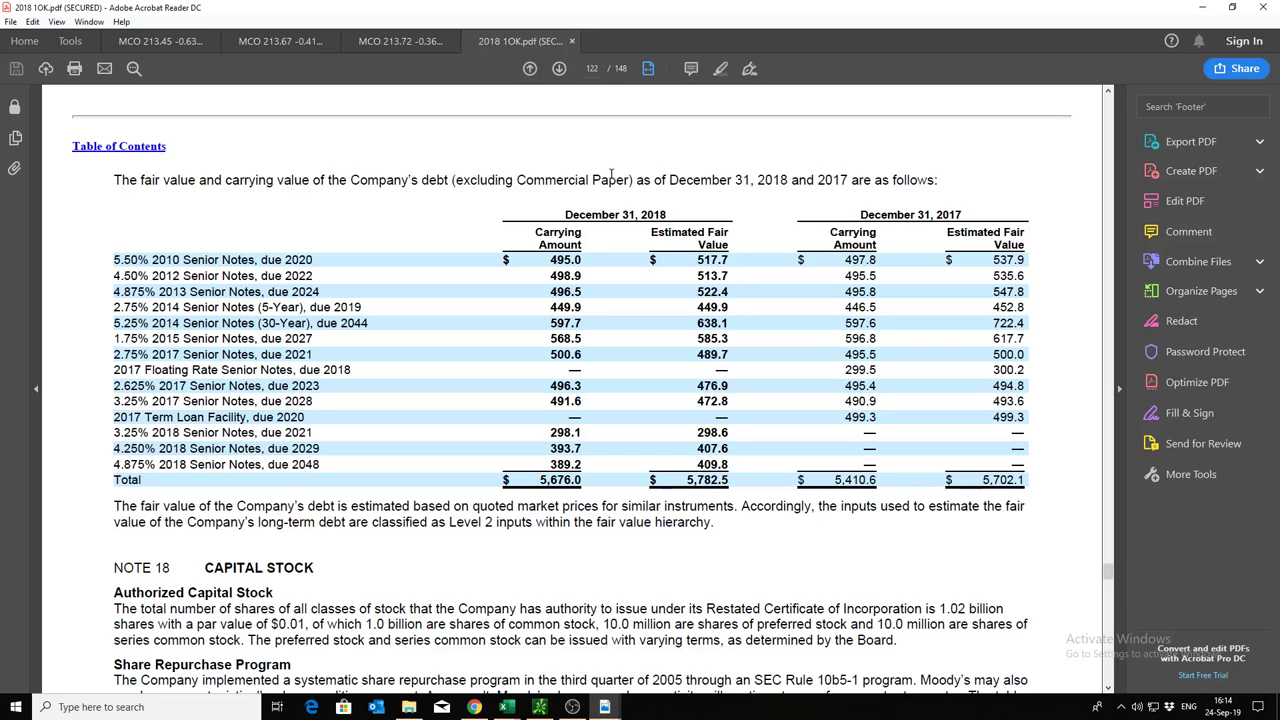
pyautogui.scroll(-5, 610, 174)
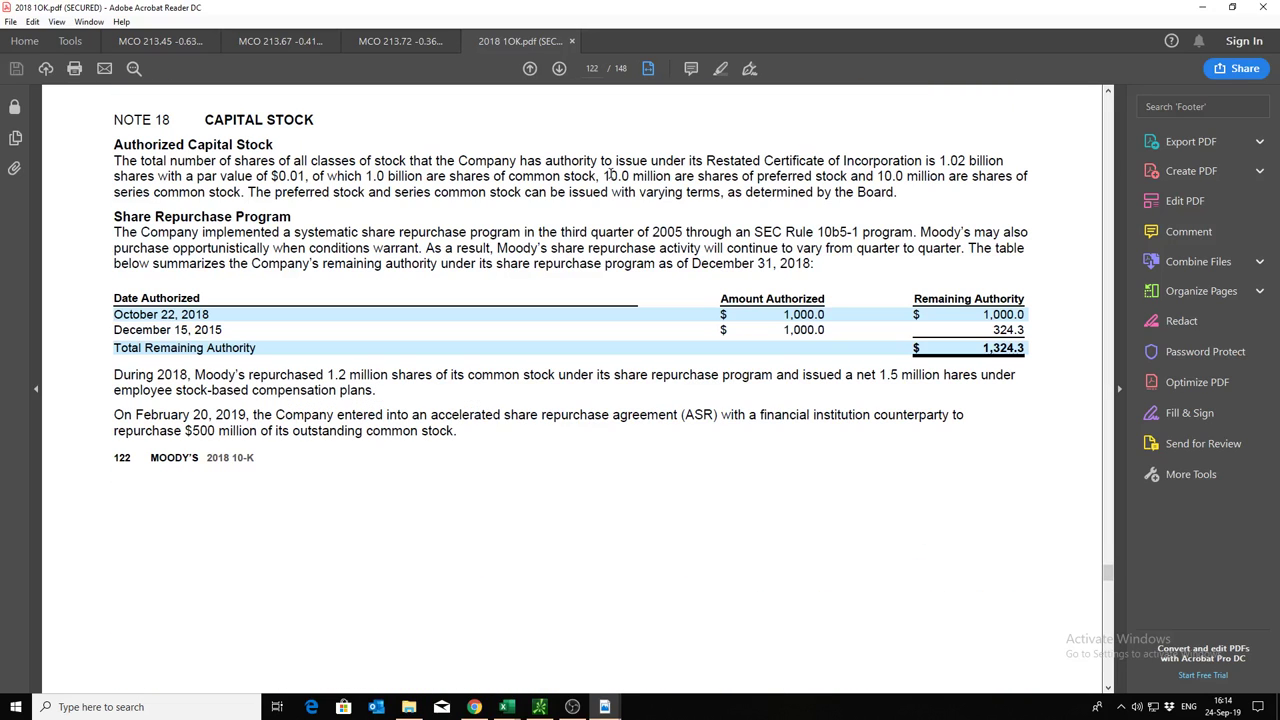
pyautogui.scroll(-10, 610, 174)
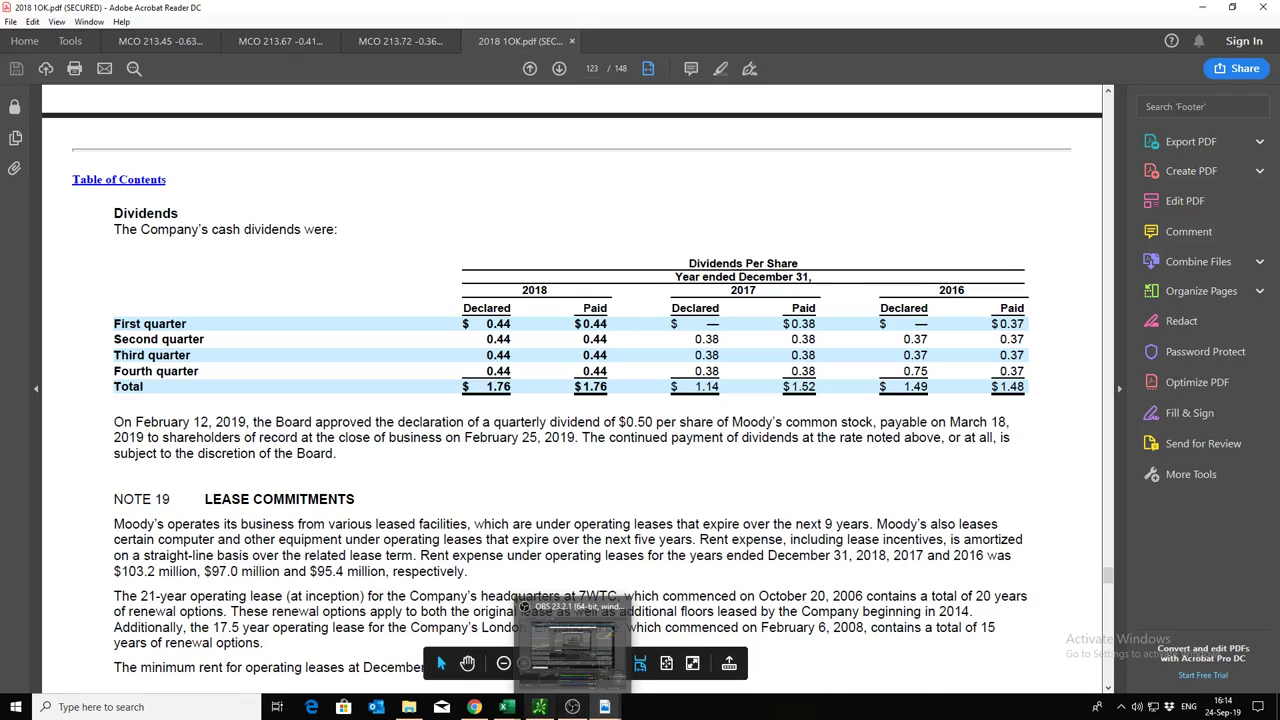
# Step: Check the acquisitions page reference in the MCO note, and go to page 94 of the 2018 10K in Acrobat Reader
pyautogui.moveTo(487, 712)
pyautogui.click(375, 645)
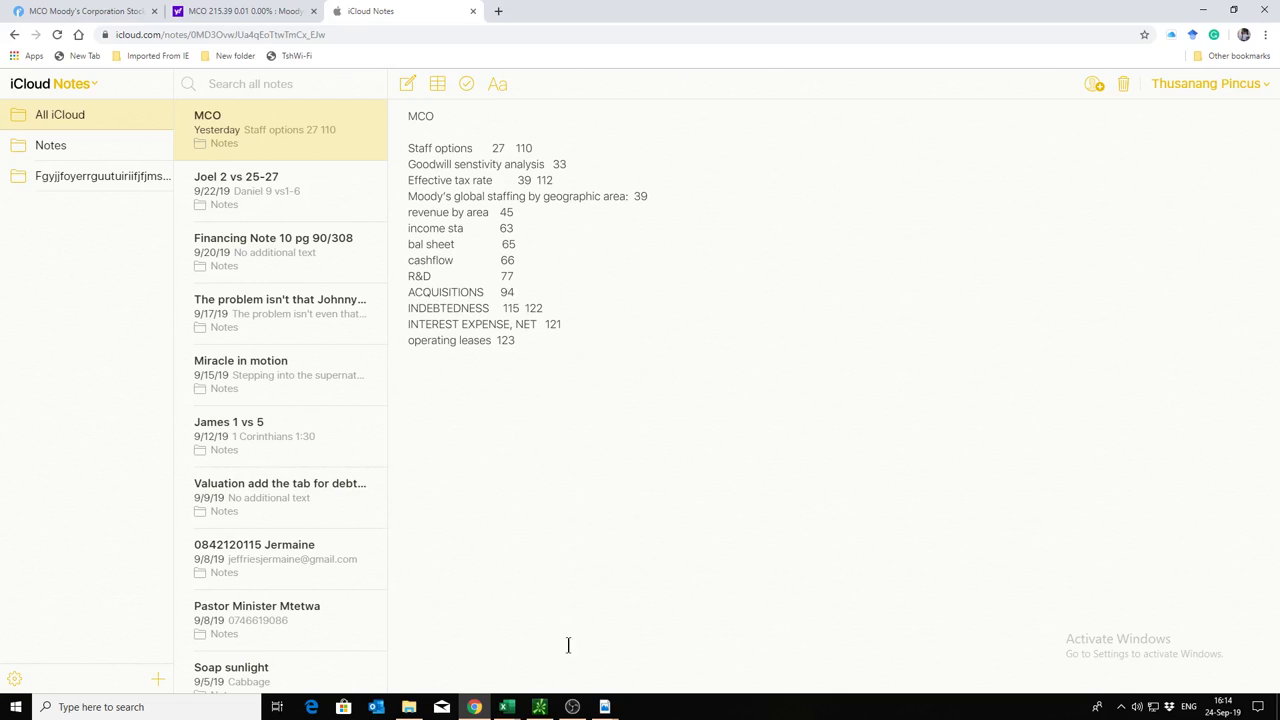
pyautogui.moveTo(606, 706)
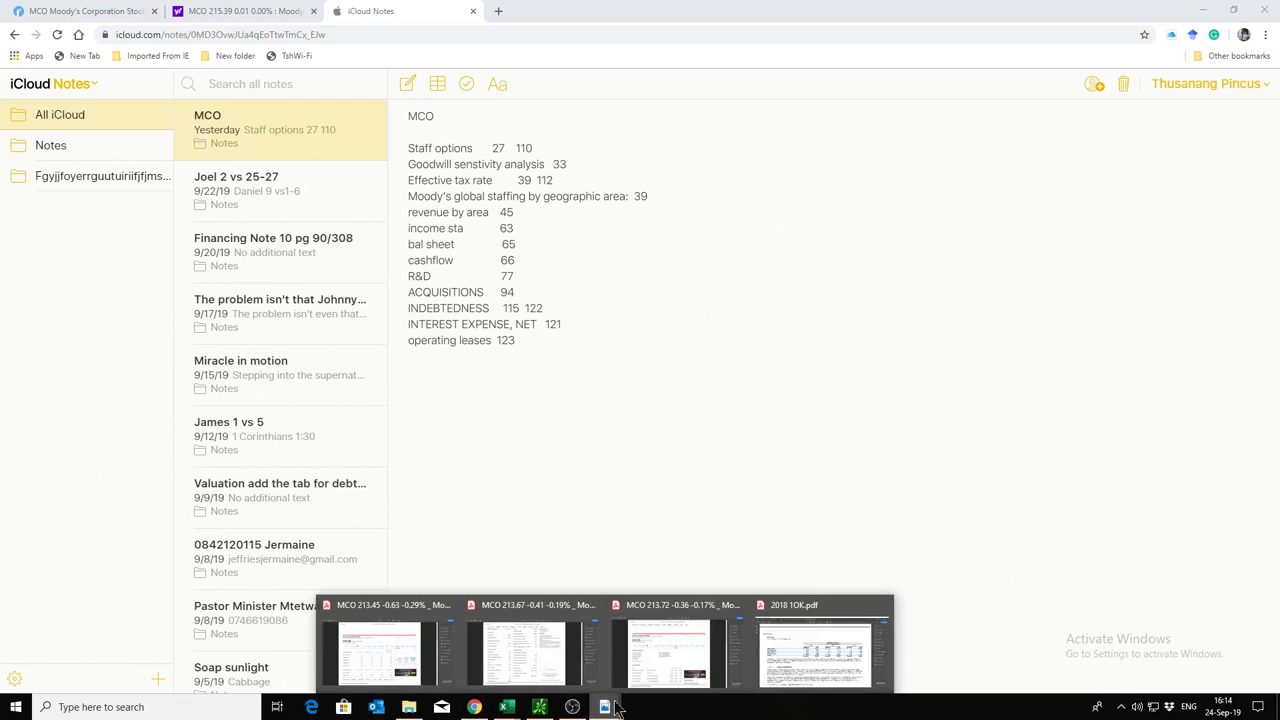
pyautogui.click(780, 645)
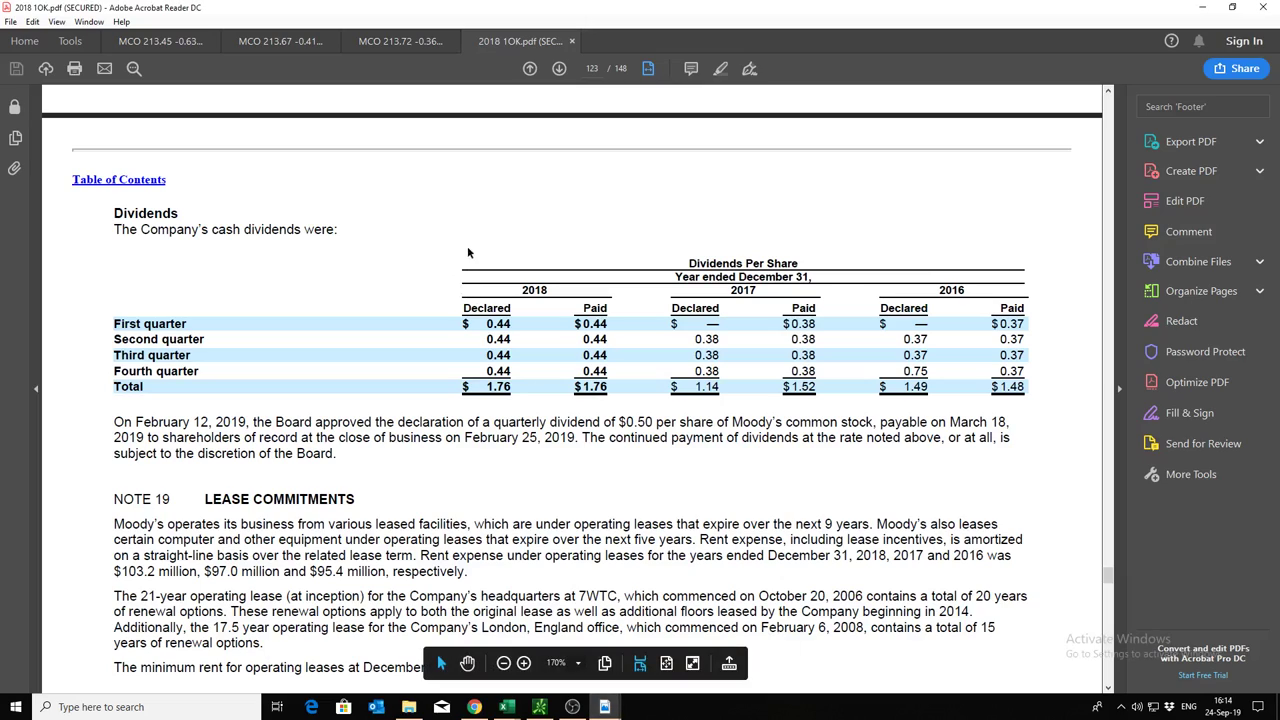
pyautogui.click(592, 66)
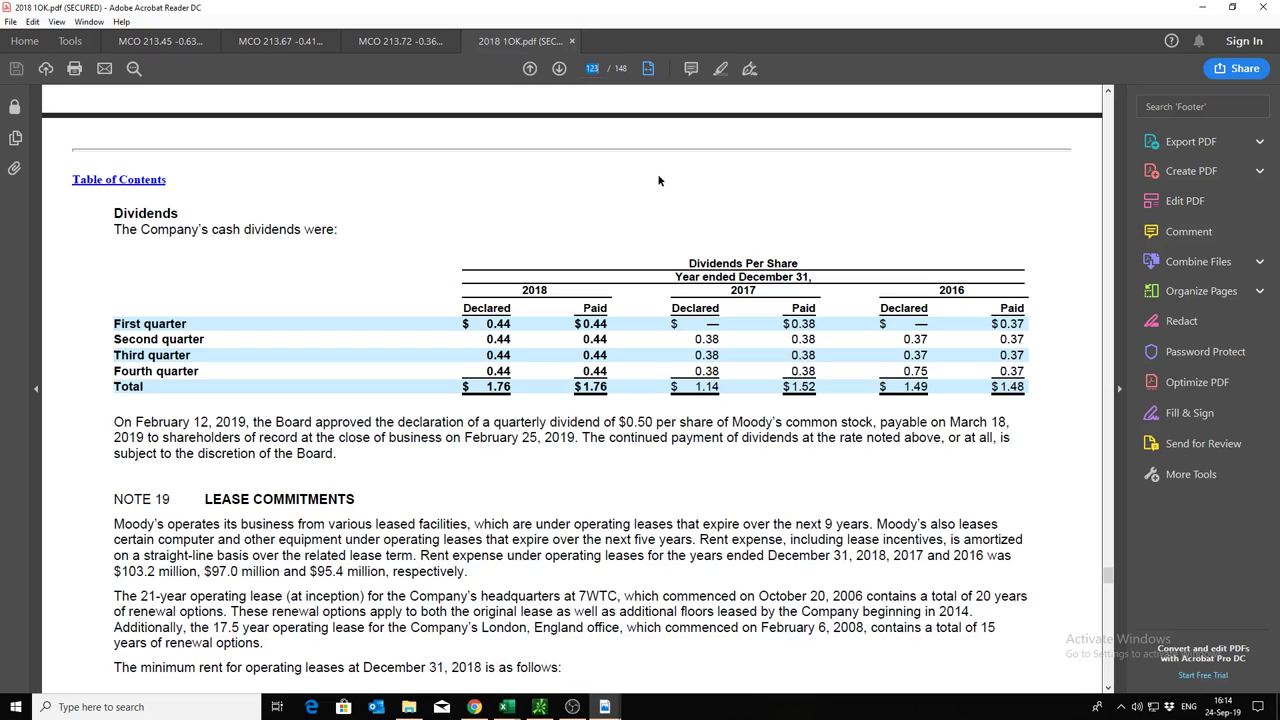
pyautogui.write('94')
pyautogui.press('Return')
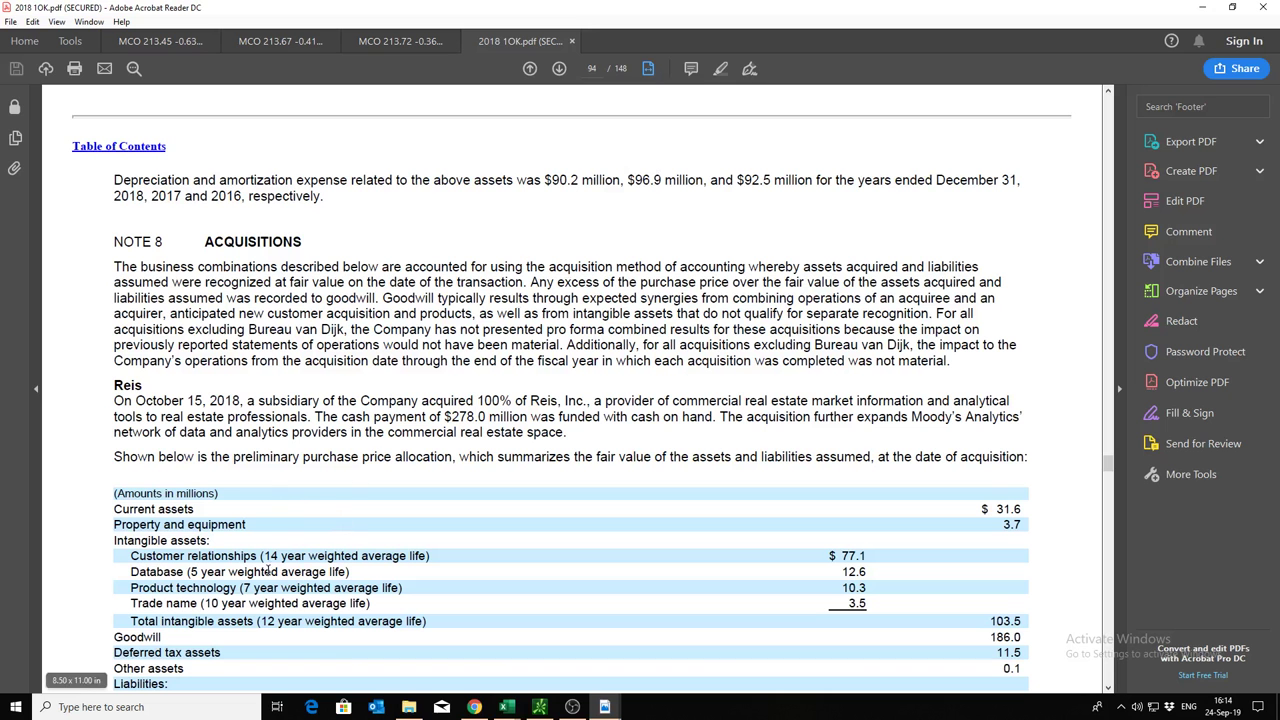
# Step: Examine the purchase price allocations and goodwill for the Reis, Omega Performance and Bureau van Dijk acquisitions
pyautogui.scroll(-3, 268, 570)
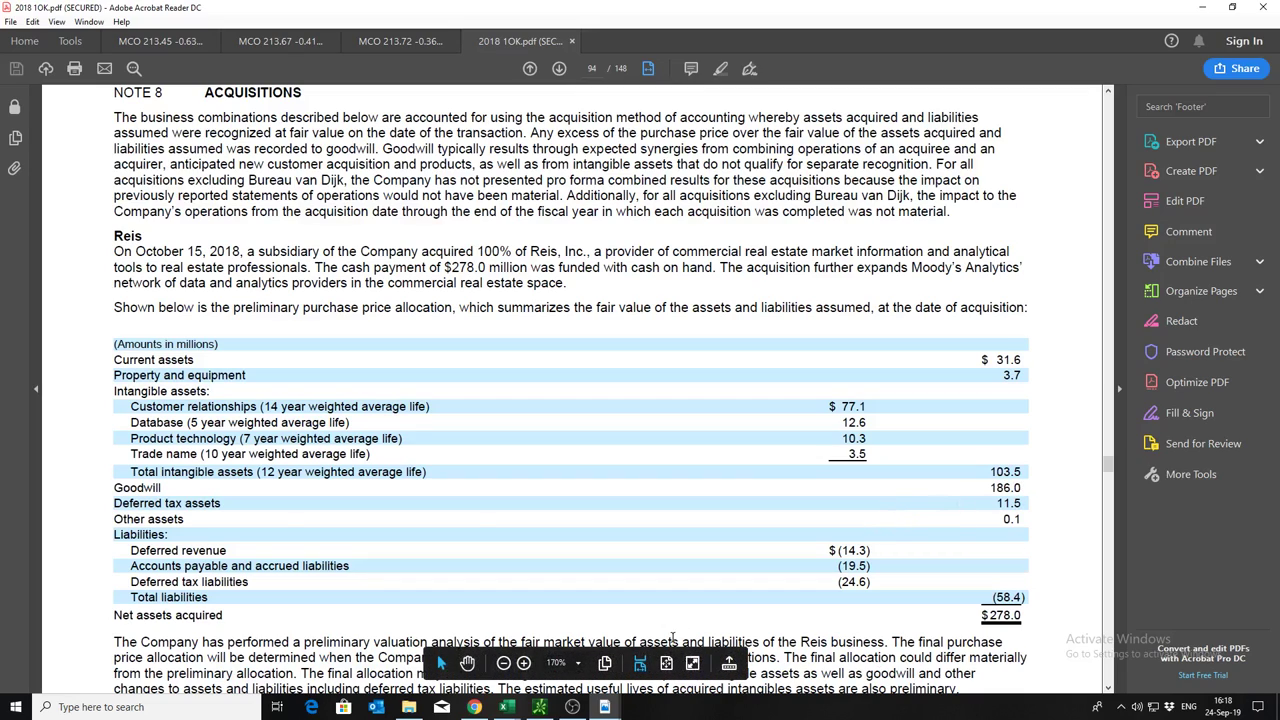
pyautogui.scroll(-3, 680, 636)
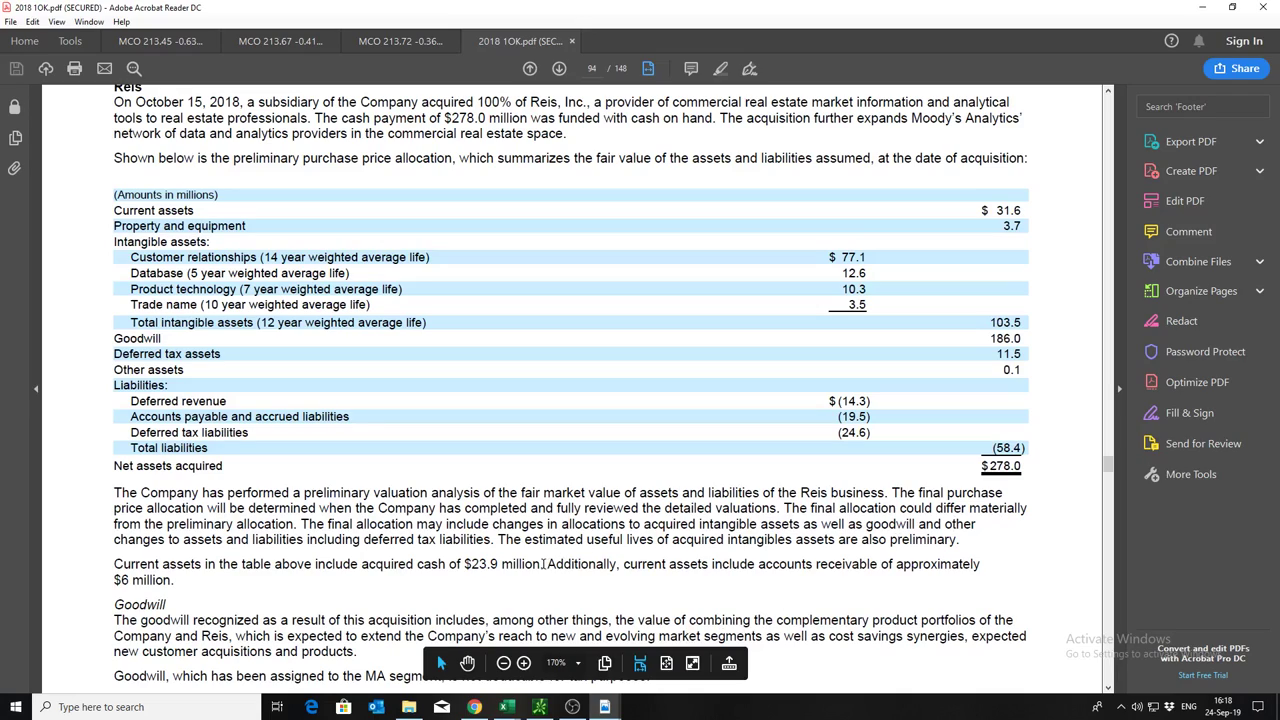
pyautogui.scroll(-3, 543, 564)
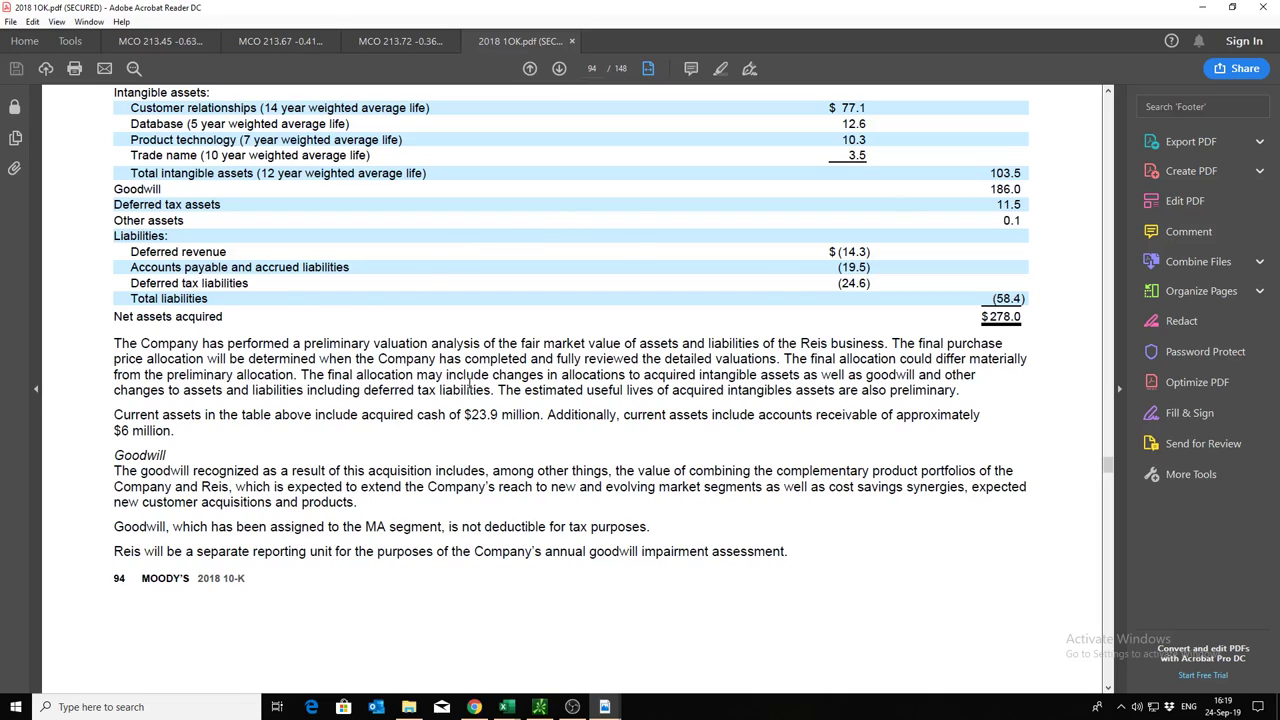
pyautogui.scroll(-10, 353, 470)
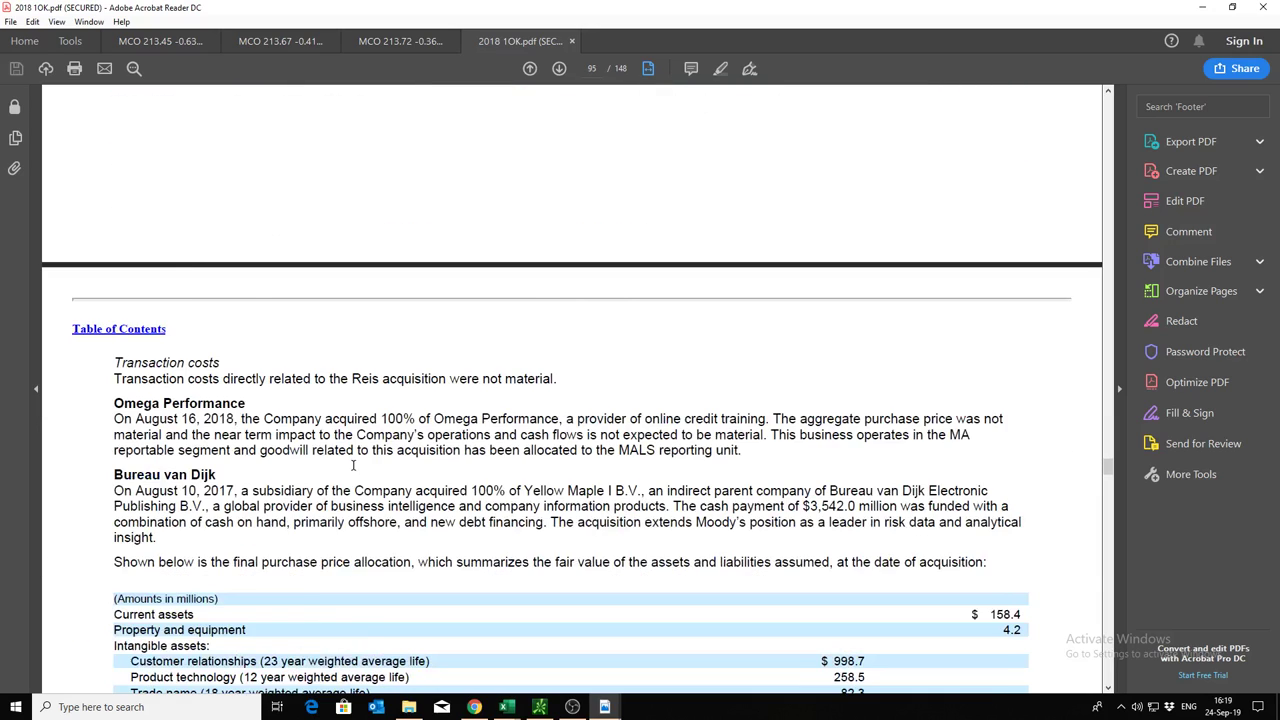
pyautogui.scroll(-3, 354, 470)
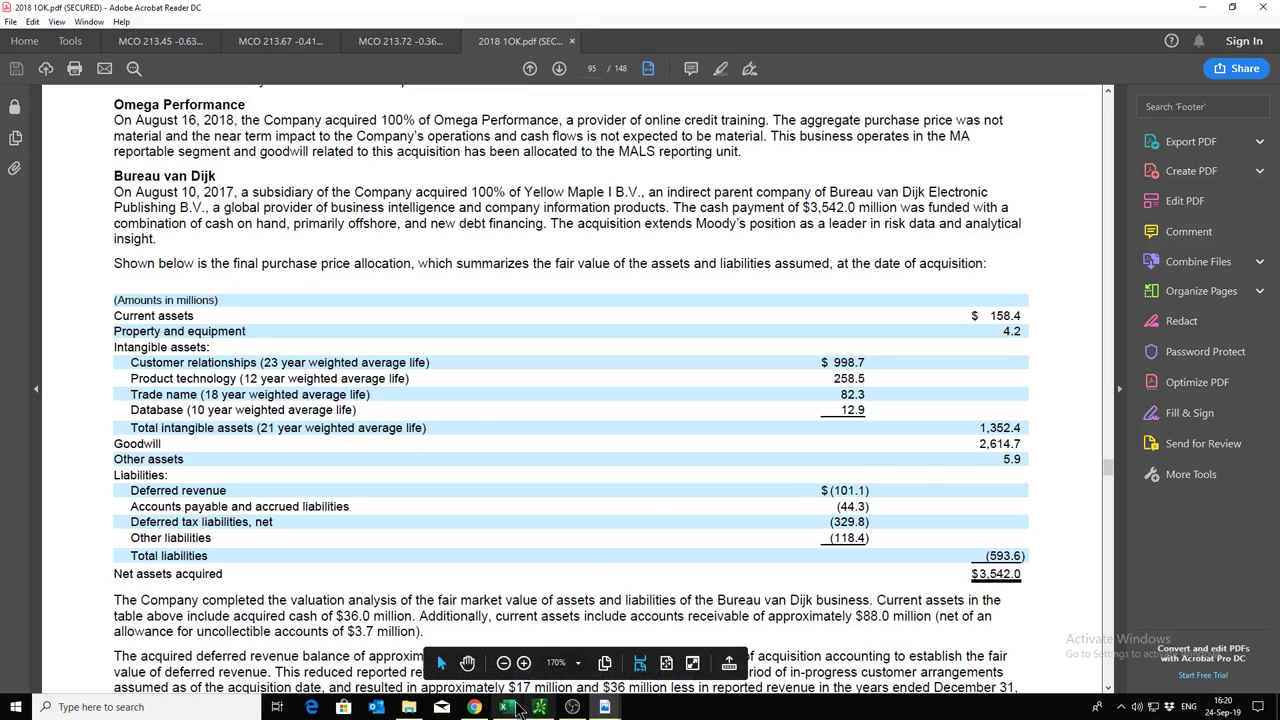
# Step: In the MCOreturncalculator workbook, review the goodwill assumption on the Input Sheet and the return on invested capital on Accounting Return Output
pyautogui.moveTo(507, 707)
pyautogui.moveTo(505, 676)
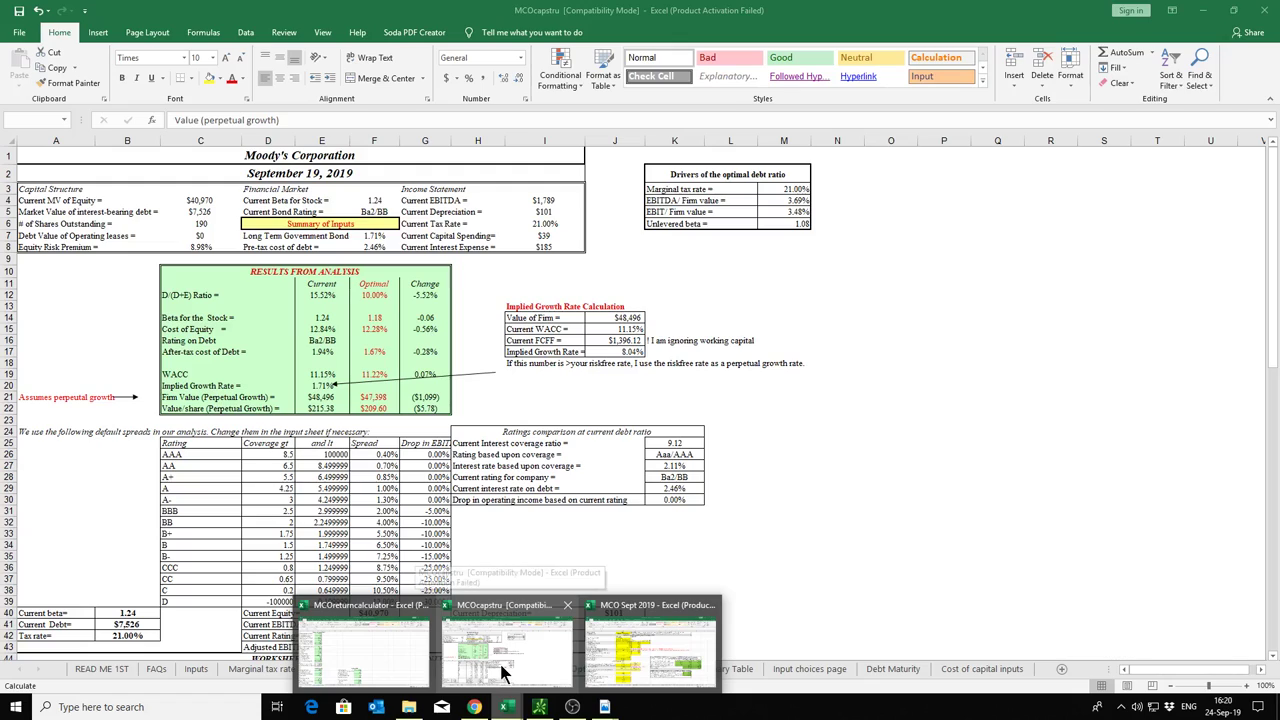
pyautogui.click(408, 643)
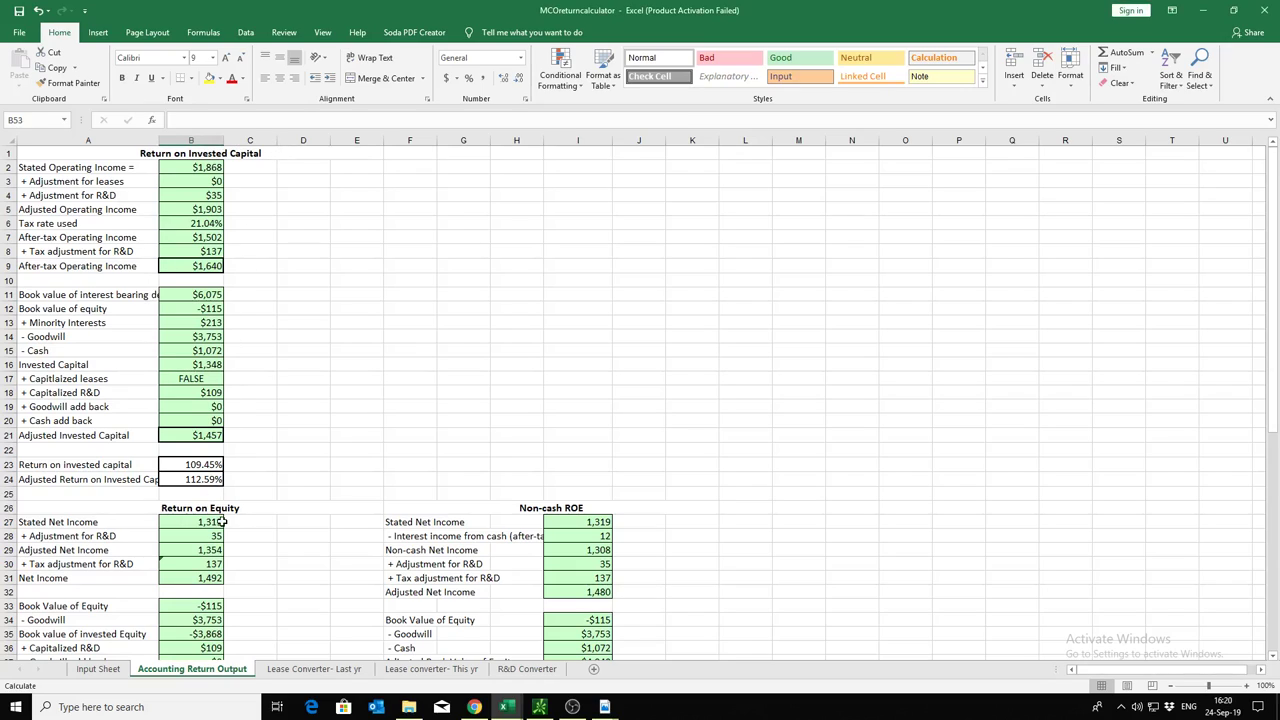
pyautogui.click(98, 669)
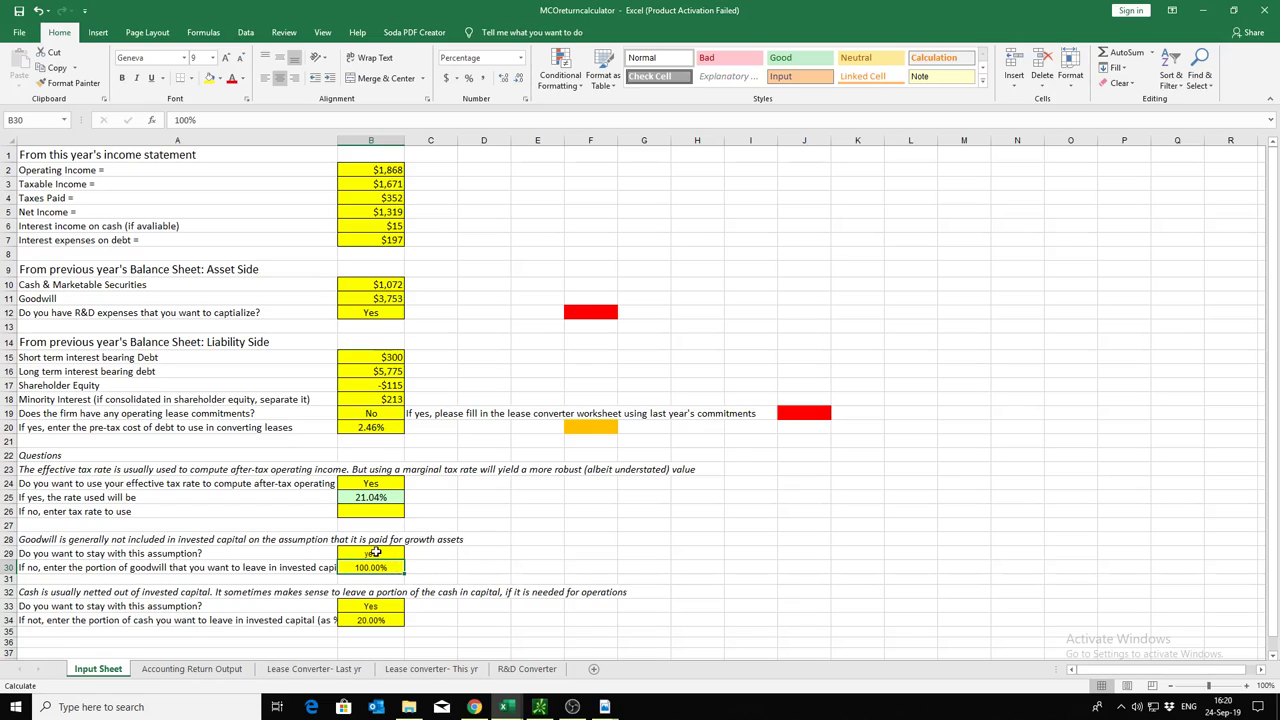
pyautogui.click(236, 671)
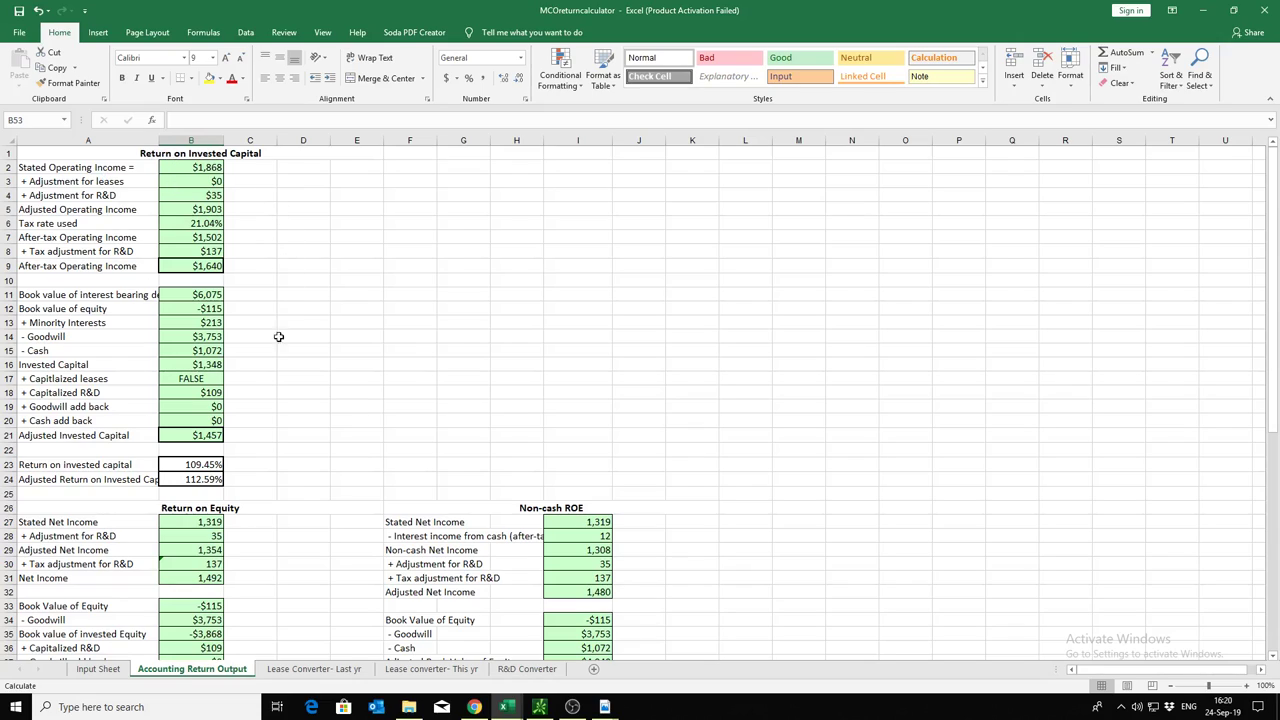
# Step: Review the Optimal Capital Structure sheet in MCOcapstru, and the cash and book value of debt in the MCO Sept 2019 Input sheet
pyautogui.moveTo(507, 705)
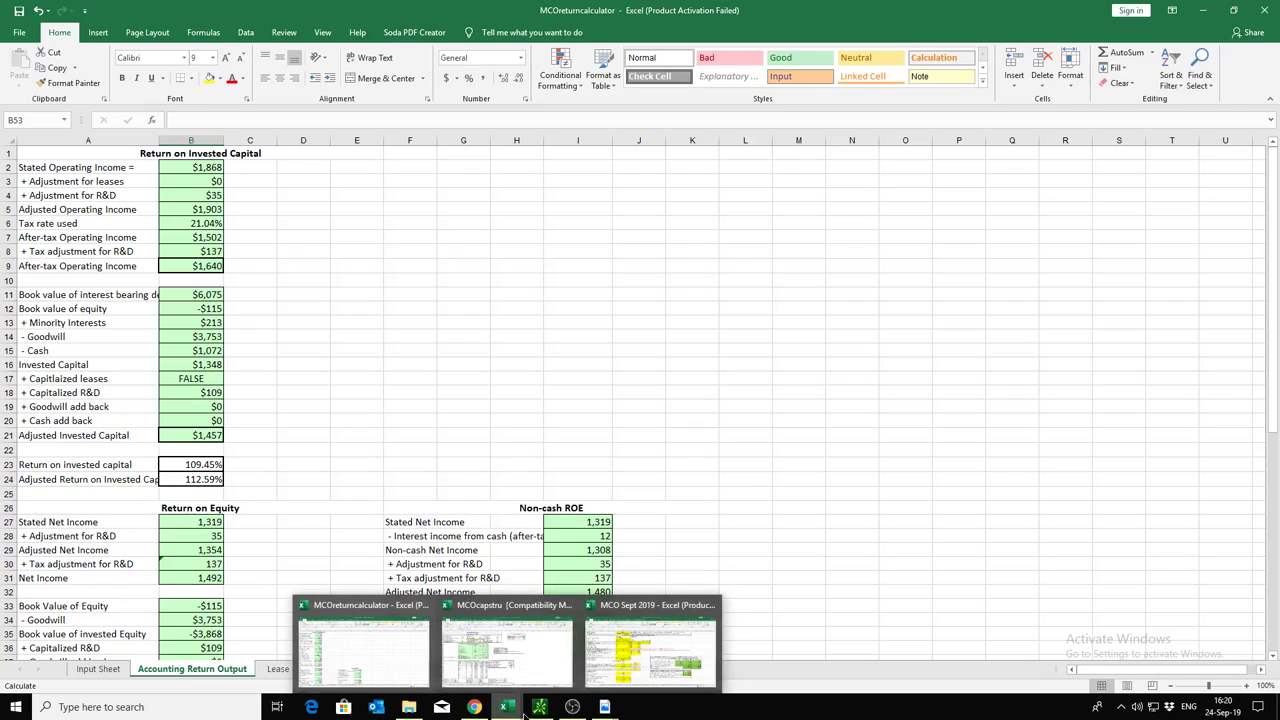
pyautogui.moveTo(545, 710)
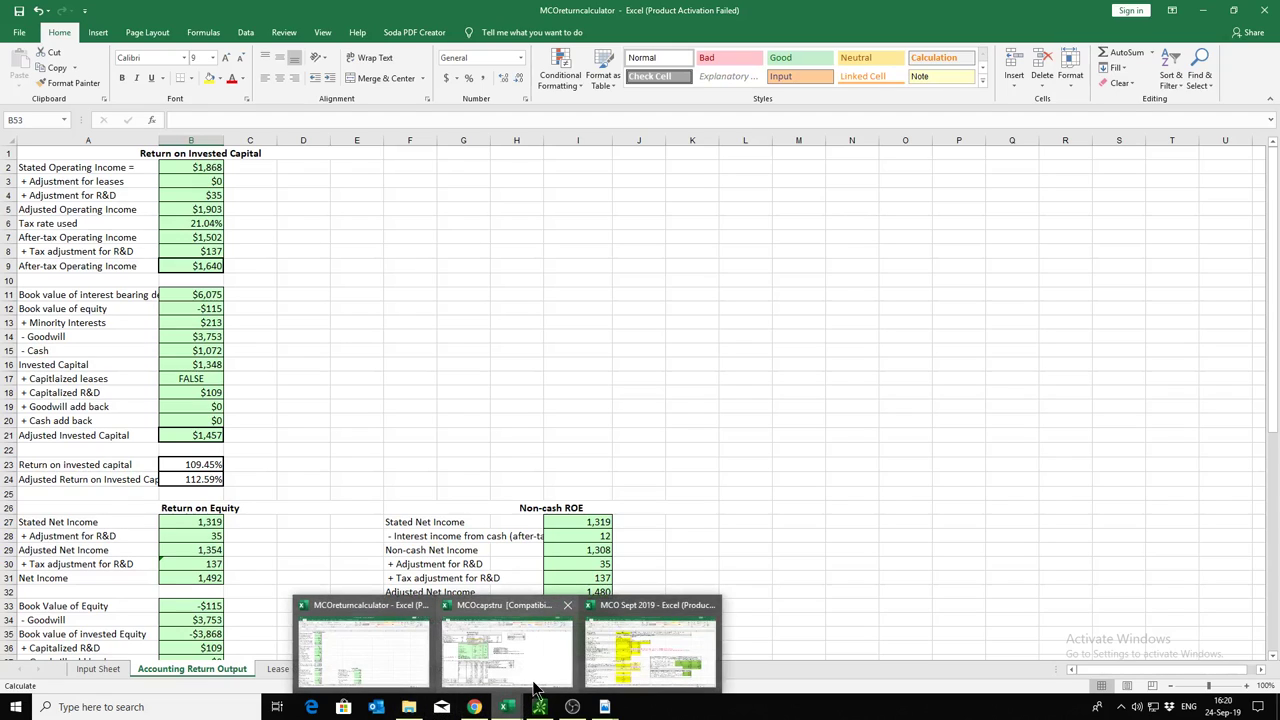
pyautogui.click(550, 683)
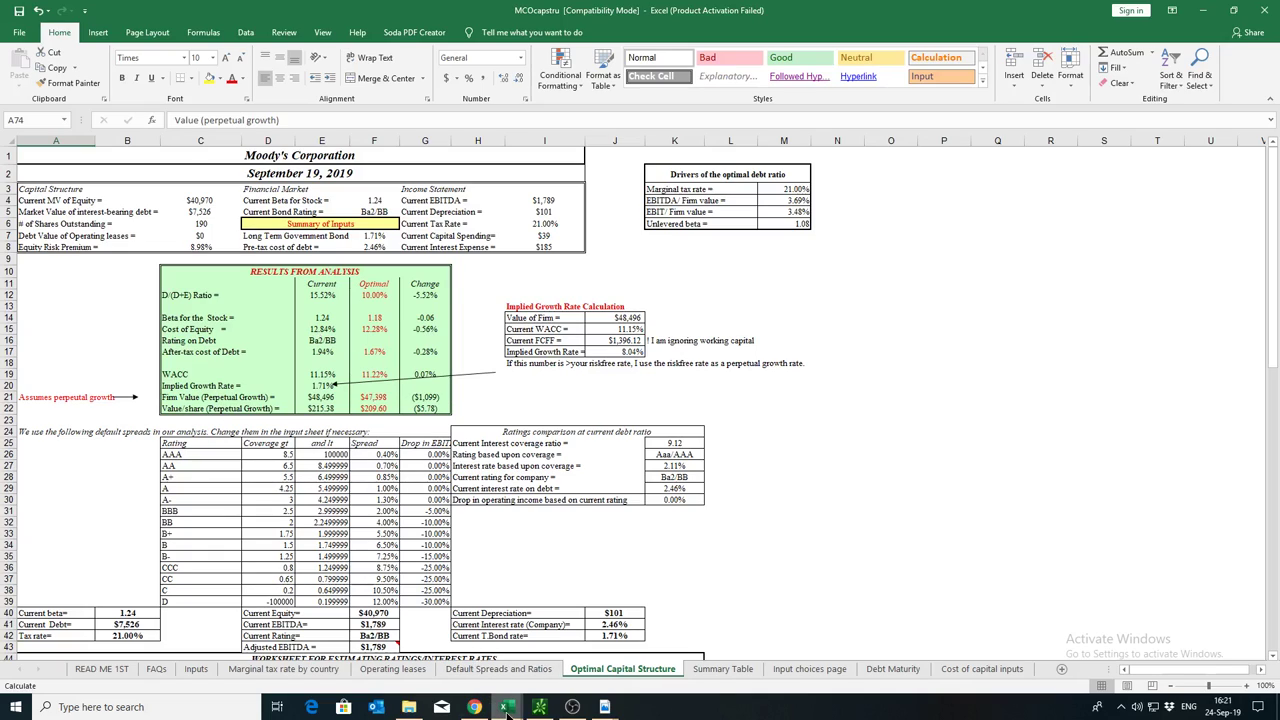
pyautogui.moveTo(508, 713)
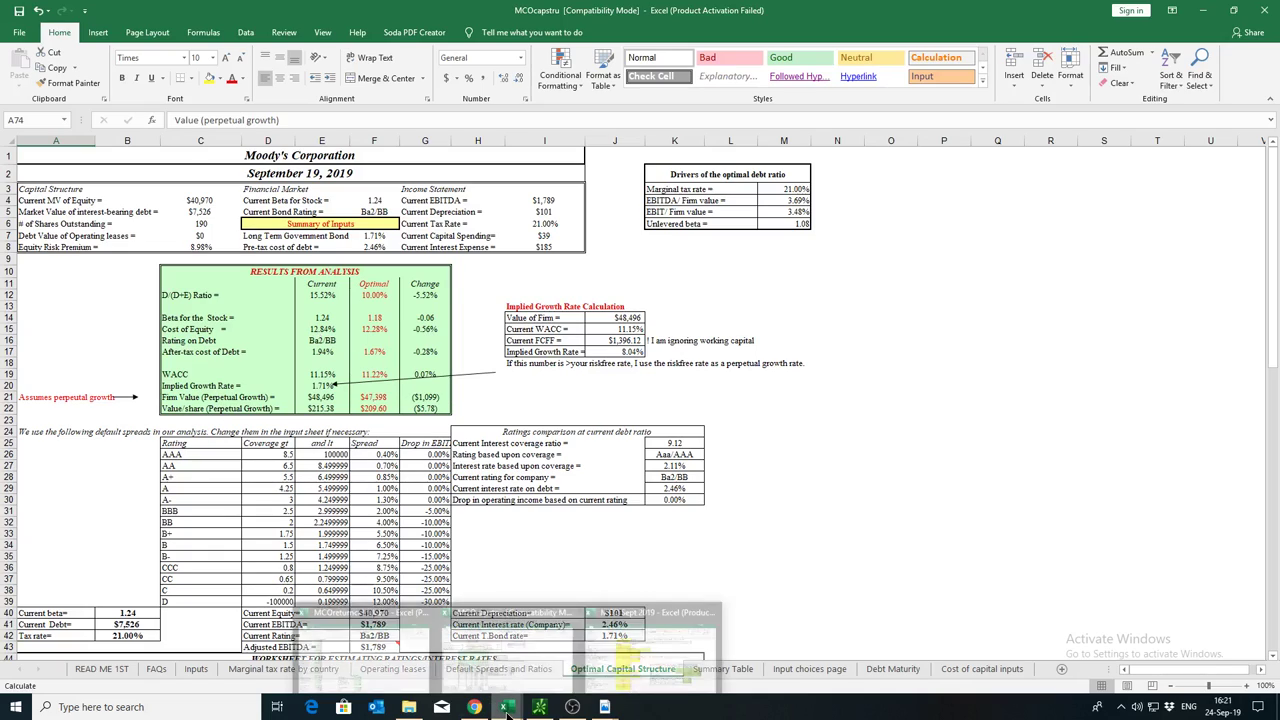
pyautogui.click(650, 645)
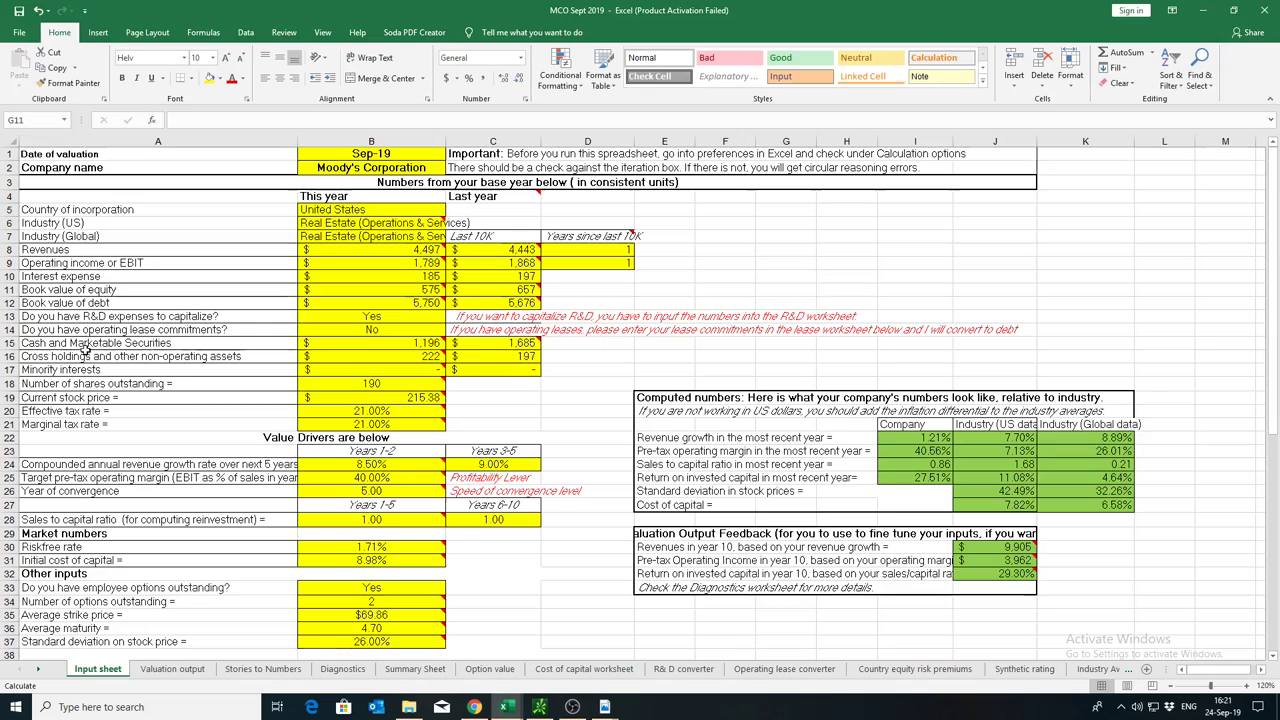
pyautogui.moveTo(410, 343)
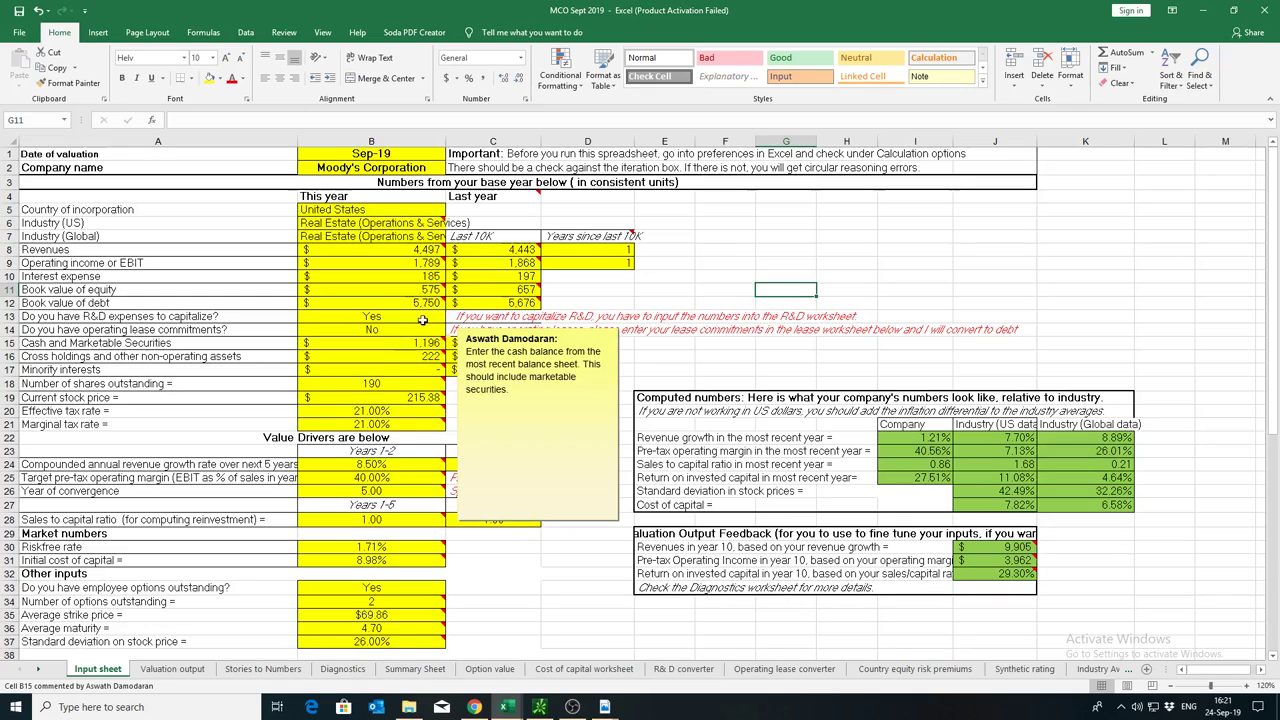
pyautogui.moveTo(421, 307)
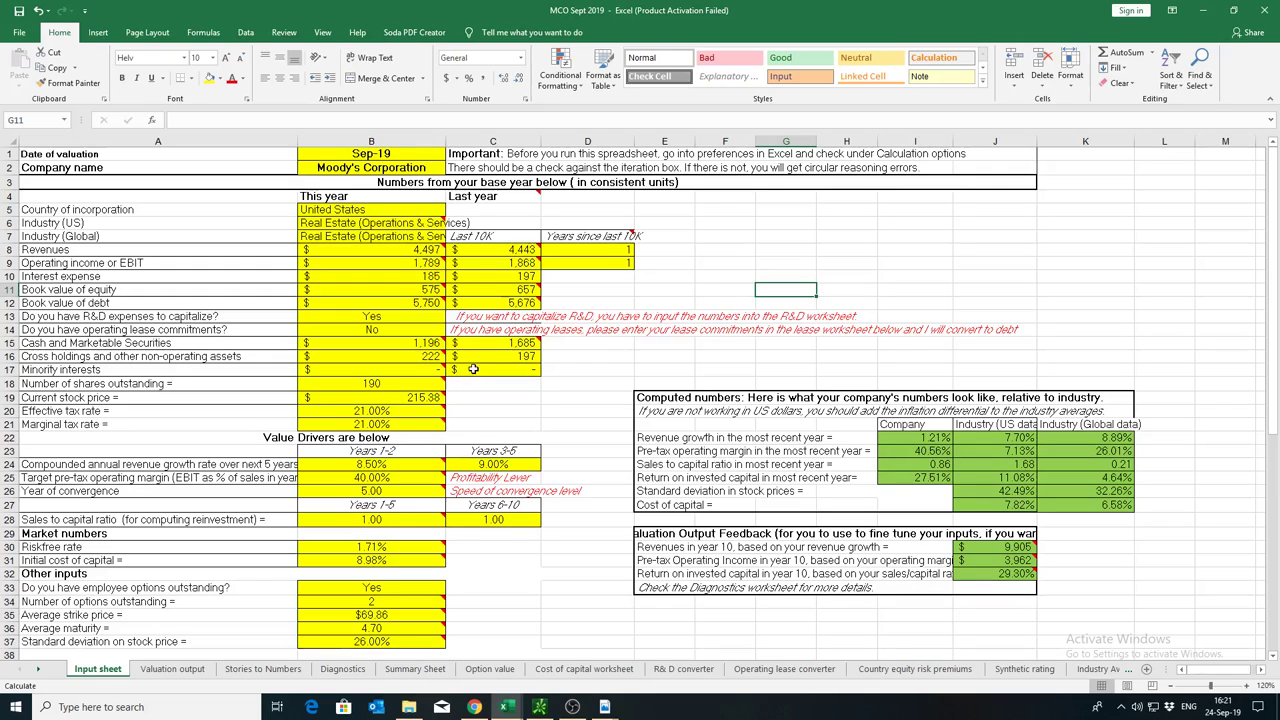
# Step: Switch to thinkorswim and draw trendlines on the weekly MCO chart, joining the late-April and September 2019 peaks on RSI and price
pyautogui.click(545, 710)
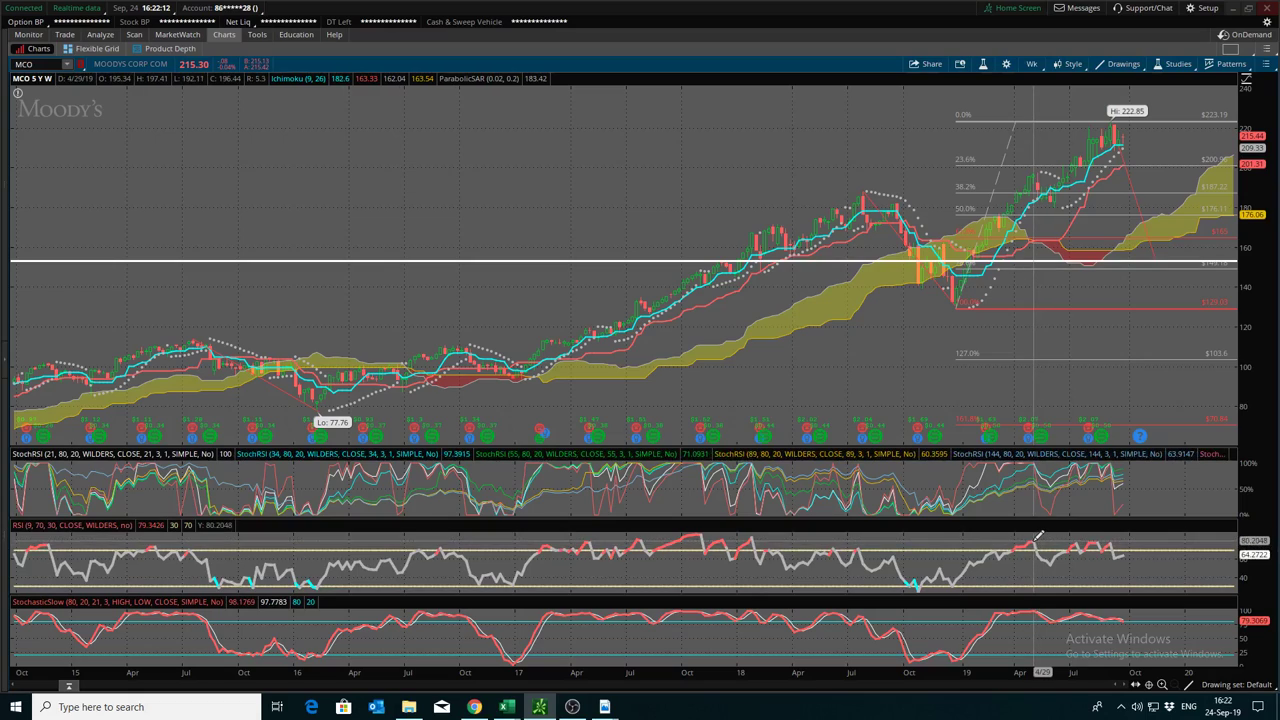
pyautogui.moveTo(1038, 537); pyautogui.dragTo(1127, 541)
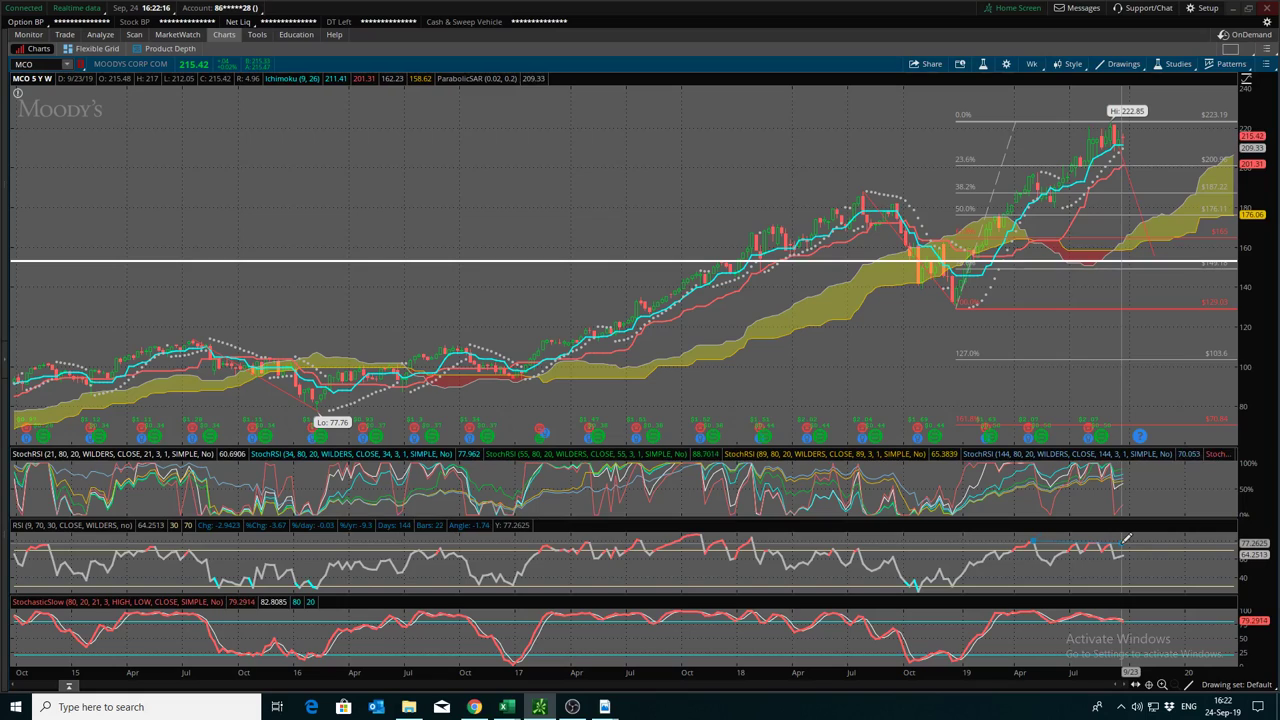
pyautogui.click(1036, 165)
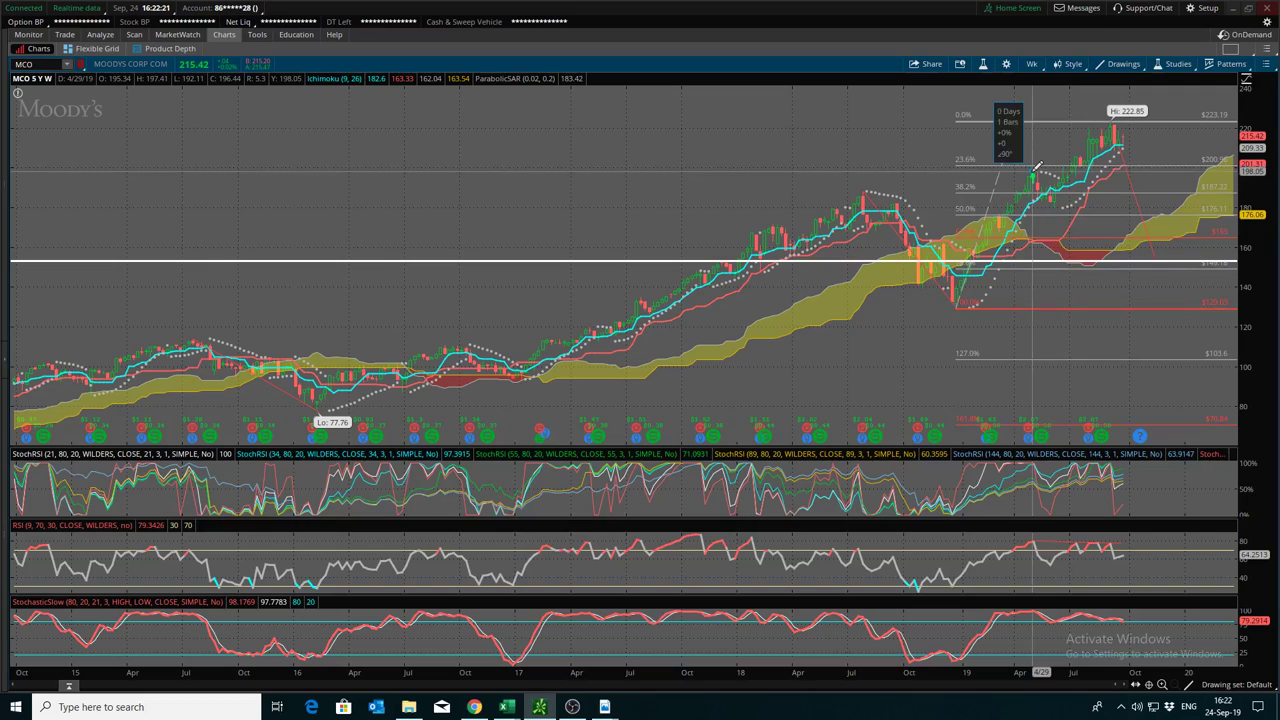
pyautogui.click(1115, 116)
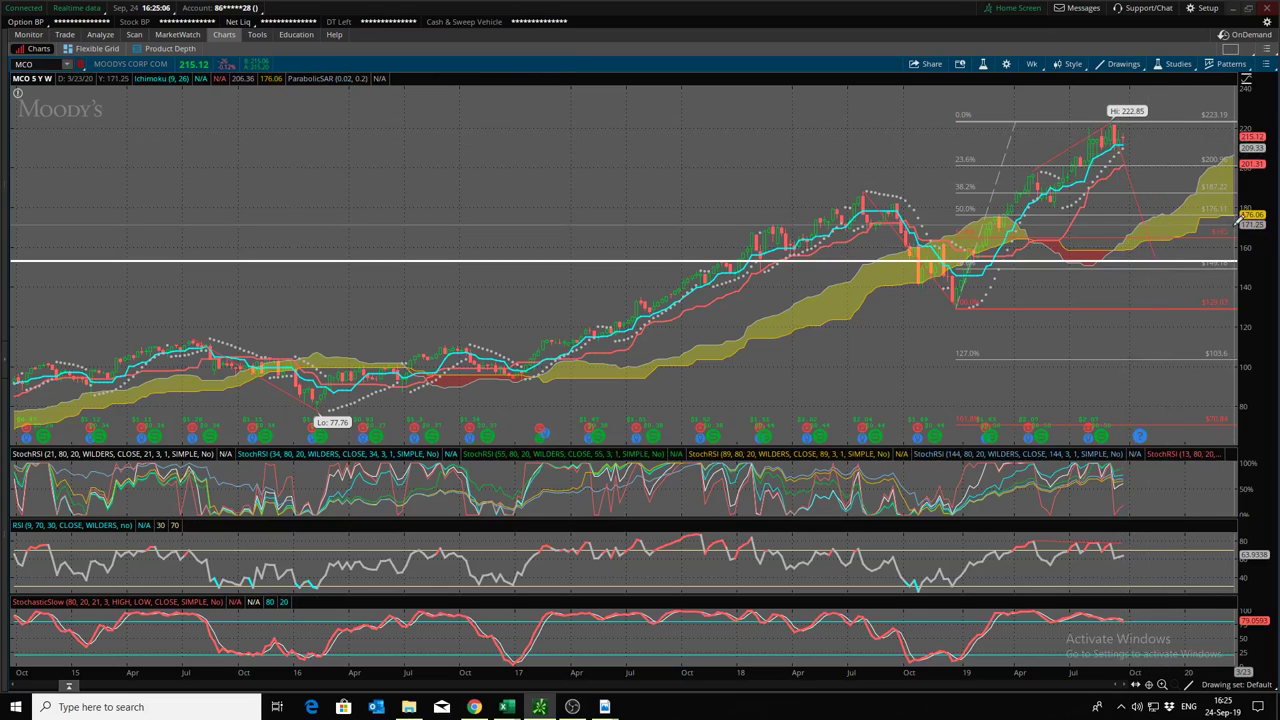
# Step: View the MCO chart on the 1-year daily time frame, and set it to 15 years with monthly aggregation
pyautogui.click(1033, 64)
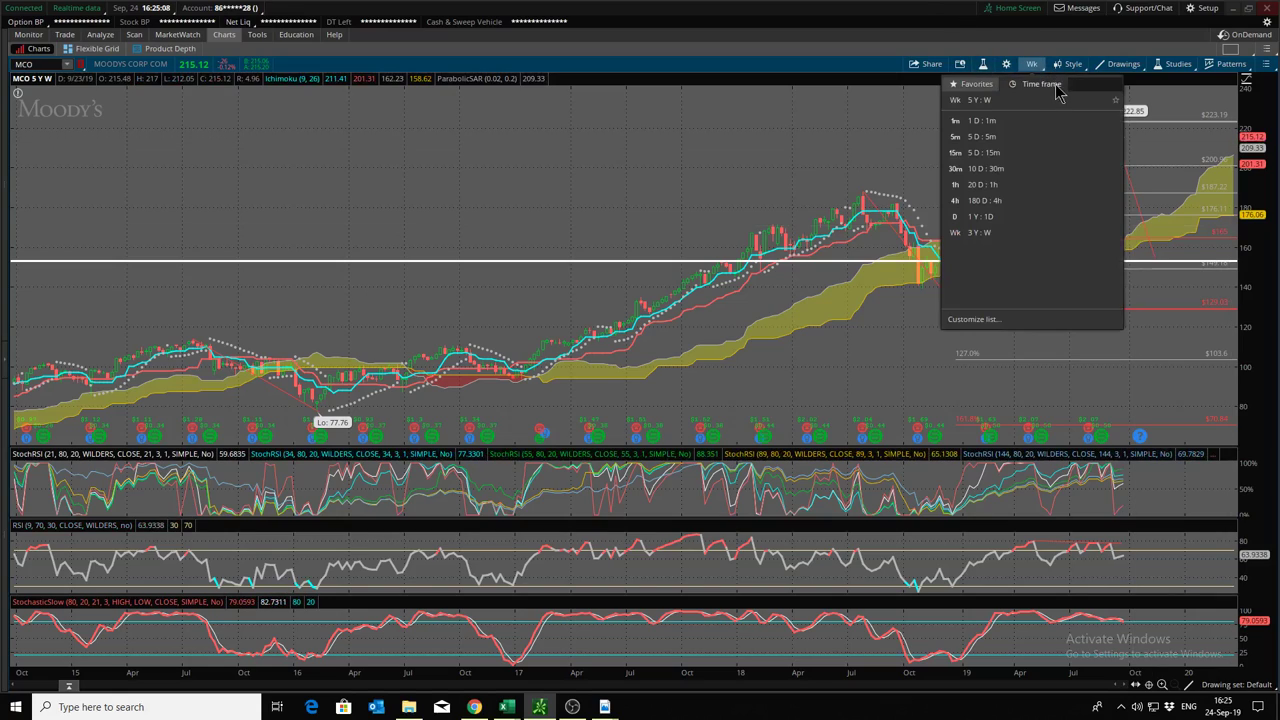
pyautogui.click(985, 216)
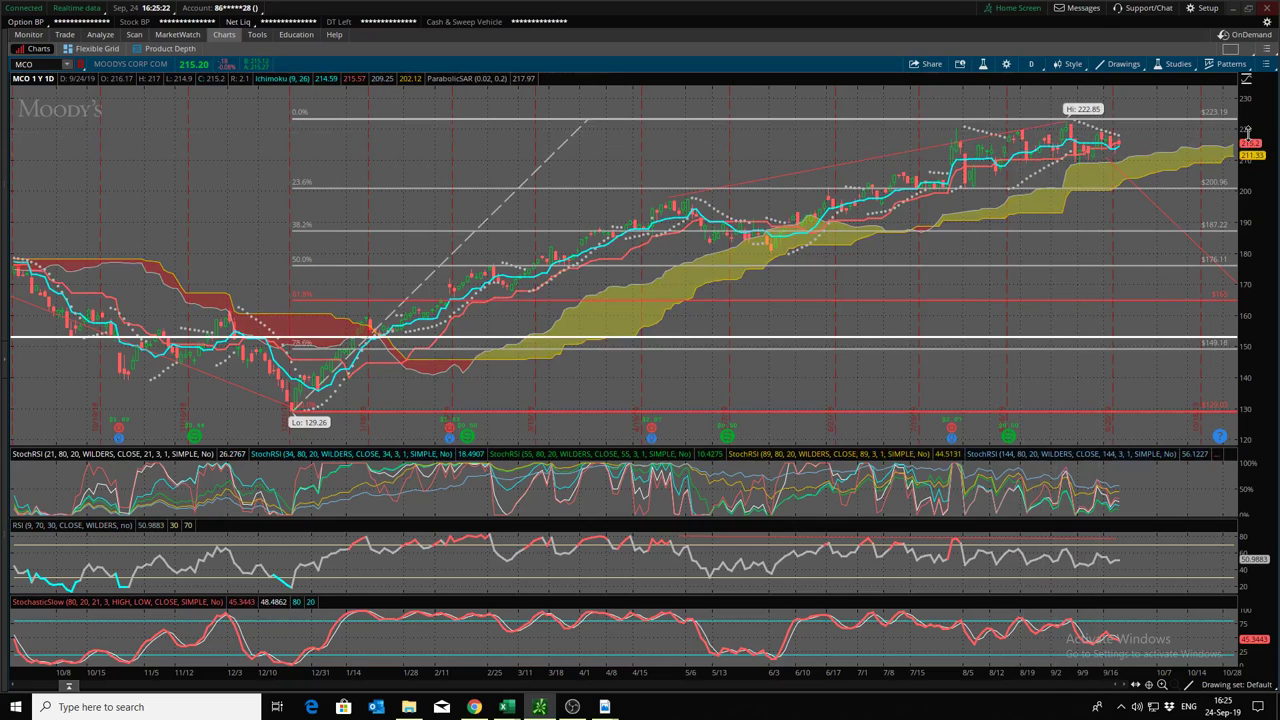
pyautogui.click(1032, 65)
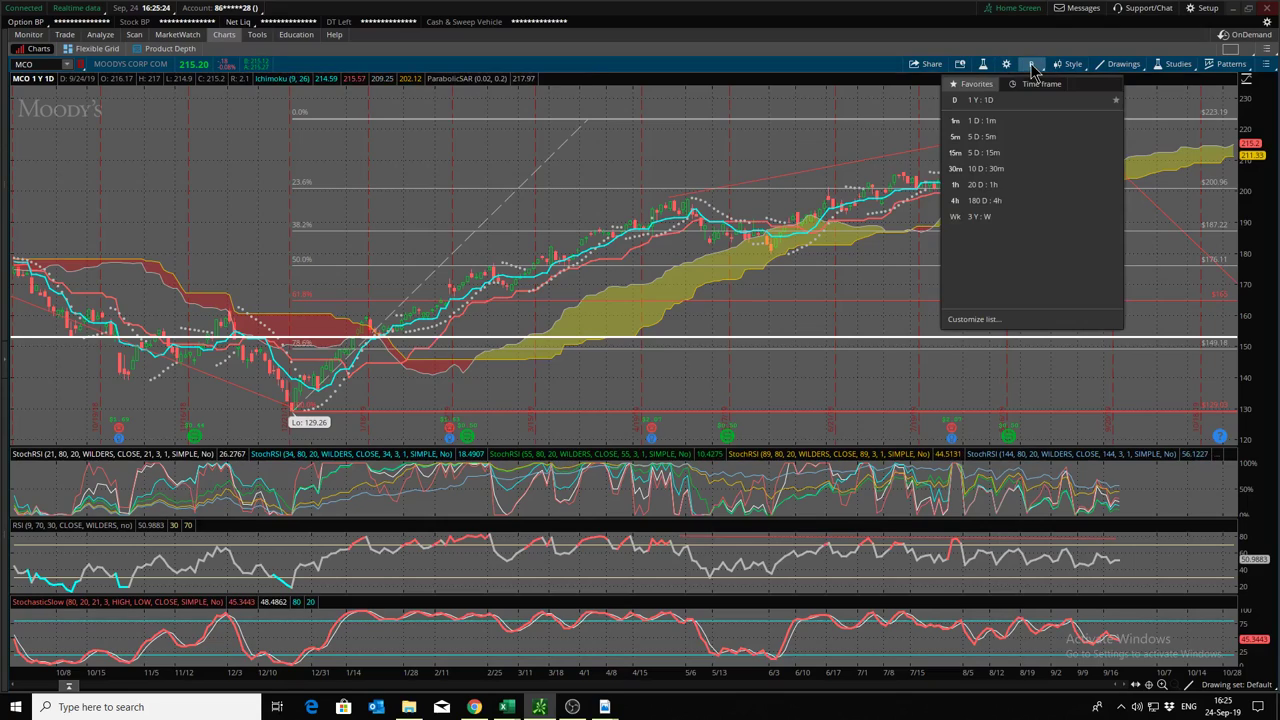
pyautogui.click(1045, 85)
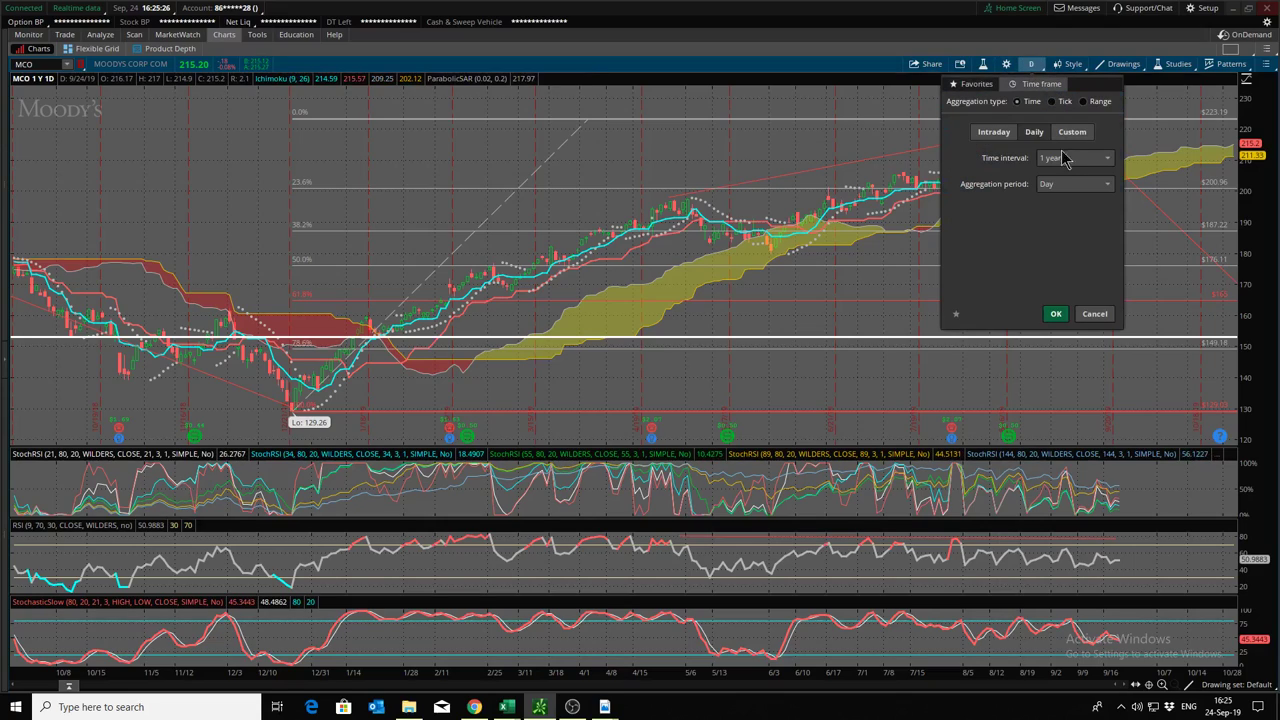
pyautogui.click(1075, 158)
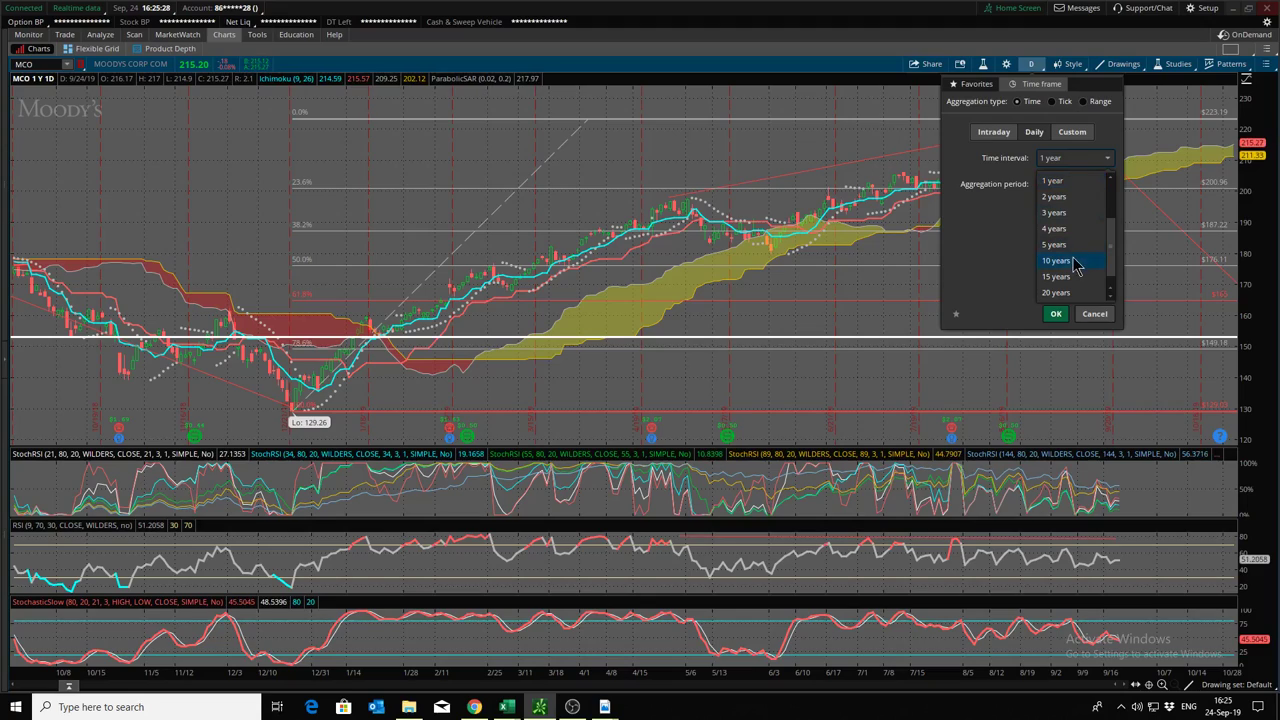
pyautogui.click(1056, 277)
pyautogui.click(1077, 186)
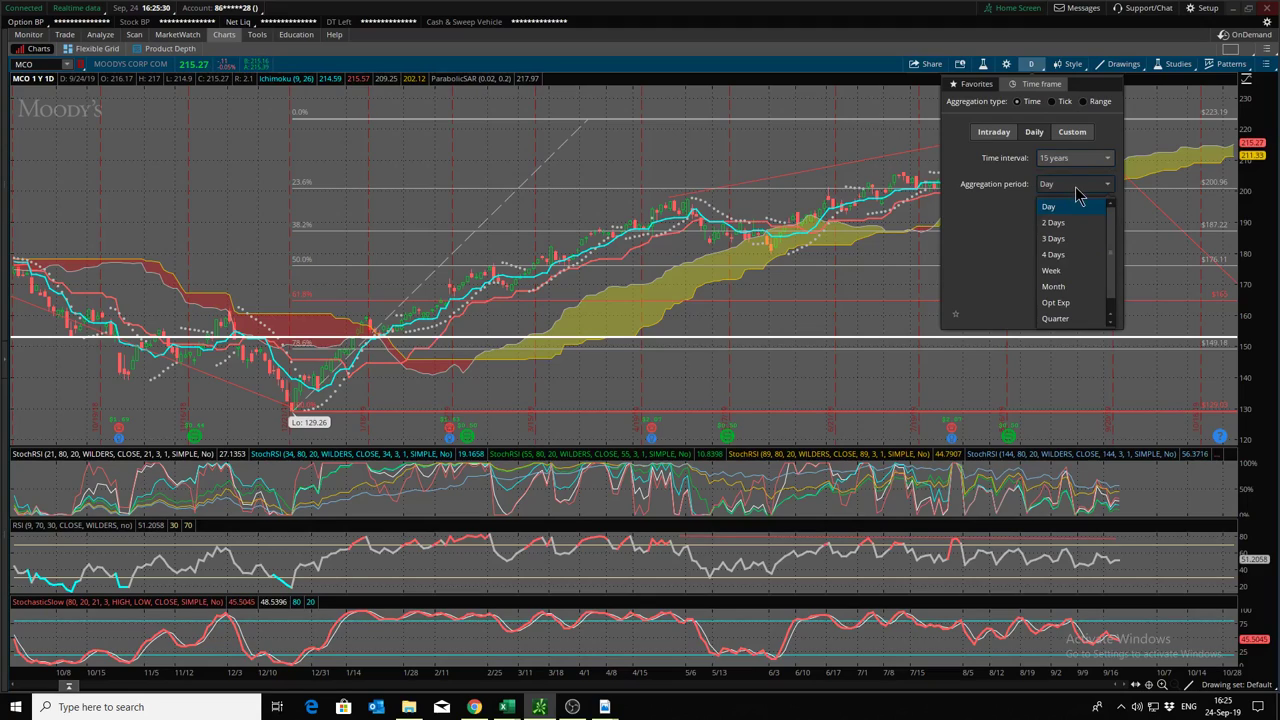
pyautogui.click(1058, 287)
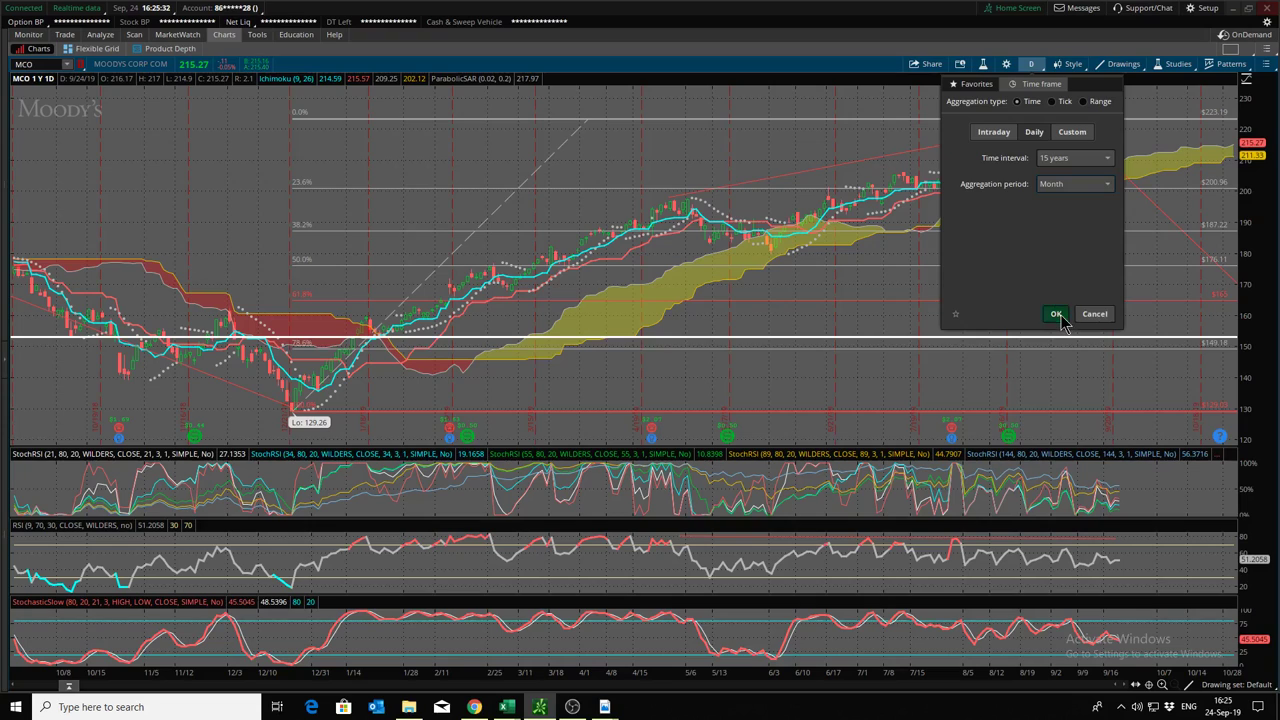
pyautogui.click(1057, 315)
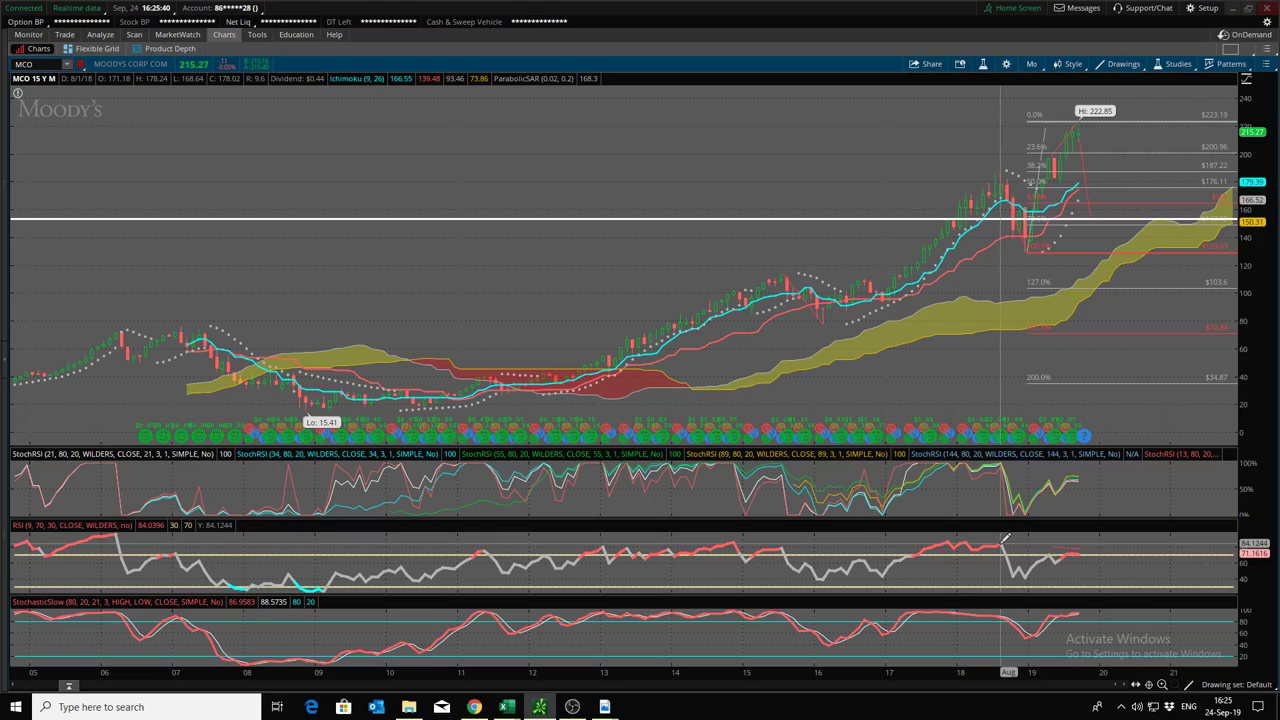
# Step: Draw trendlines across the 2018 and 2019 peaks on the monthly RSI and price, and remove the Fibonacci retracement drawing
pyautogui.click(1005, 538)
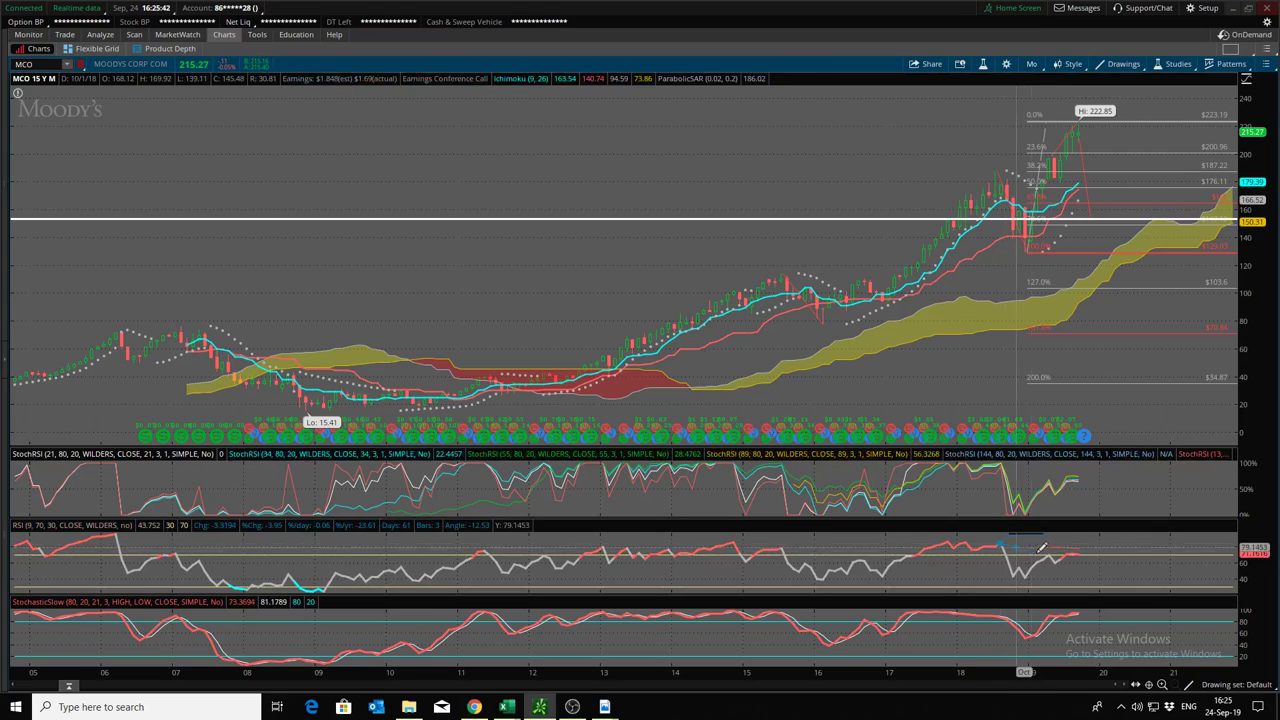
pyautogui.click(1001, 163)
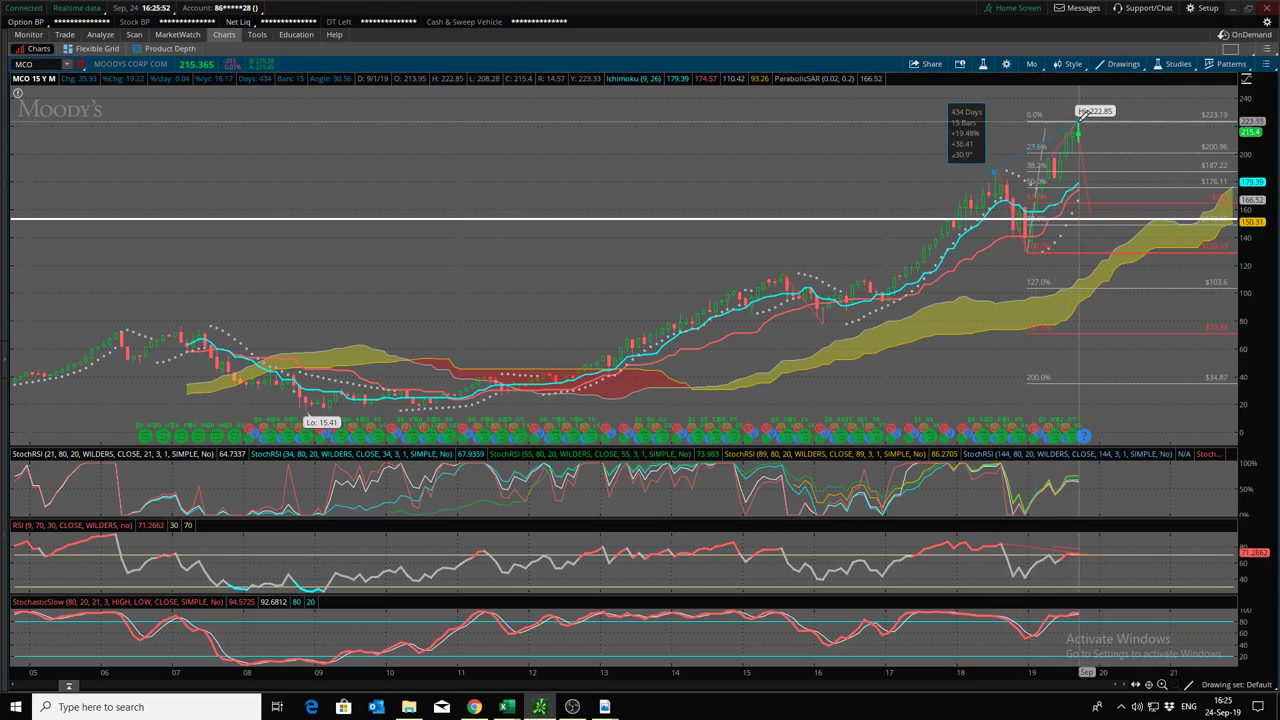
pyautogui.click(1085, 114)
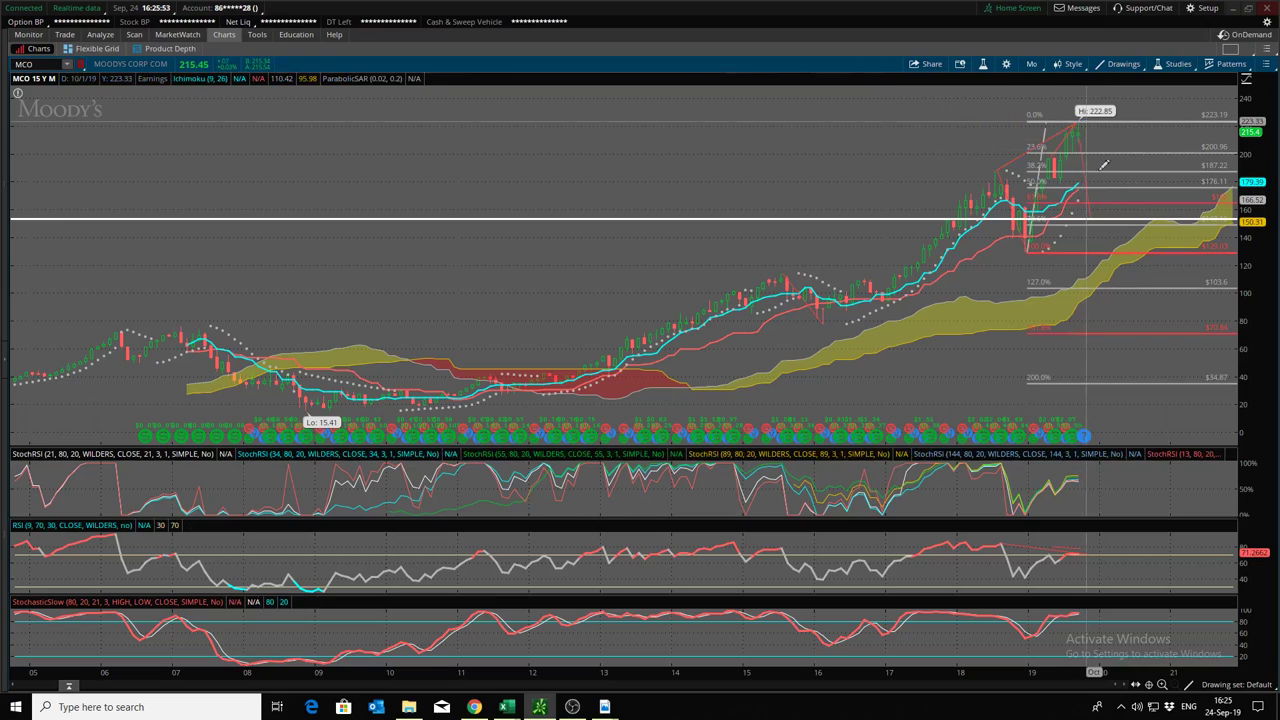
pyautogui.rightClick(1173, 254)
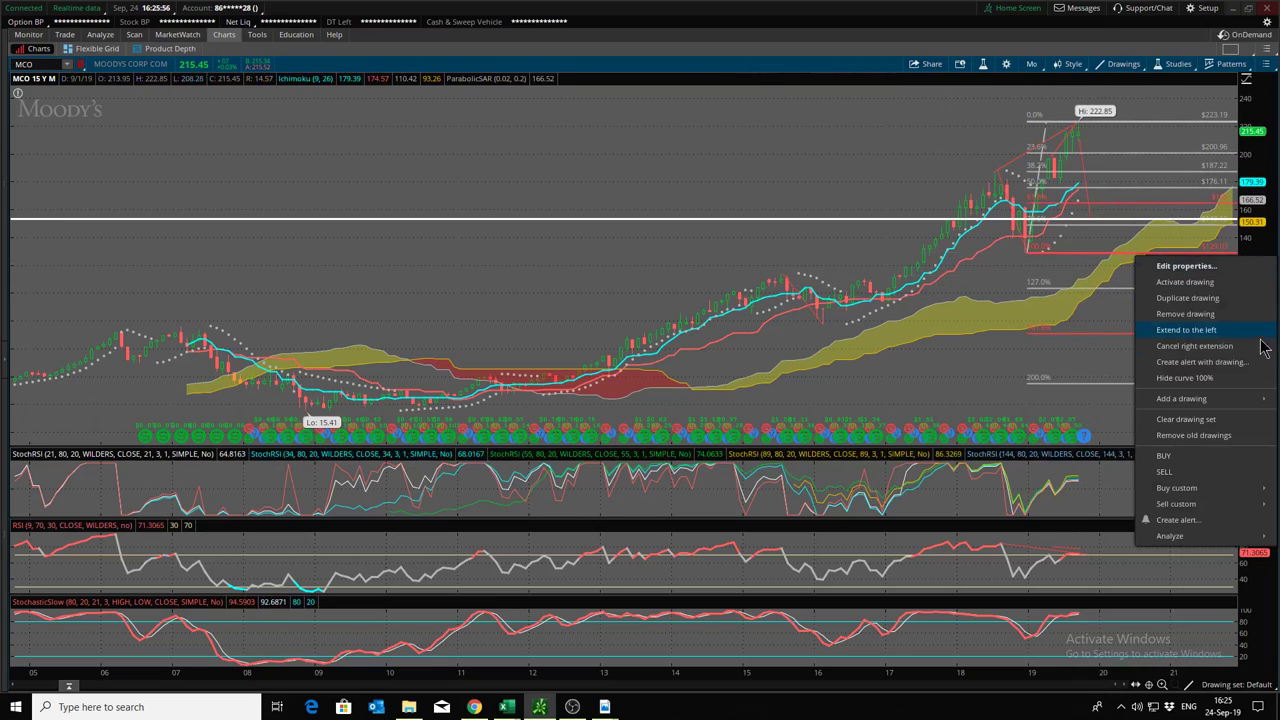
pyautogui.click(1205, 315)
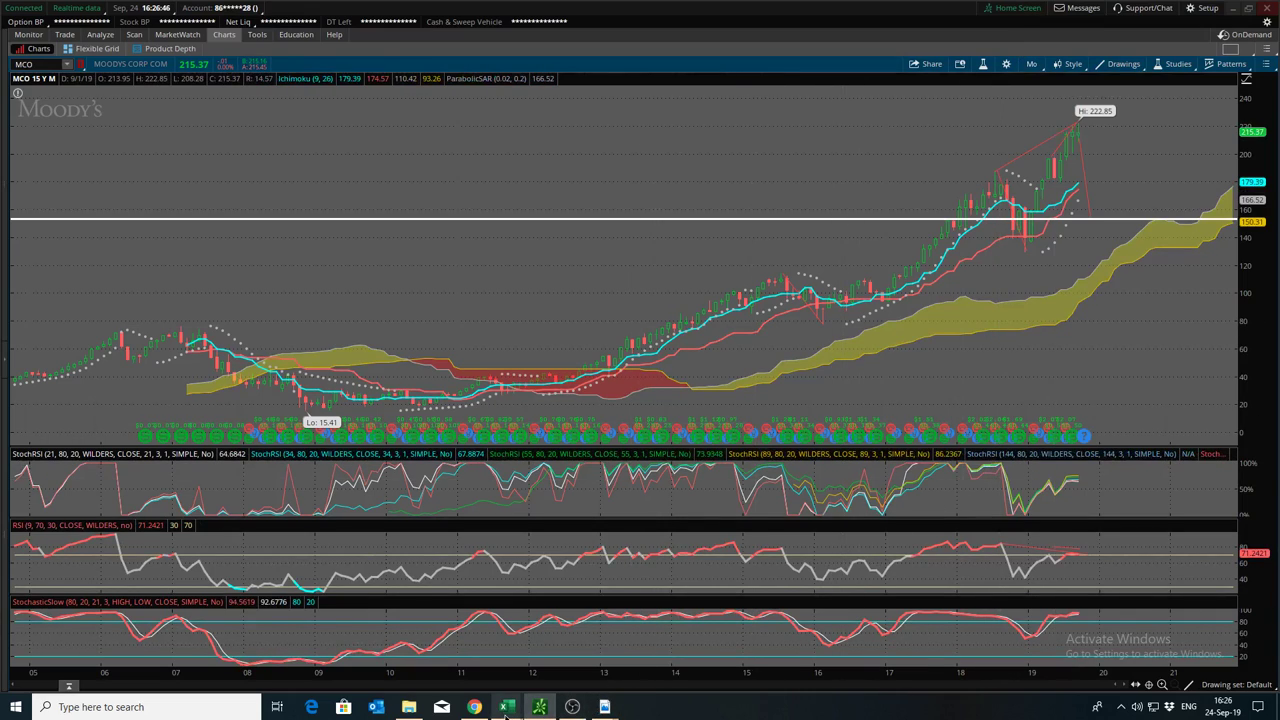
pyautogui.moveTo(507, 713)
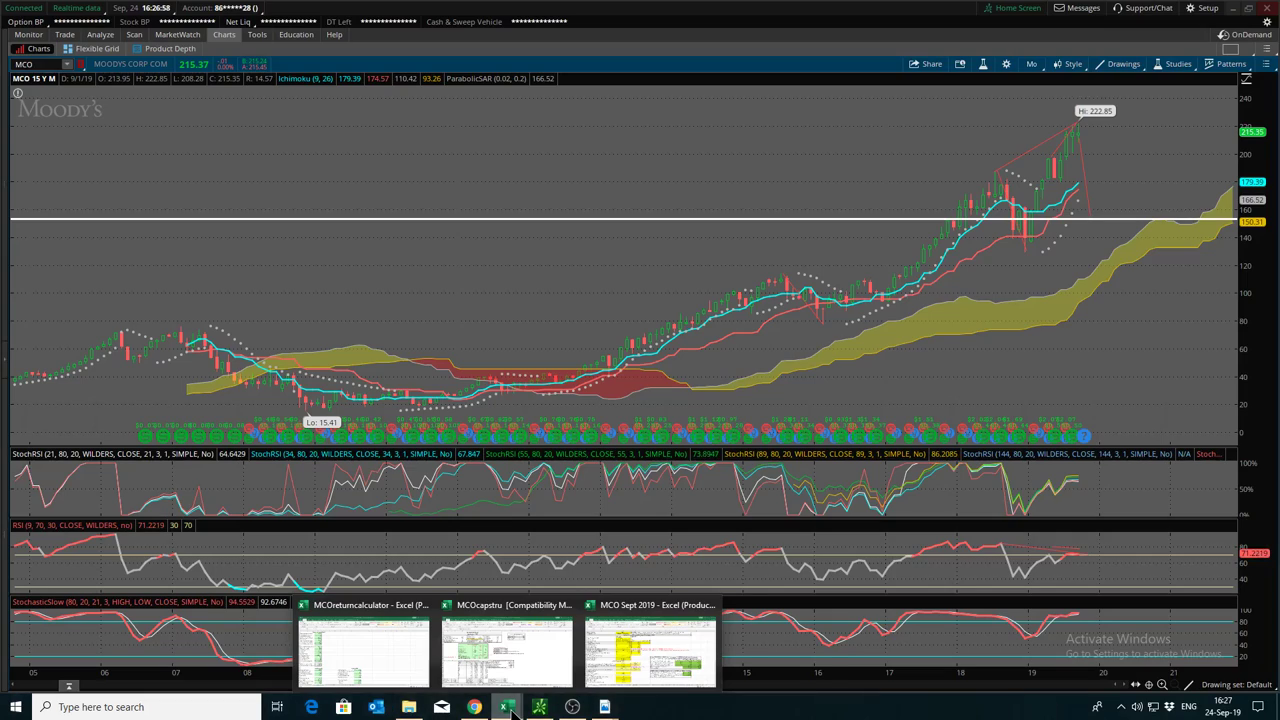
pyautogui.click(510, 708)
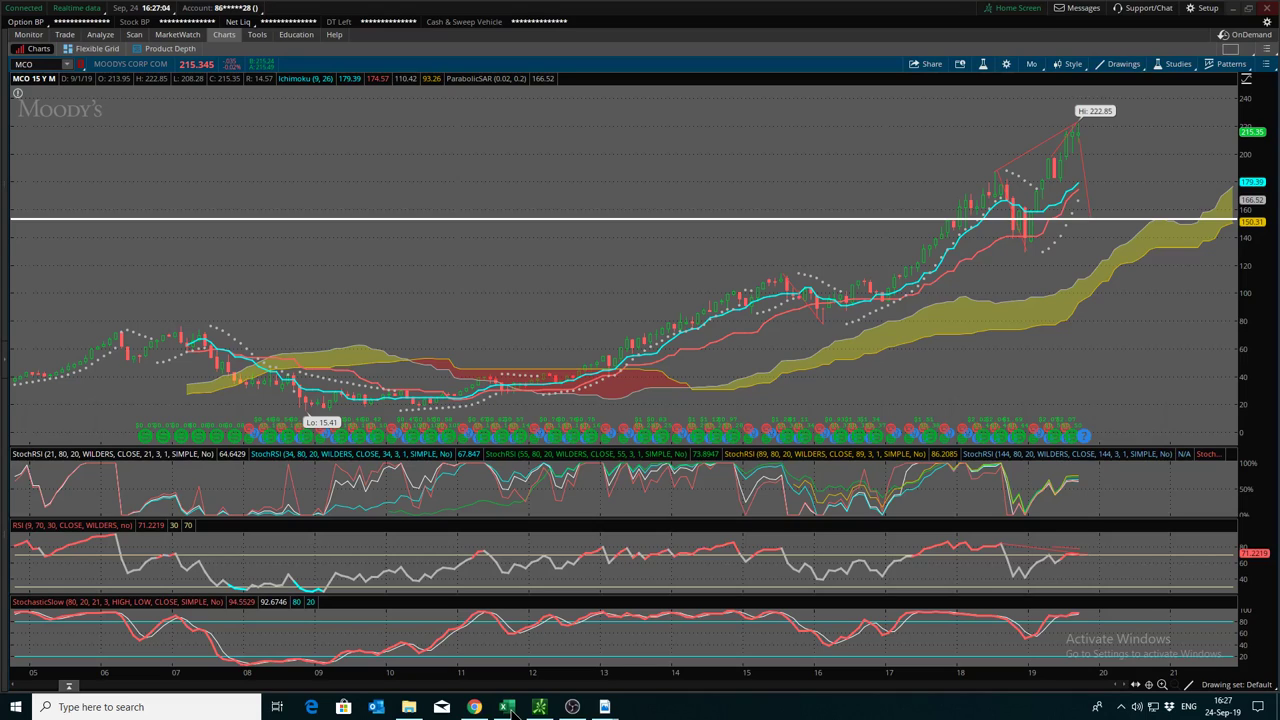
pyautogui.moveTo(541, 708)
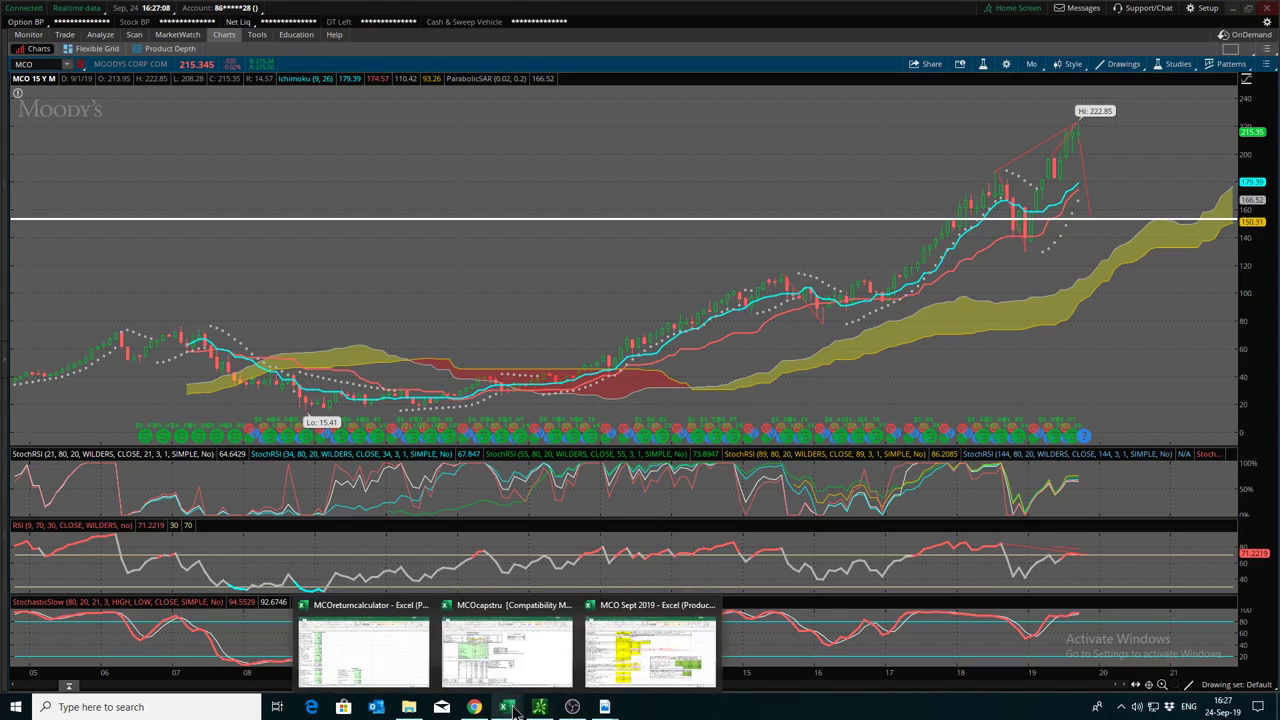
pyautogui.moveTo(647, 642)
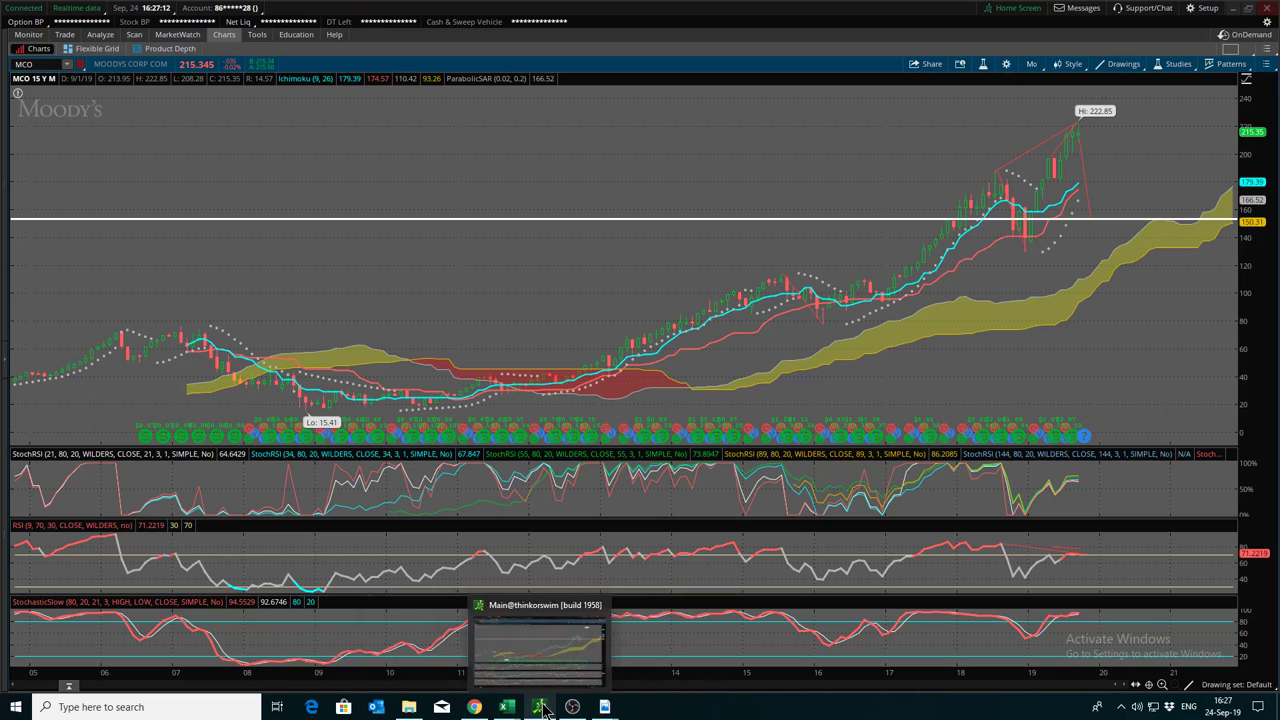
pyautogui.click(542, 708)
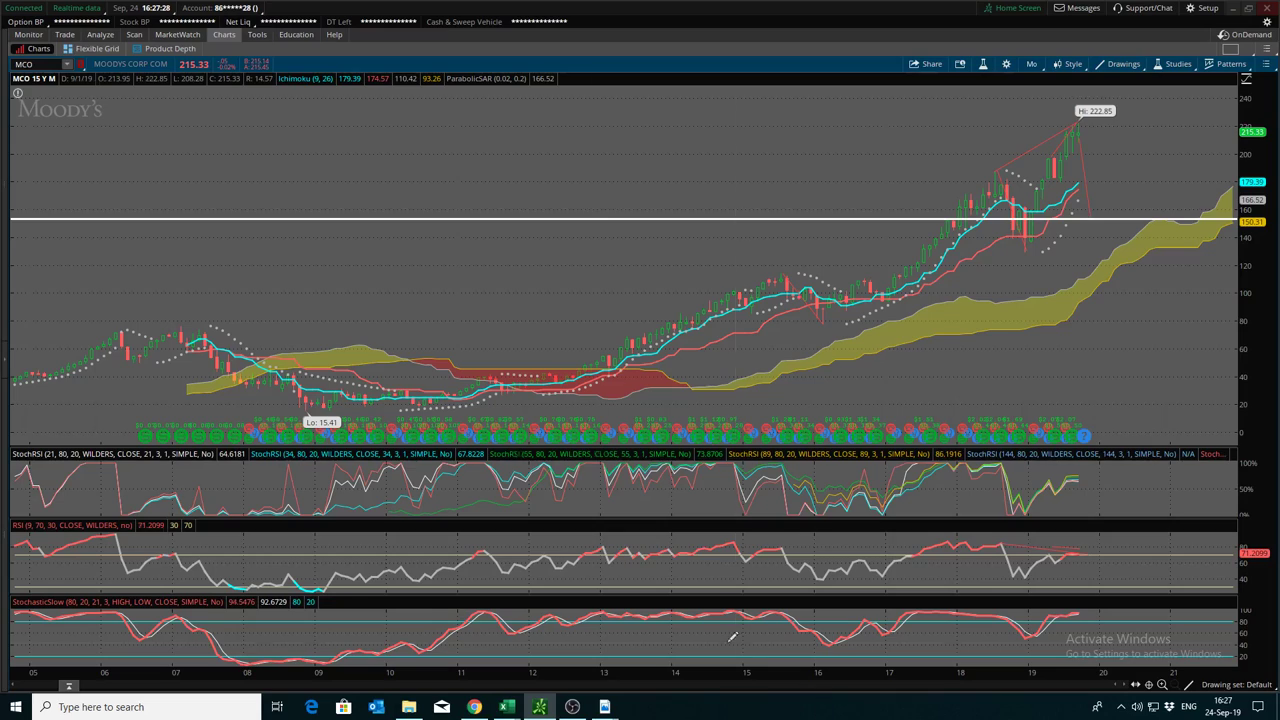
pyautogui.moveTo(618, 712)
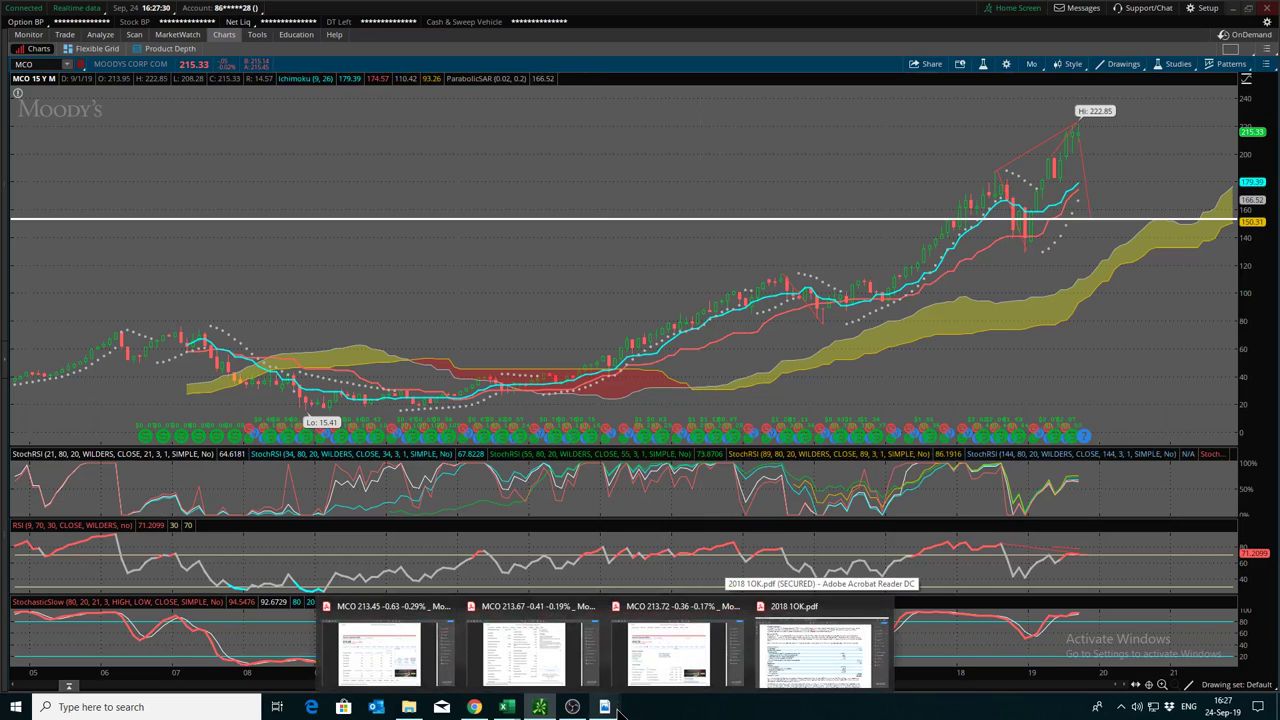